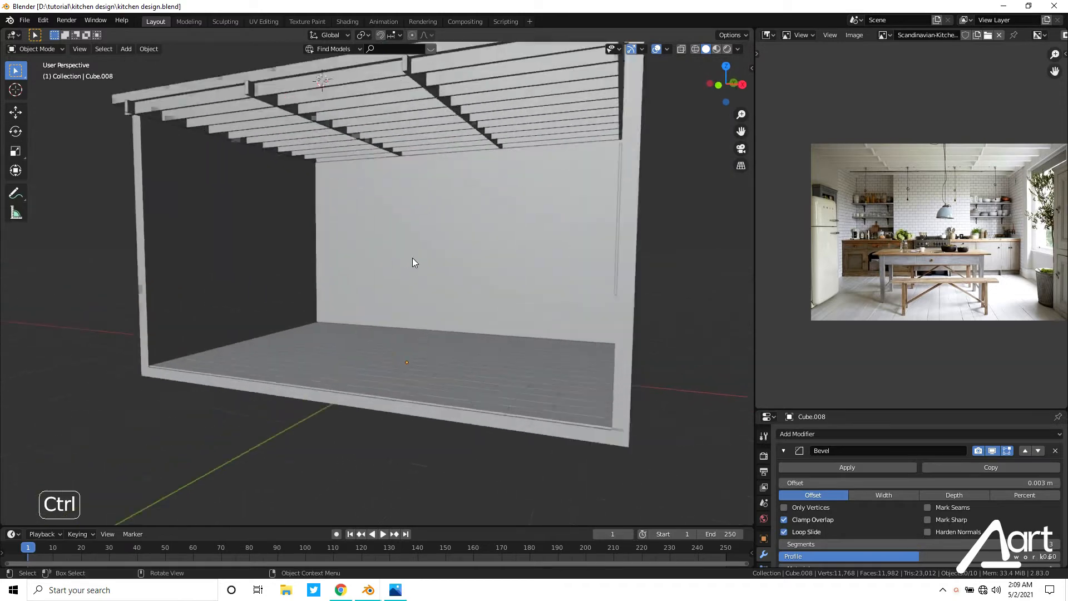
Inspect the kitchen room model from several angles, including from above.
key(grave)
click(474, 192)
middle_drag(464, 216, 453, 262)
scroll(415, 192, up, 4)
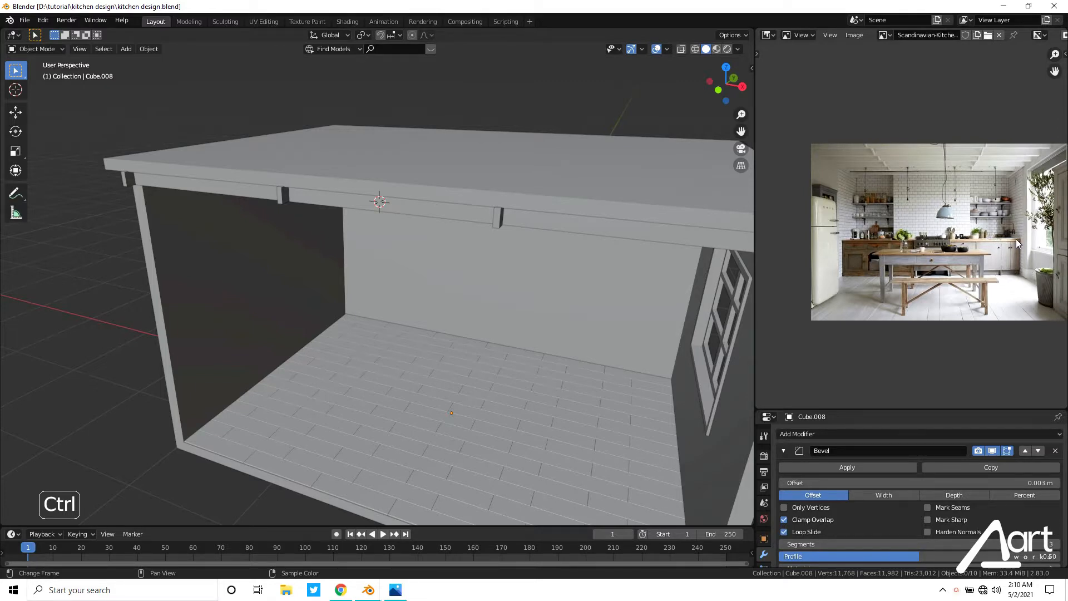
scroll(558, 298, down, 4)
middle_drag(558, 298, 579, 279)
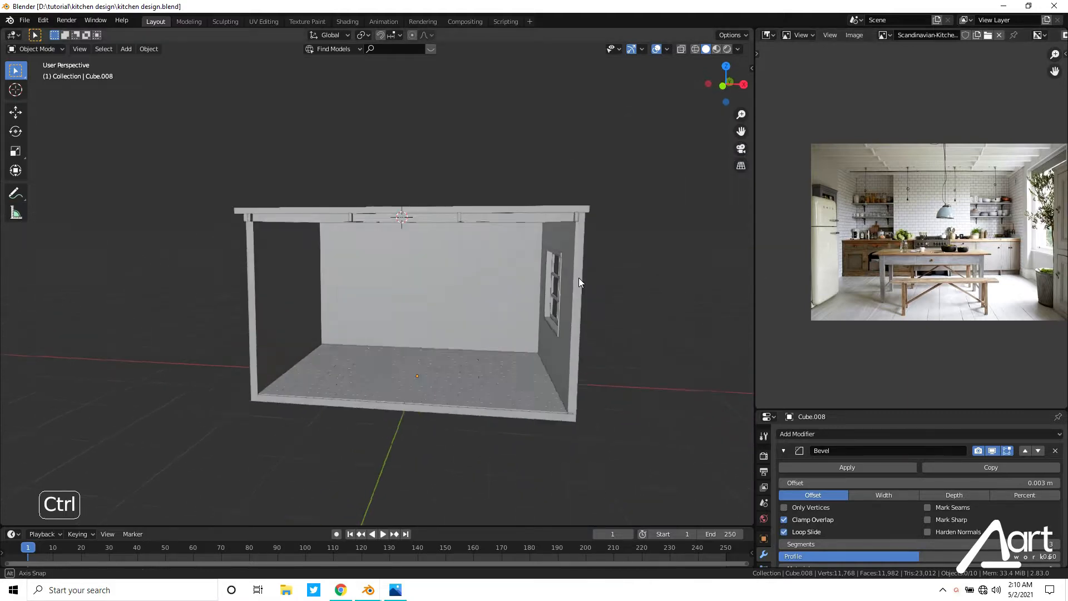
scroll(601, 262, up, 6)
middle_drag(506, 202, 478, 260)
scroll(479, 261, down, 2)
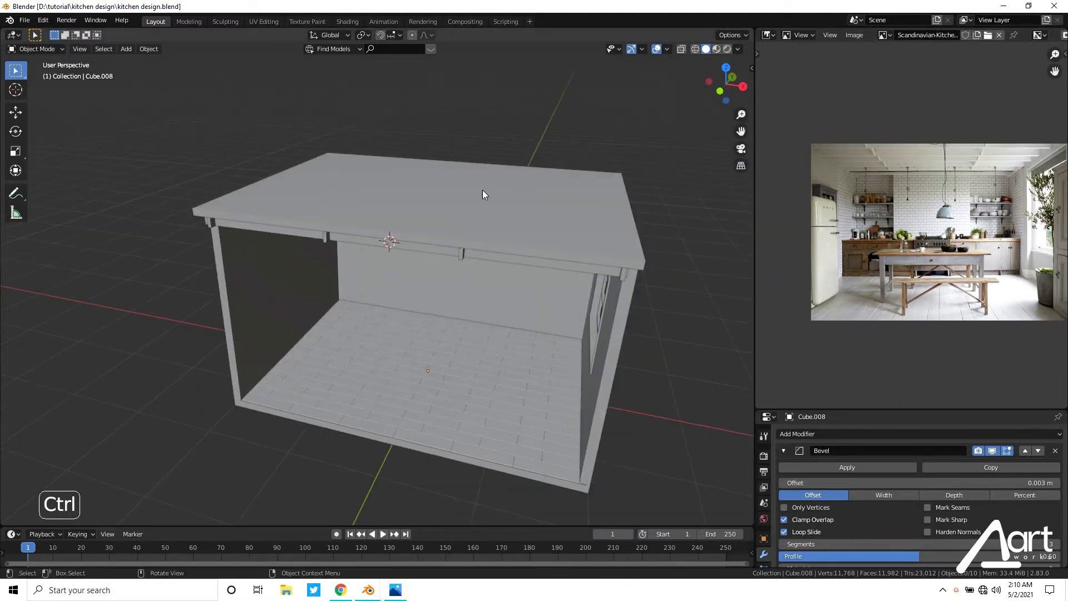
key(KP_7)
shift+middle_drag(490, 210, 499, 266)
scroll(498, 266, up, 2)
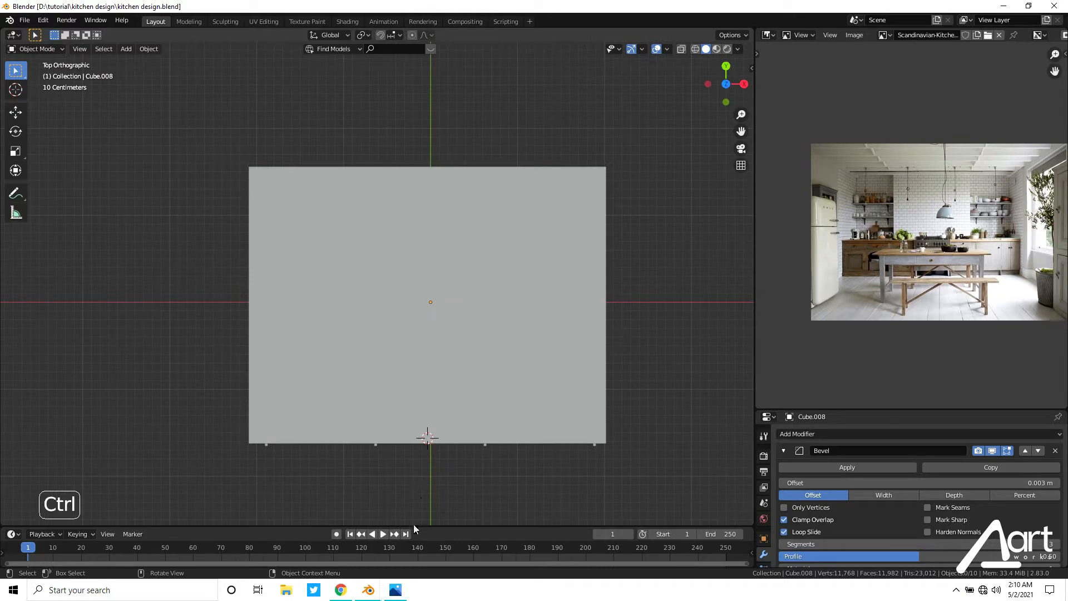
Switch to the Blender window with "modeling meja dan kursi.blend" and look over its kitchen furniture models from different angles.
mouse_move(380, 596)
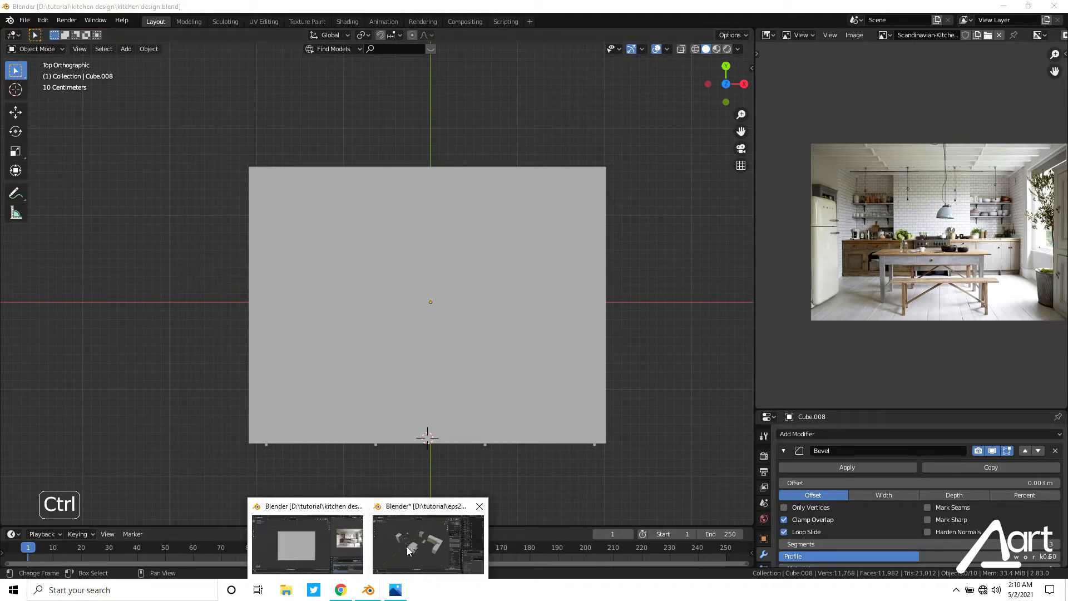
click(429, 537)
scroll(450, 386, down, 2)
middle_drag(445, 352, 504, 318)
scroll(435, 359, up, 5)
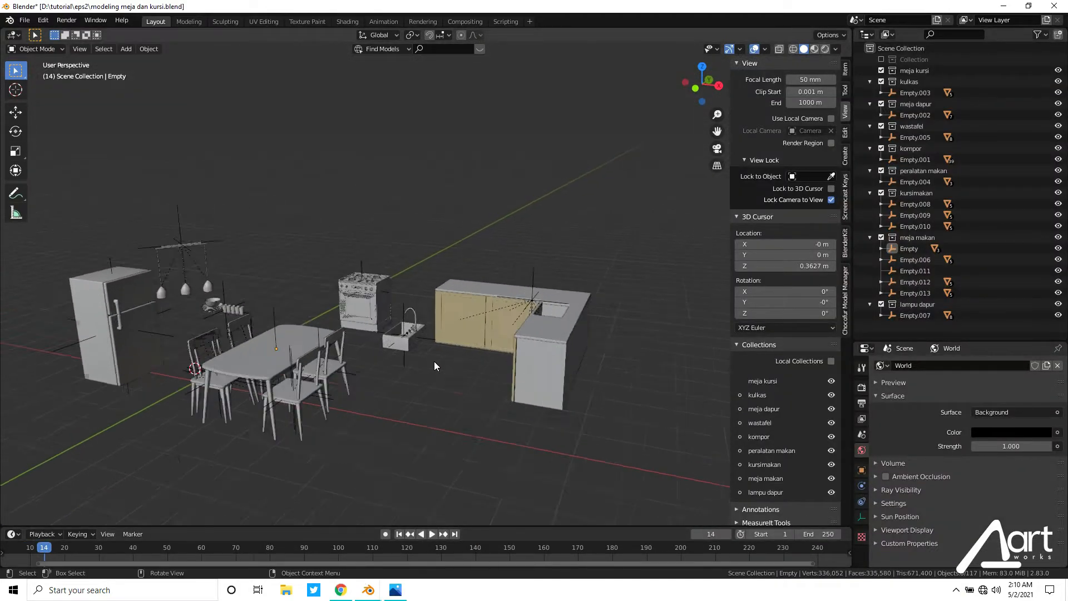
middle_drag(441, 355, 495, 356)
scroll(486, 336, up, 3)
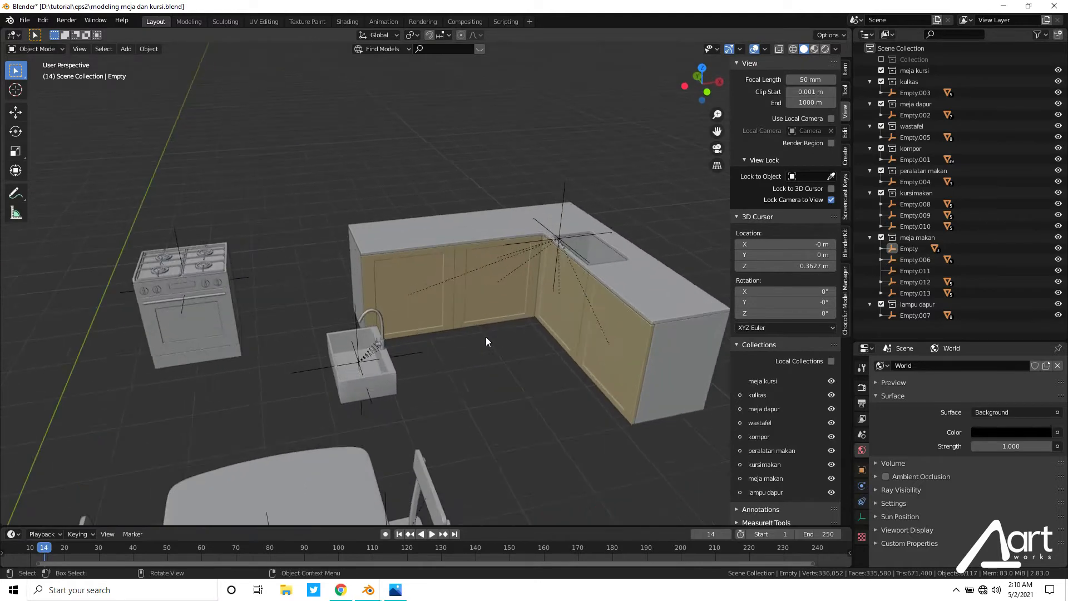
scroll(486, 336, down, 3)
middle_drag(440, 322, 410, 319)
scroll(365, 264, down, 1)
shift+middle_drag(410, 279, 429, 325)
scroll(428, 325, up, 1)
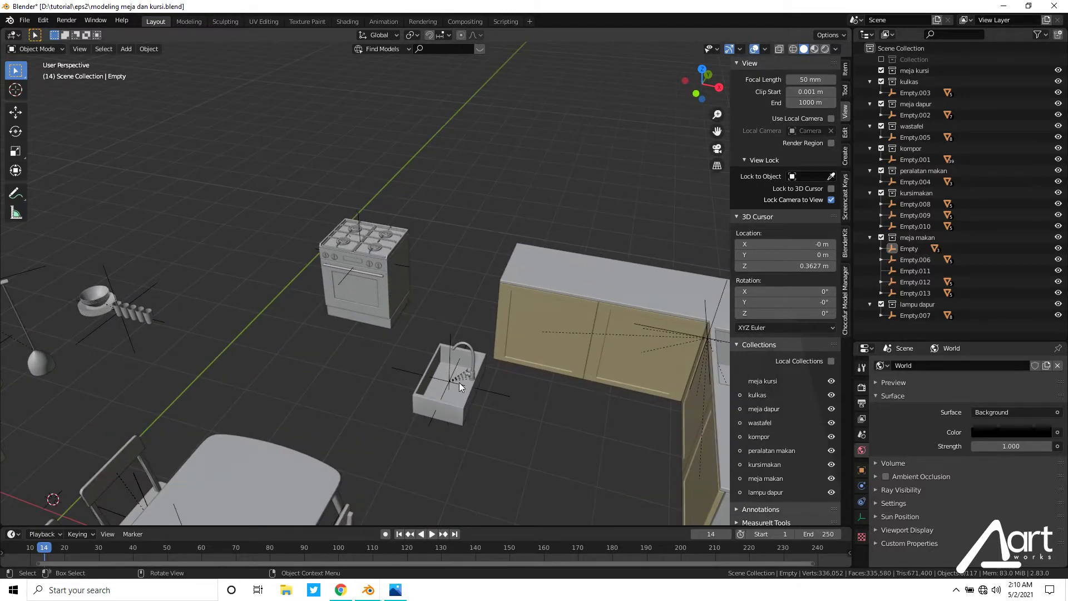
scroll(465, 389, down, 2)
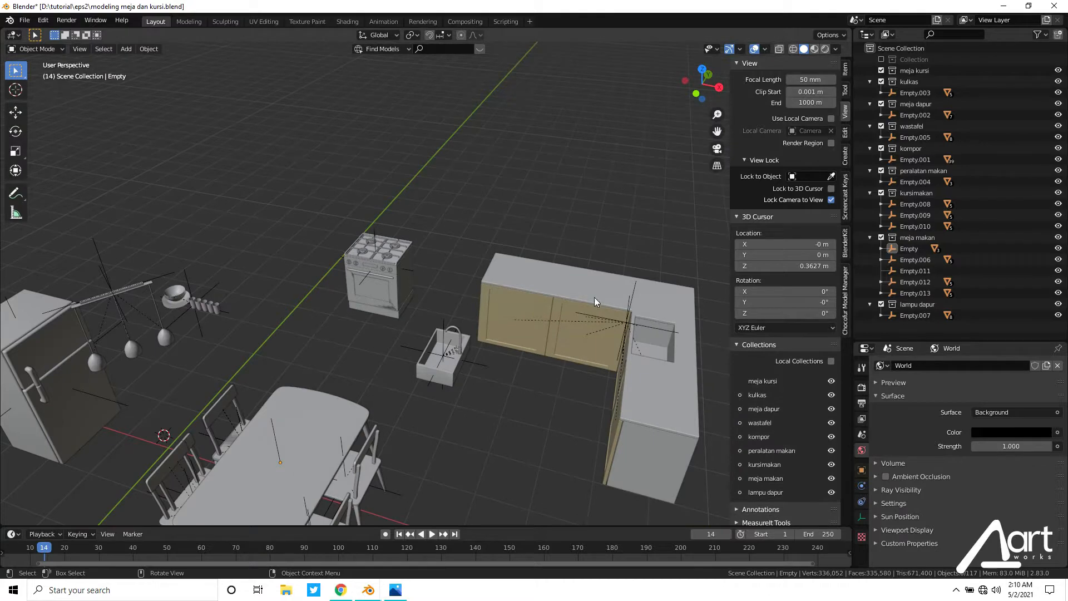
shift+middle_drag(423, 404, 472, 327)
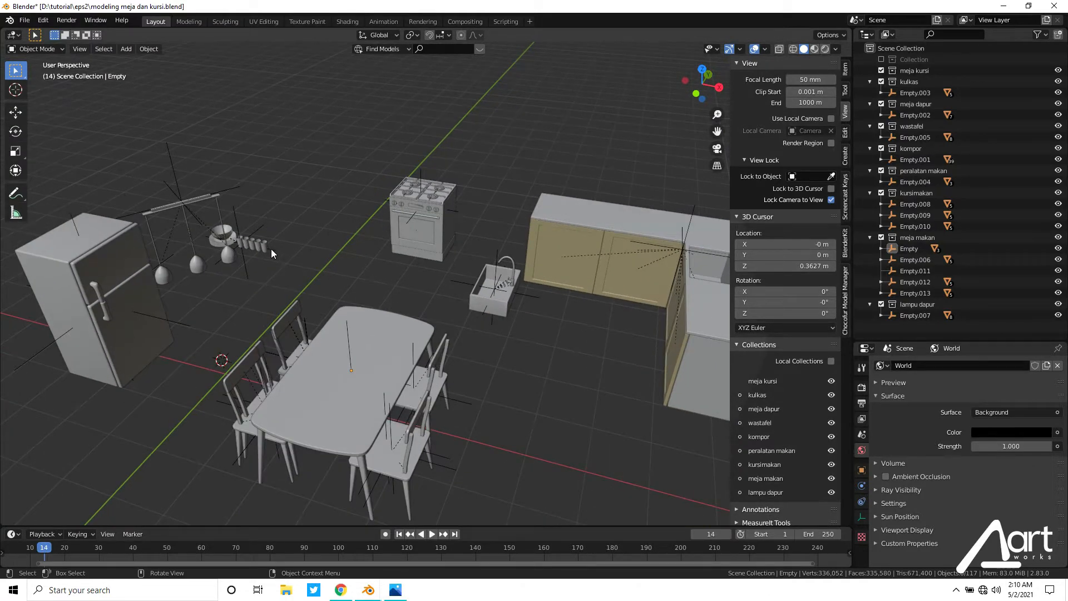
middle_drag(275, 256, 332, 245)
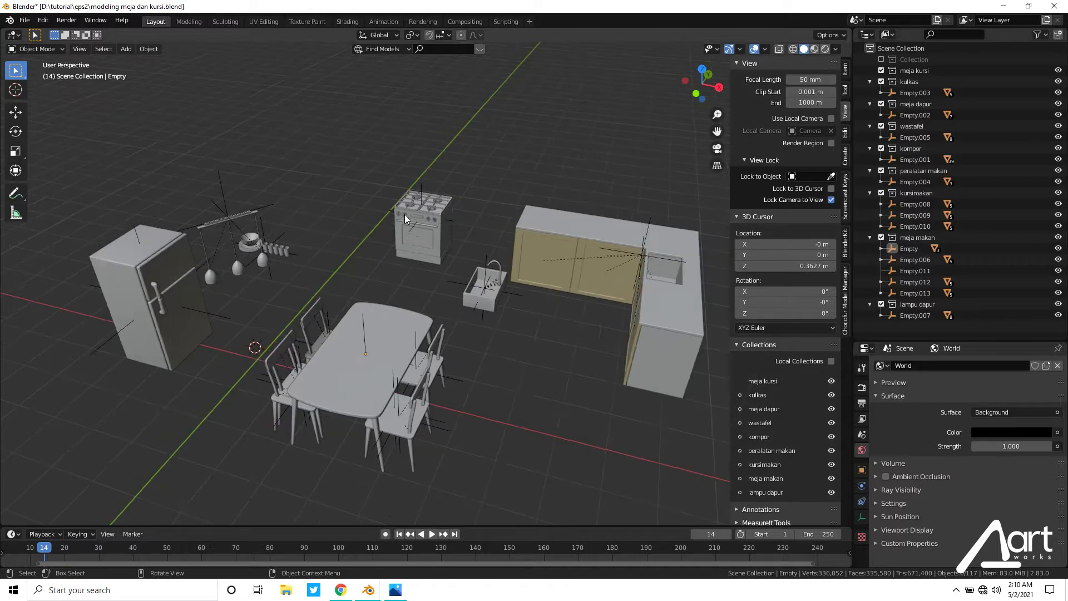
View the stove, sink and L-shaped counter from the top orthographic view.
middle_drag(405, 215, 413, 279)
key(grave)
click(411, 160)
shift+middle_drag(412, 164, 438, 333)
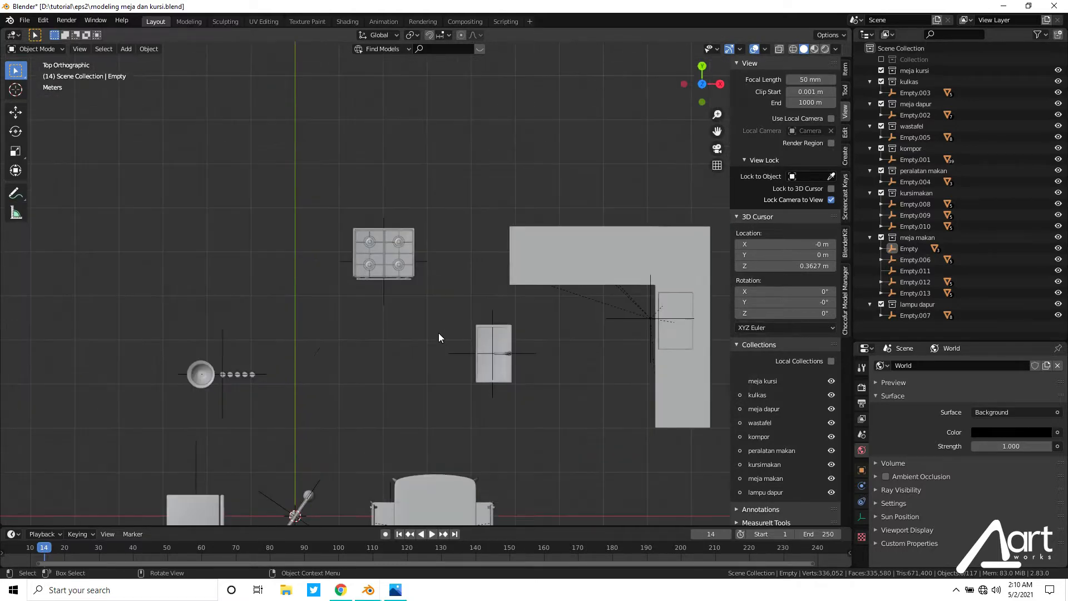
scroll(432, 351, up, 5)
scroll(473, 311, down, 4)
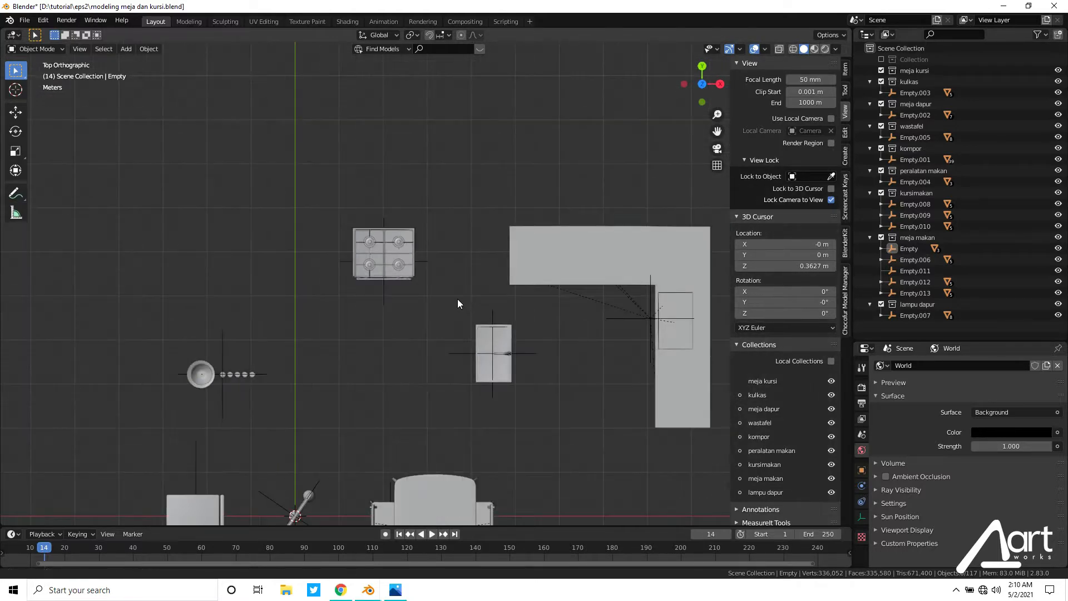
Select the stove's parent empty, and individual stove parts such as the knobs and oven door, to compare them.
middle_drag(427, 336, 392, 227)
scroll(389, 262, up, 3)
scroll(389, 258, up, 2)
scroll(419, 256, up, 4)
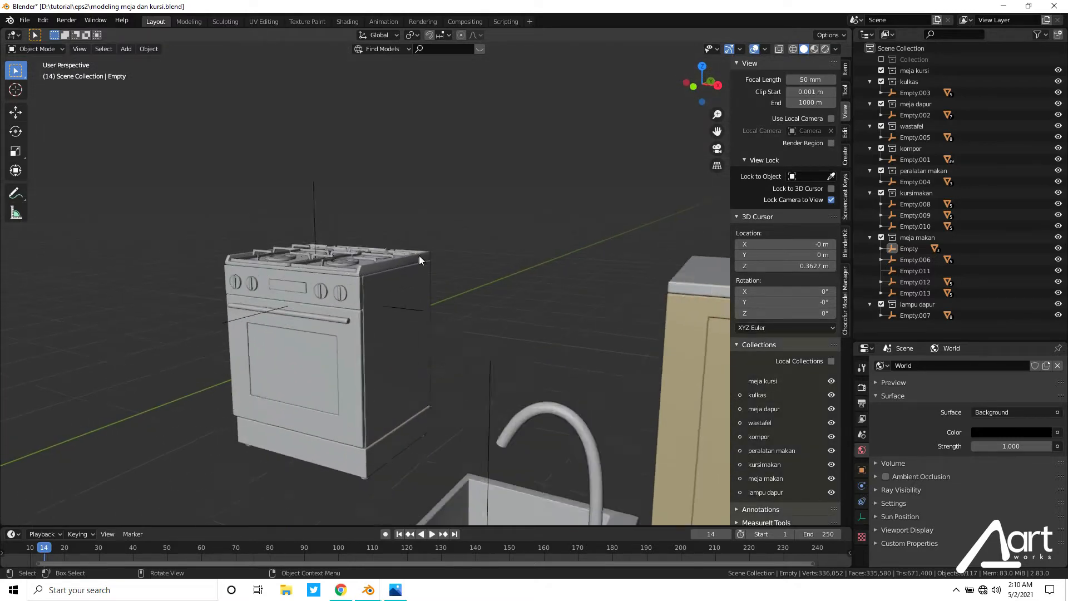
click(402, 310)
scroll(402, 311, down, 3)
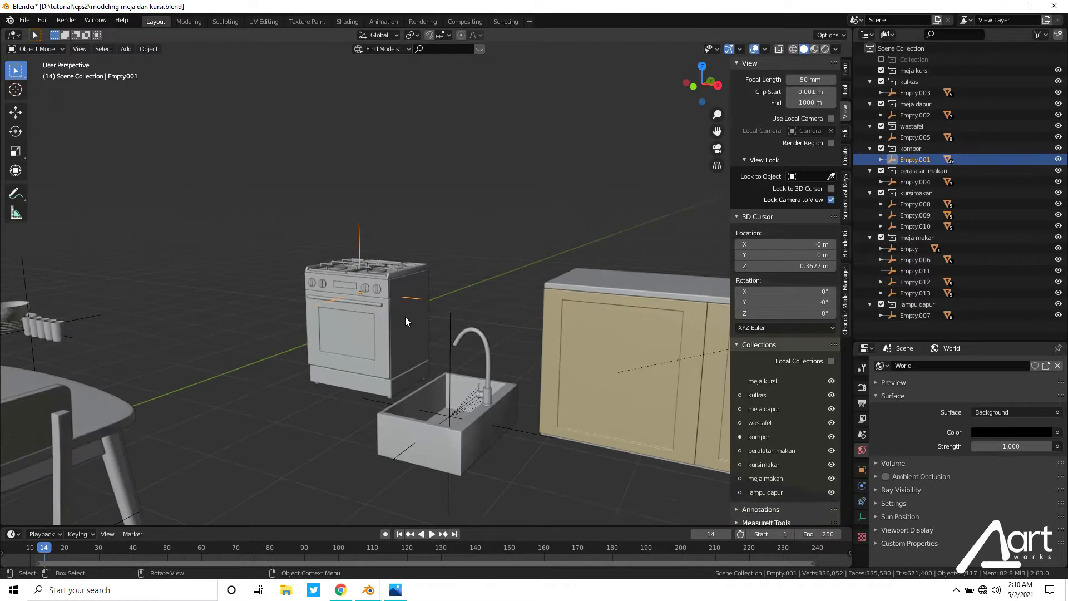
scroll(329, 293, up, 4)
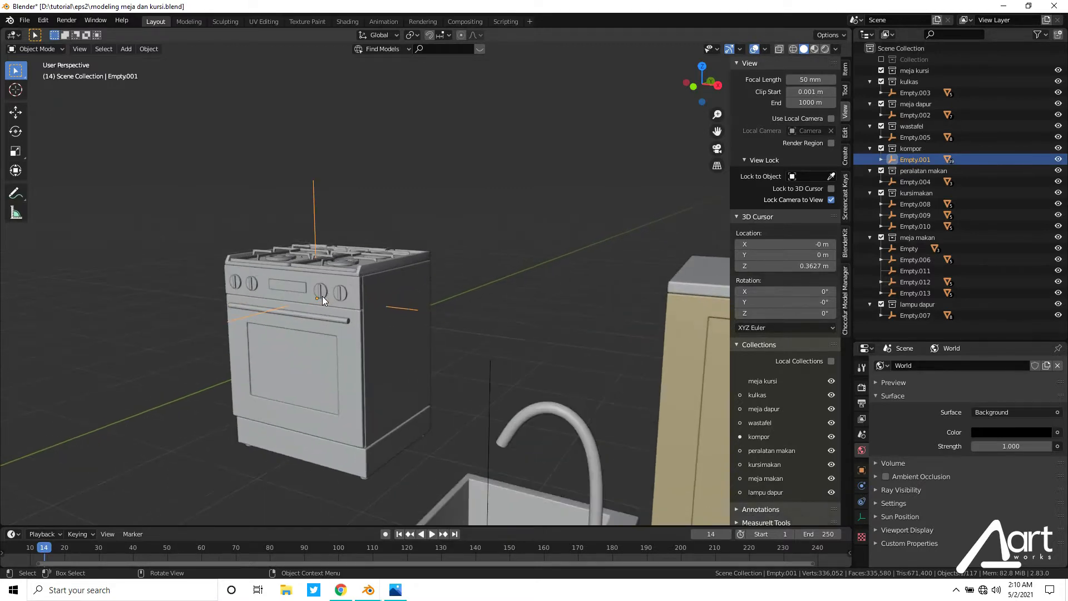
click(321, 296)
click(340, 294)
click(342, 320)
click(338, 338)
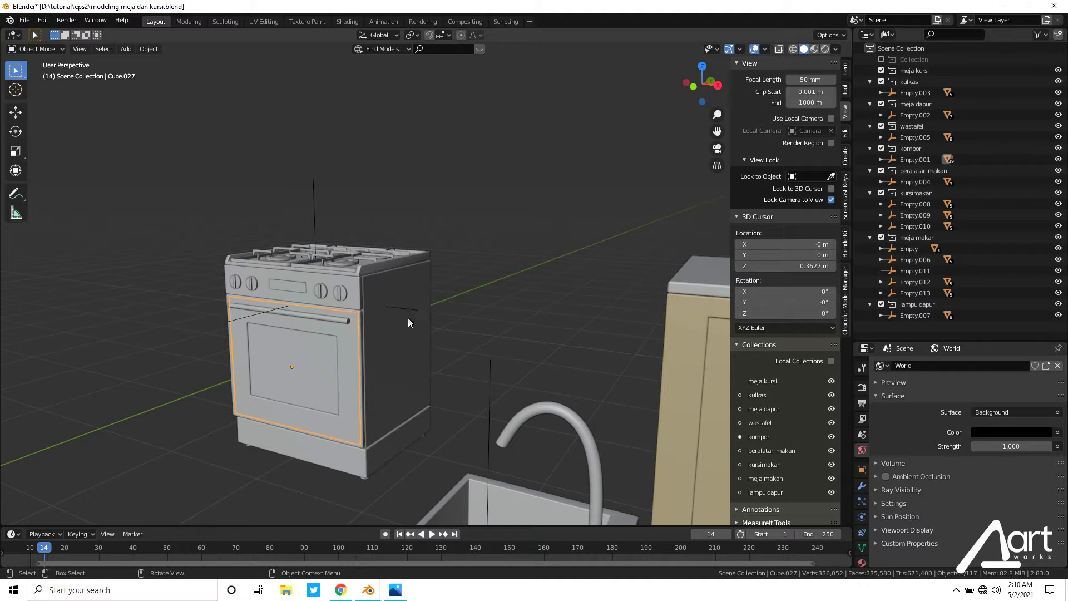
Select the stove's parent empty and raise the whole stove about 0.71 m along Z.
click(316, 210)
middle_drag(345, 304, 344, 290)
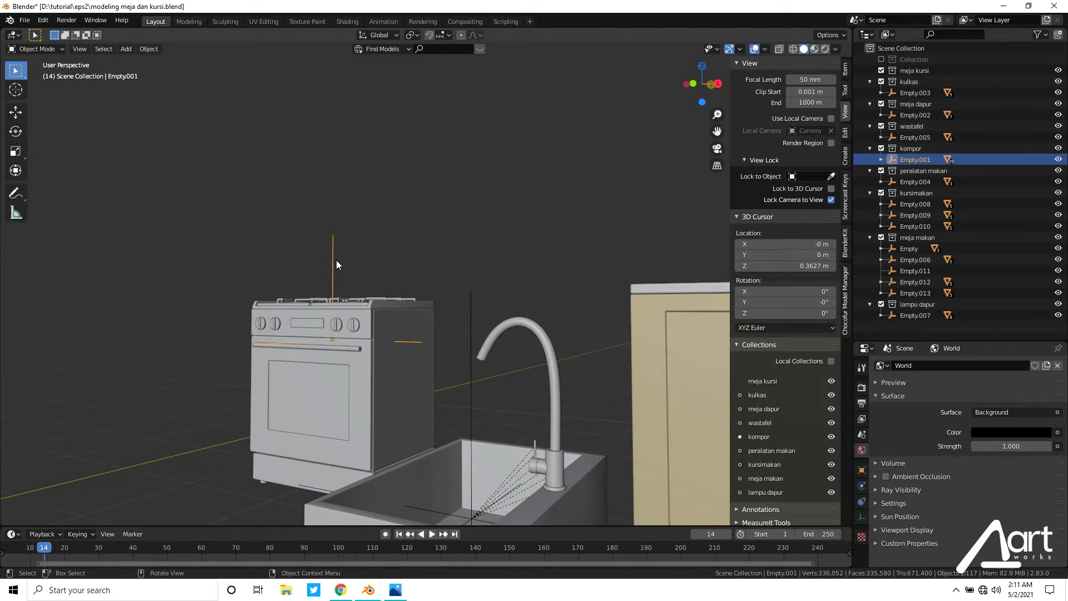
key(g)
key(z)
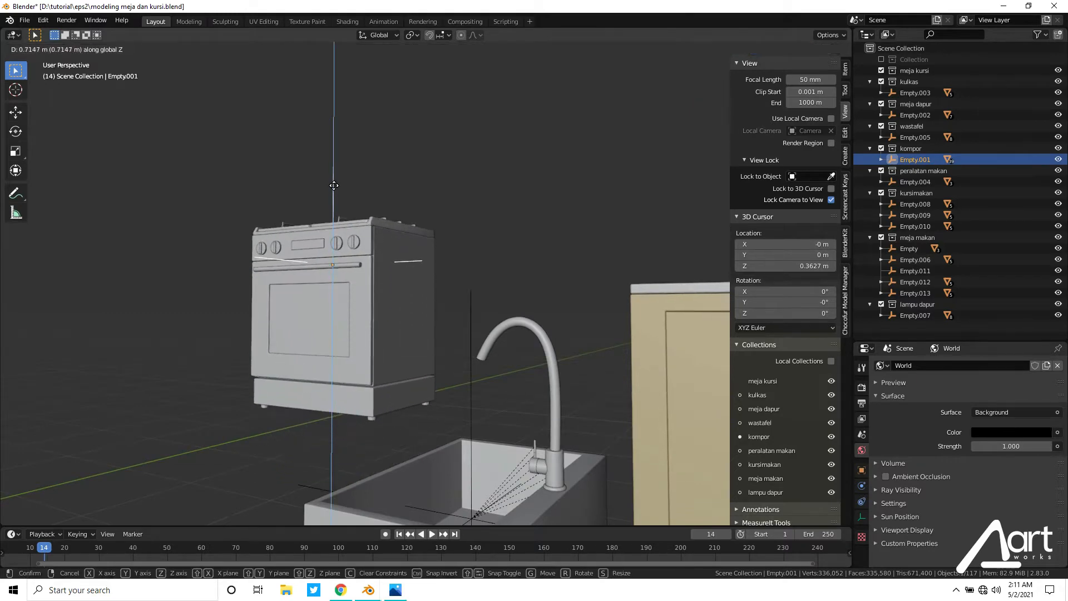
click(335, 185)
Examine the raised stove from above and around its sides, and clear the selection.
middle_drag(356, 213, 401, 318)
key(KP_7)
key(KP_Decimal)
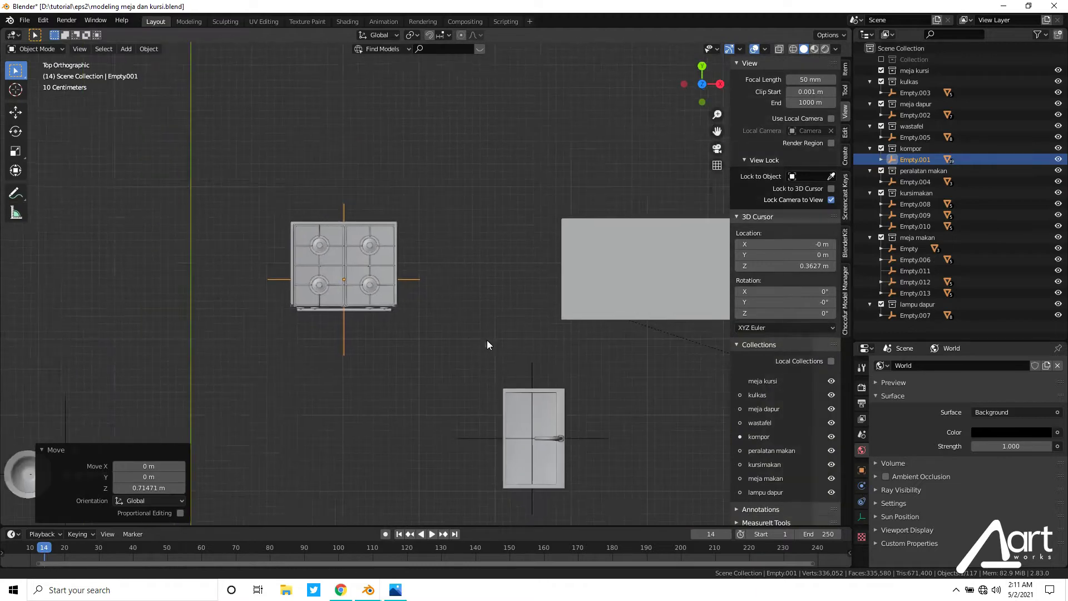
middle_drag(505, 377, 433, 276)
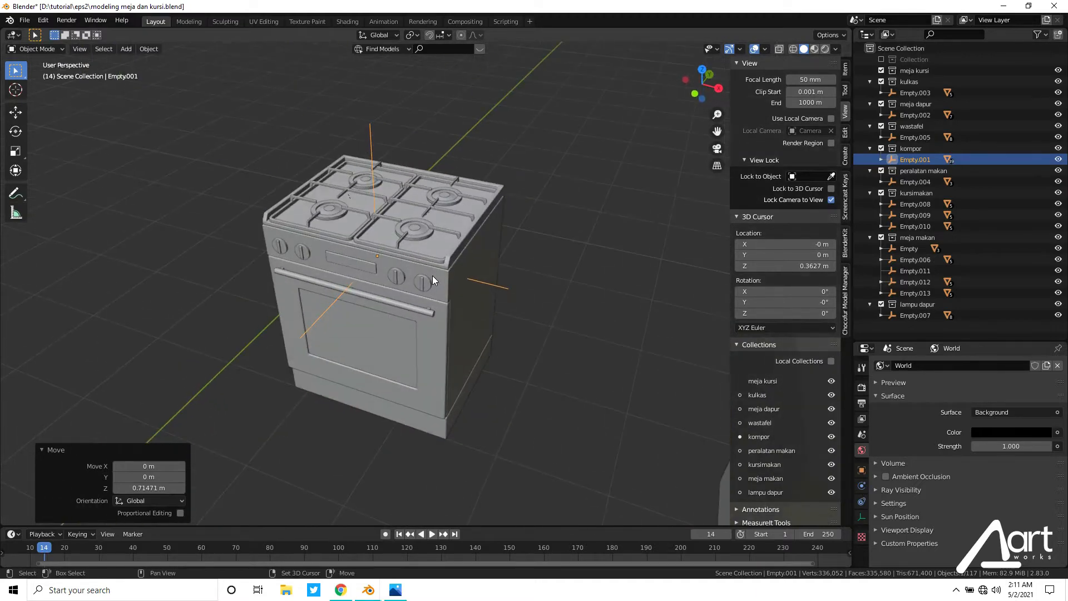
middle_drag(454, 322, 365, 324)
click(501, 292)
scroll(441, 276, up, 2)
scroll(448, 346, up, 2)
scroll(448, 346, down, 5)
scroll(370, 323, down, 2)
middle_drag(477, 295, 440, 248)
scroll(441, 254, down, 1)
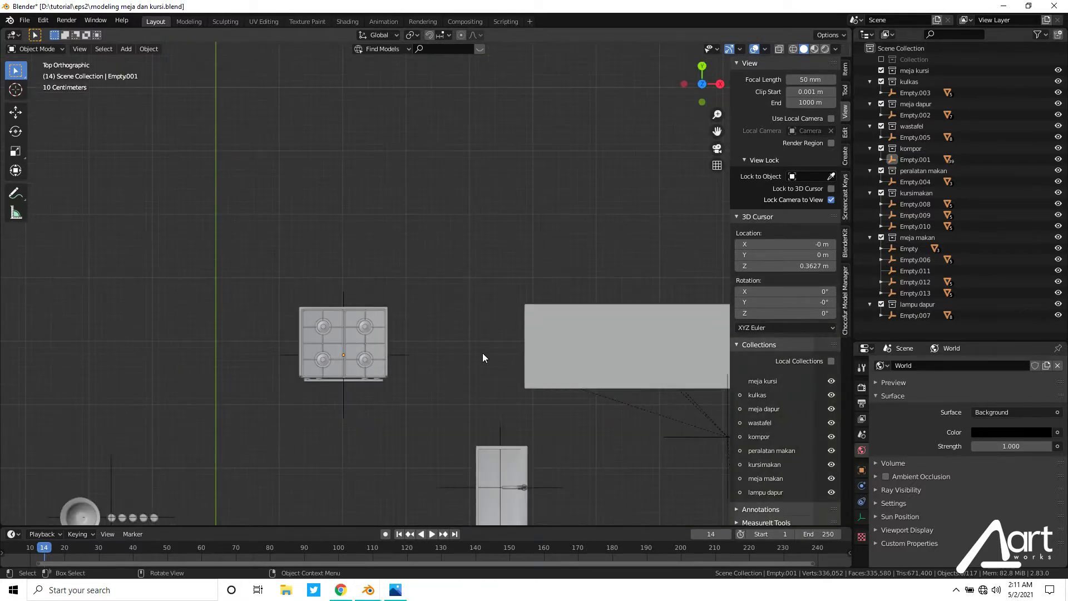
Add a 2 m cube and move it along Y to the empty area behind the stove.
key(shift+a)
mouse_move(305, 175)
click(352, 186)
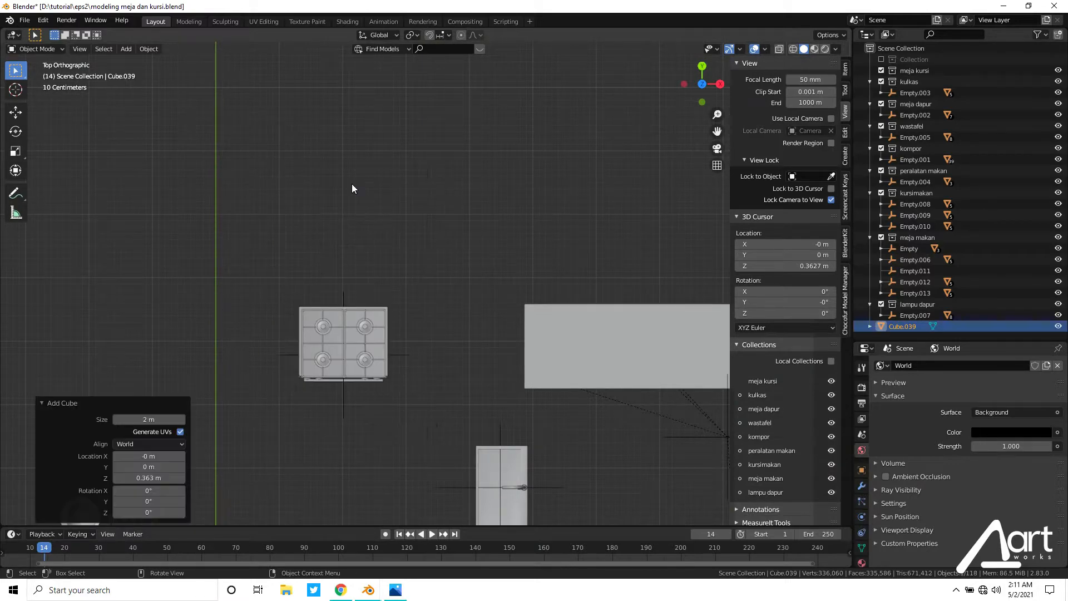
scroll(427, 389, down, 6)
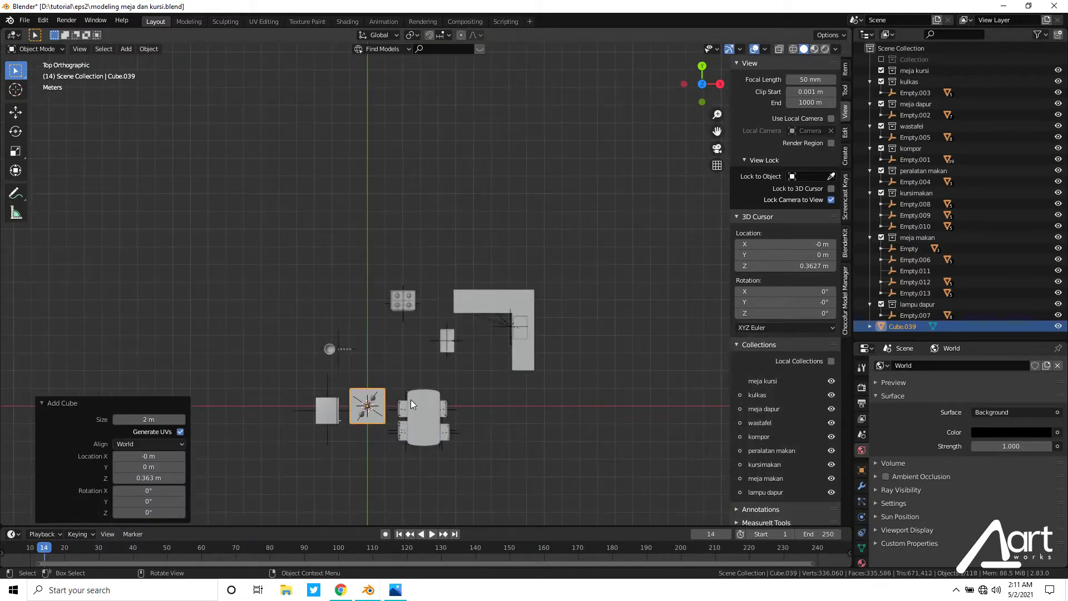
key(g)
key(y)
click(410, 178)
Reposition the new cube vertically along Z and deselect it.
middle_drag(410, 178, 495, 253)
key(g)
key(z)
click(452, 244)
key(alt+a)
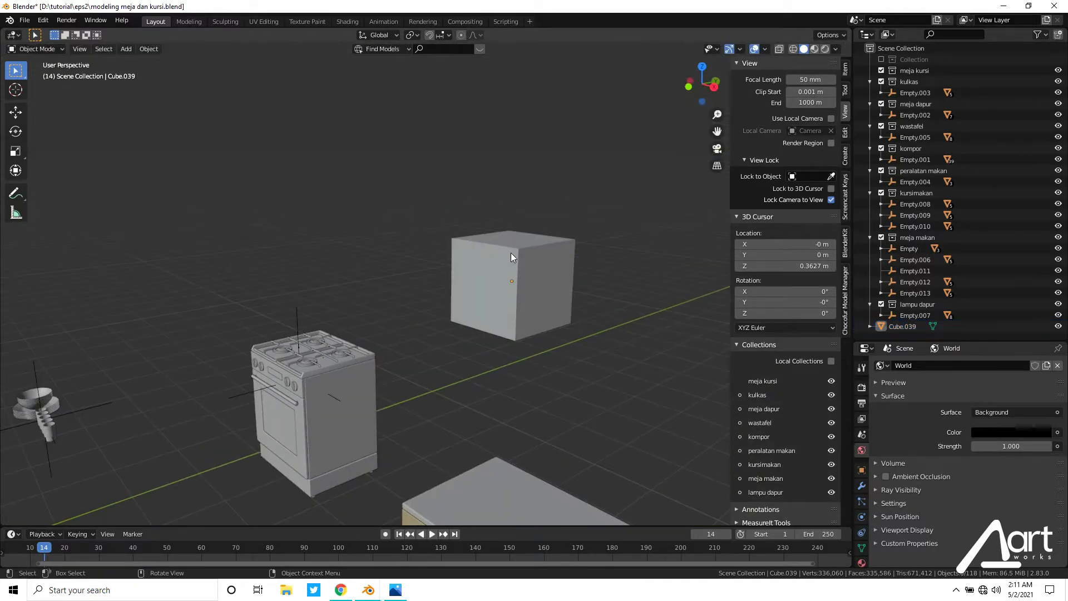
Reselect the cube and move it freely within the empty area behind the stove.
click(516, 271)
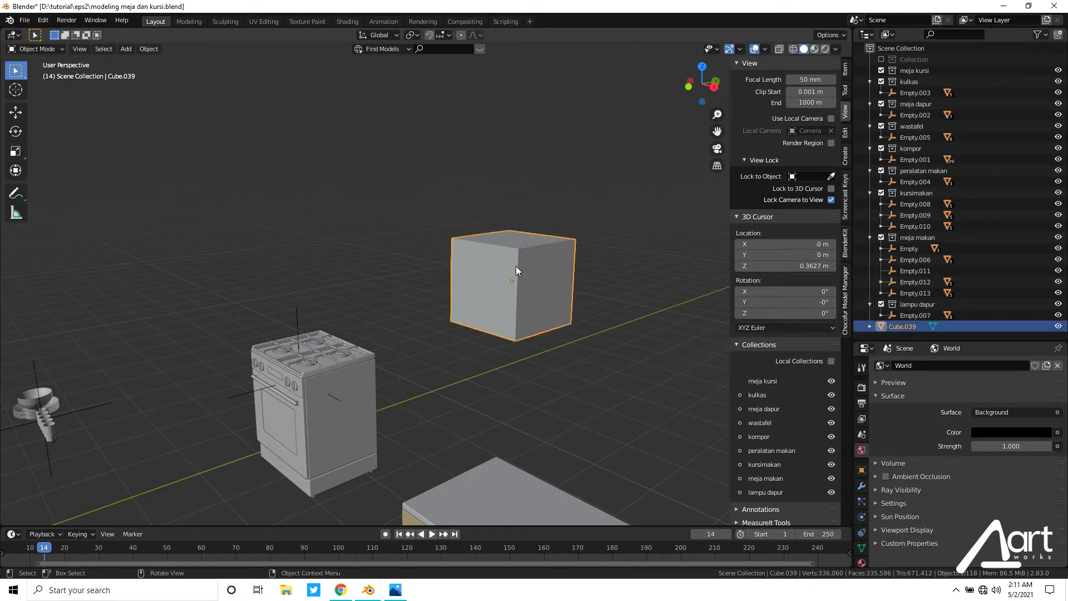
key(g)
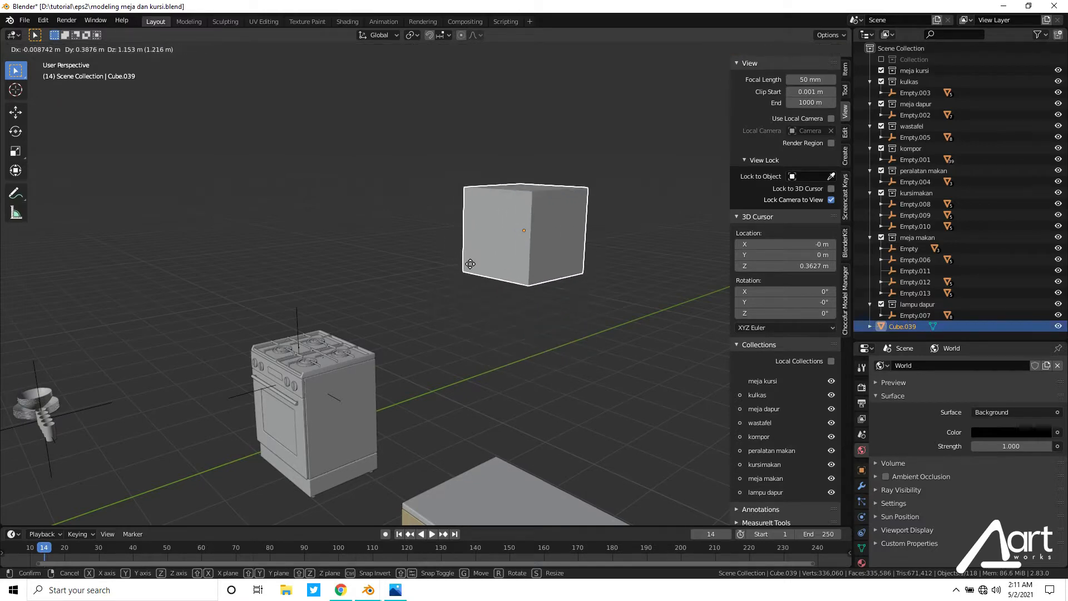
click(503, 252)
middle_drag(503, 252, 498, 272)
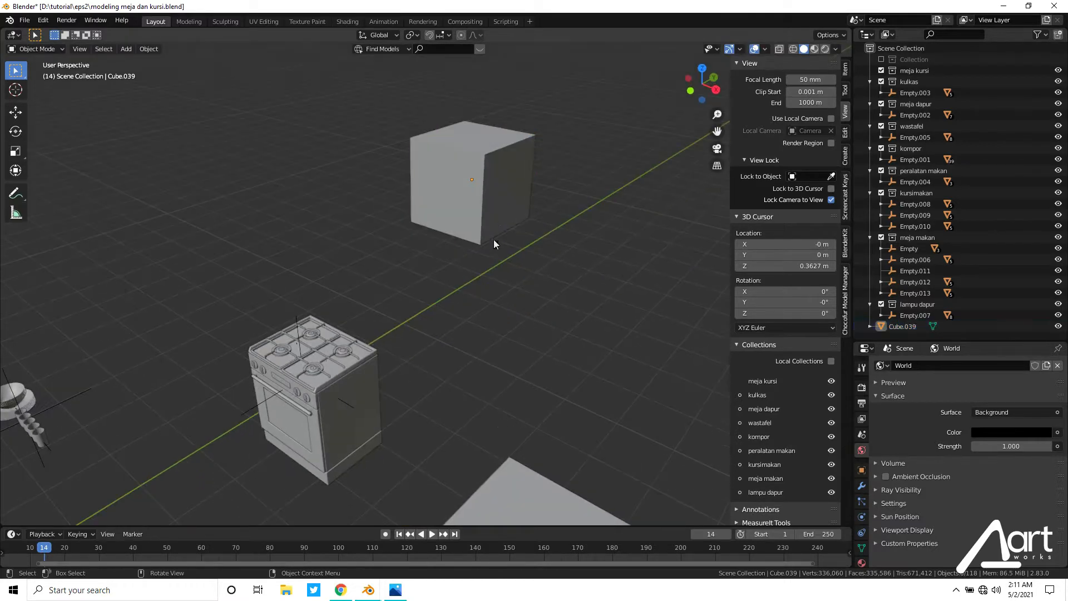
Duplicate the cube and place the copy about 1.52 m higher along Z.
middle_drag(470, 189, 476, 271)
scroll(476, 271, down, 3)
key(grave)
click(463, 136)
shift+middle_drag(468, 163, 415, 319)
scroll(502, 343, up, 3)
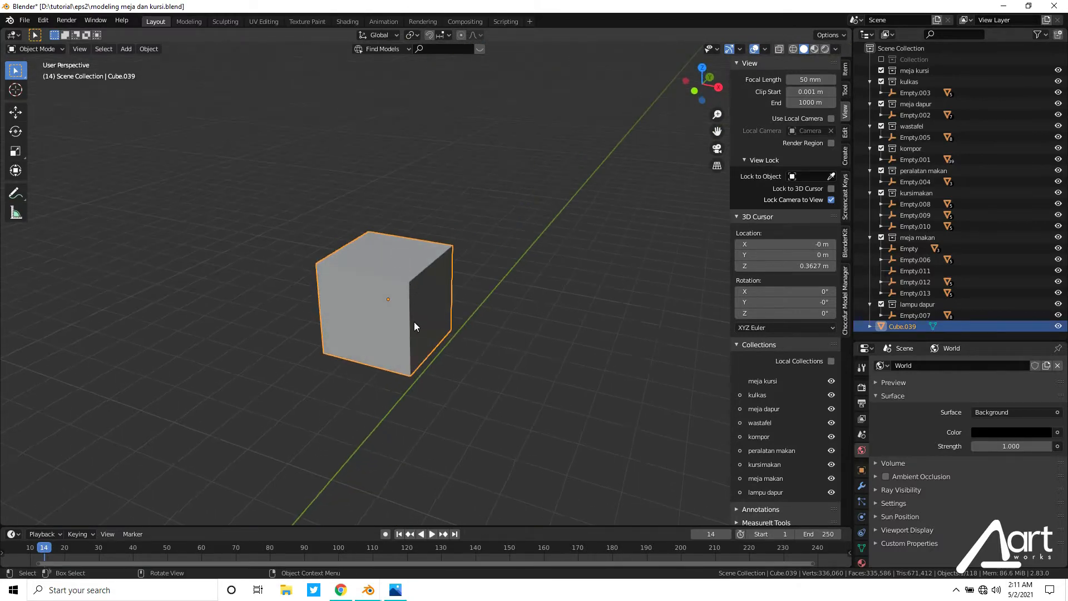
key(shift+d)
key(z)
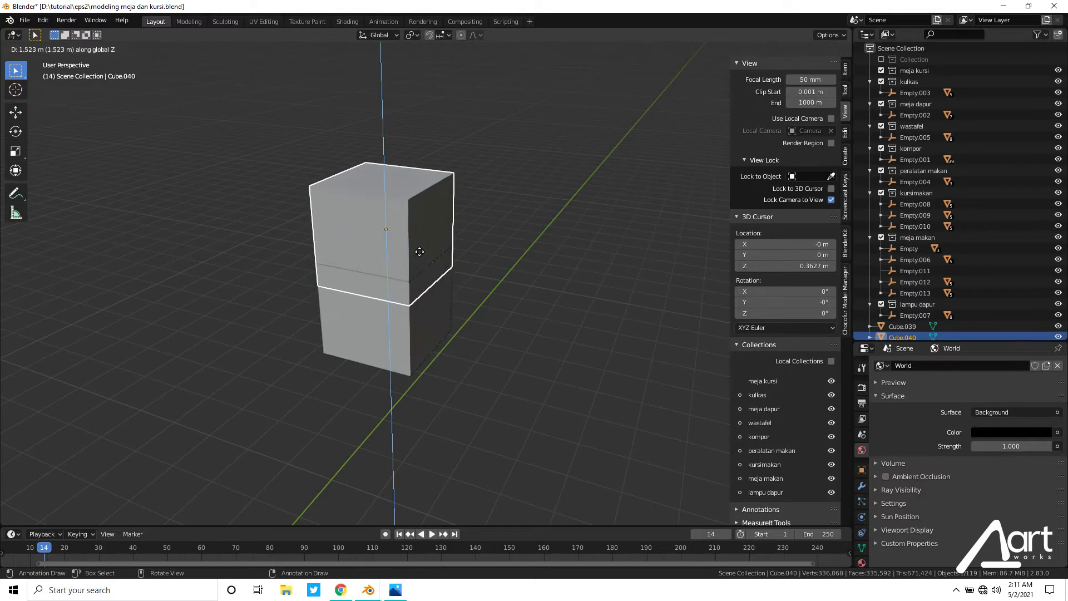
click(420, 252)
Shift the duplicated cube sideways along X from the original and deselect it.
key(g)
key(x)
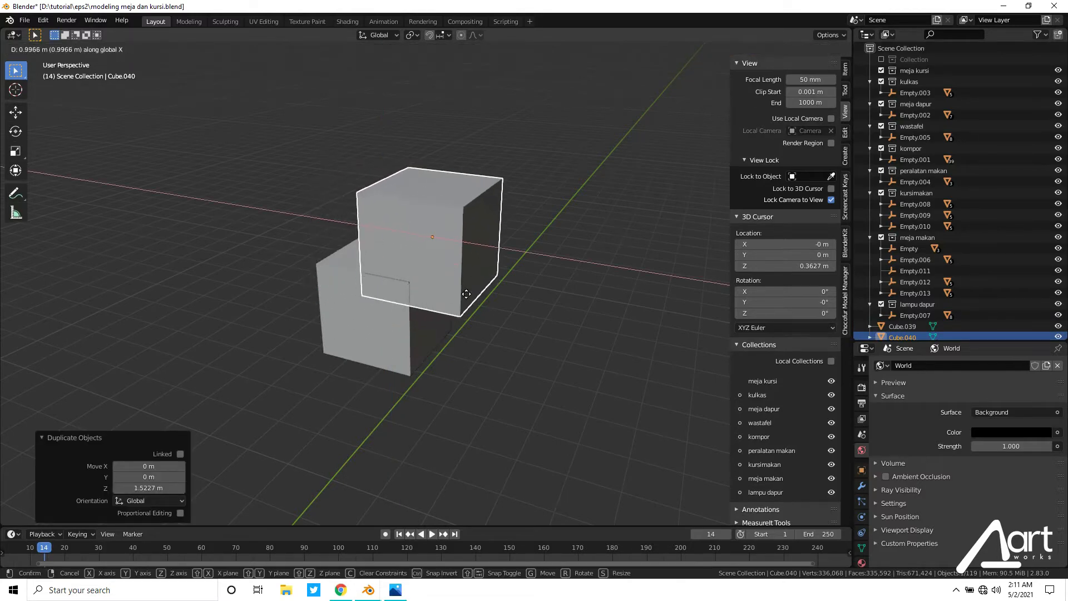
click(473, 301)
click(470, 329)
Select the upper cube and the lower cube individually to check them as separate objects.
scroll(470, 329, down, 2)
middle_drag(470, 329, 448, 279)
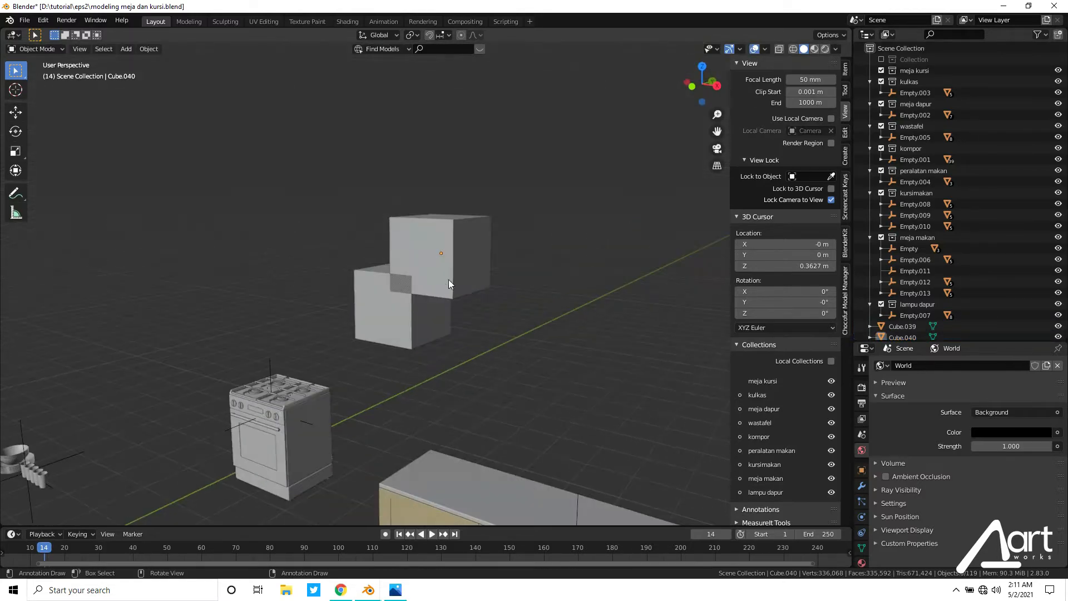
click(464, 247)
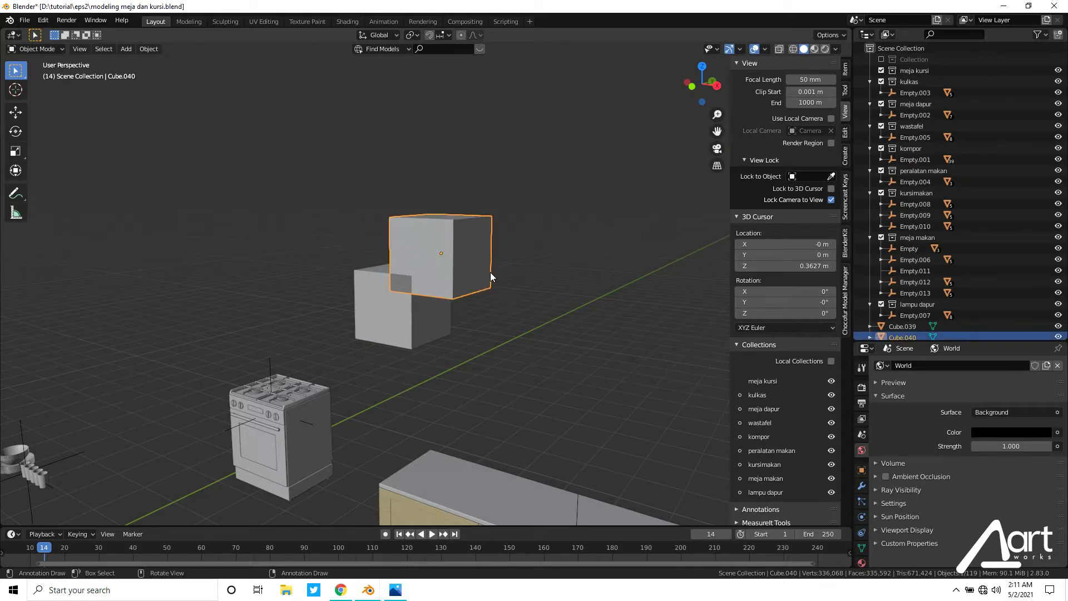
scroll(449, 278, up, 4)
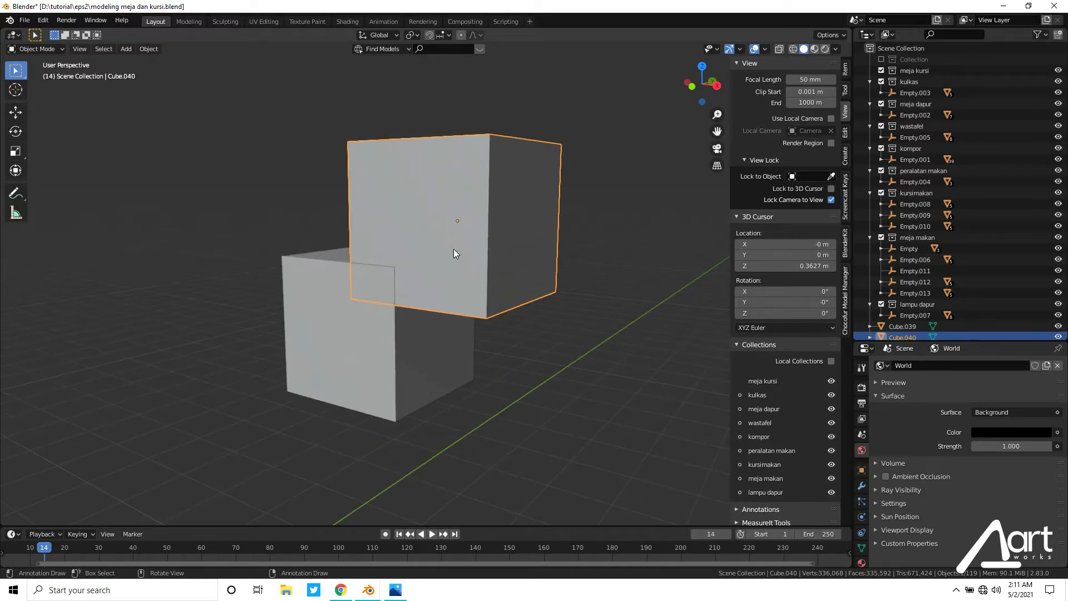
scroll(465, 207, down, 3)
click(466, 189)
click(403, 315)
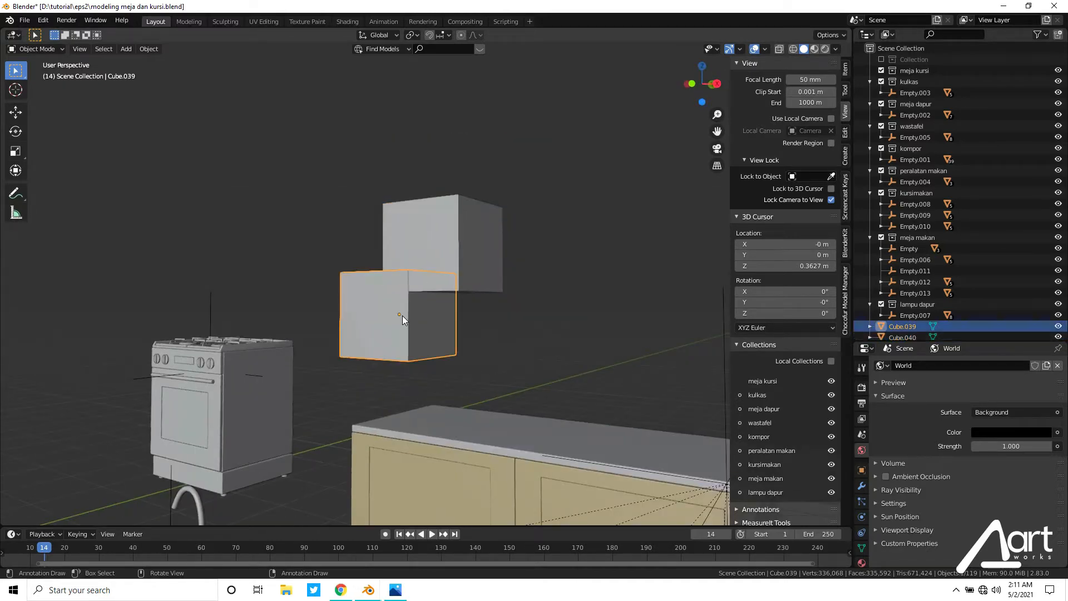
Select both cubes, move them together freely and deselect them.
shift+click(462, 246)
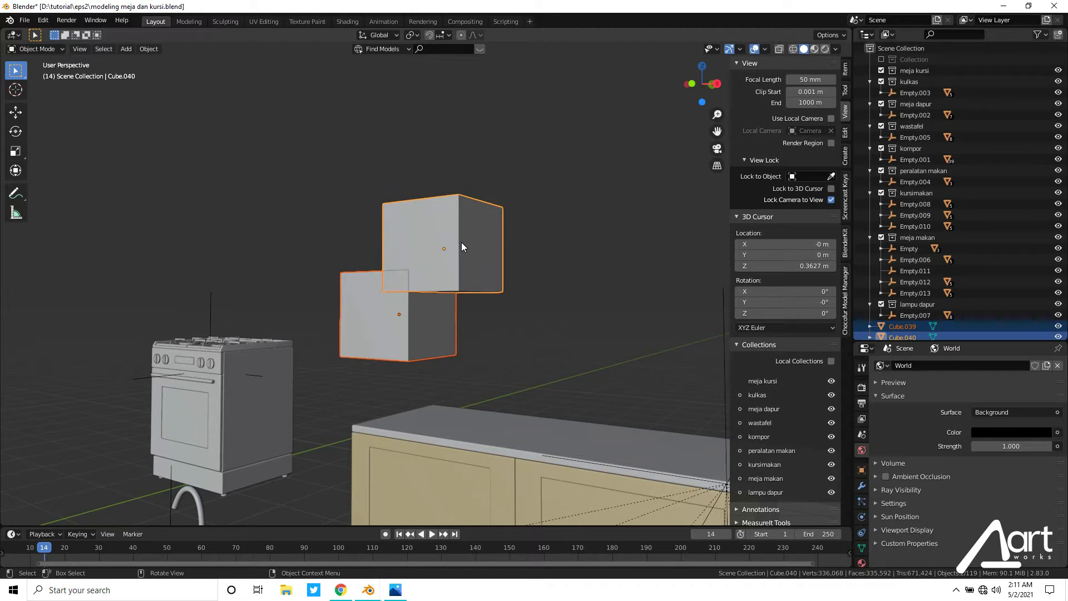
key(g)
click(491, 209)
key(alt+a)
Move the upper cube on its own, separately from the lower cube, and deselect it.
click(470, 187)
middle_drag(482, 200, 361, 248)
key(g)
click(491, 219)
key(alt+a)
Snap the 3D cursor to the centre of the upper cube.
click(462, 249)
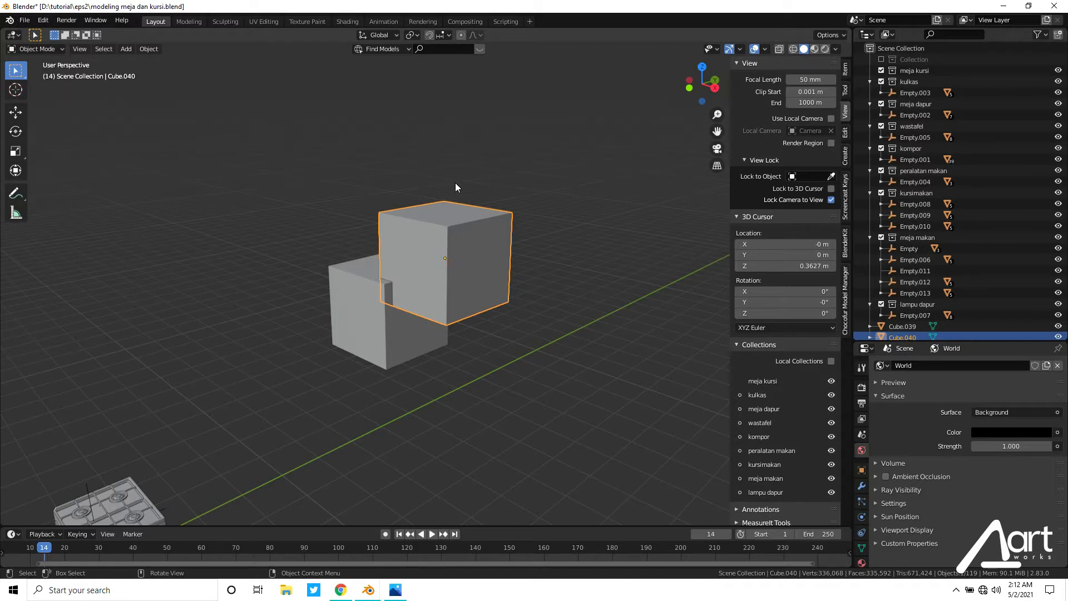
key(shift+s)
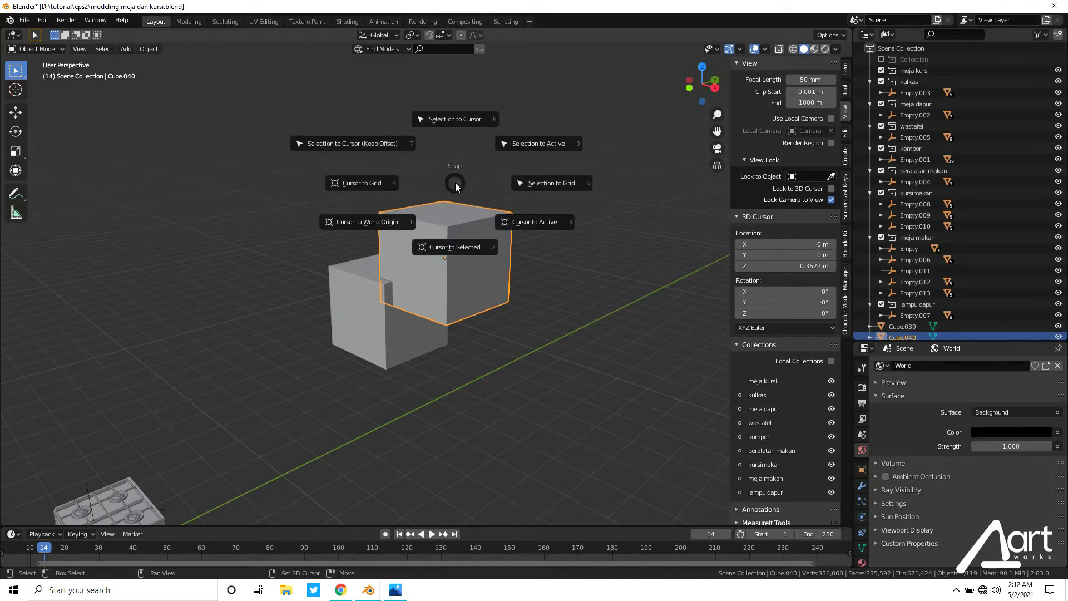
click(458, 247)
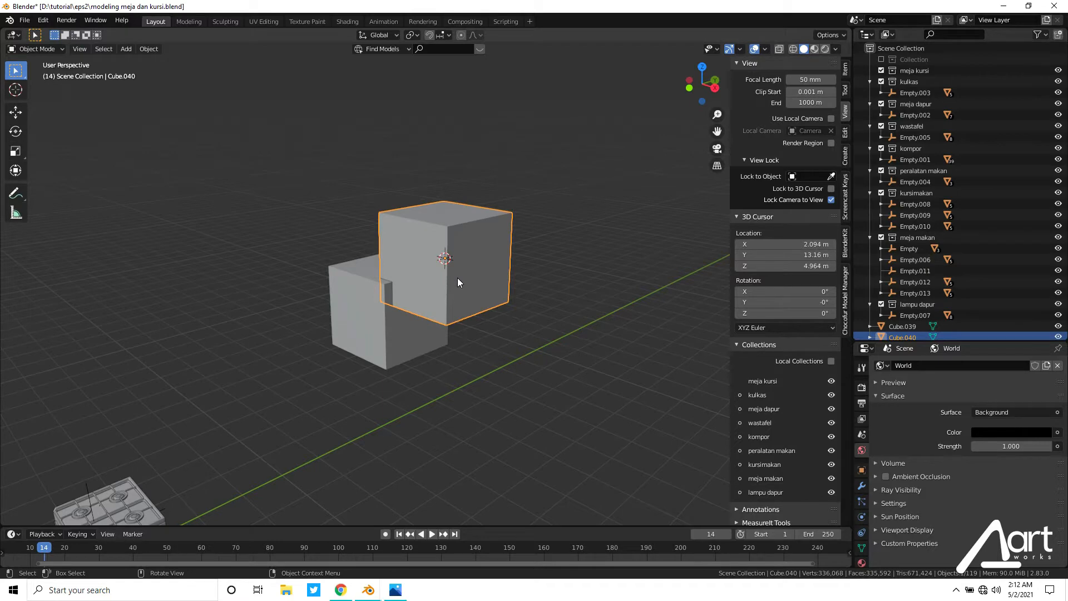
scroll(457, 278, up, 2)
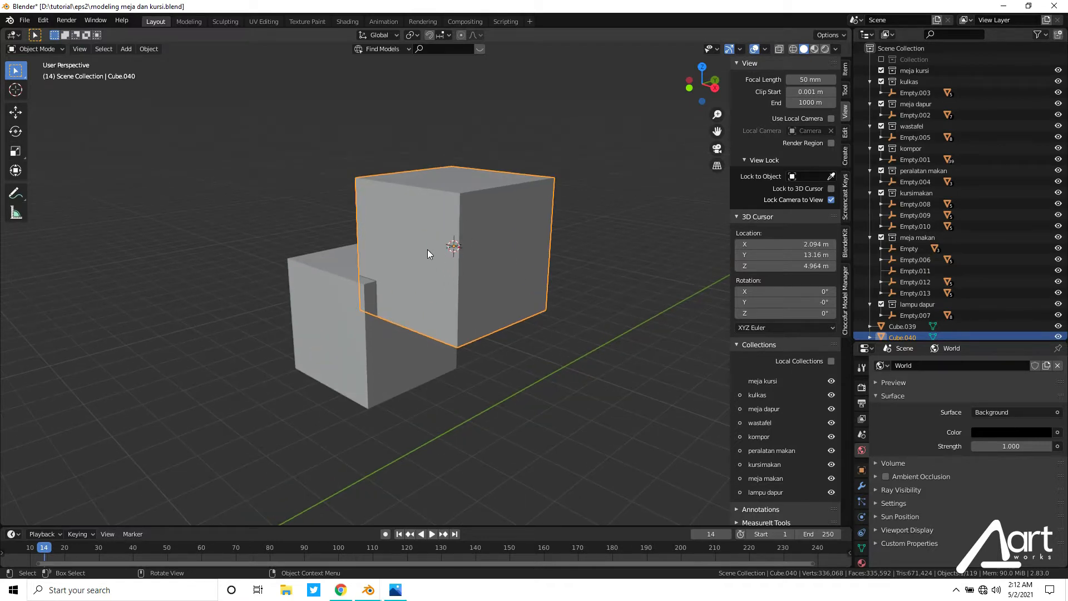
mouse_move(460, 246)
middle_down()
mouse_move(453, 202)
mouse_move(449, 239)
middle_up()
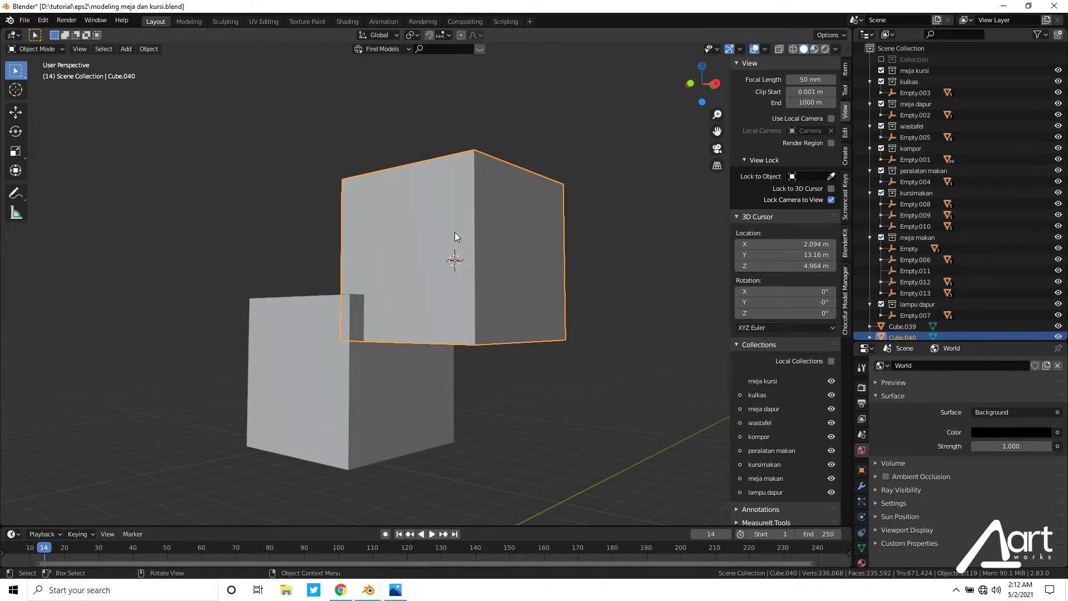
middle_drag(455, 237, 448, 256)
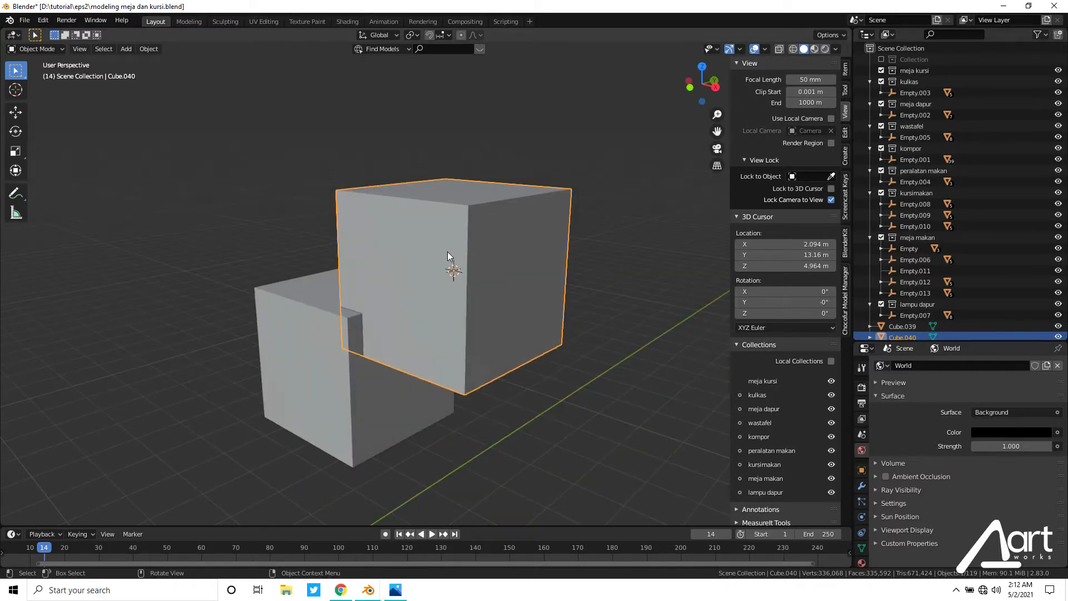
Add a Plain Axes empty at the 3D cursor and scale it up until its axes extend well beyond the upper cube.
key(shift+a)
key(shift+a)
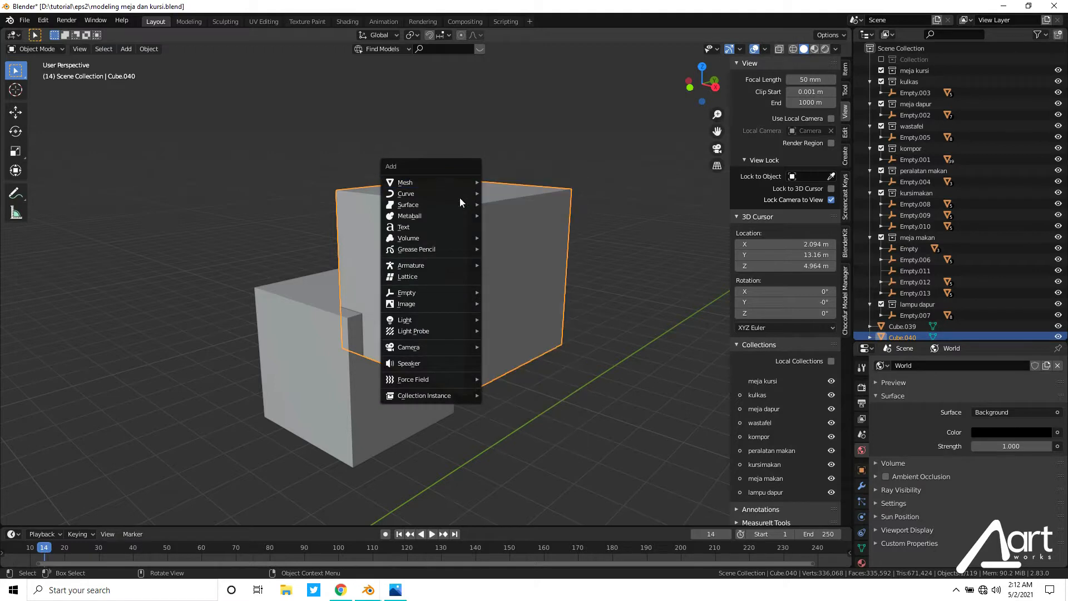
mouse_move(449, 292)
click(512, 291)
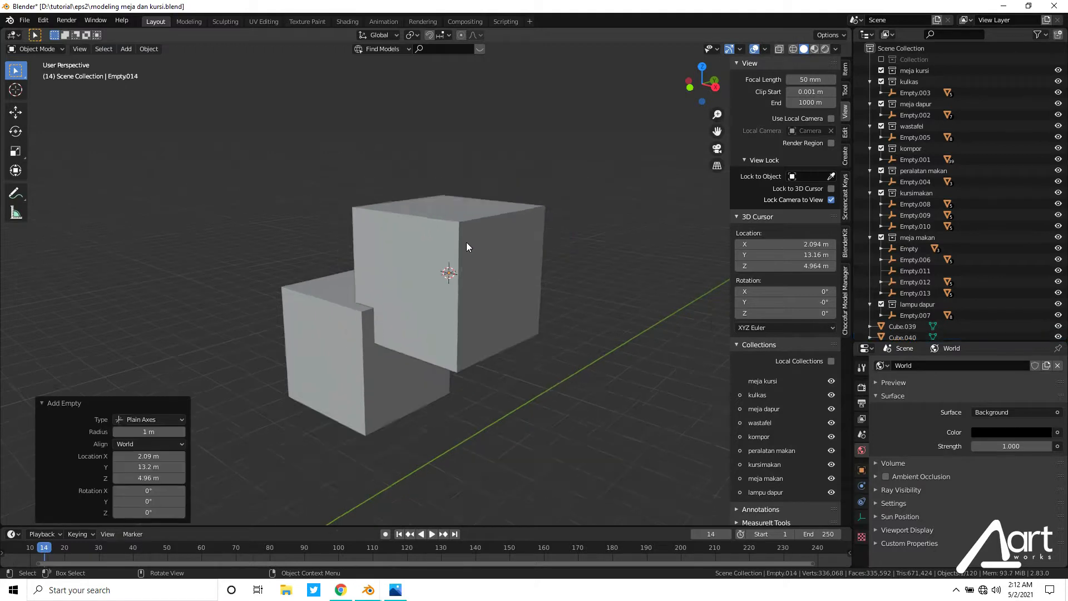
scroll(466, 245, down, 3)
key(s)
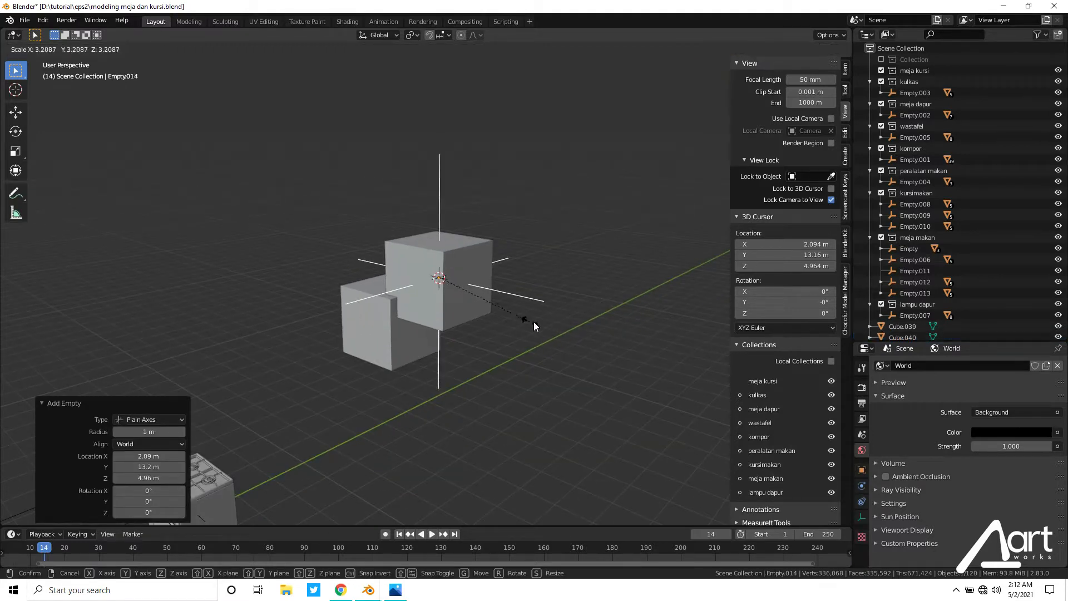
click(556, 321)
scroll(534, 311, up, 4)
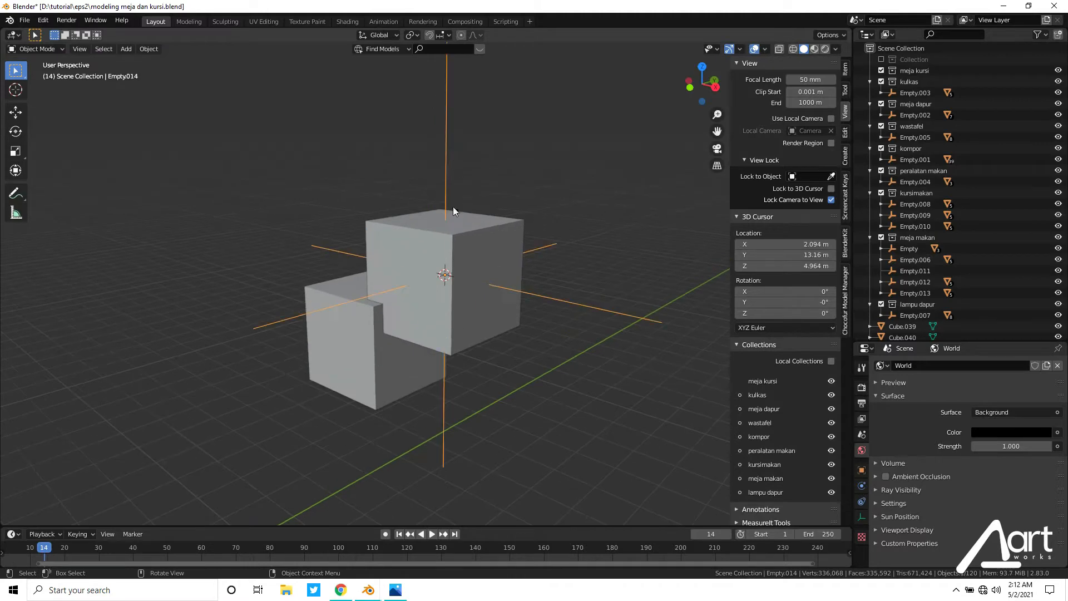
Parent the lower and upper cubes to the new empty and deselect everything.
middle_drag(453, 210, 462, 262)
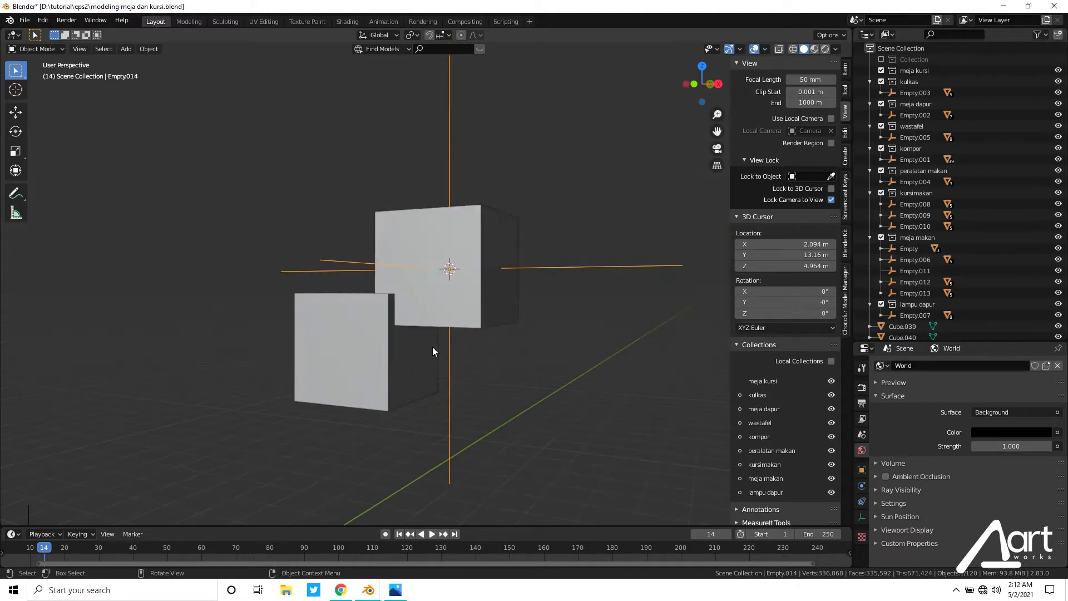
click(334, 339)
shift+click(482, 222)
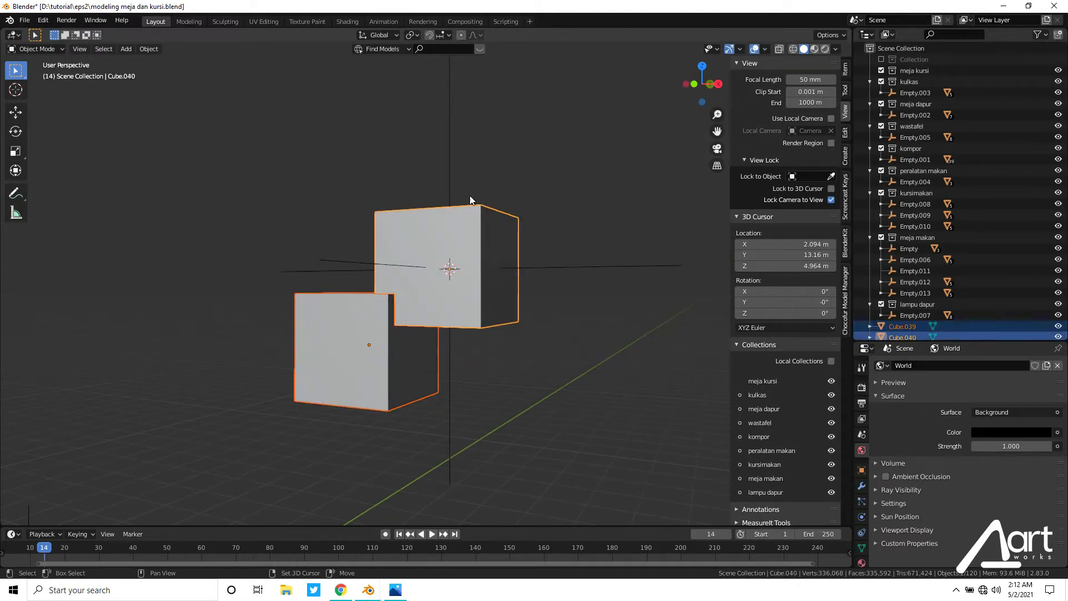
shift+click(451, 137)
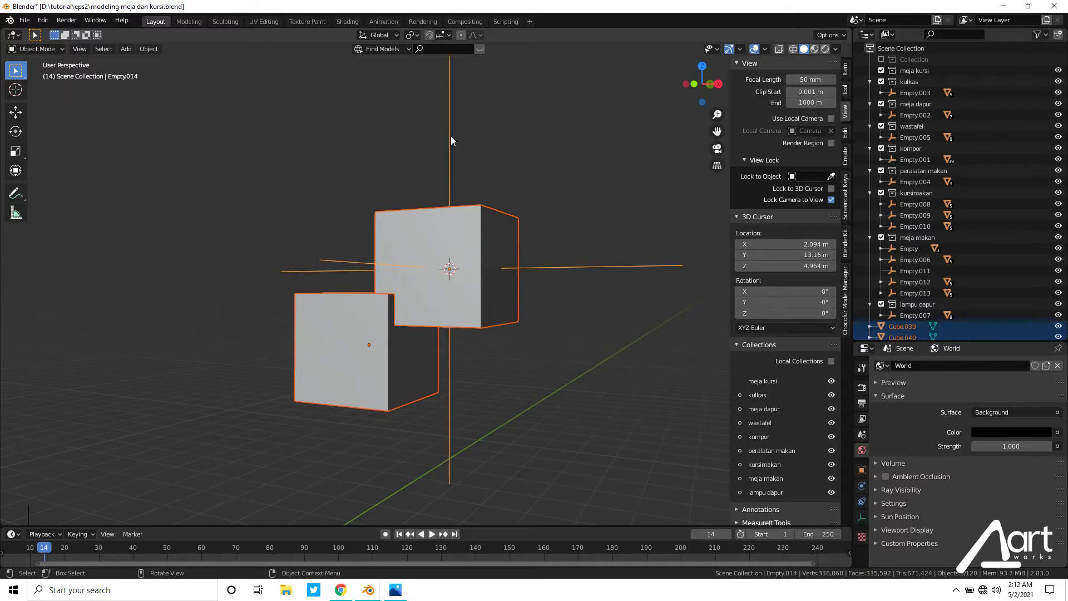
key(ctrl+p)
click(451, 137)
key(alt+a)
Move the cubes' parent empty freely by about -0.46 m in X, -0.86 m in Y and -0.62 m in Z.
middle_drag(463, 196, 421, 194)
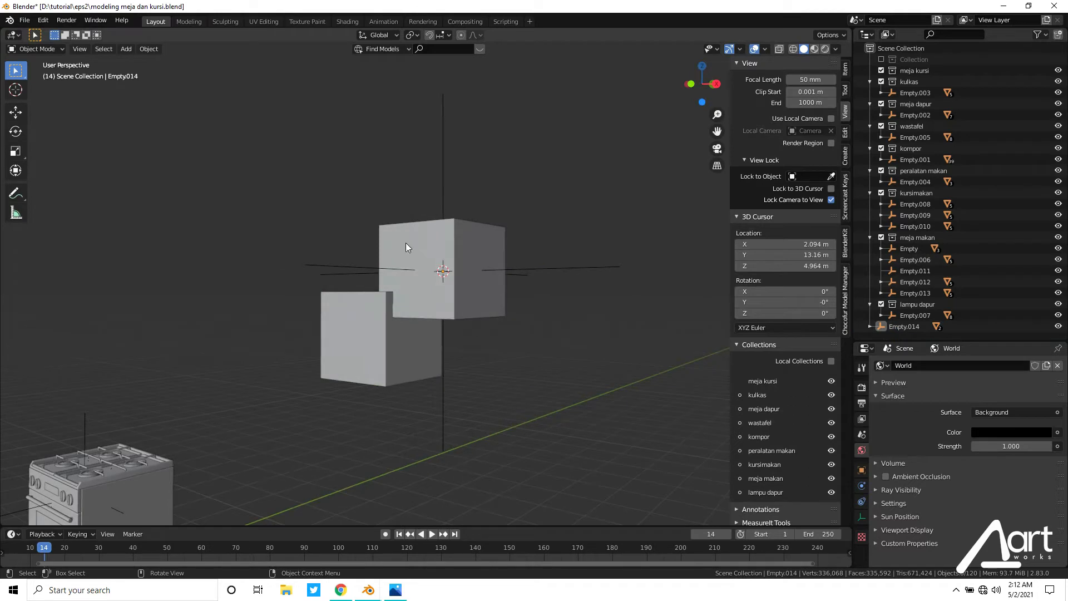
click(442, 148)
middle_drag(442, 148, 435, 204)
key(g)
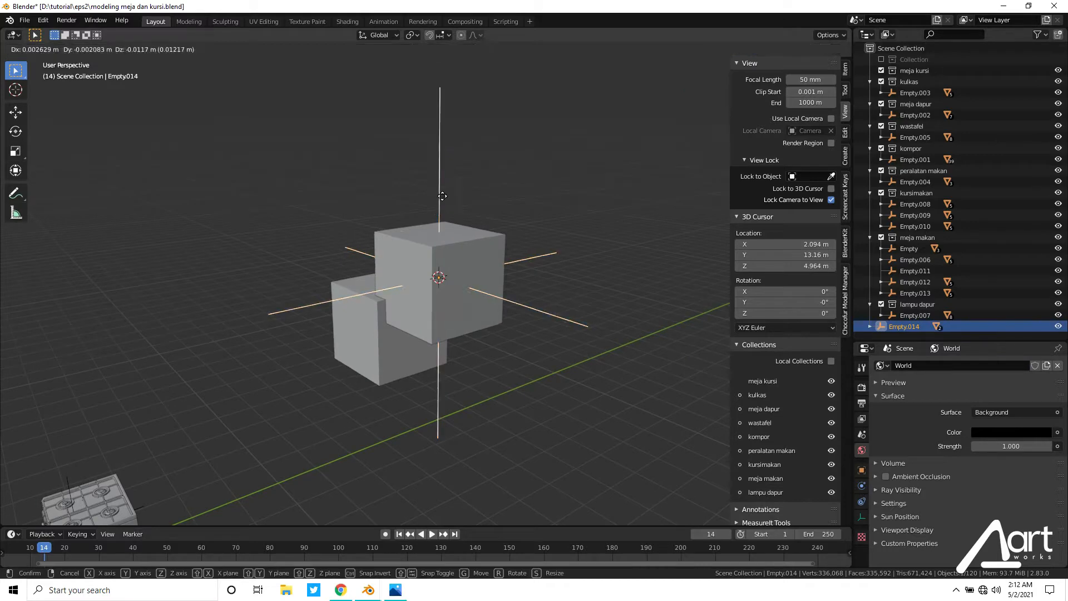
click(391, 234)
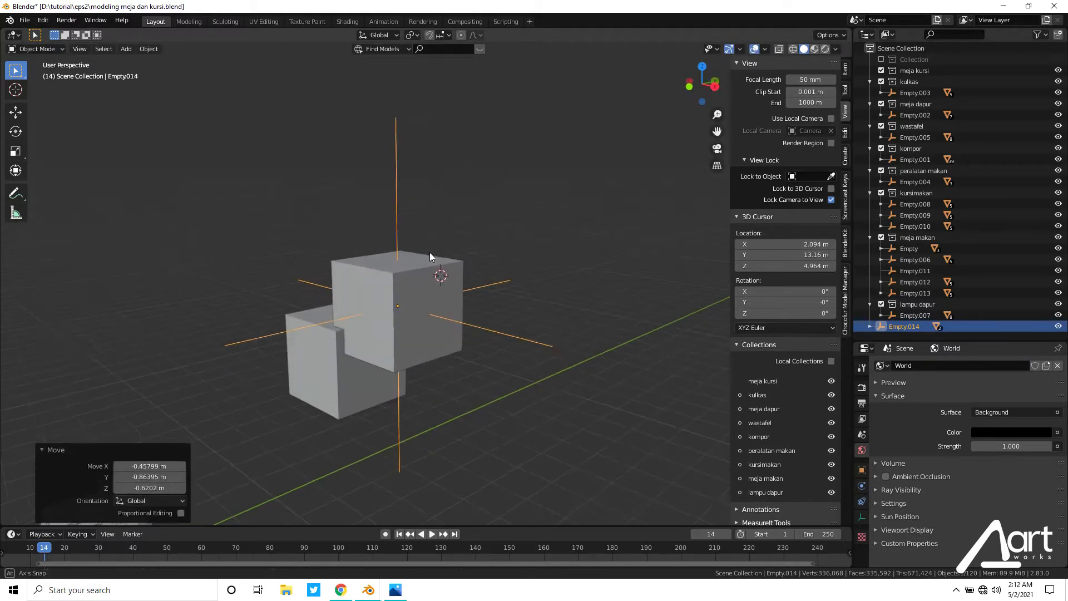
Rotate the cubes' parent empty around the global Y axis and deselect it.
key(r)
key(y)
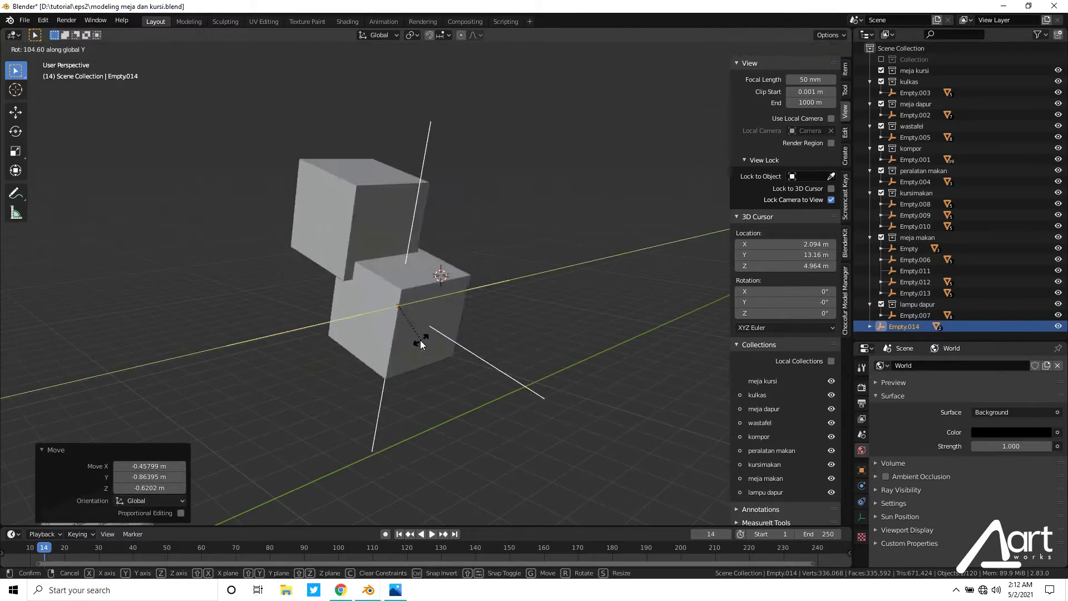
click(367, 325)
scroll(423, 286, down, 2)
key(alt+a)
Examine the furniture models from above and in perspective, and compare them with the room in the kitchen design file.
middle_drag(423, 285, 482, 219)
scroll(471, 317, down, 2)
key(KP_7)
scroll(480, 202, up, 5)
shift+scroll(465, 367, down, 3)
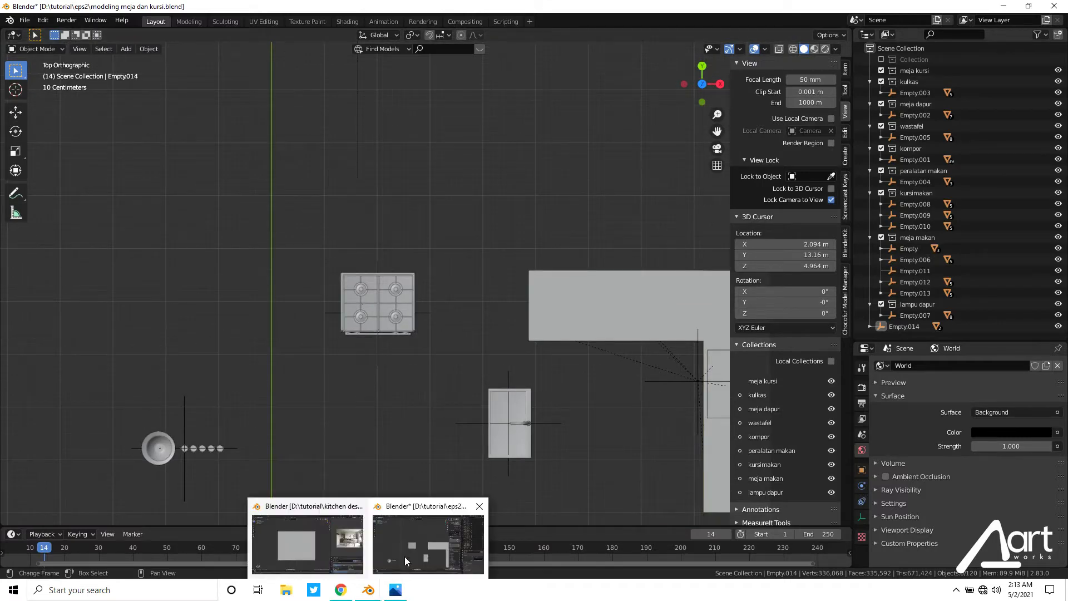
middle_drag(396, 377, 373, 303)
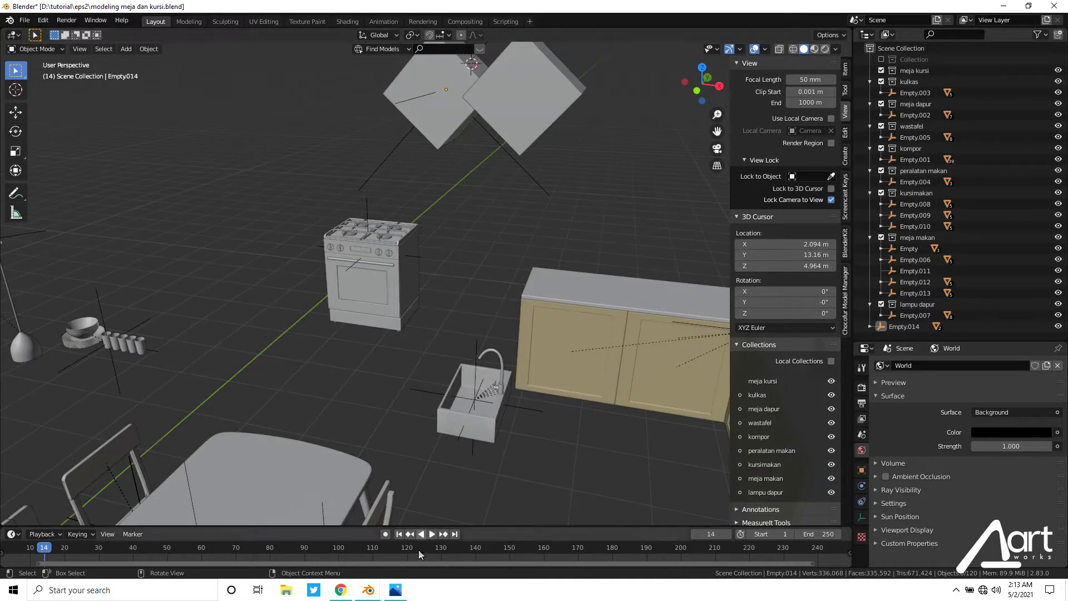
mouse_move(378, 598)
click(302, 532)
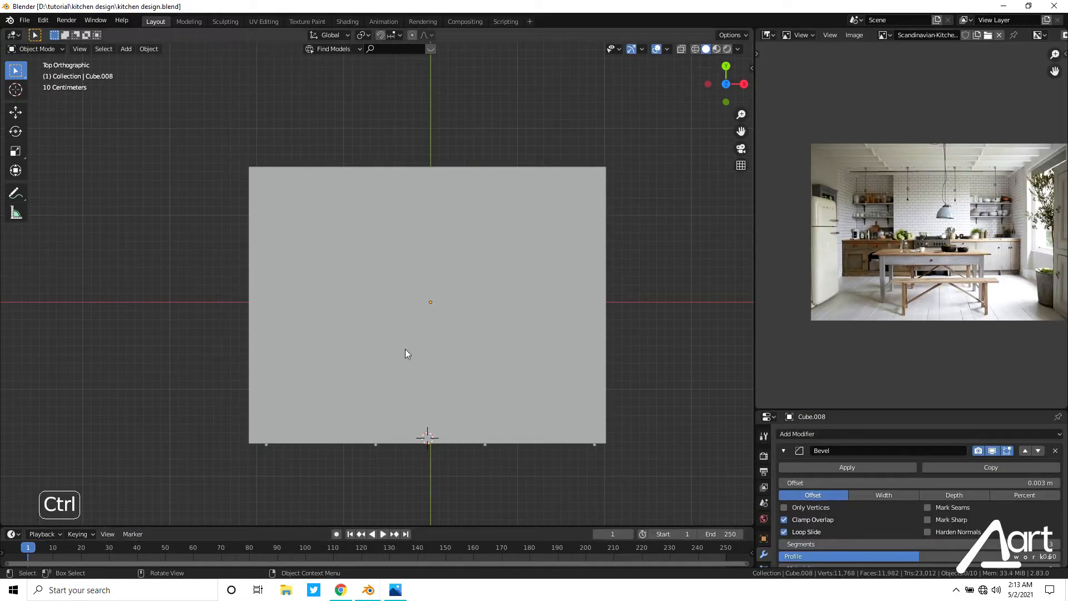
mouse_move(368, 590)
click(423, 534)
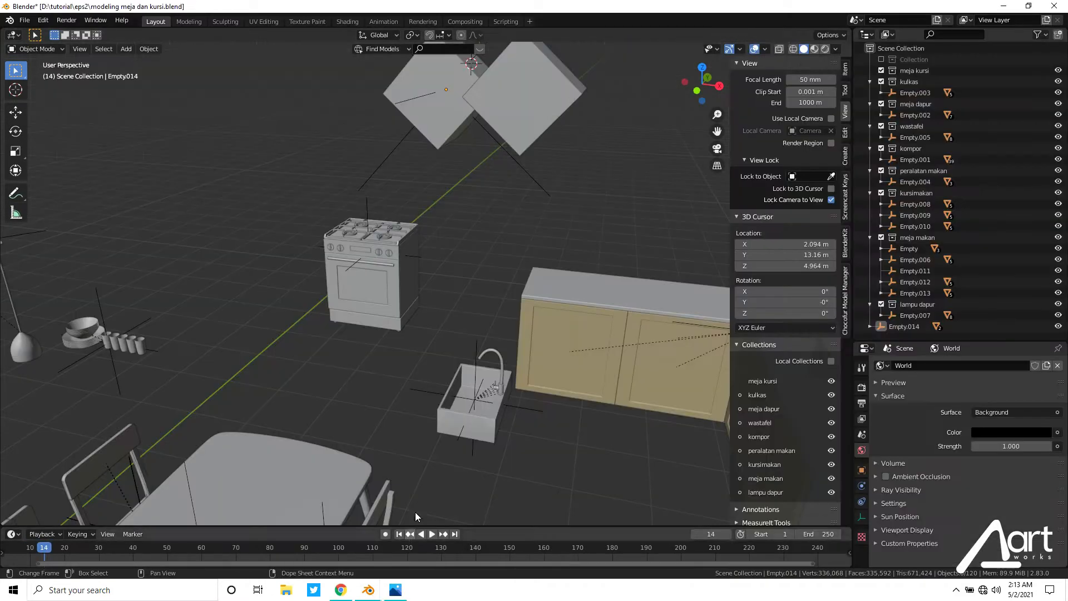
Select all stove parts together with their empty in a top wireframe view and copy them.
scroll(485, 312, down, 4)
middle_drag(485, 315, 448, 326)
scroll(450, 334, up, 3)
middle_drag(375, 419, 393, 389)
key(grave)
click(372, 276)
key(shift+z)
scroll(404, 322, up, 3)
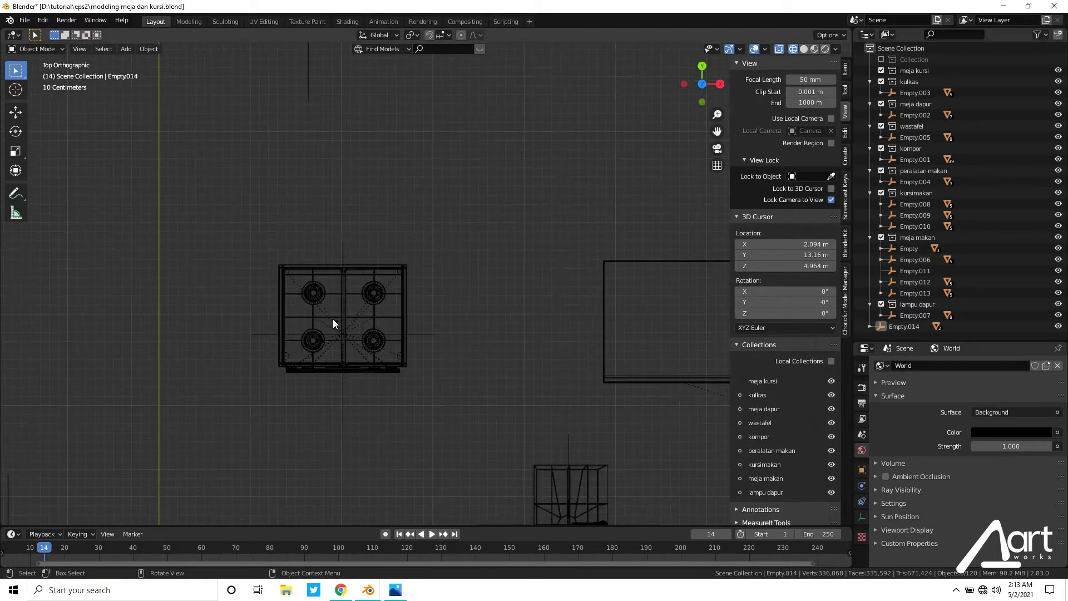
key(b)
drag(191, 175, 498, 451)
middle_drag(498, 451, 356, 300)
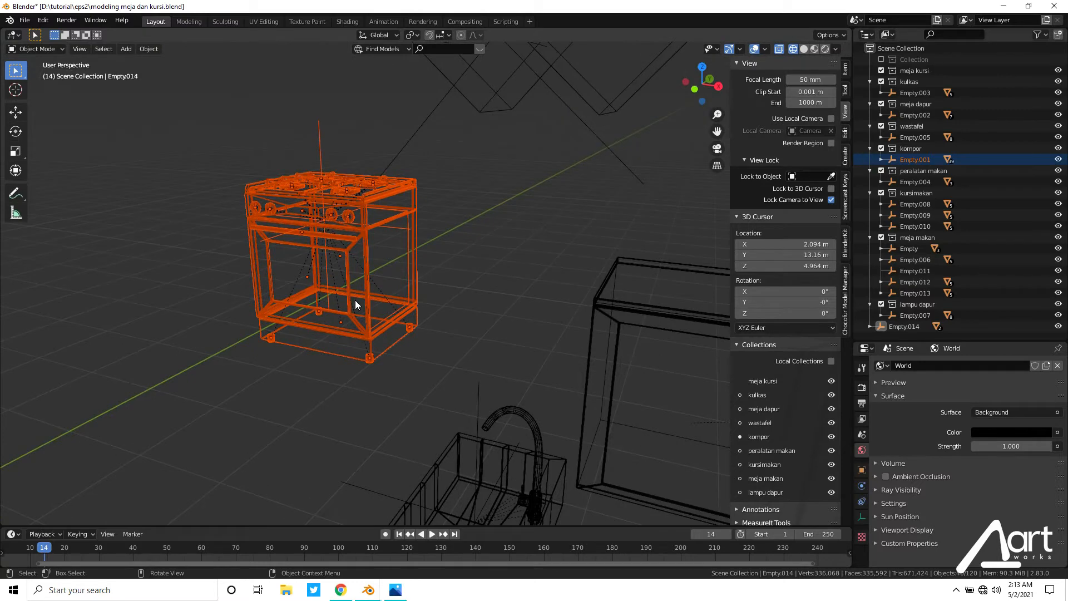
key(ctrl+c)
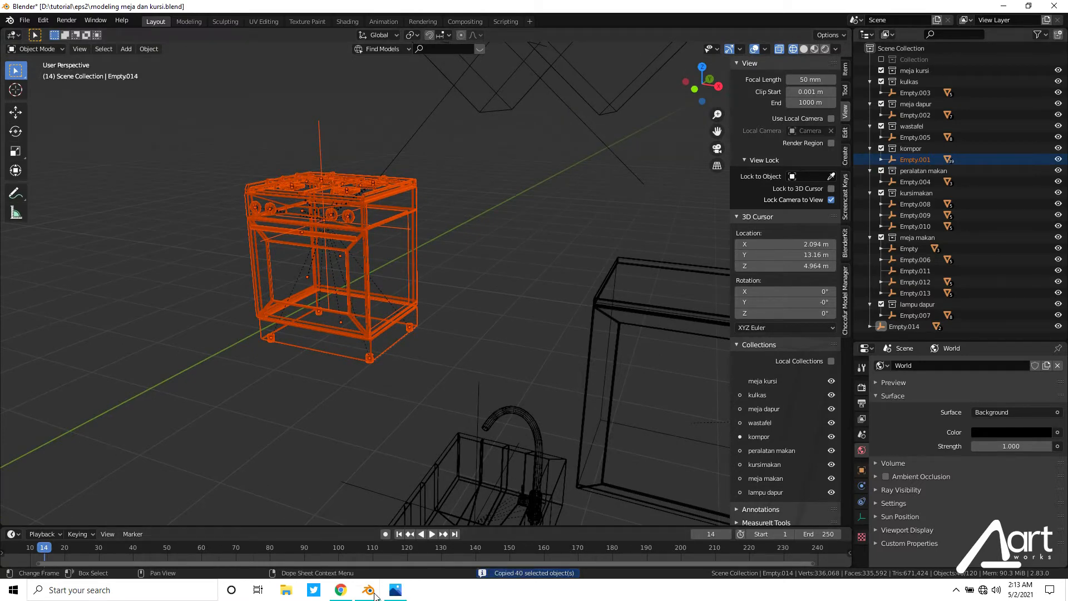
Switch to the Blender window with kitchen design.blend and paste the copied stove into the scene.
mouse_move(375, 596)
click(298, 530)
middle_drag(408, 315, 386, 207)
scroll(419, 299, up, 3)
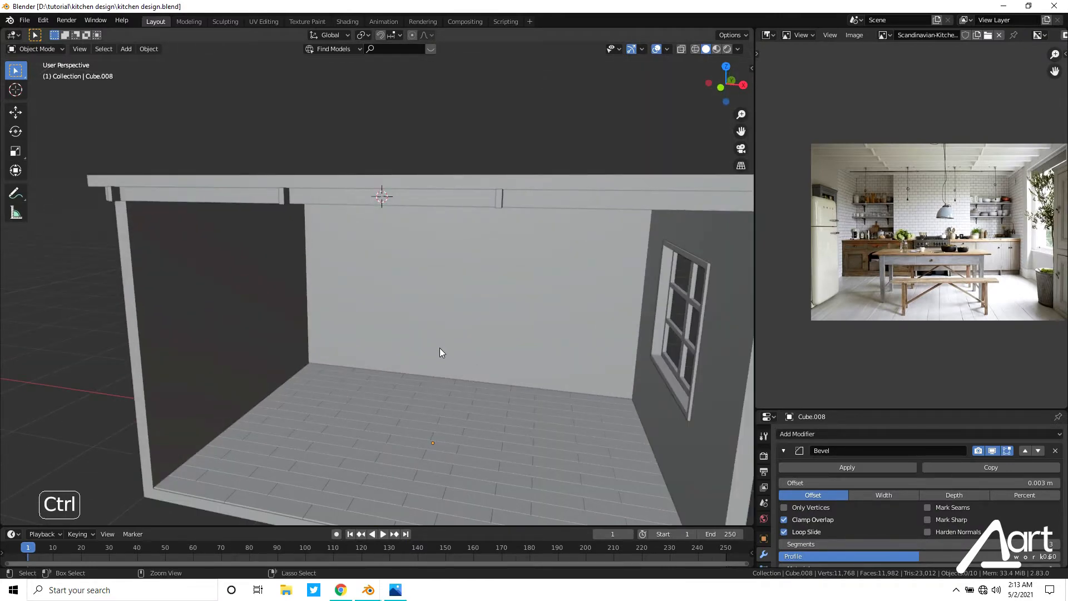
key(ctrl+v)
scroll(476, 369, down, 5)
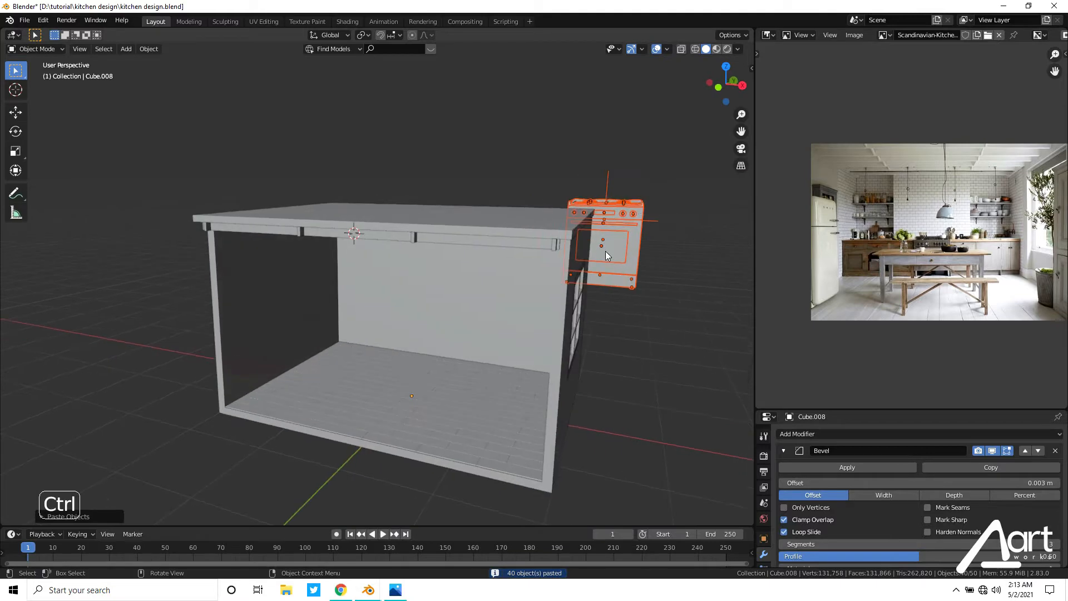
Move the pasted stove by its empty into the room, to about Y -1.26 m and X 0.40 m.
click(650, 221)
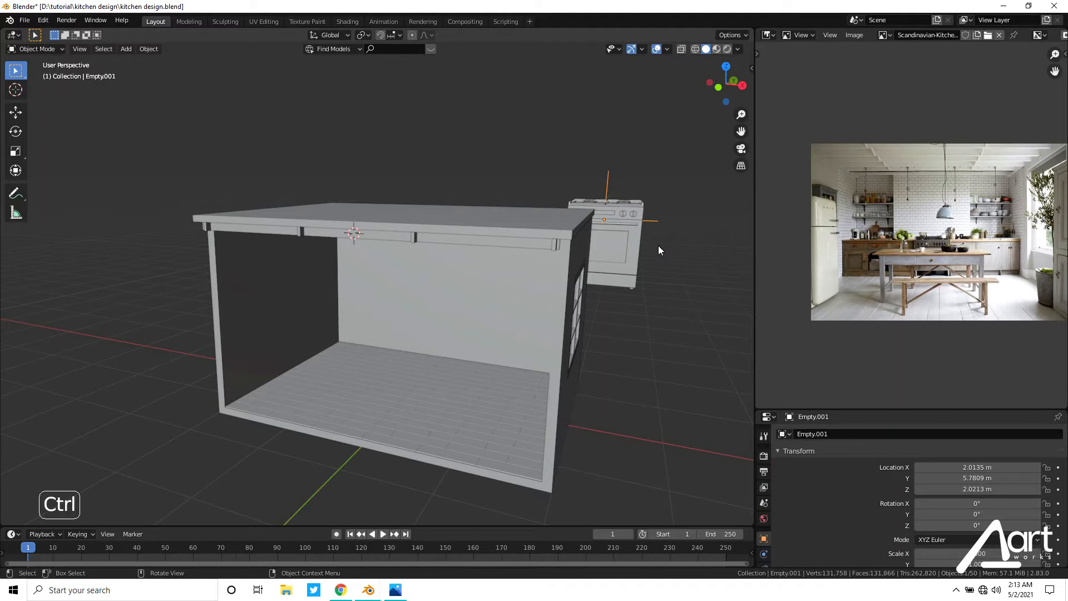
key(g)
key(y)
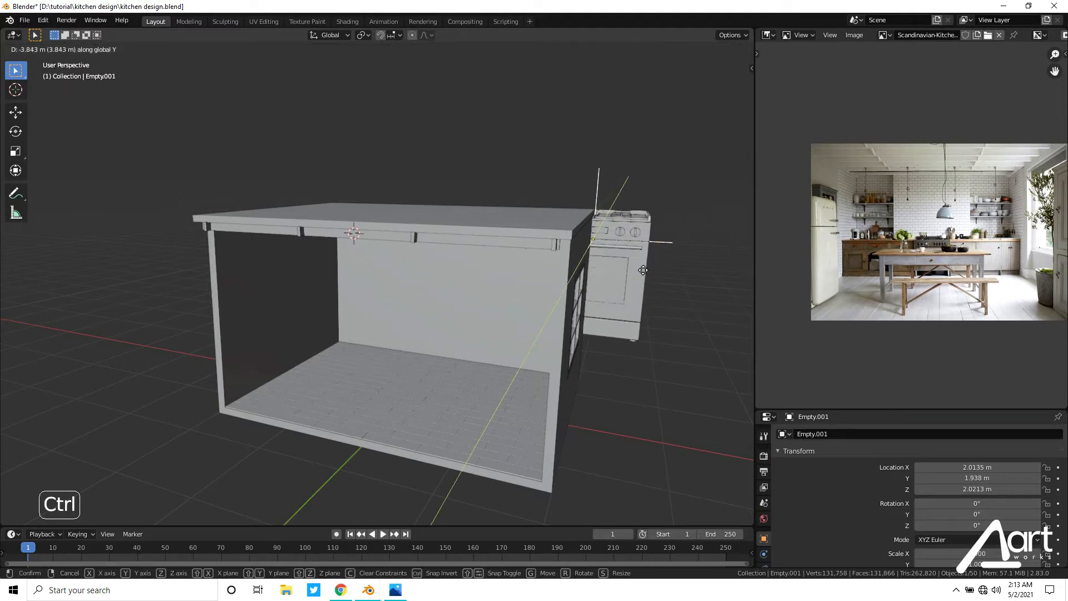
key(x)
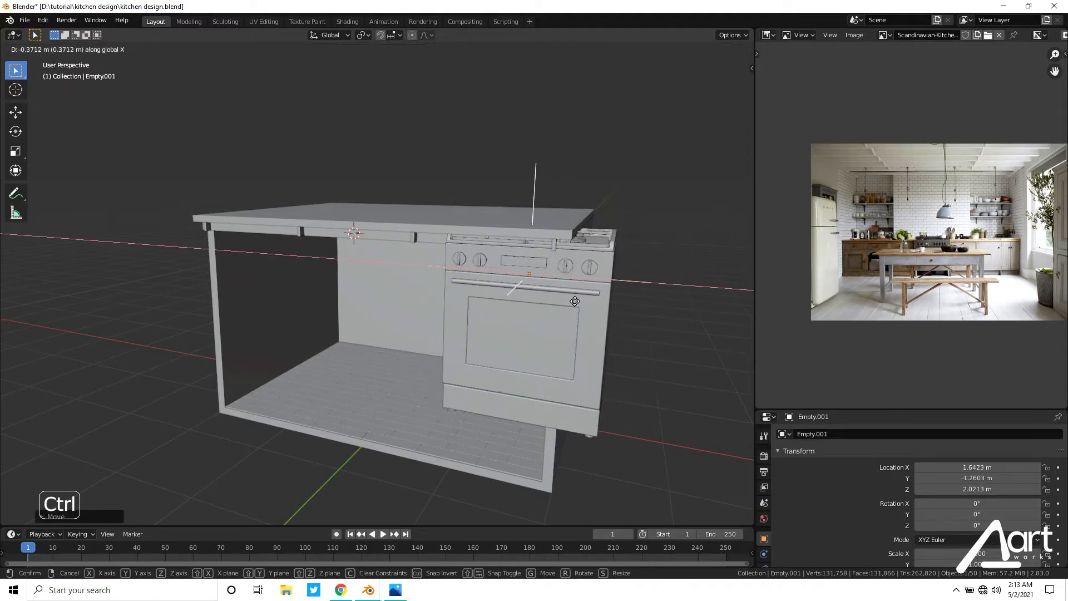
click(465, 284)
Delete the roof slab and both sets of ceiling beams from the room.
middle_drag(519, 253, 548, 191)
click(562, 159)
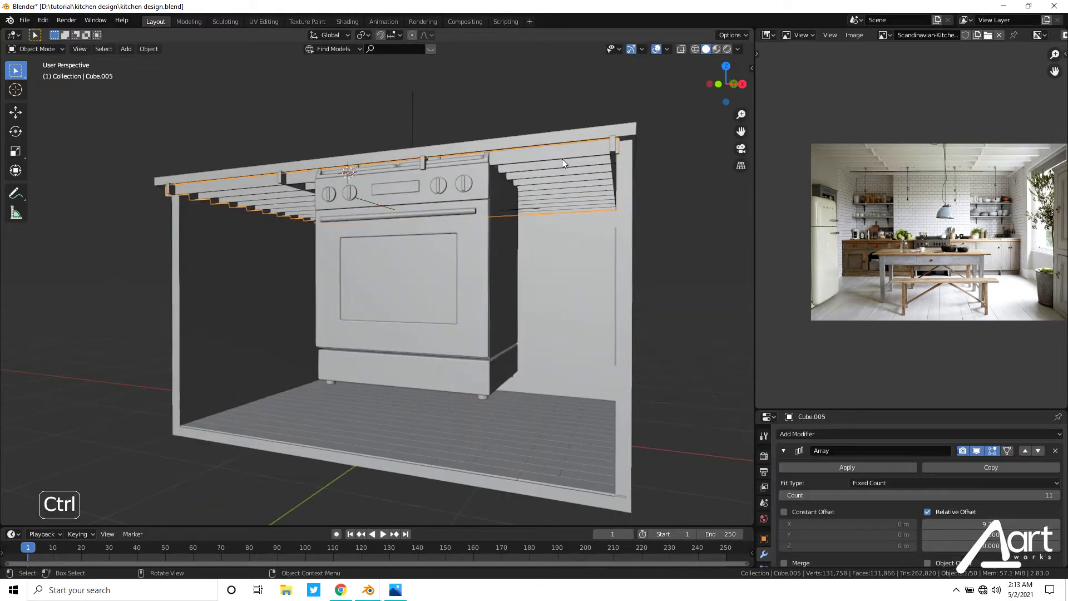
shift+click(612, 153)
shift+click(631, 126)
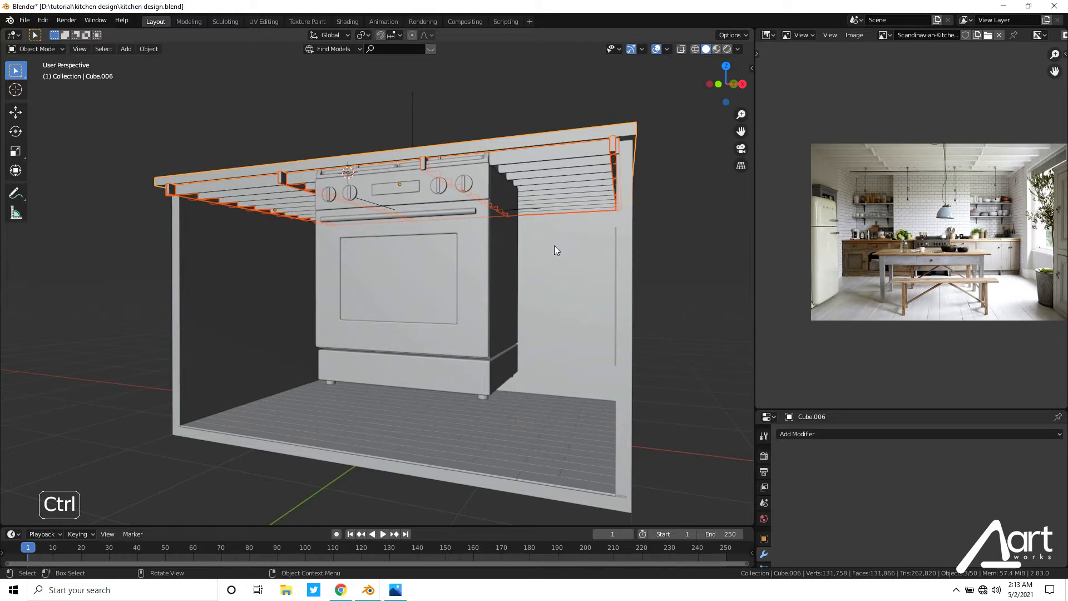
key(Delete)
Move the stove's empty along Y toward the back wall in top view, to Y 0.55 m.
click(415, 117)
middle_drag(415, 117, 453, 254)
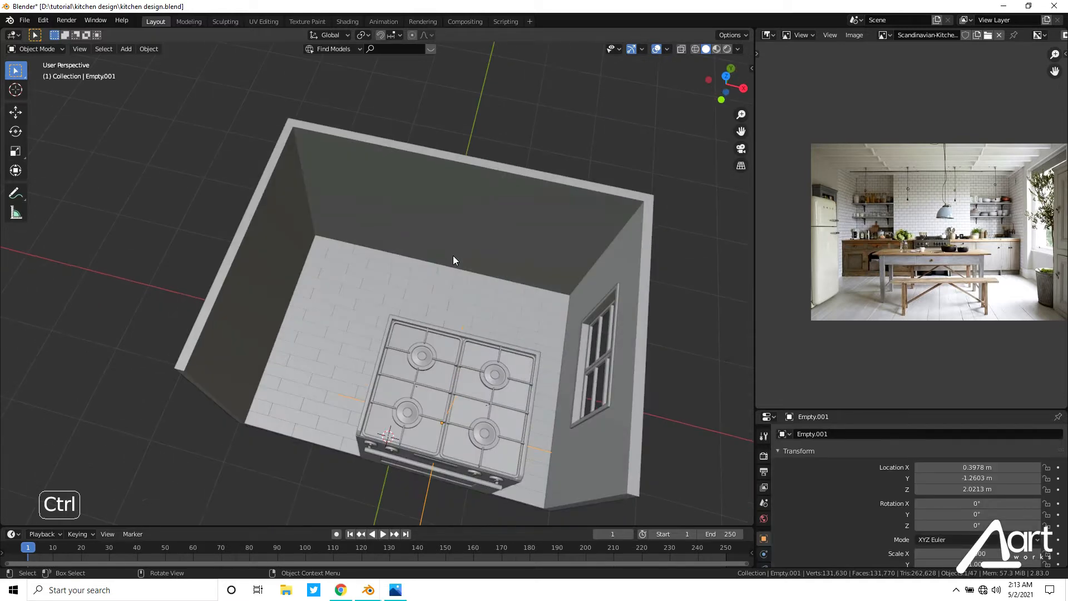
key(KP_7)
key(g)
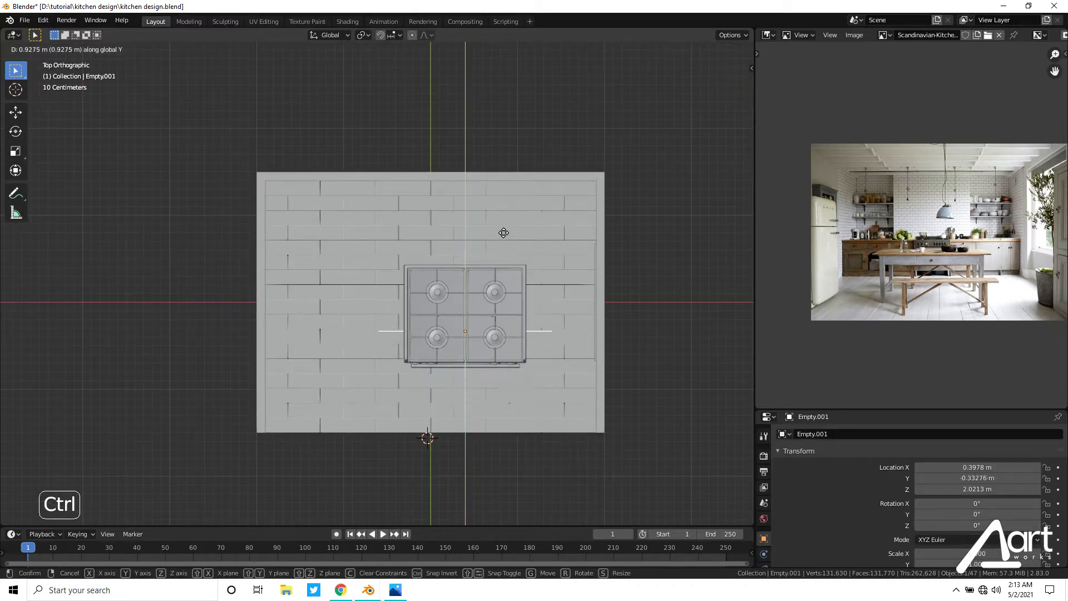
click(494, 172)
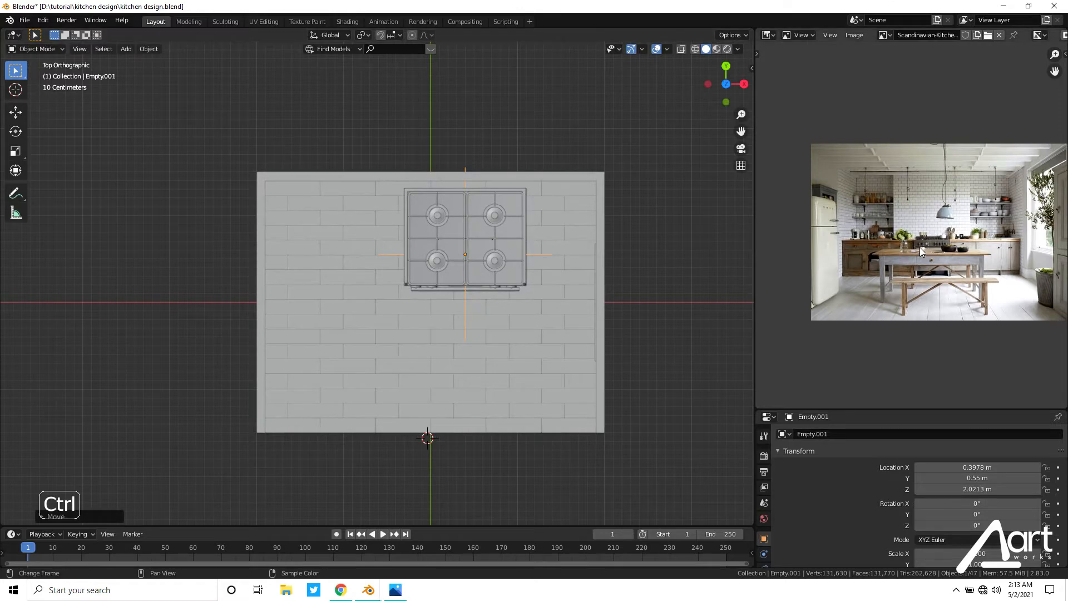
Center the stove's empty along X on the back wall, to about X 0.00 m.
key(g)
key(x)
click(519, 292)
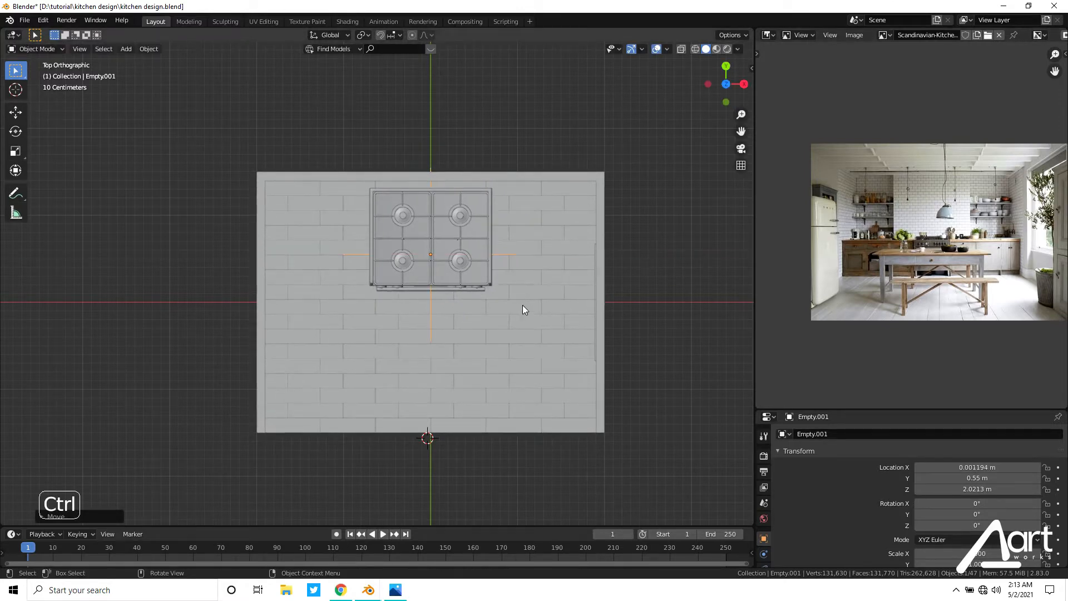
Lower the stove's empty along Z toward the floor, to about Z 1.51 m.
middle_drag(519, 292, 468, 262)
key(g)
key(z)
click(476, 327)
key(KP_1)
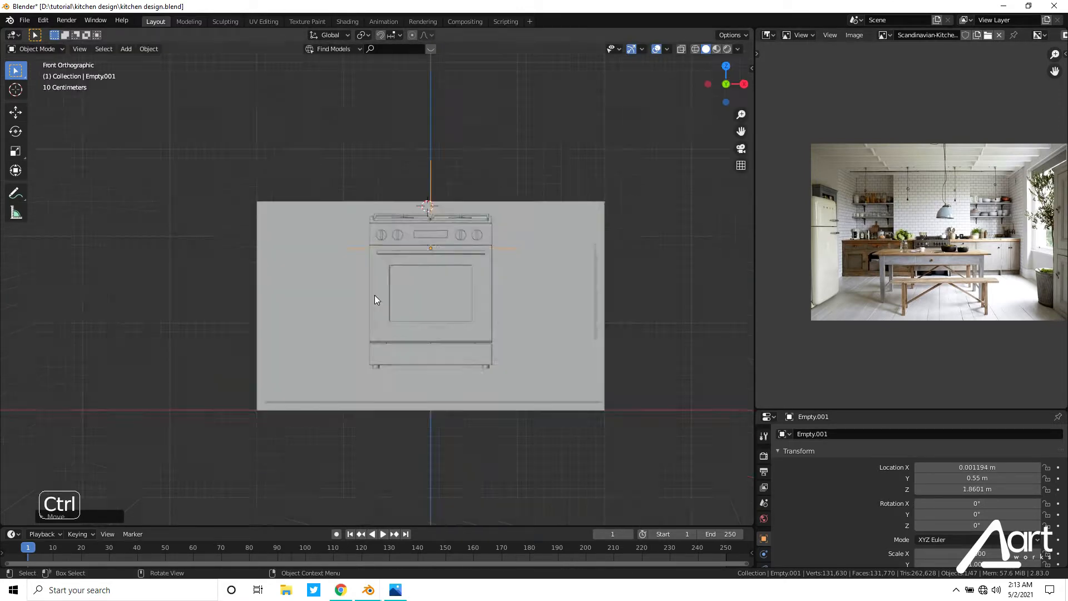
scroll(375, 295, up, 3)
key(g)
key(z)
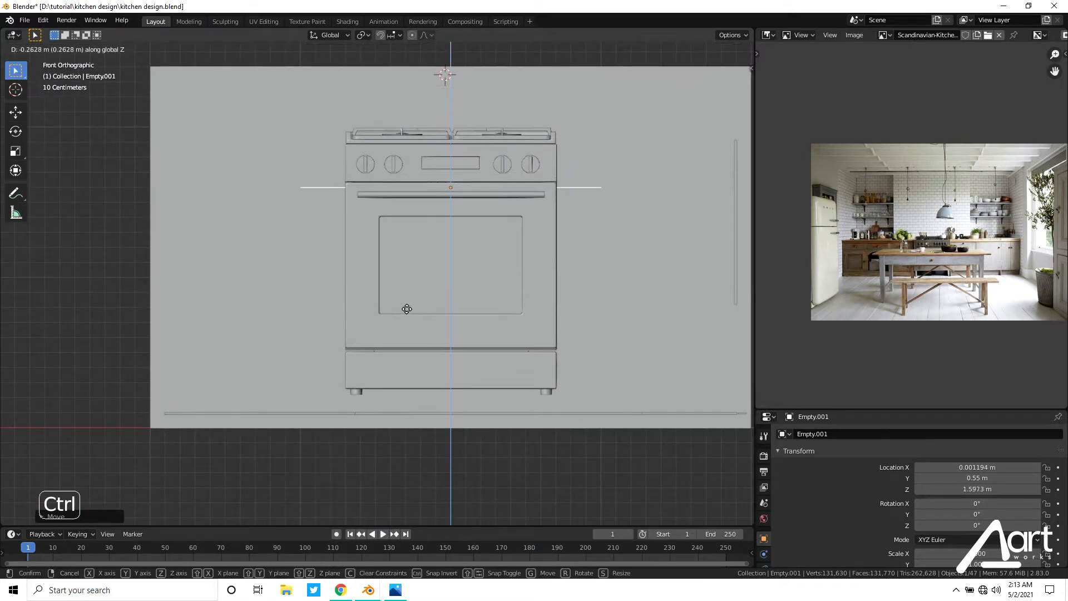
click(408, 321)
scroll(553, 255, down, 2)
middle_drag(553, 256, 520, 281)
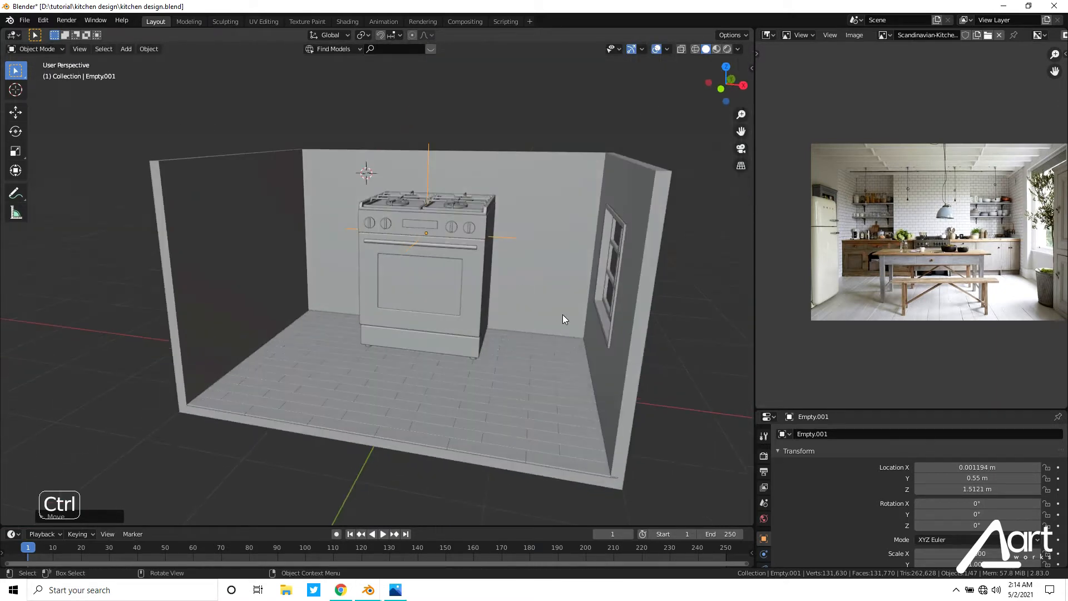
Scale the stove down uniformly by its empty to roughly half size, in proportion to the room.
key(s)
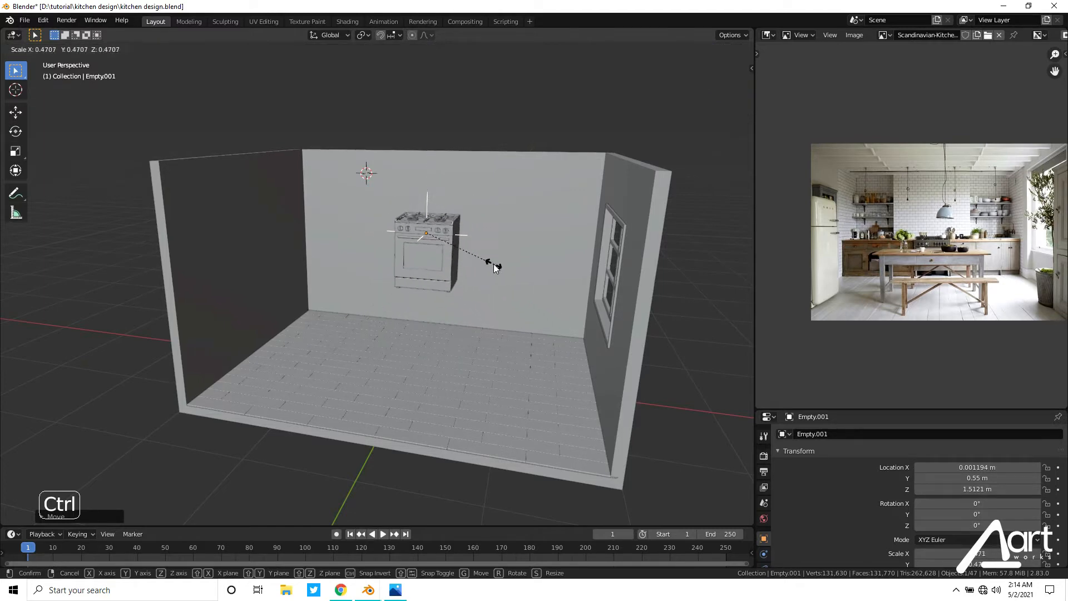
click(491, 261)
mouse_move(490, 259)
middle_down()
mouse_move(503, 229)
mouse_move(493, 272)
middle_up()
key(s)
click(509, 263)
Move the scaled stove down along Z close to the floor, to about Z 0.80 m.
key(g)
key(z)
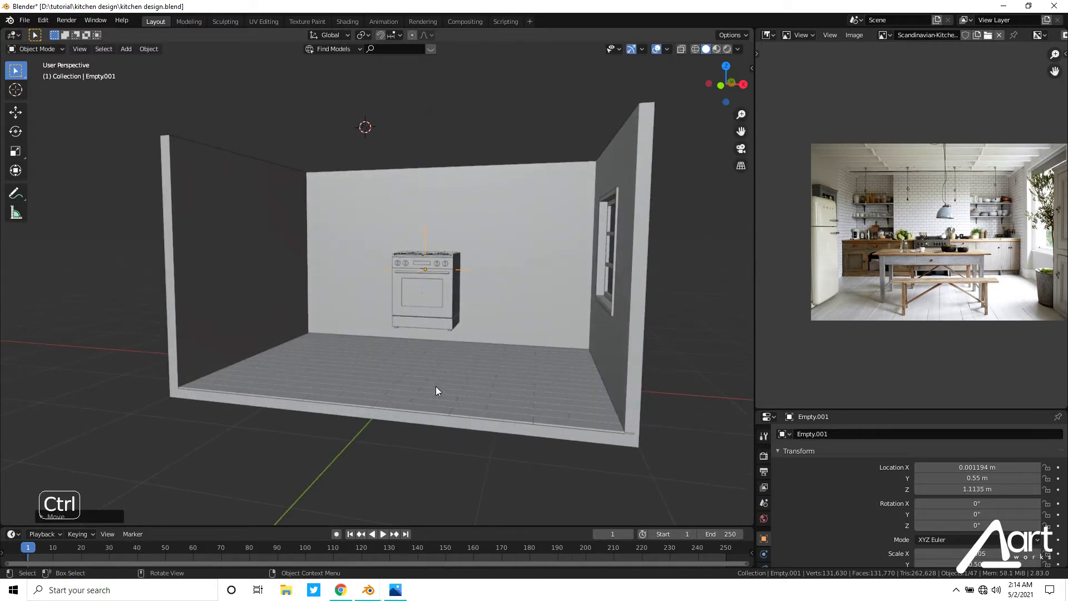
key(KP_1)
scroll(370, 271, up, 5)
scroll(414, 341, down, 4)
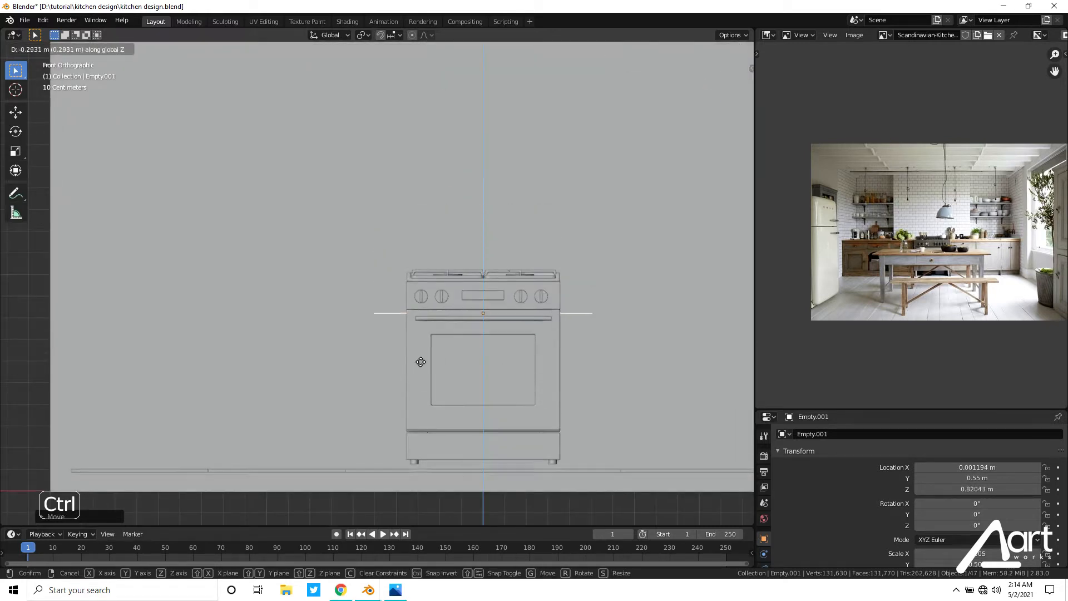
click(528, 285)
middle_drag(528, 285, 510, 365)
Move the stove toward the back wall in top view, to about Y 0.99 m and X 0.05 m.
key(KP_7)
scroll(502, 332, up, 2)
key(g)
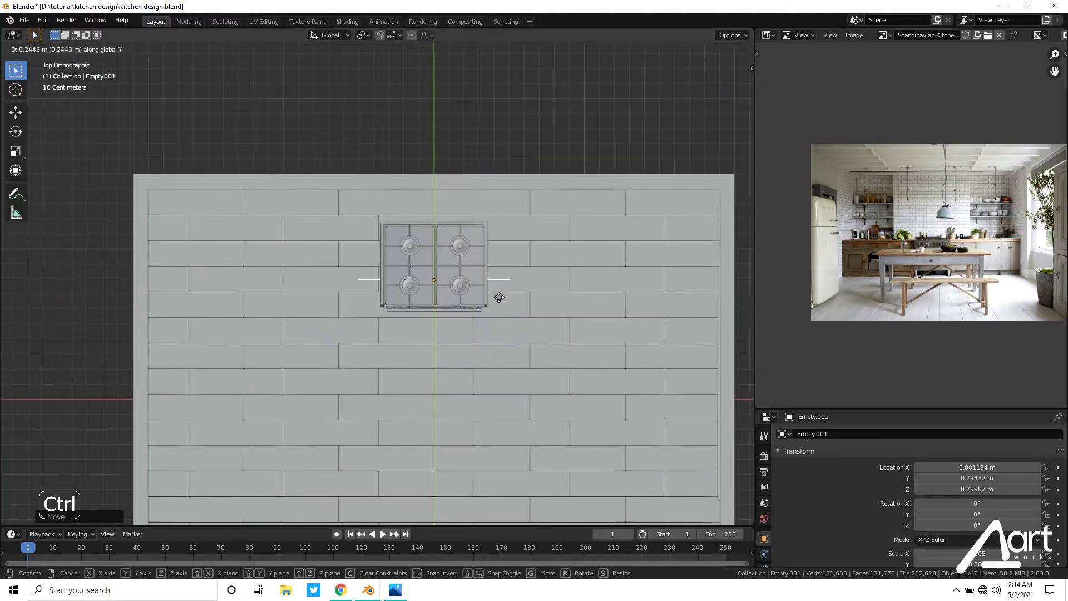
click(499, 277)
key(g)
key(x)
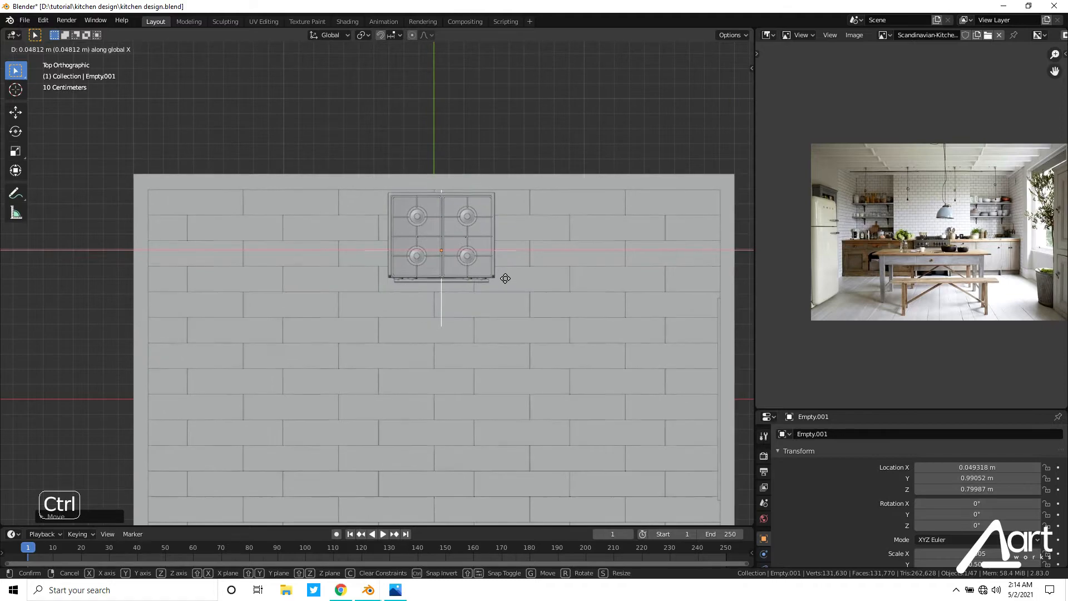
click(506, 278)
scroll(518, 348, down, 2)
Fine-tune the stove's height above the floor in front view, to about Z 0.793 m.
middle_drag(519, 348, 475, 226)
scroll(476, 228, up, 2)
middle_drag(500, 282, 534, 266)
scroll(422, 352, up, 2)
key(KP_1)
key(KP_1)
scroll(395, 309, up, 2)
shift+middle_drag(394, 309, 379, 210)
scroll(379, 211, up, 2)
key(g)
key(z)
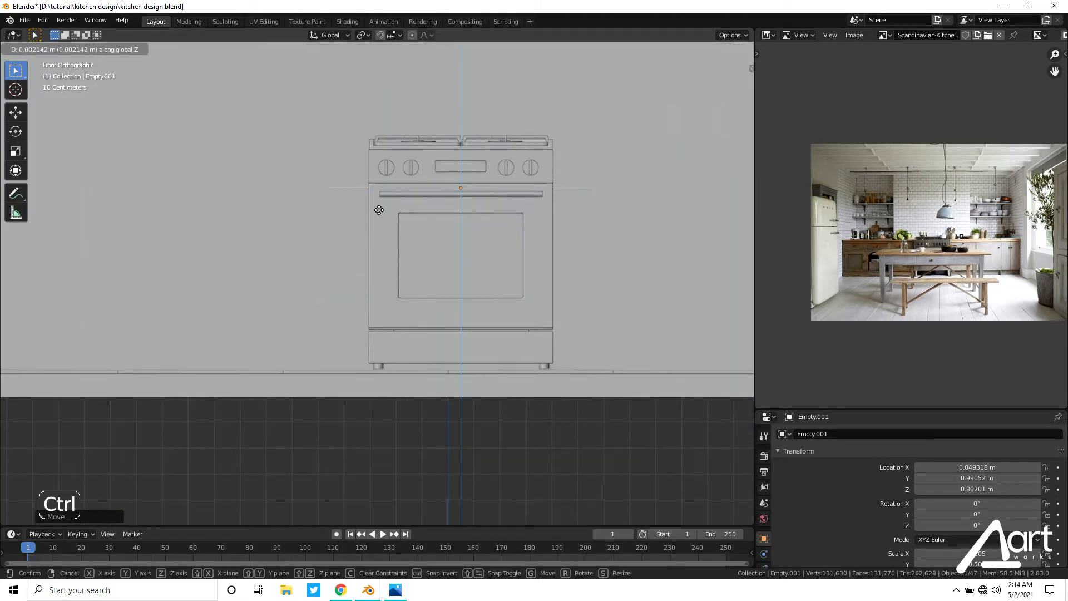
click(379, 214)
Lower the stove slightly so its feet rest on the floor boards, at Z 0.791 m, and clear the selection.
scroll(378, 217, up, 3)
shift+middle_drag(453, 478, 453, 297)
scroll(431, 271, up, 2)
scroll(432, 270, up, 2)
scroll(429, 275, up, 1)
key(g)
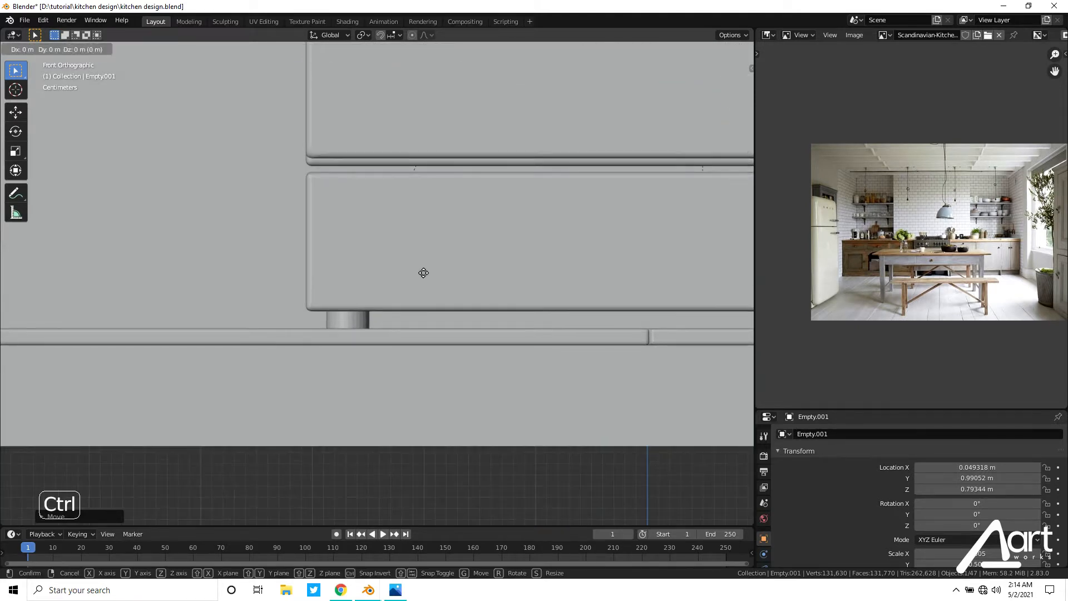
key(z)
click(424, 275)
scroll(459, 255, down, 6)
middle_drag(521, 223, 474, 323)
scroll(516, 288, down, 3)
middle_drag(529, 299, 471, 332)
click(572, 298)
scroll(471, 327, down, 1)
Nudge the stove's empty along Y closer to the back wall in top view, to Y 0.999 m.
key(KP_7)
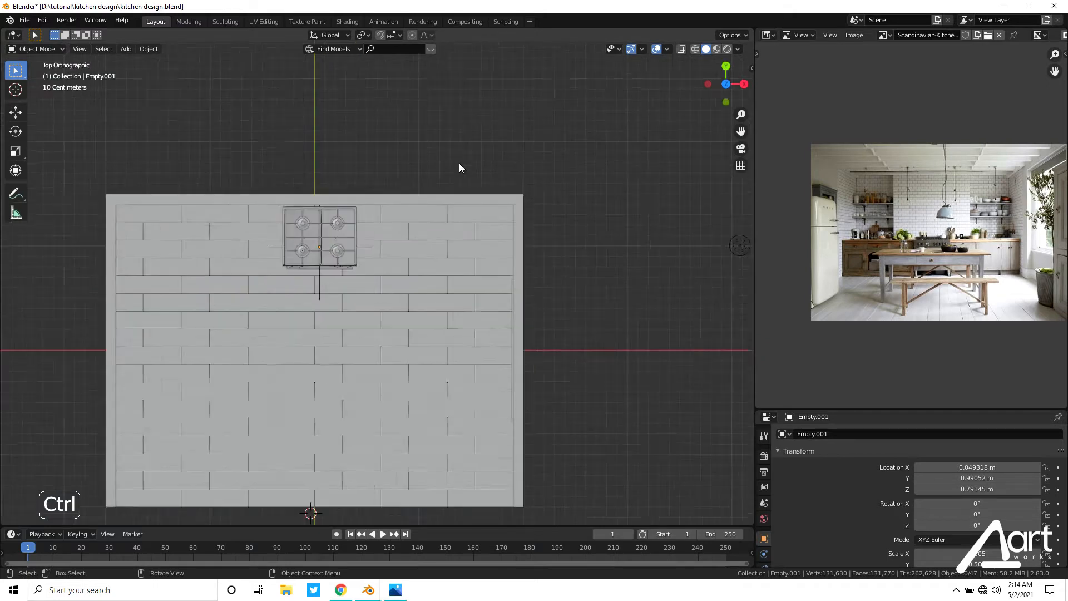
scroll(459, 162, up, 1)
shift+middle_drag(414, 255, 465, 302)
scroll(466, 302, up, 4)
click(447, 288)
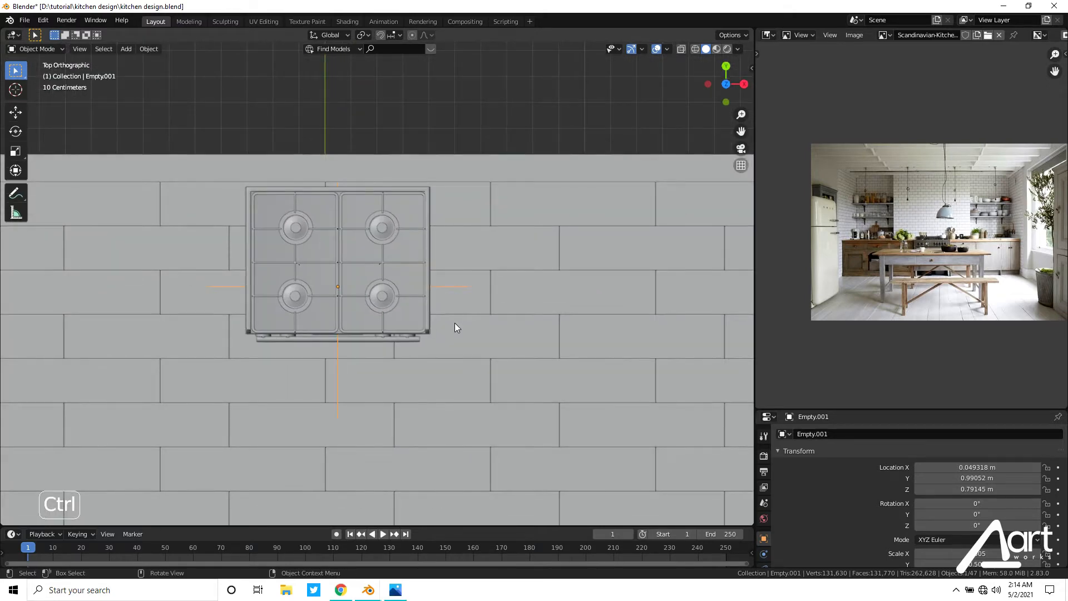
key(g)
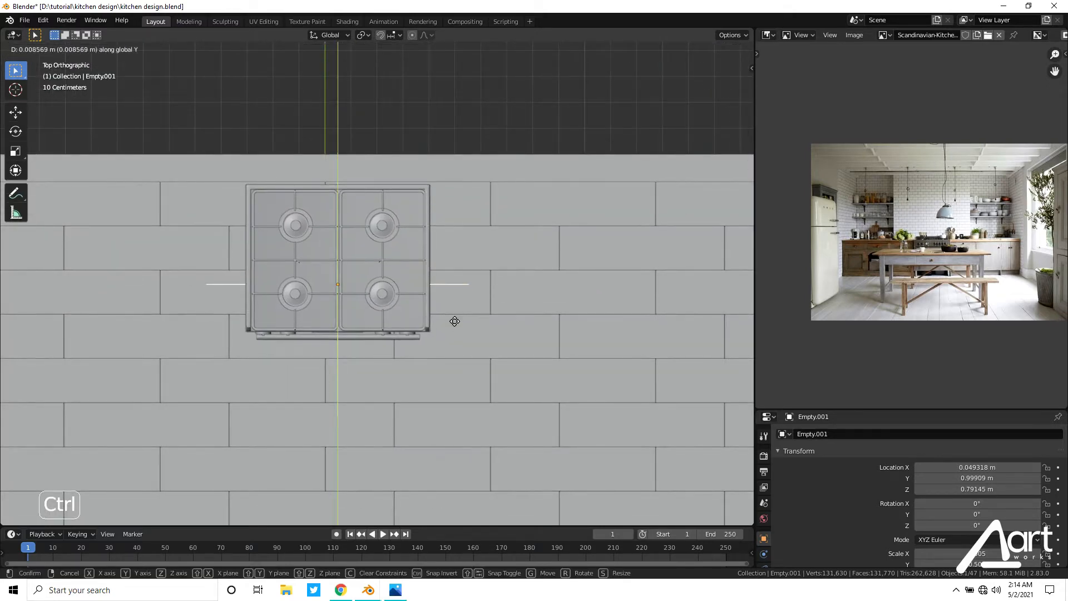
click(445, 329)
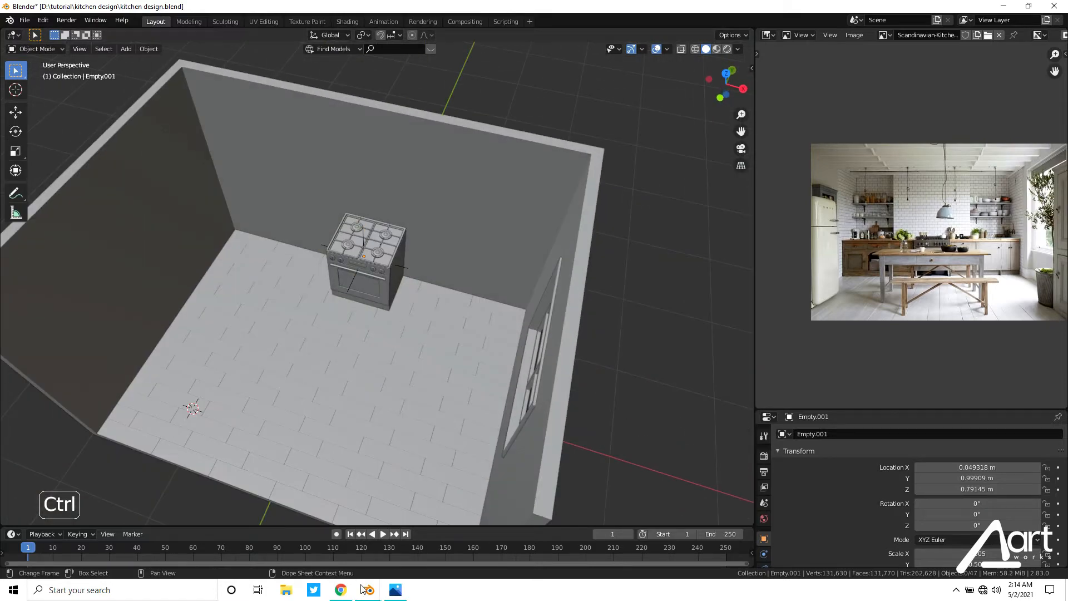
Switch to the Blender window with modeling meja dan kursi.blend and clear the selection.
mouse_move(367, 591)
click(396, 548)
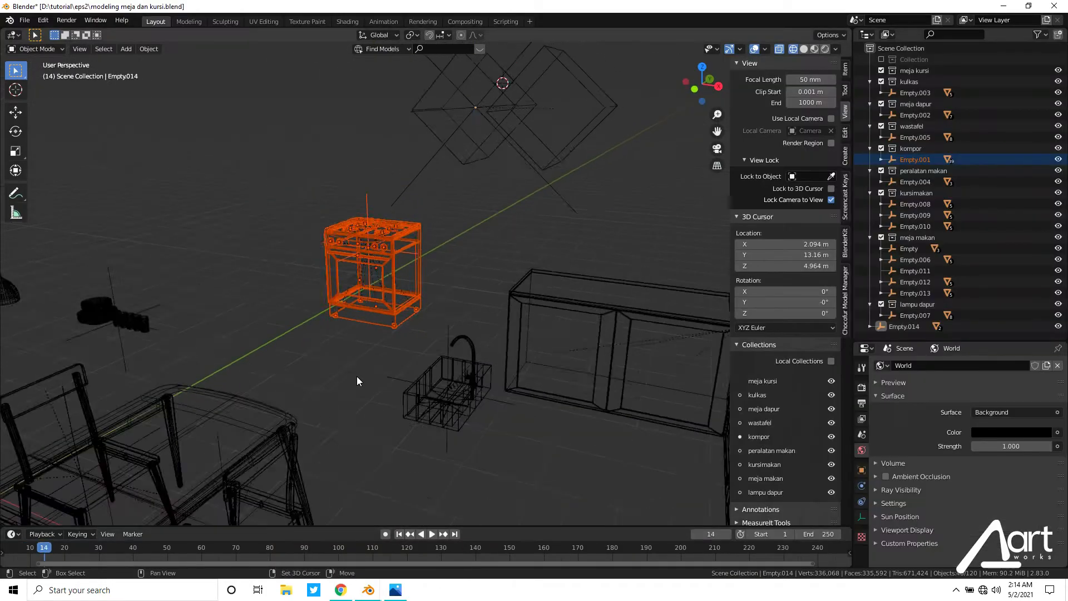
click(409, 328)
scroll(339, 335, down, 3)
shift+middle_drag(292, 328, 442, 354)
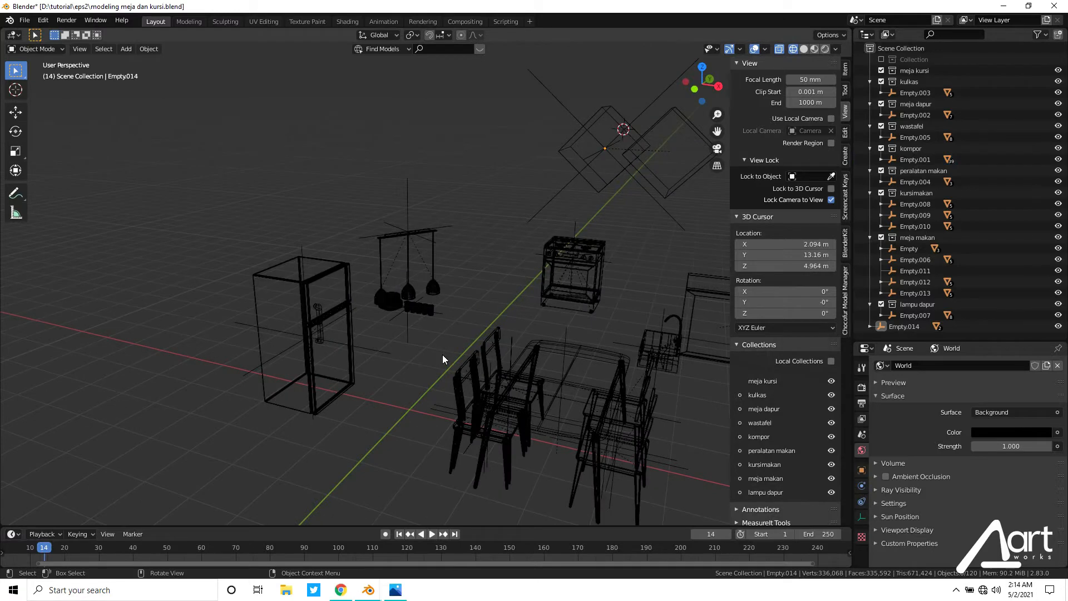
Select the refrigerator with its empty and all its parts in wireframe top view and copy them.
key(shift+z)
middle_drag(295, 313, 305, 379)
key(KP_7)
shift+middle_drag(336, 238, 353, 146)
scroll(353, 146, up, 3)
key(shift+z)
key(b)
drag(254, 196, 419, 439)
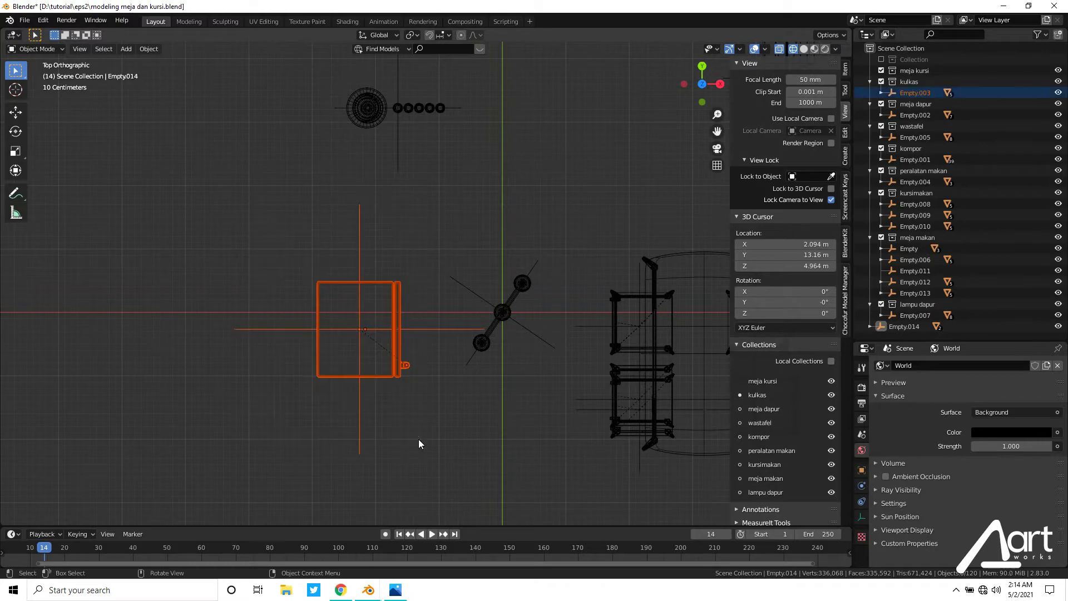
key(ctrl+c)
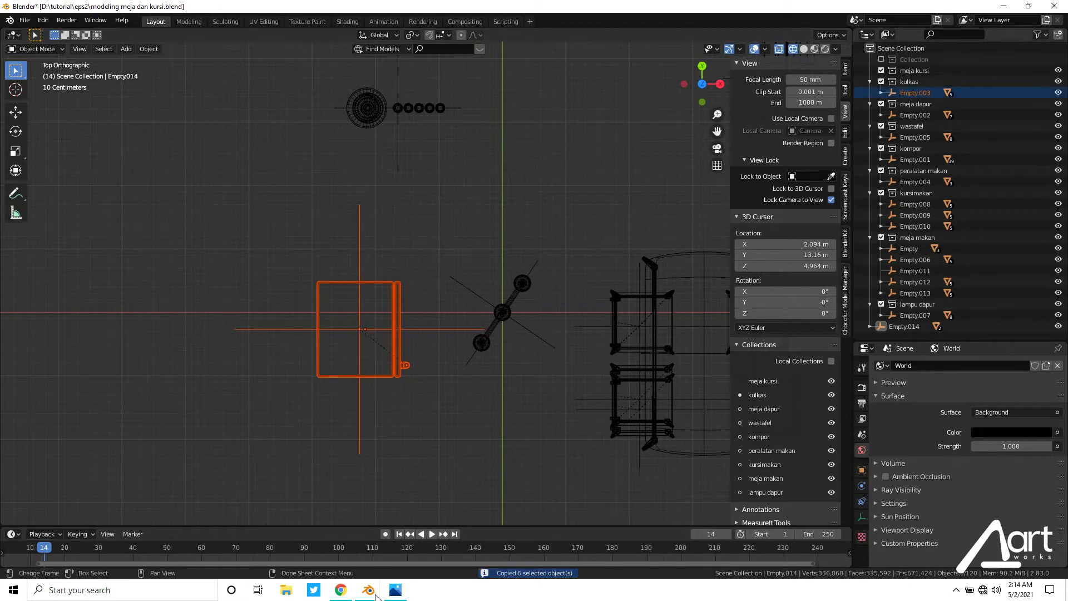
Switch to the Blender window with kitchen design.blend and paste the copied refrigerator into the scene.
mouse_move(368, 590)
click(306, 539)
middle_drag(334, 359, 367, 330)
key(ctrl+v)
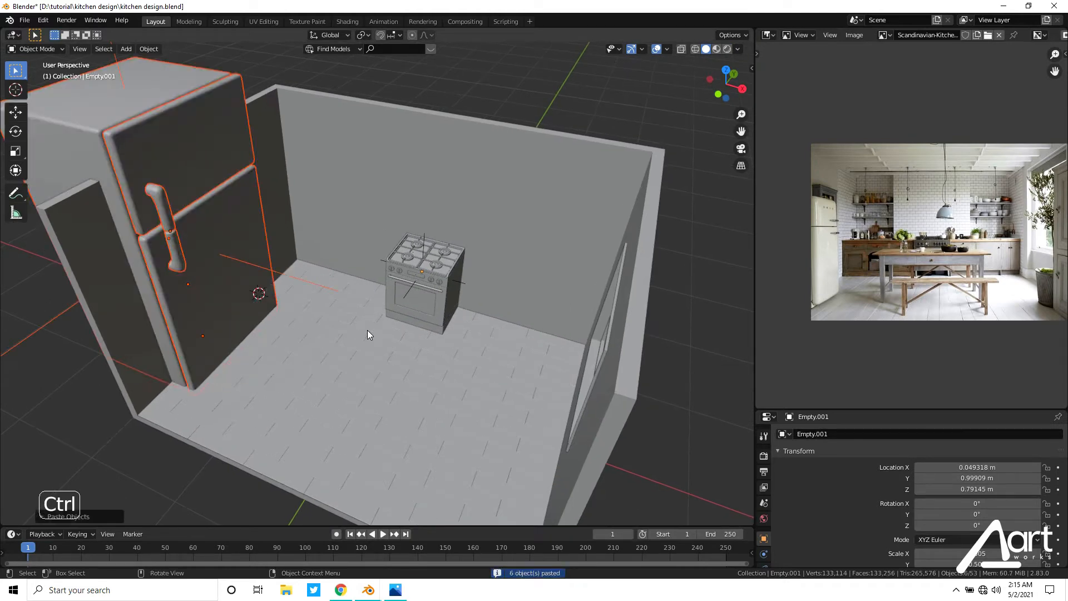
Scale the pasted refrigerator down, first all its parts and its empty together, then by the empty alone.
key(s)
click(369, 344)
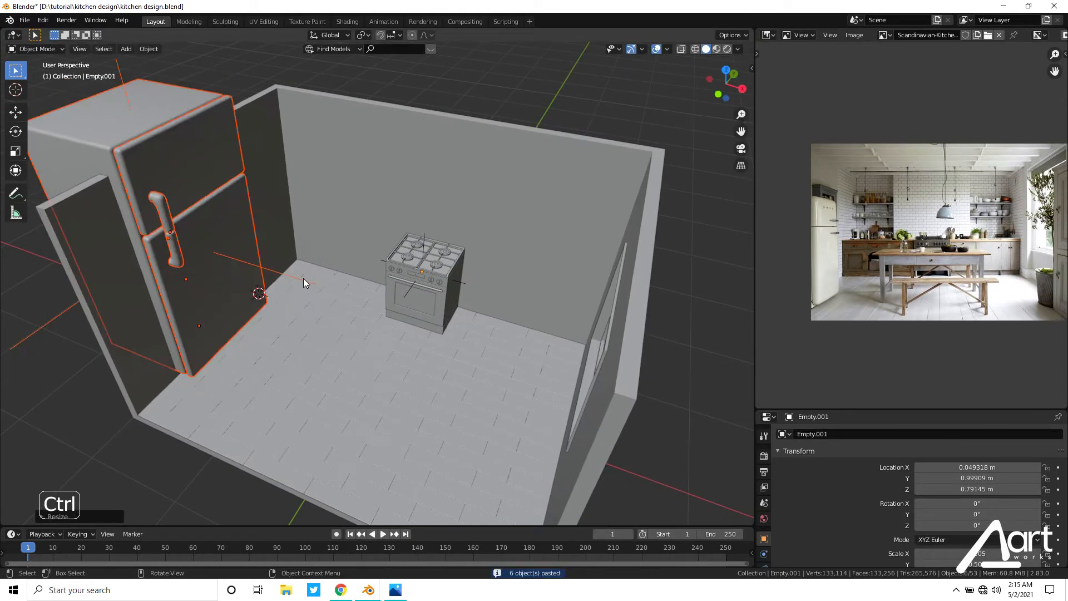
click(302, 278)
key(s)
click(273, 277)
Move the refrigerator's empty along X into the room, to about X -1.27 m.
key(g)
key(x)
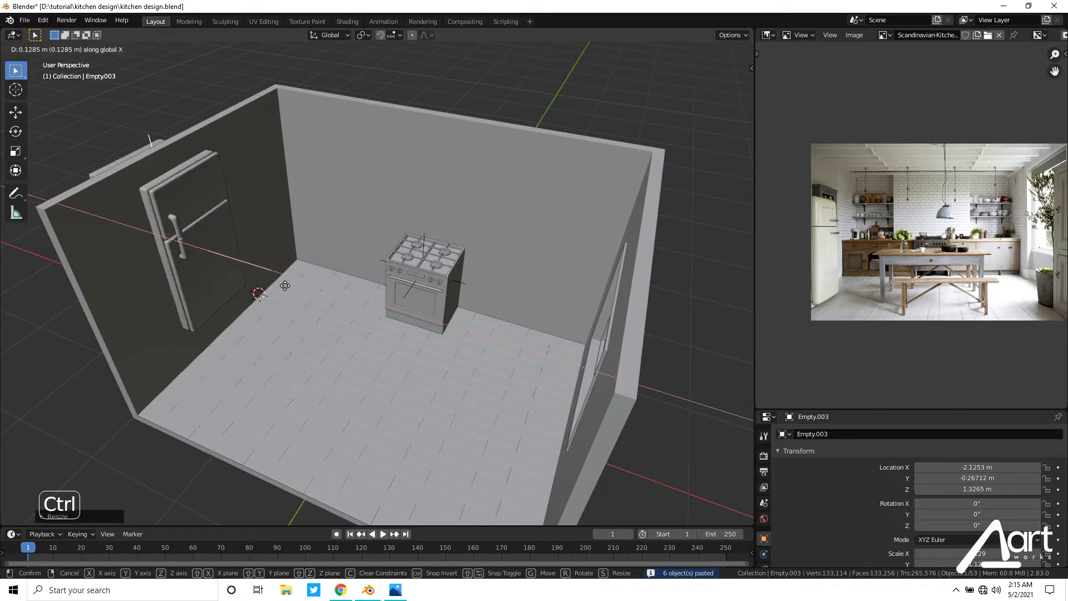
click(344, 328)
middle_drag(344, 329, 333, 331)
Lower the refrigerator along Z near the floor in front view, to about Z 0.89 m.
key(KP_1)
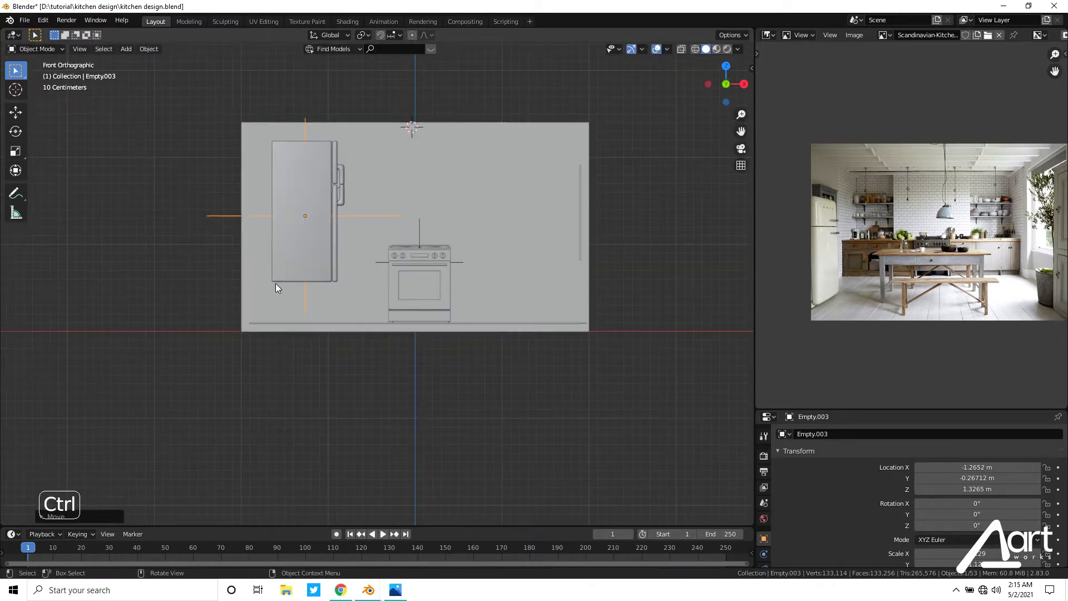
key(g)
key(z)
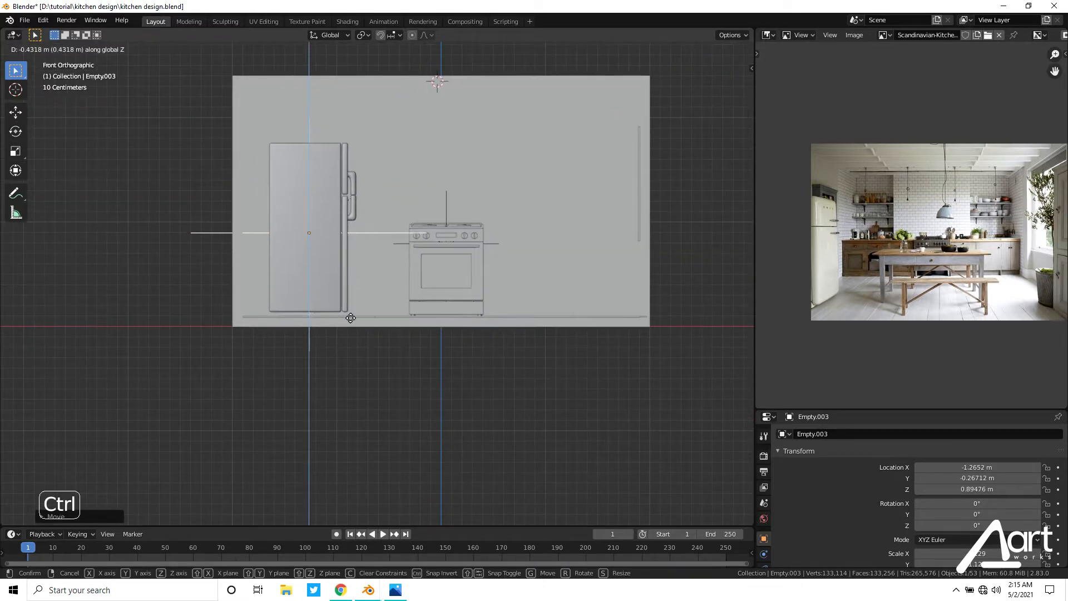
click(350, 320)
Shift the refrigerator along X toward the left wall and scale it down slightly by its empty.
key(g)
key(x)
click(349, 336)
key(s)
click(345, 332)
Place the refrigerator against the left wall at X -1.53 m and lower it to about Z 0.81 m.
key(g)
key(x)
click(339, 327)
key(g)
key(z)
click(338, 332)
middle_drag(380, 259, 416, 257)
key(KP_7)
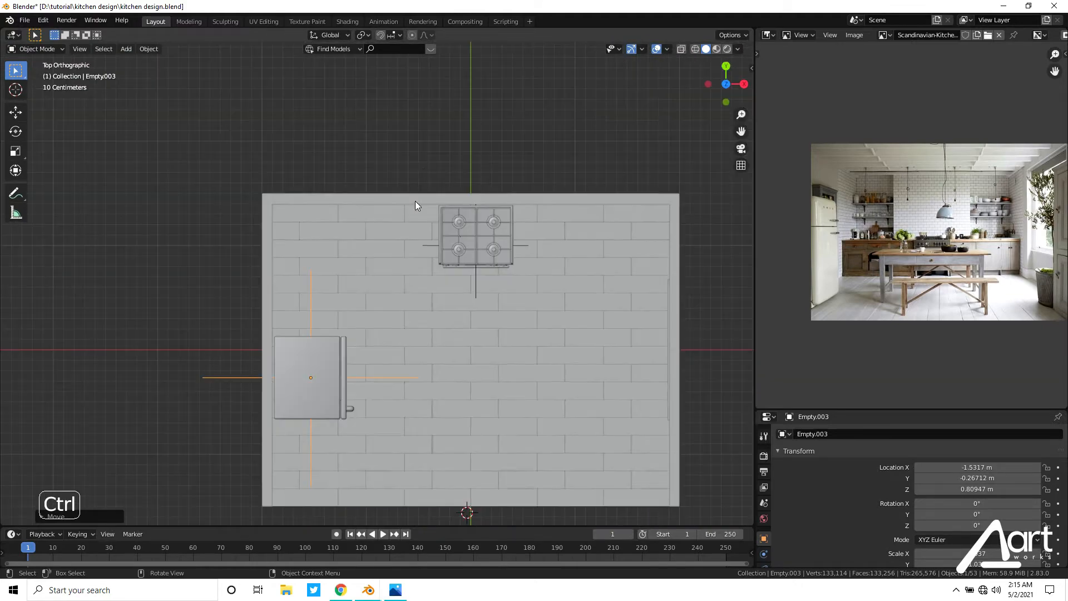
middle_drag(408, 343, 362, 235)
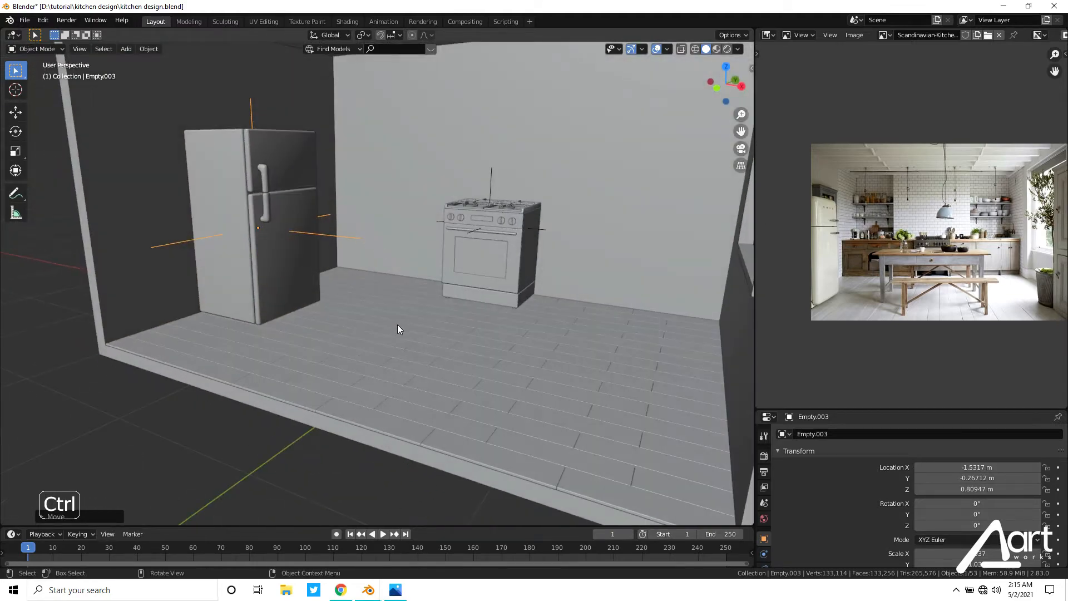
key(KP_7)
key(g)
key(x)
right_click(428, 292)
Fine-tune the refrigerator's size and set it onto the floor in wireframe front view, at about Z 0.80 m.
key(grave)
click(299, 270)
key(shift+z)
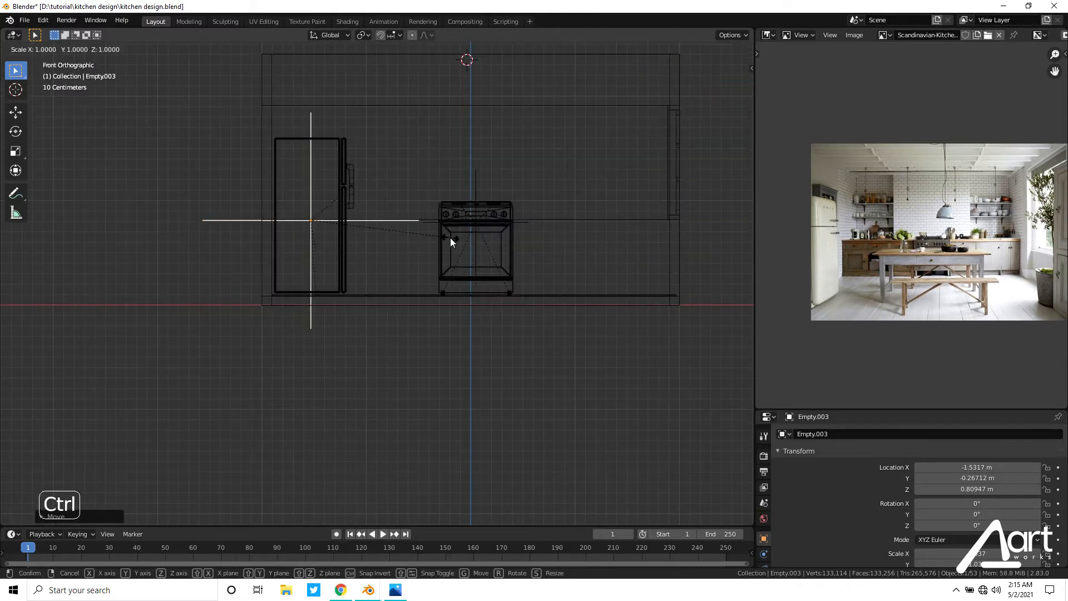
key(g)
key(z)
click(448, 239)
key(shift+z)
mouse_move(448, 239)
middle_down()
mouse_move(434, 228)
mouse_move(411, 236)
mouse_move(401, 226)
mouse_move(338, 222)
mouse_move(362, 251)
mouse_move(428, 281)
mouse_move(447, 229)
mouse_move(388, 354)
middle_up()
click(411, 236)
click(389, 362)
key(g)
key(x)
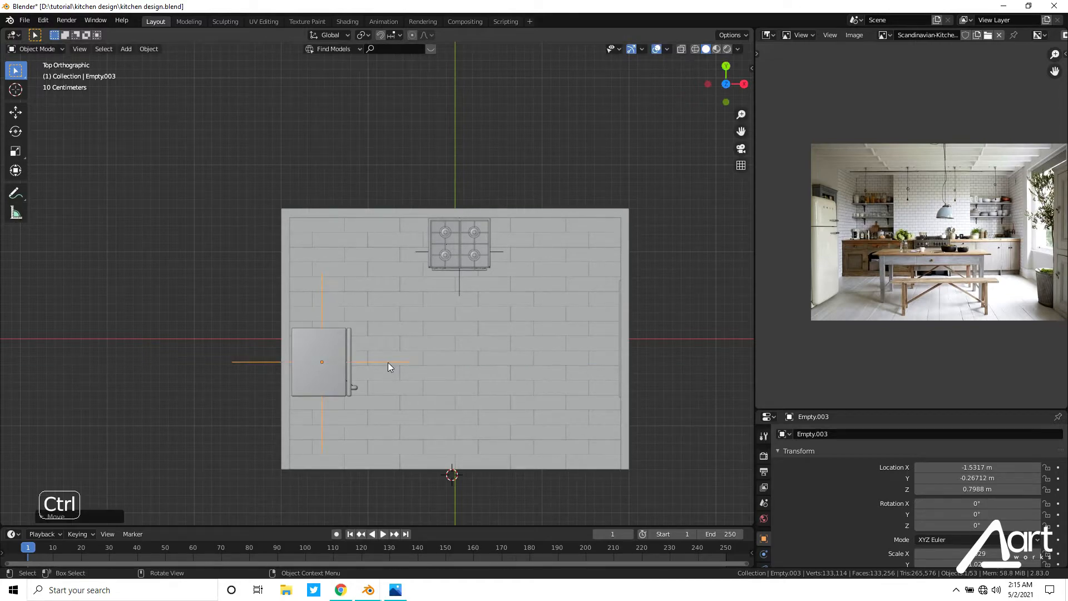
click(388, 362)
Select the stove's empty and scale the stove up slightly relative to the refrigerator.
middle_drag(389, 362, 419, 245)
scroll(419, 245, up, 2)
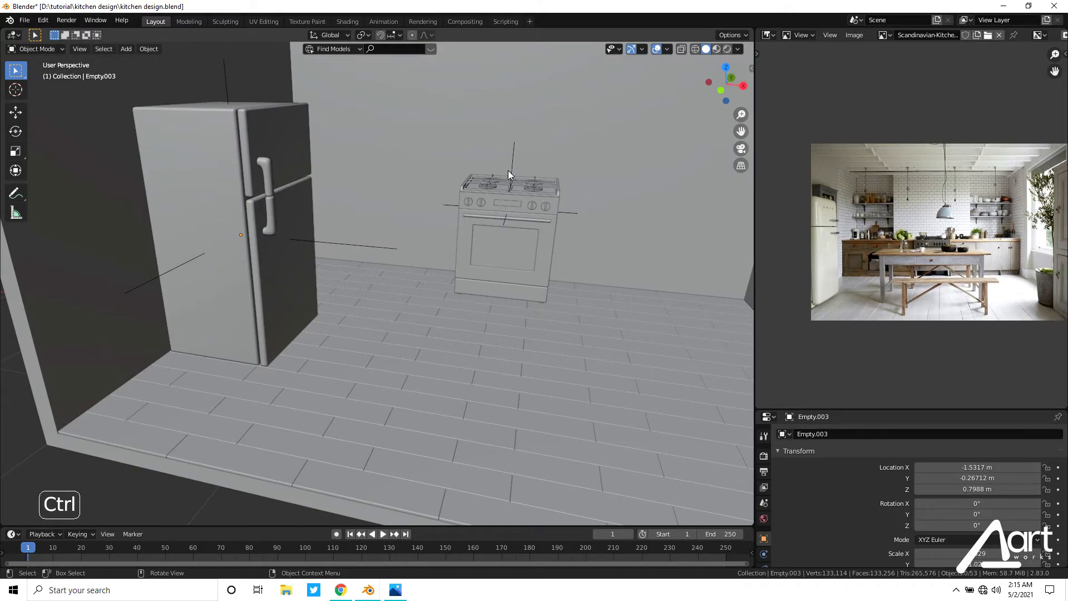
click(513, 163)
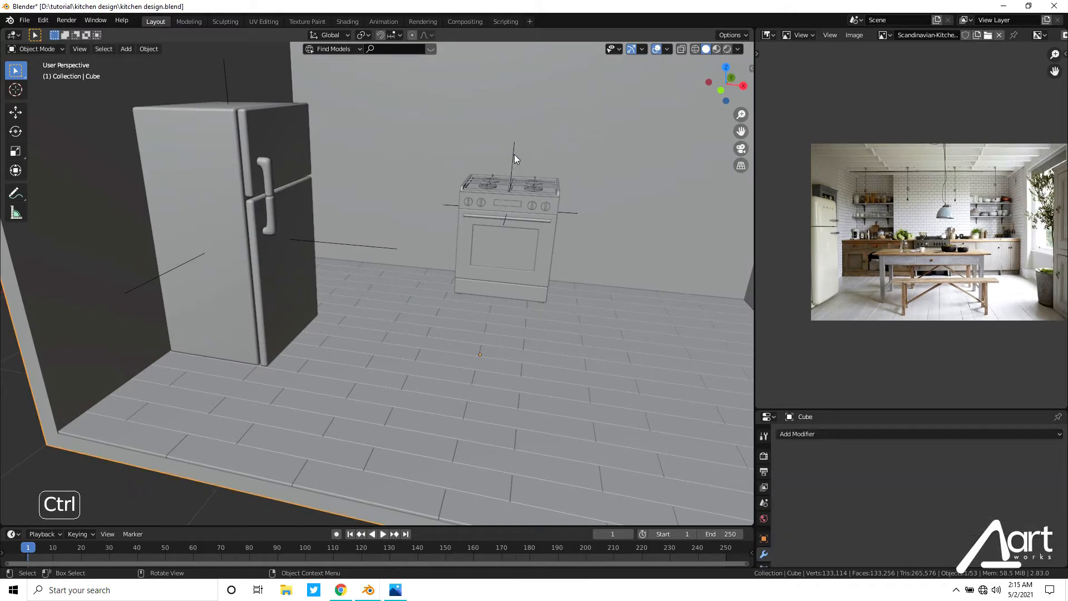
click(514, 155)
key(s)
click(552, 295)
Raise the enlarged stove along Z so it stands on the floor, to about Z 0.887 m.
middle_drag(552, 296, 547, 268)
key(g)
key(z)
key(KP_1)
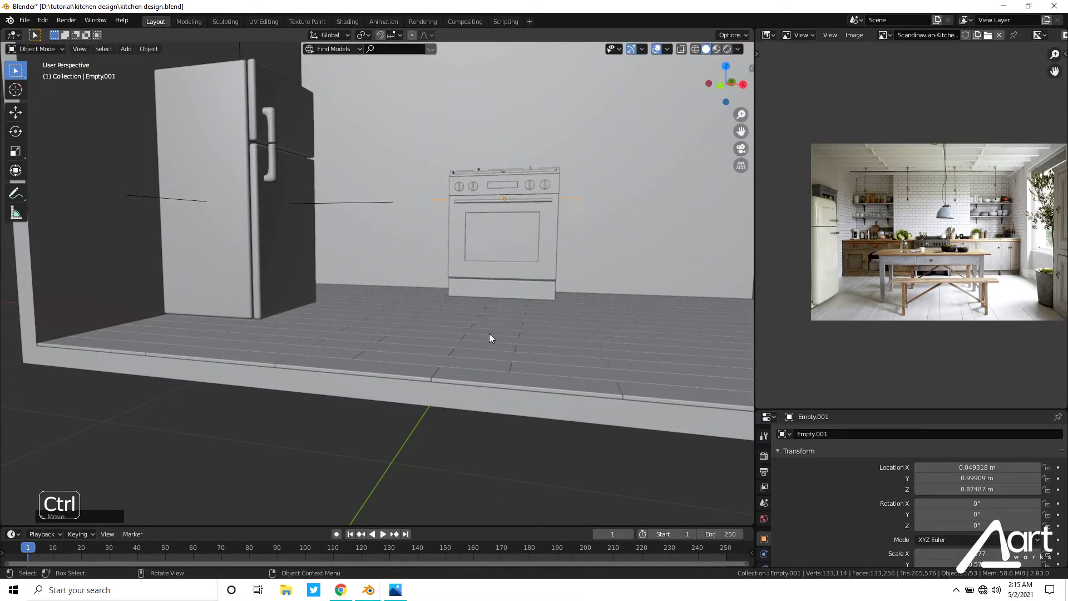
click(460, 256)
Move the refrigerator's empty along Y toward the back wall in top view, to about Y -0.09 m.
middle_drag(483, 238, 492, 358)
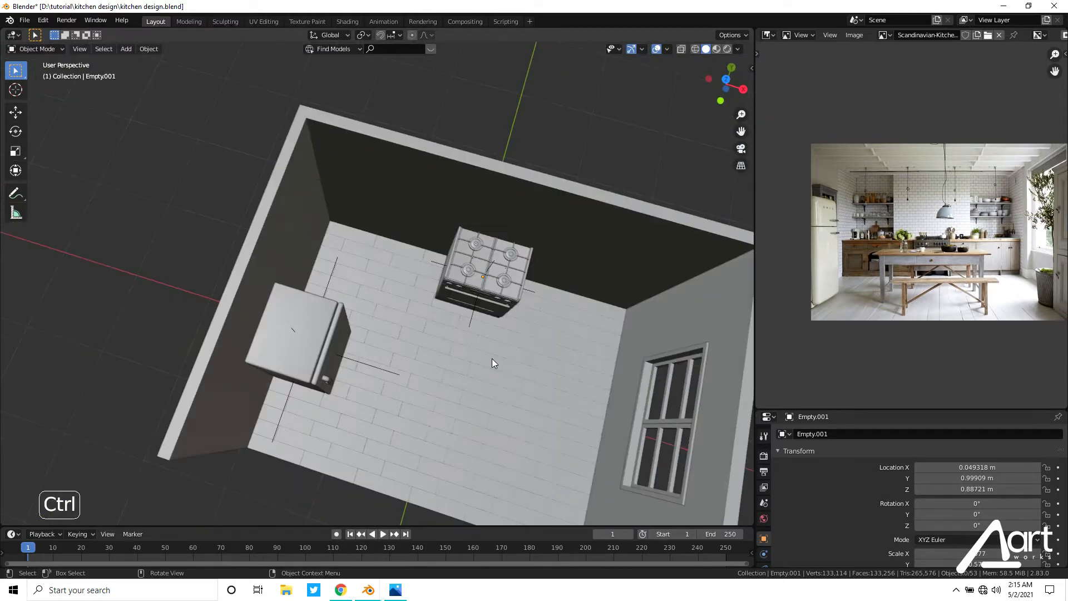
key(KP_7)
shift+middle_drag(490, 245, 402, 269)
scroll(397, 271, up, 2)
shift+middle_drag(358, 301, 362, 287)
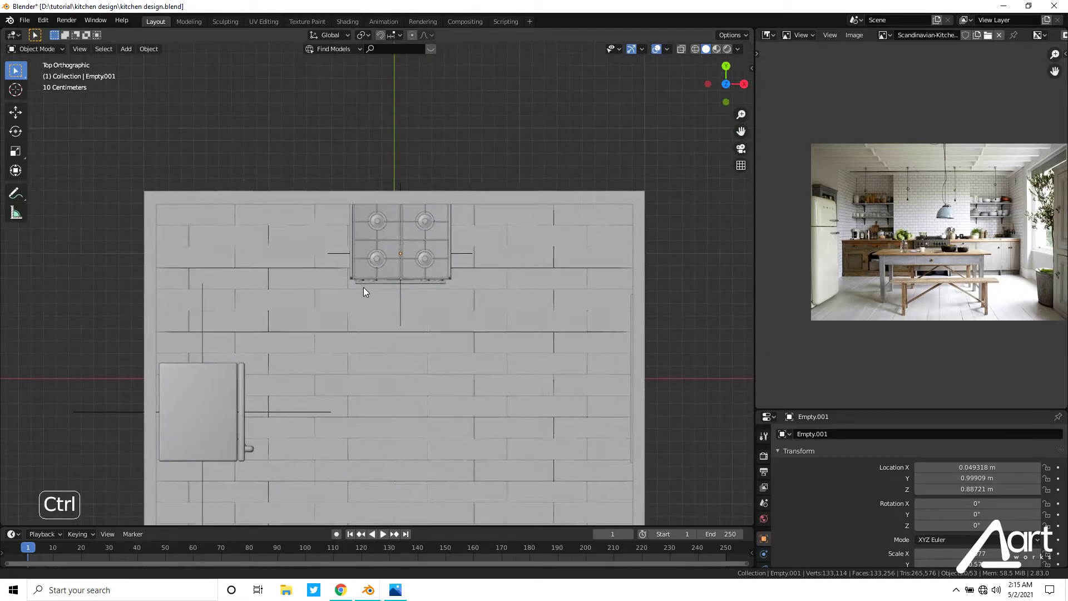
click(279, 412)
key(g)
key(y)
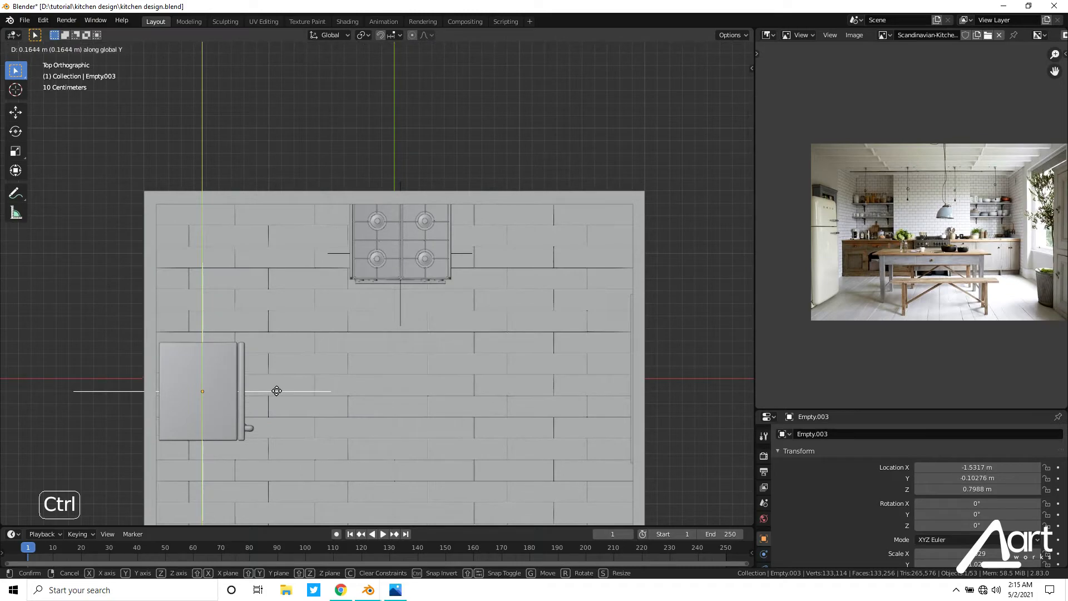
click(276, 393)
middle_drag(364, 390, 462, 245)
scroll(458, 227, down, 2)
key(KP_7)
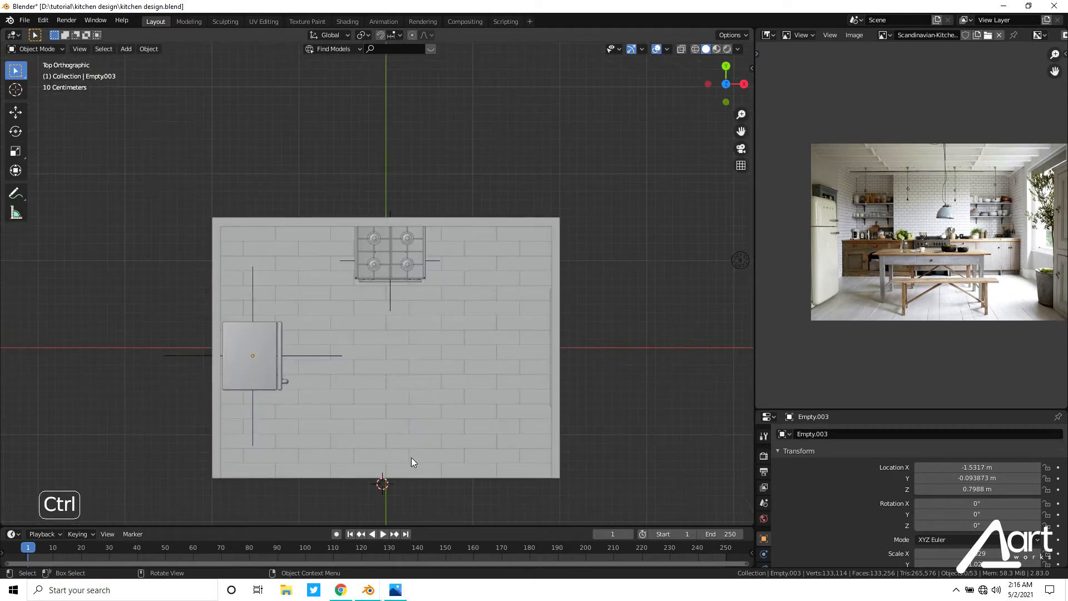
Switch to the modeling meja dan kursi file, select the dining table with all its chairs in wireframe, and copy them.
mouse_move(368, 590)
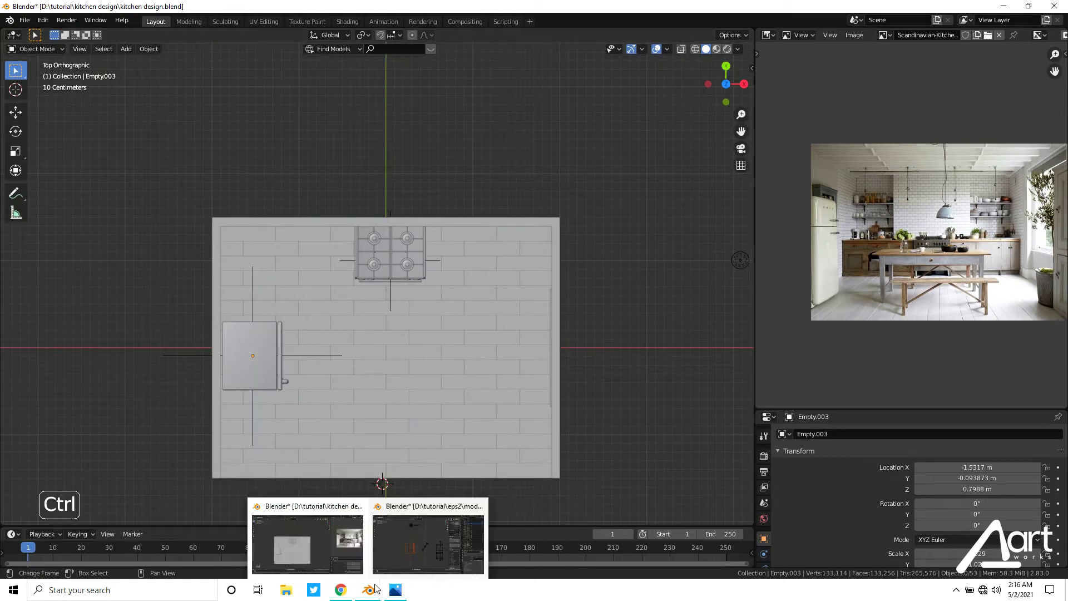
click(413, 540)
scroll(452, 377, down, 3)
shift+middle_drag(452, 376, 355, 333)
scroll(356, 333, up, 2)
key(shift+z)
key(shift+z)
drag(423, 128, 650, 408)
middle_drag(597, 409, 563, 328)
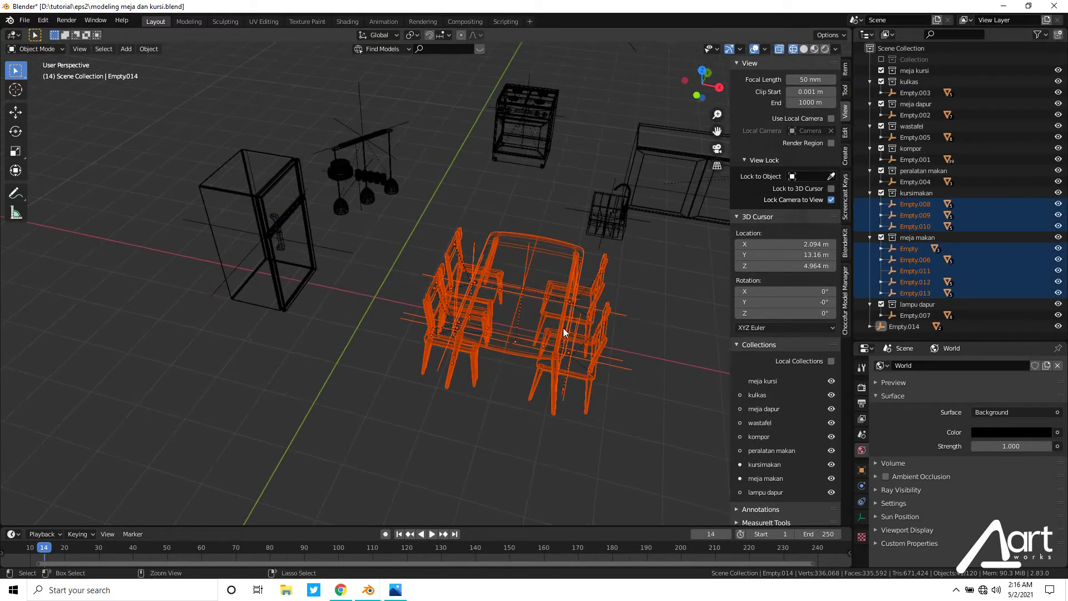
key(ctrl+c)
Return to the kitchen design file and paste the dining table and chairs into the scene.
mouse_move(369, 590)
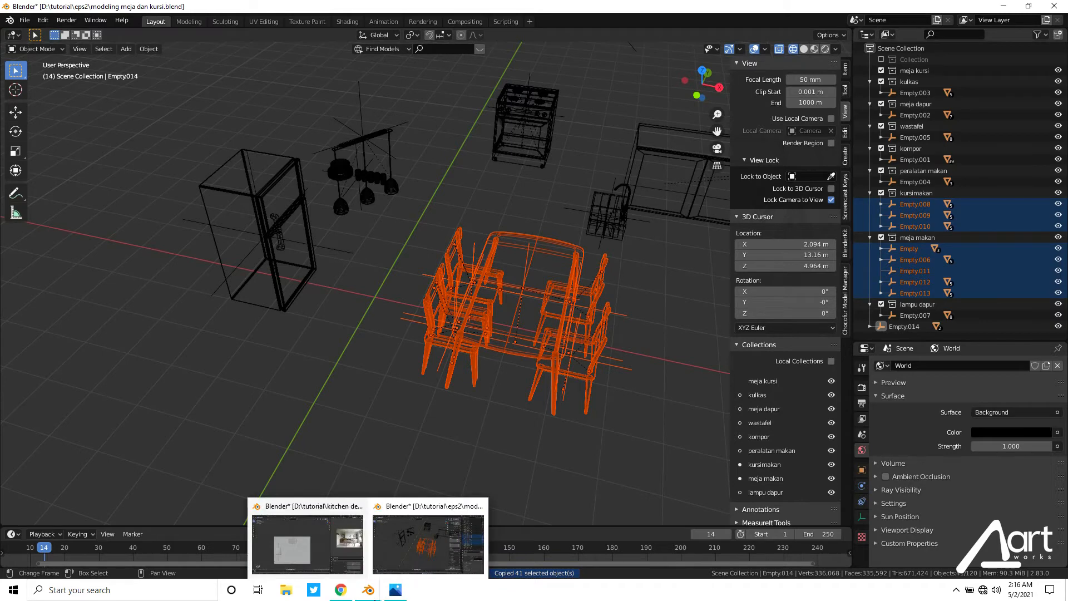
click(318, 546)
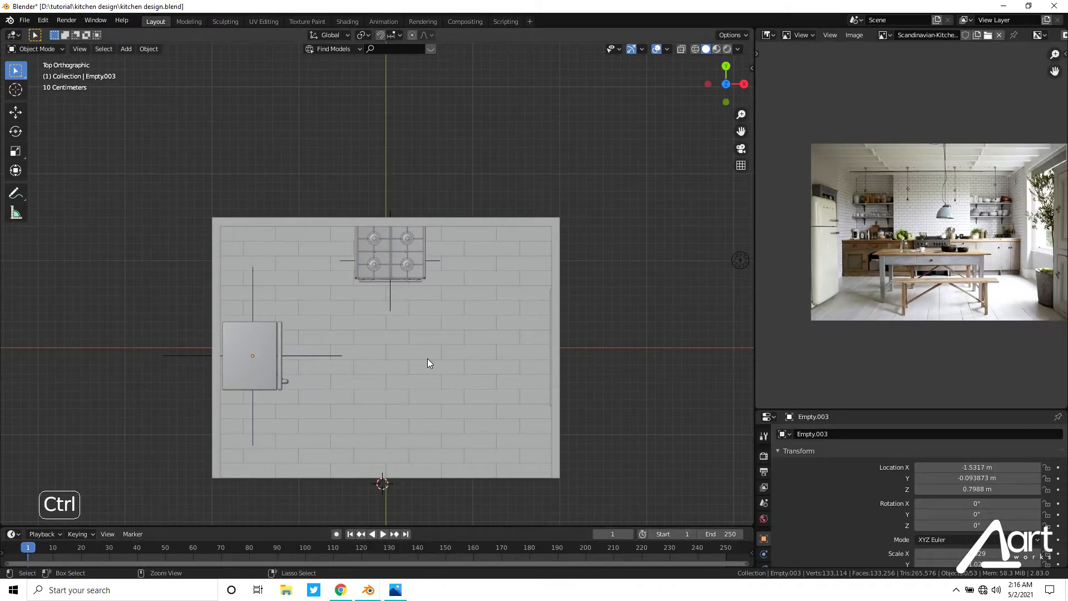
key(ctrl+v)
scroll(508, 353, down, 4)
middle_drag(525, 346, 570, 299)
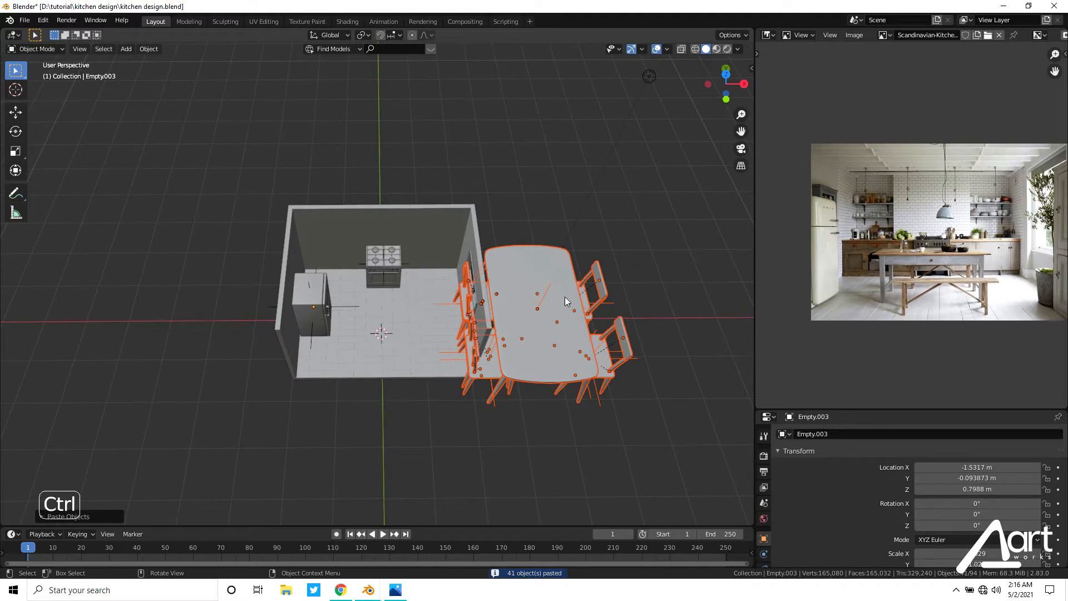
Rotate the pasted dining set 90° in top view and move it along X into the room.
key(KP_7)
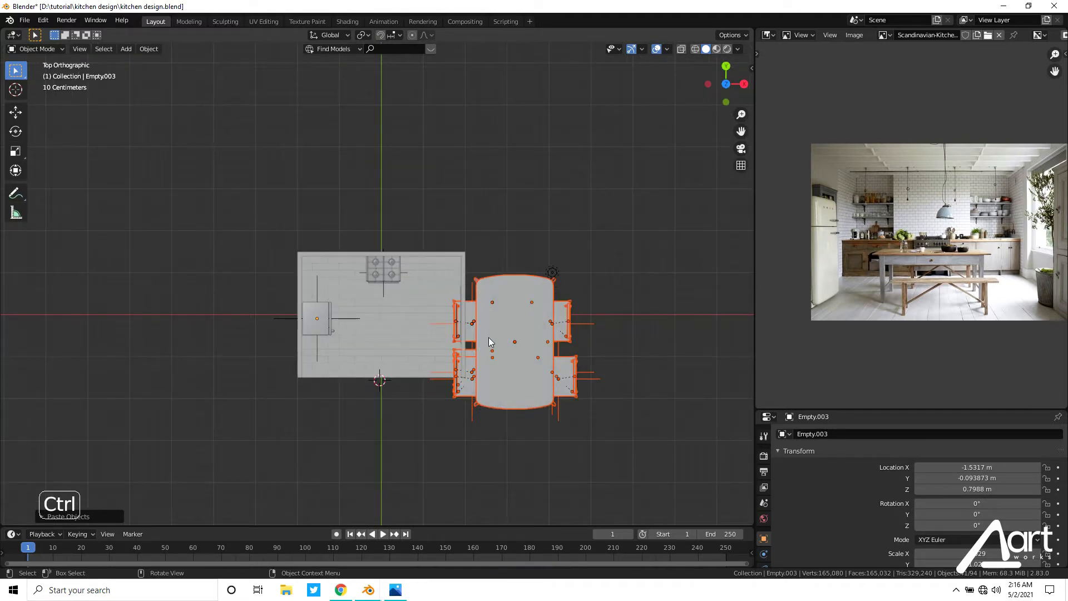
text(r9)
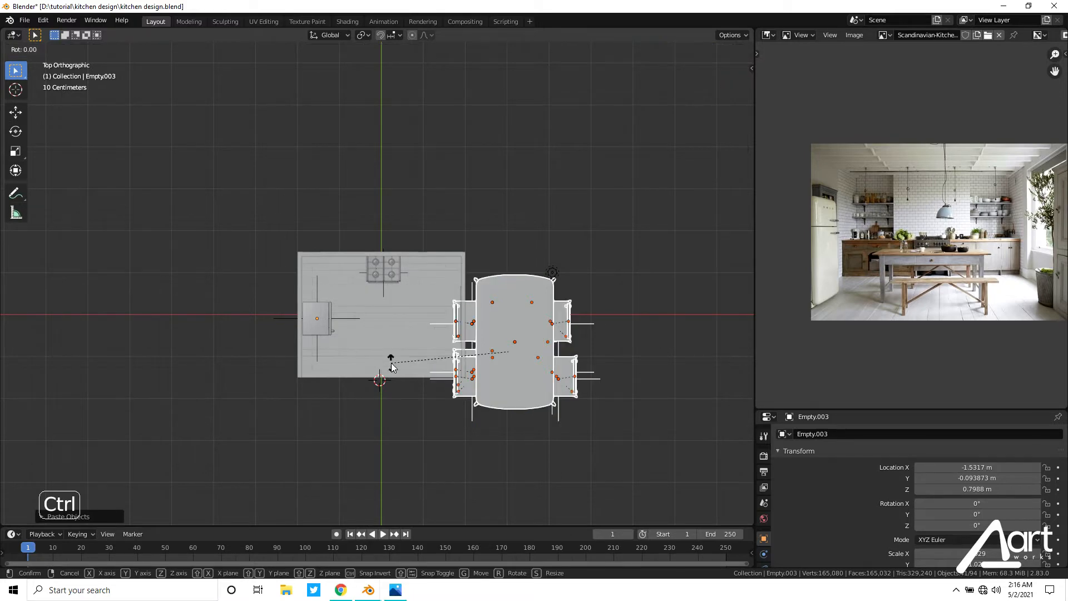
text(0)
key(Return)
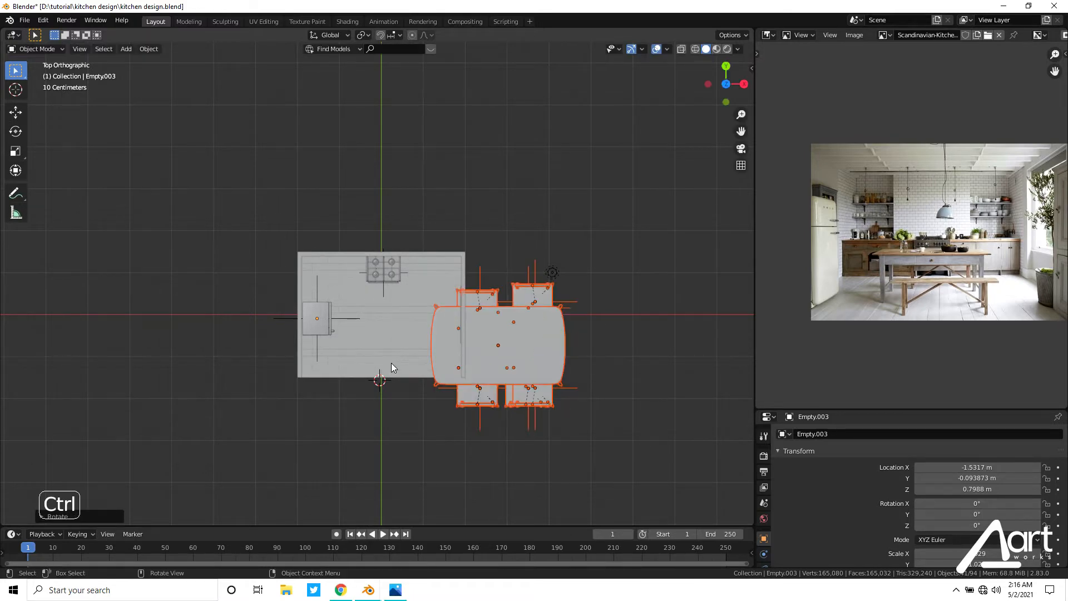
key(g)
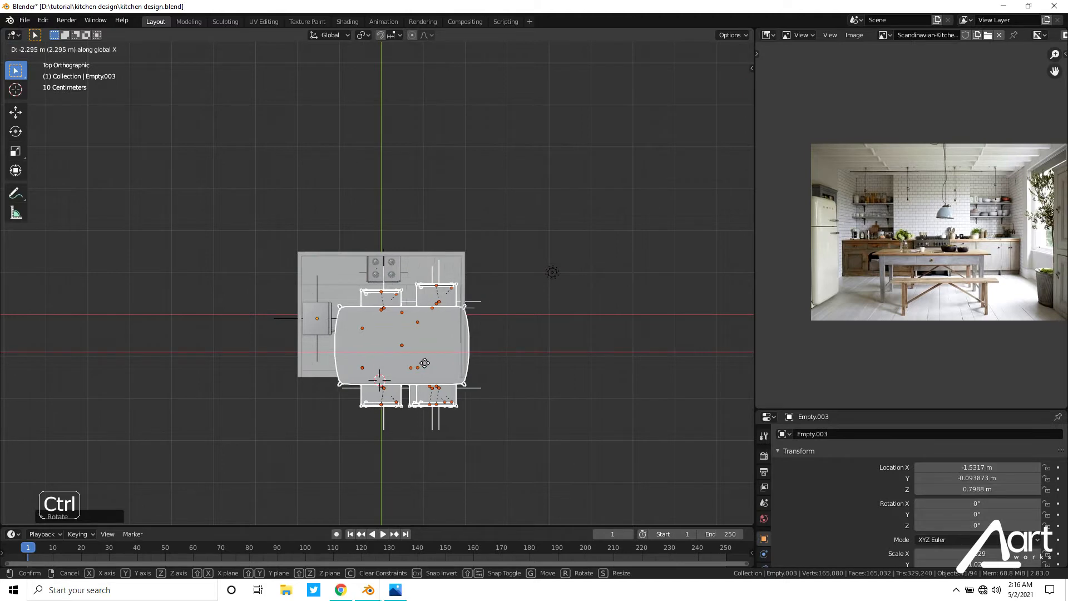
click(408, 356)
Scale the dining set down by a factor of about 0.66 and lower it along Z toward the floor.
middle_drag(463, 409, 520, 348)
key(s)
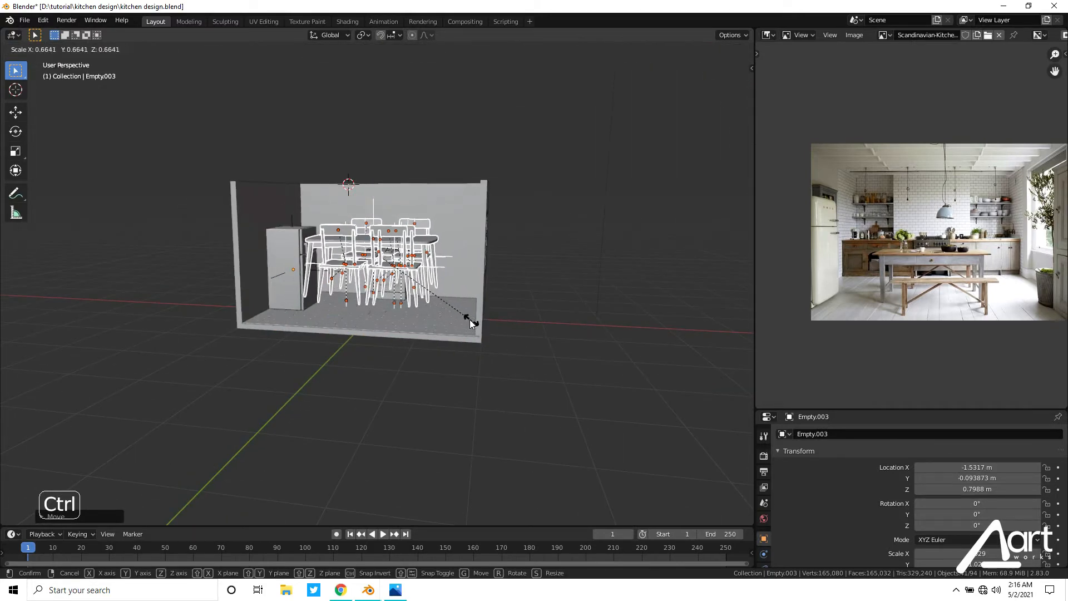
click(471, 323)
key(grave)
click(372, 319)
scroll(360, 284, up, 1)
key(g)
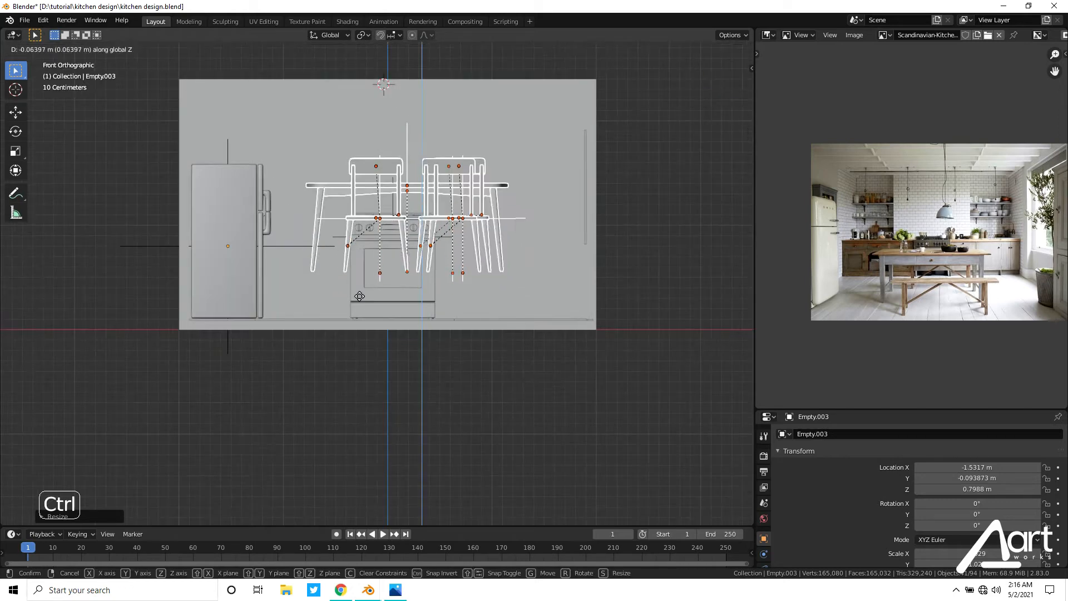
key(z)
click(358, 337)
Shrink the dining set further in two passes, the second by a factor of about 0.8.
key(s)
click(540, 284)
middle_drag(539, 282, 518, 255)
key(s)
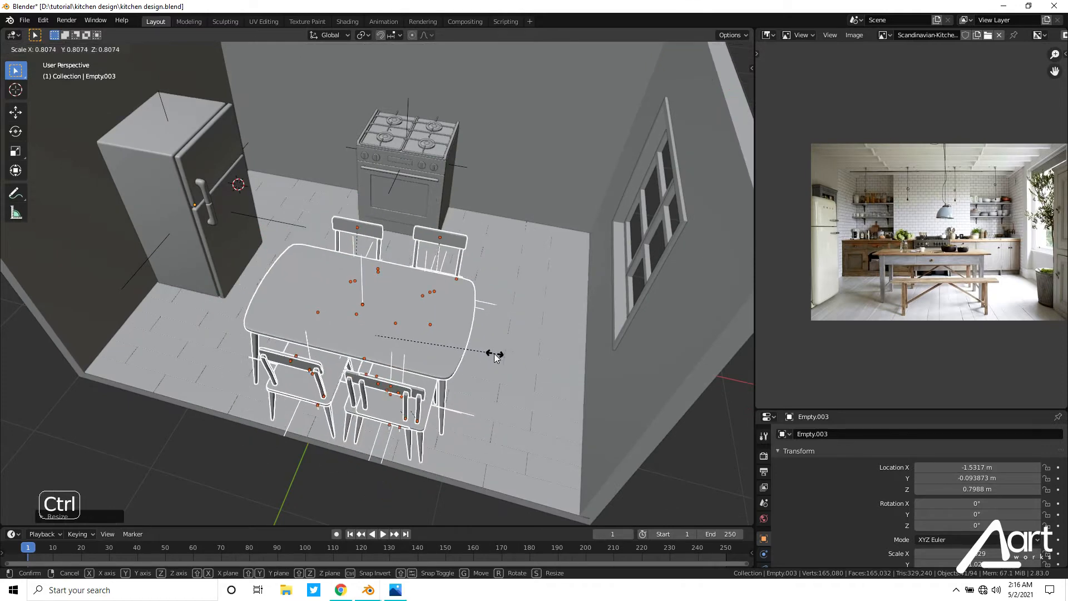
click(486, 350)
Lower the dining set along Z in front view until the table and chair legs reach the floor.
middle_drag(486, 373, 349, 300)
key(g)
key(z)
click(350, 321)
key(g)
click(320, 320)
key(g)
click(572, 290)
scroll(519, 261, down, 3)
key(g)
key(z)
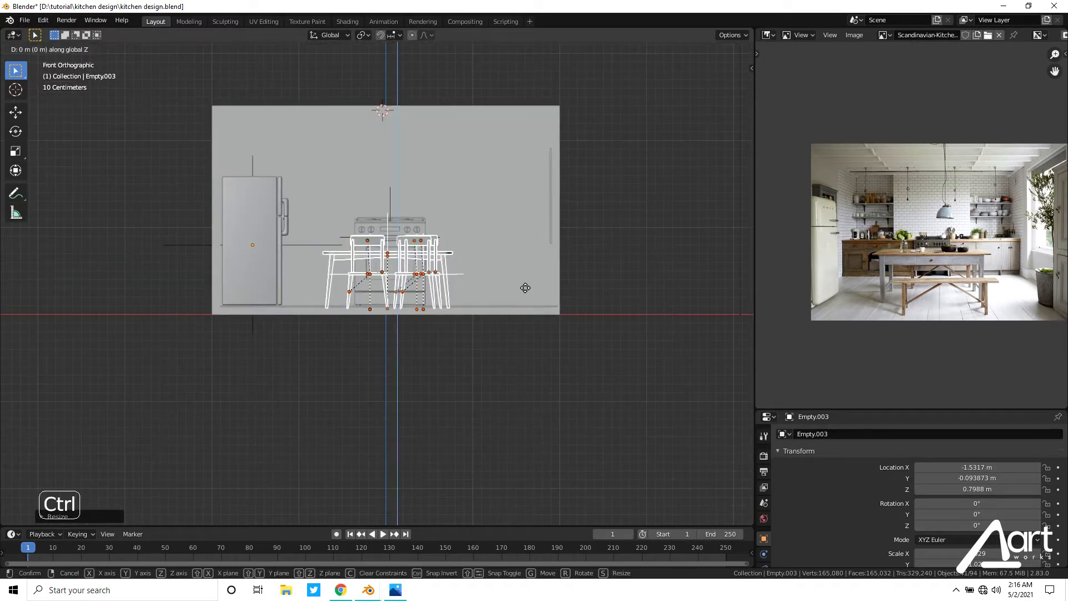
click(523, 285)
Shift the dining set along Y between stove and open front, and scale it by about 0.94.
middle_drag(523, 285, 487, 362)
key(g)
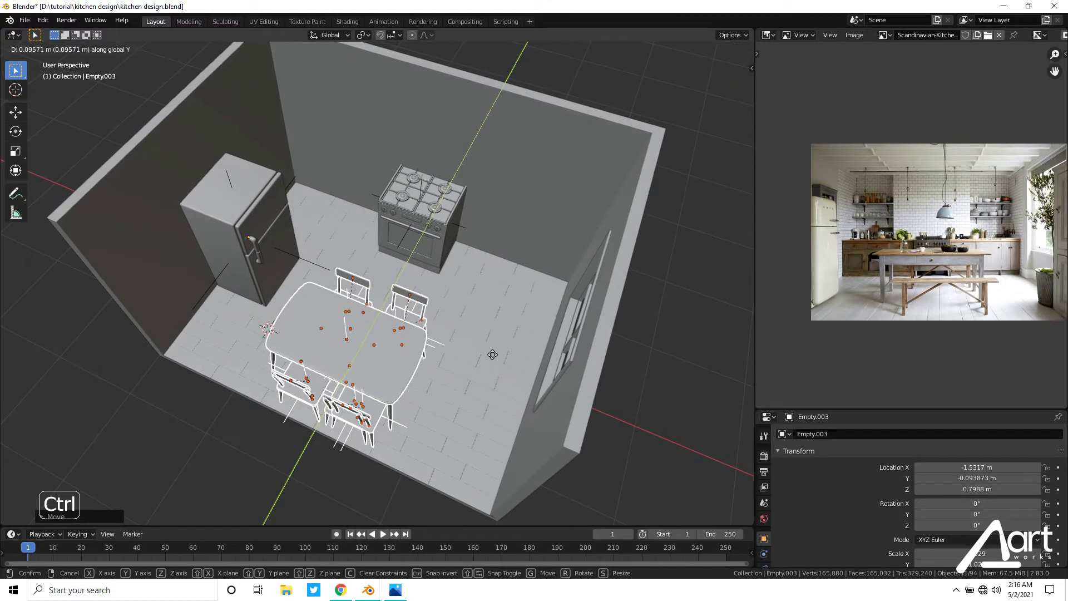
click(487, 363)
key(s)
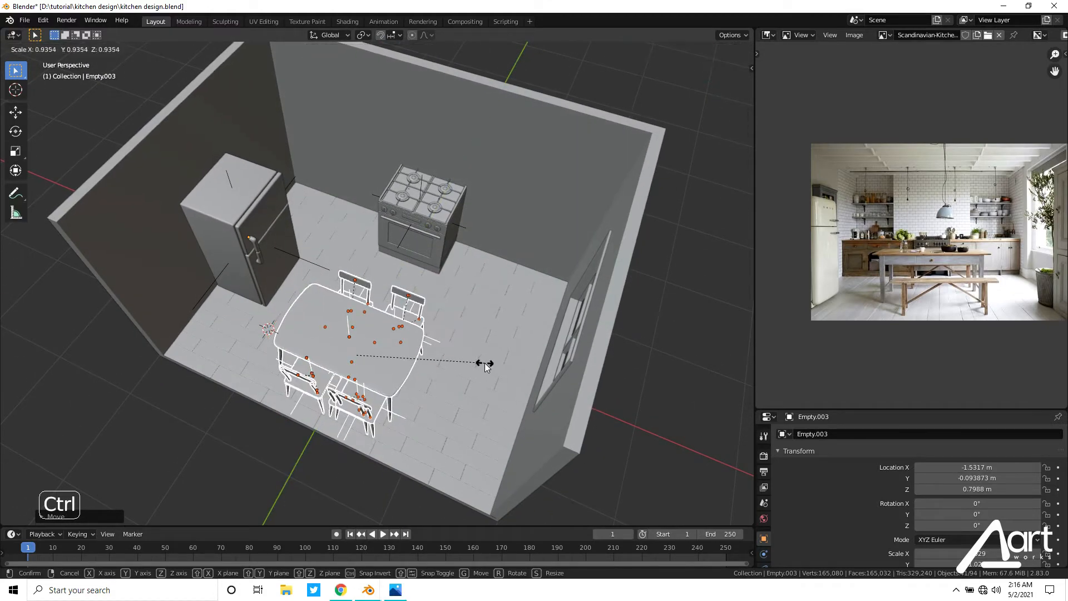
click(486, 363)
Reseat the reduced dining set on the floor in front view.
middle_drag(485, 363, 506, 393)
scroll(506, 390, up, 3)
key(grave)
click(517, 295)
shift+middle_drag(519, 350, 455, 239)
key(g)
click(521, 332)
scroll(502, 281, up, 2)
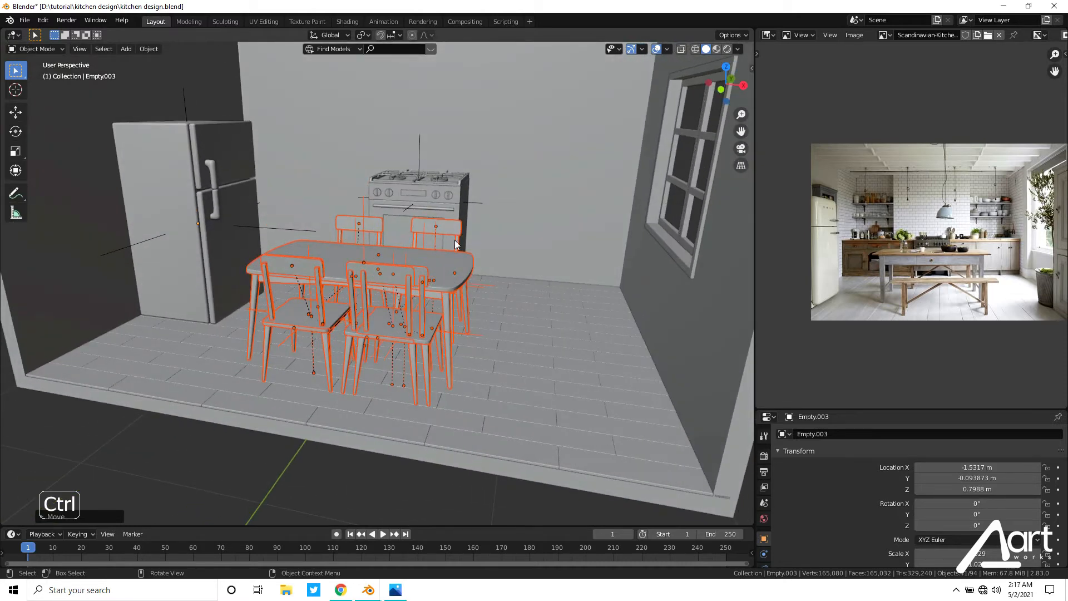
Select the stove's empty and scale the stove down to suit the dining set.
click(430, 171)
click(420, 162)
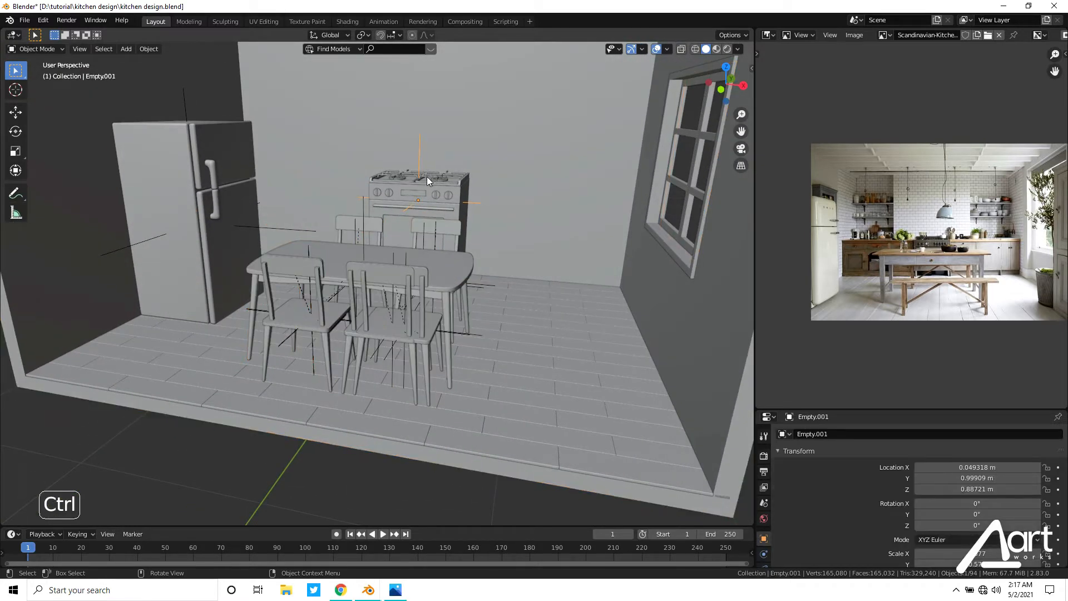
key(s)
click(457, 203)
middle_drag(457, 203, 325, 185)
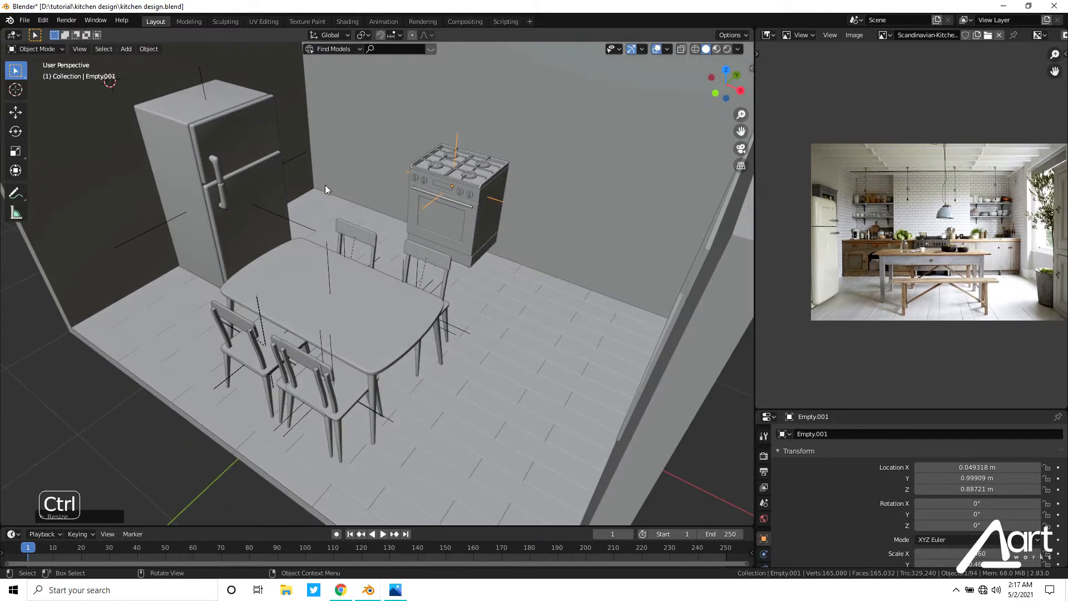
Select the refrigerator's empty and scale the refrigerator down by a factor of about 0.85.
click(261, 208)
key(s)
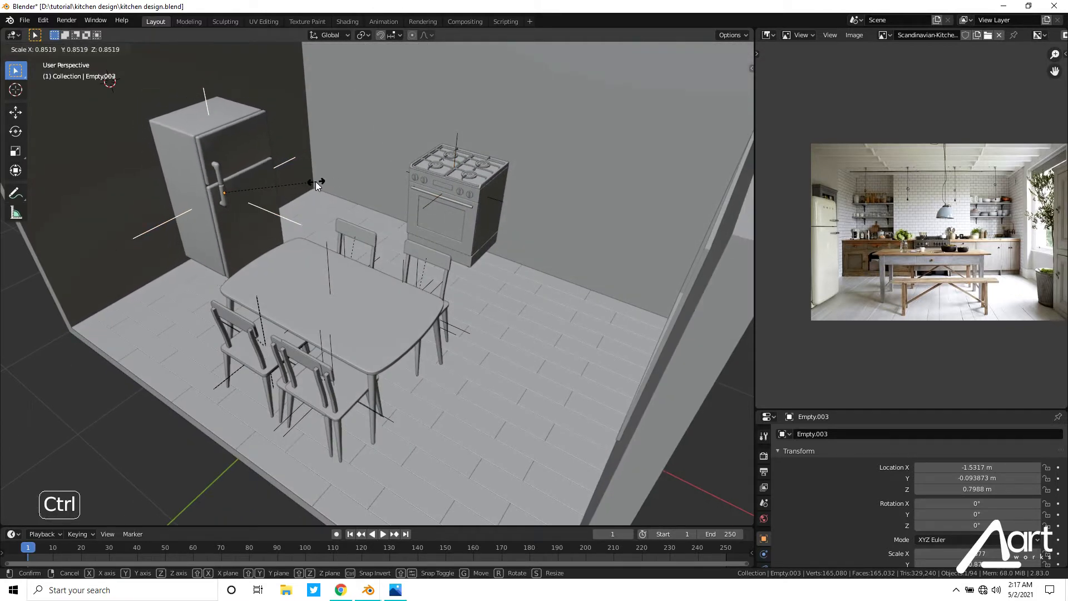
click(315, 183)
Move the refrigerator down to the floor and toward the side wall in front view, to about X -1.59 m and Z 0.70 m.
middle_drag(325, 198, 345, 268)
key(KP_1)
shift+middle_drag(263, 203, 332, 179)
scroll(332, 179, up, 1)
key(g)
key(z)
click(332, 193)
key(g)
key(x)
key(z)
click(323, 195)
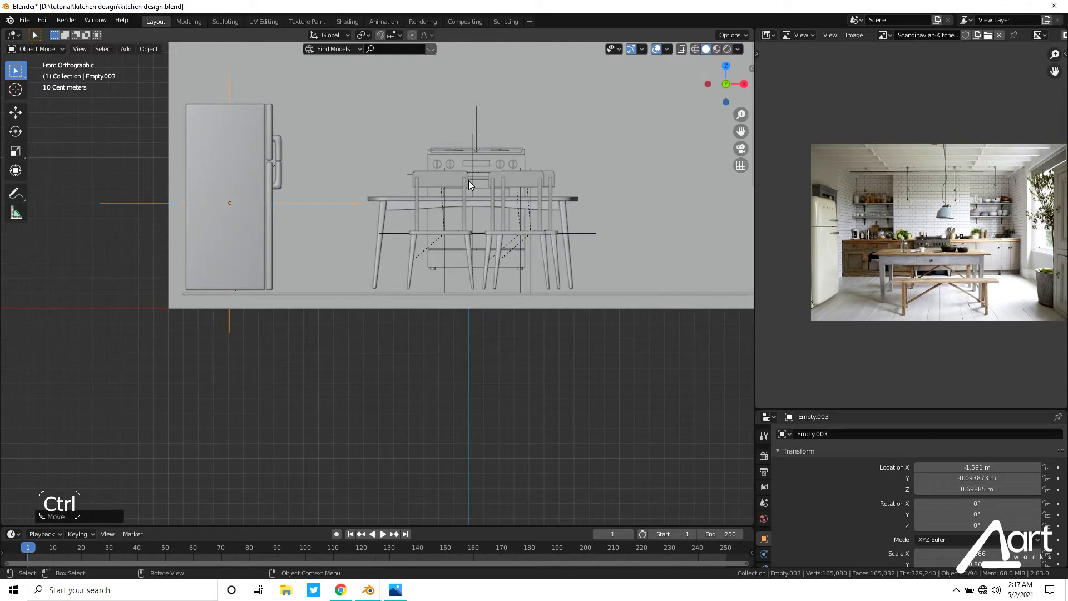
click(472, 142)
scroll(476, 167, up, 5)
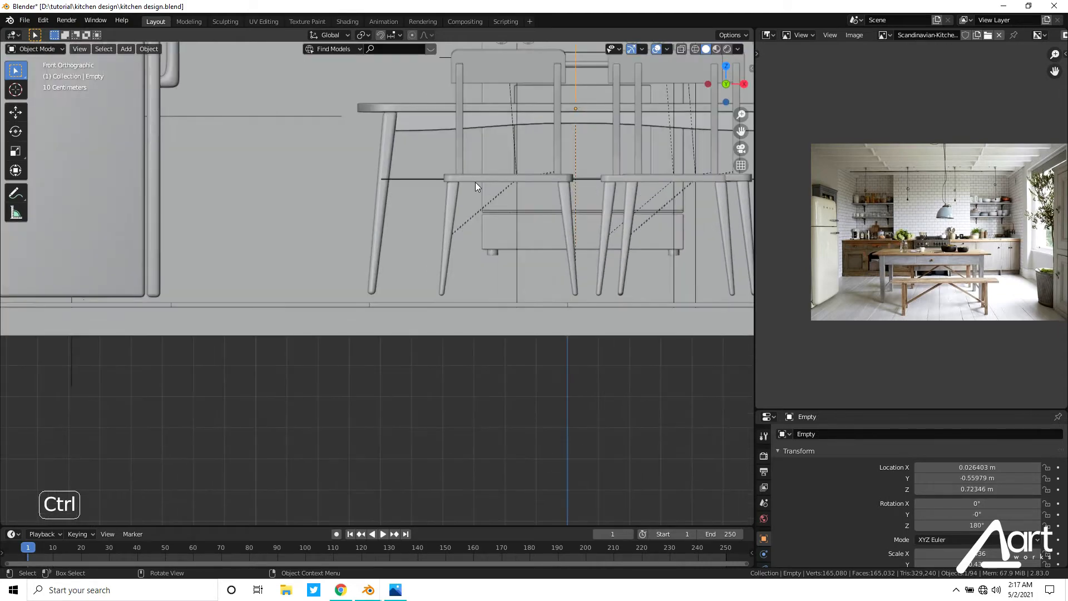
scroll(409, 289, down, 5)
mouse_move(466, 251)
middle_down()
mouse_move(421, 289)
mouse_move(452, 252)
middle_up()
shift+click(528, 249)
shift+click(515, 235)
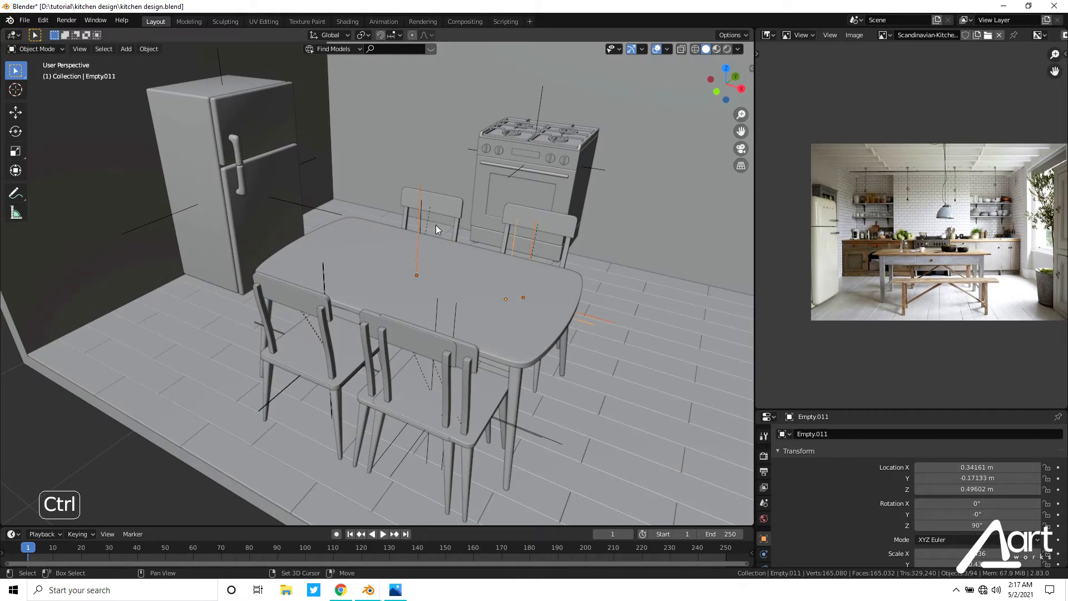
shift+click(422, 218)
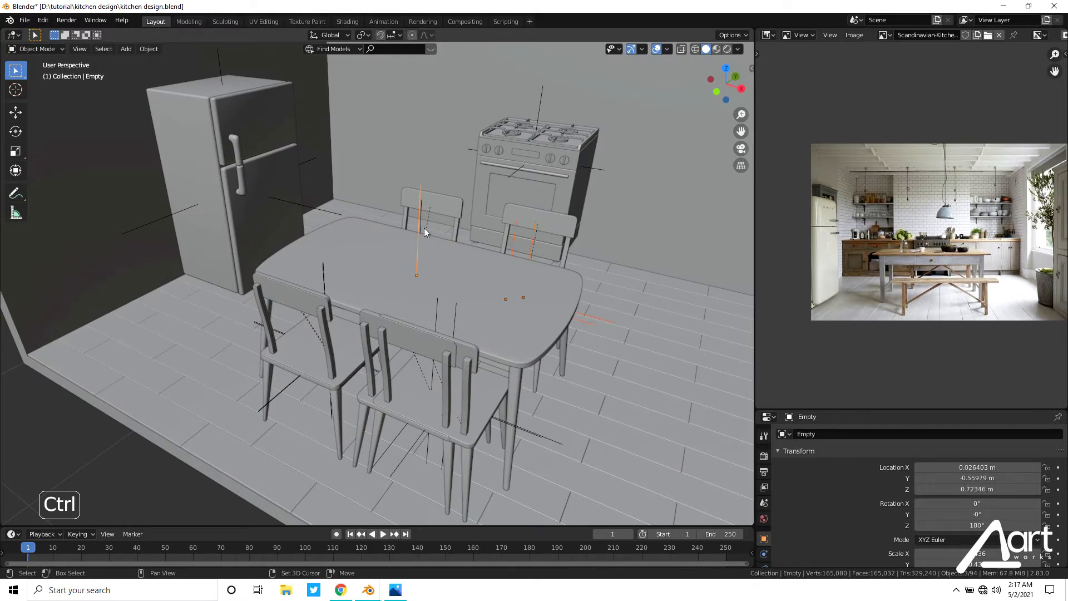
Hide the floor tiles and the room shell so only the furniture and window remain.
scroll(445, 250, down, 4)
click(511, 293)
click(512, 295)
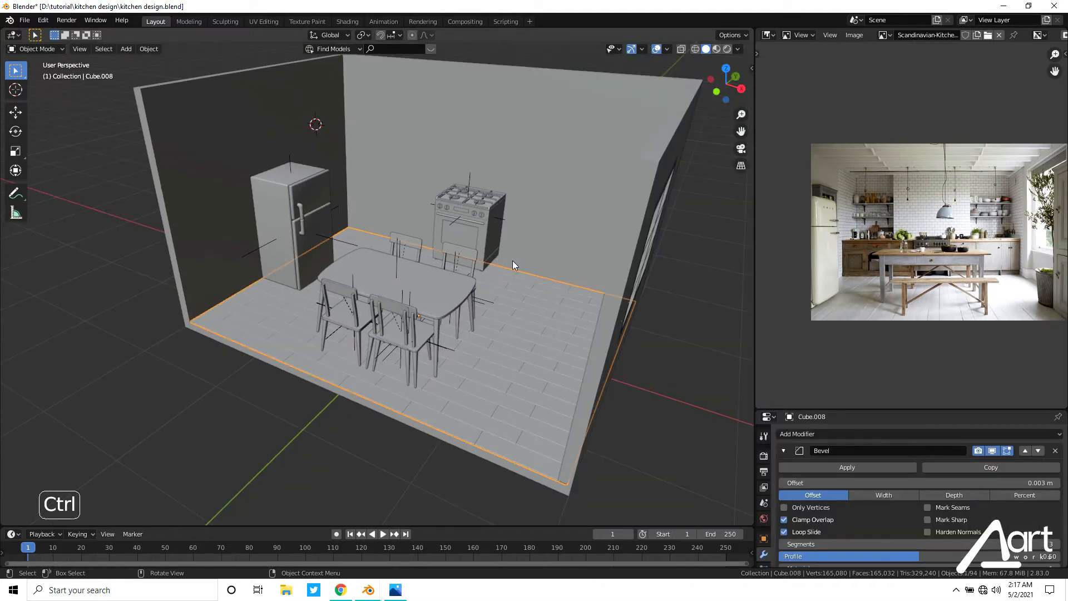
key(h)
click(513, 334)
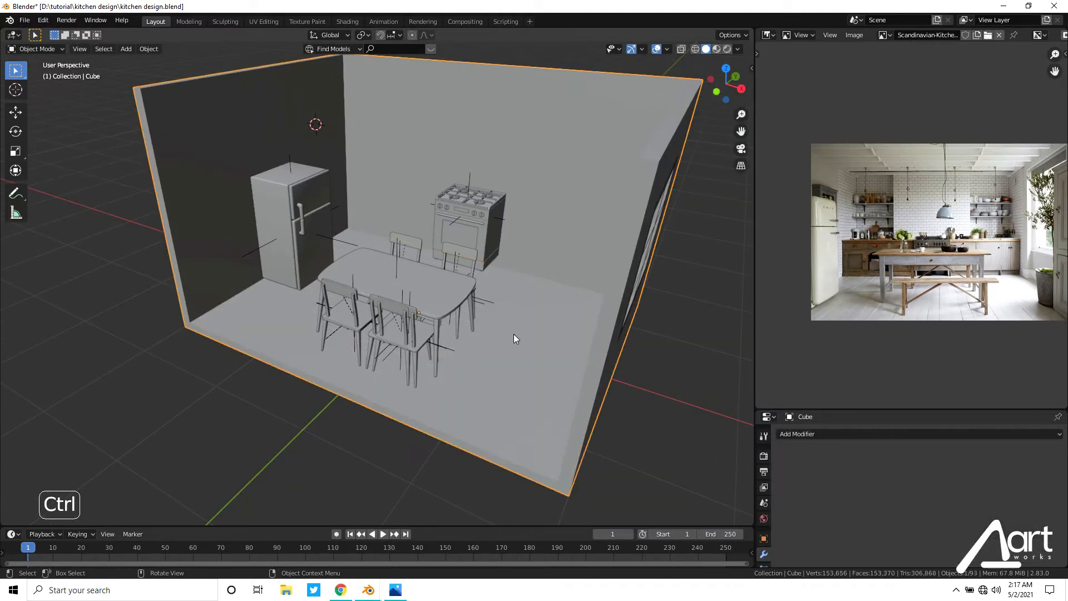
key(h)
Box-select the whole dining set in top-view wireframe and lower it about 0.02 m along Z, then deselect it in solid shading.
key(KP_7)
key(z)
drag(392, 313, 526, 406)
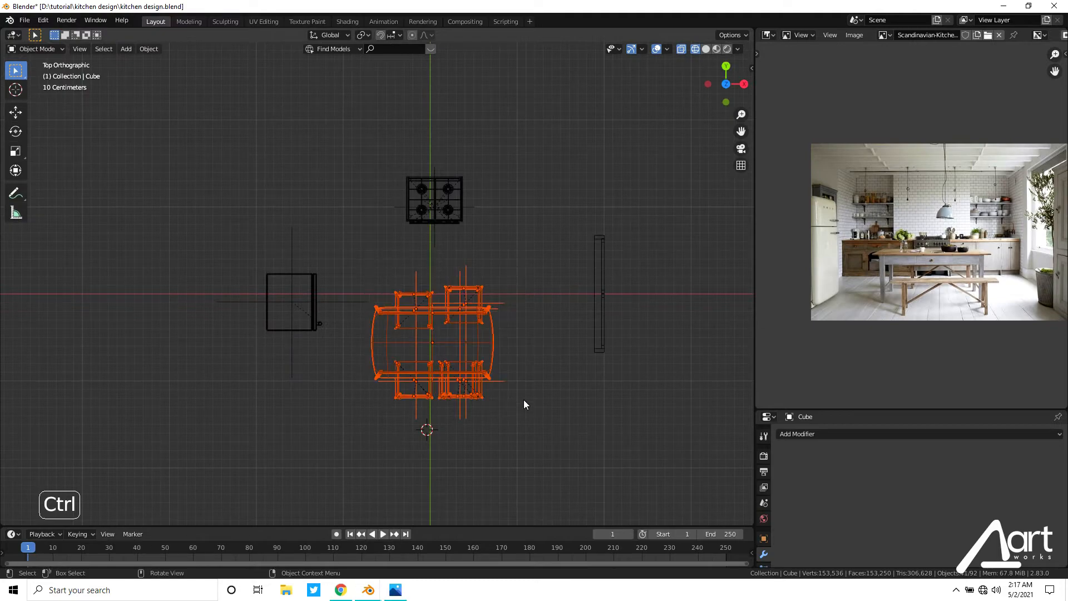
middle_drag(523, 399, 486, 276)
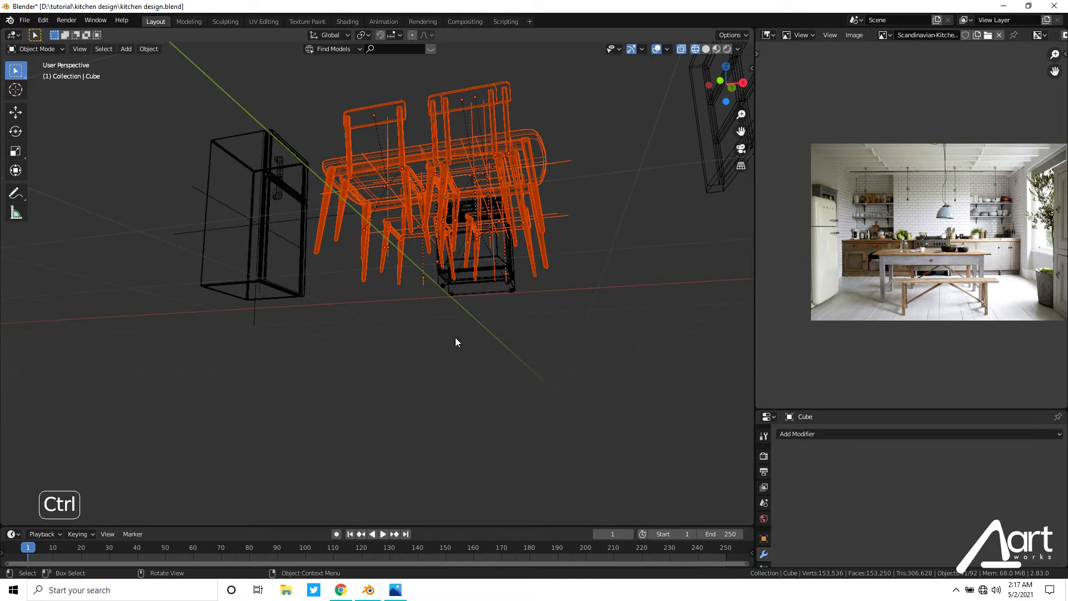
key(KP_1)
scroll(360, 190, up, 4)
key(g)
key(z)
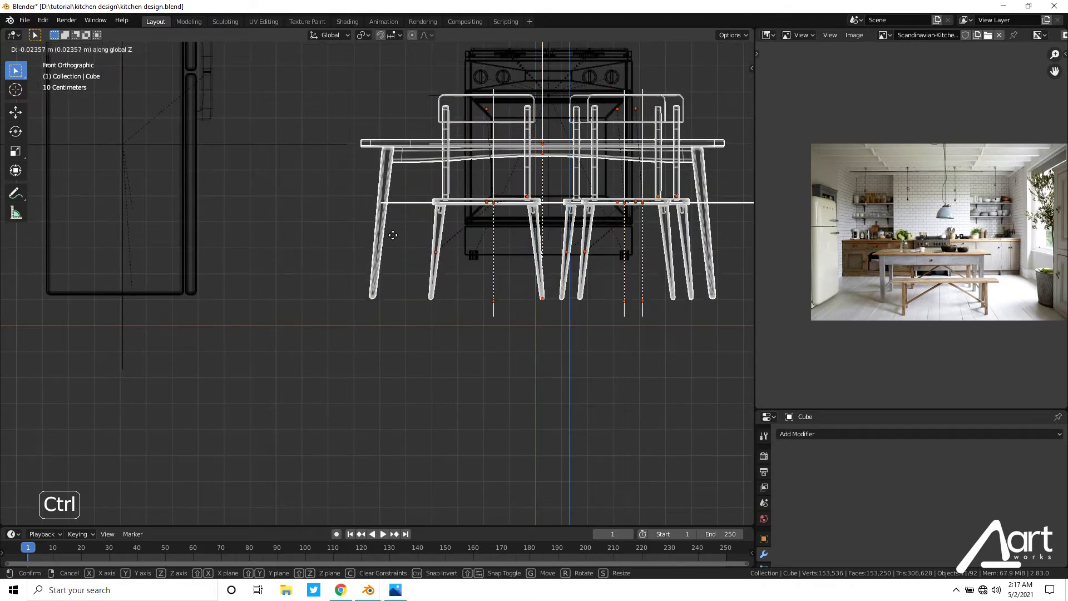
click(392, 236)
key(shift+z)
click(393, 235)
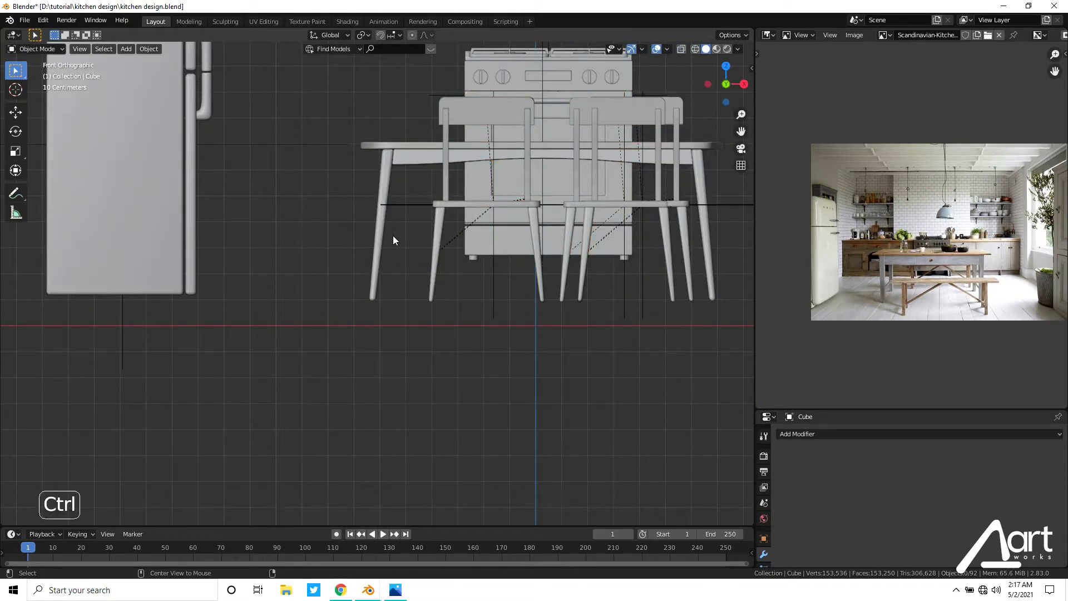
Unhide the room shell and floor tiles and deselect everything.
key(ctrl+v)
shift+middle_drag(508, 226, 431, 225)
key(alt+a)
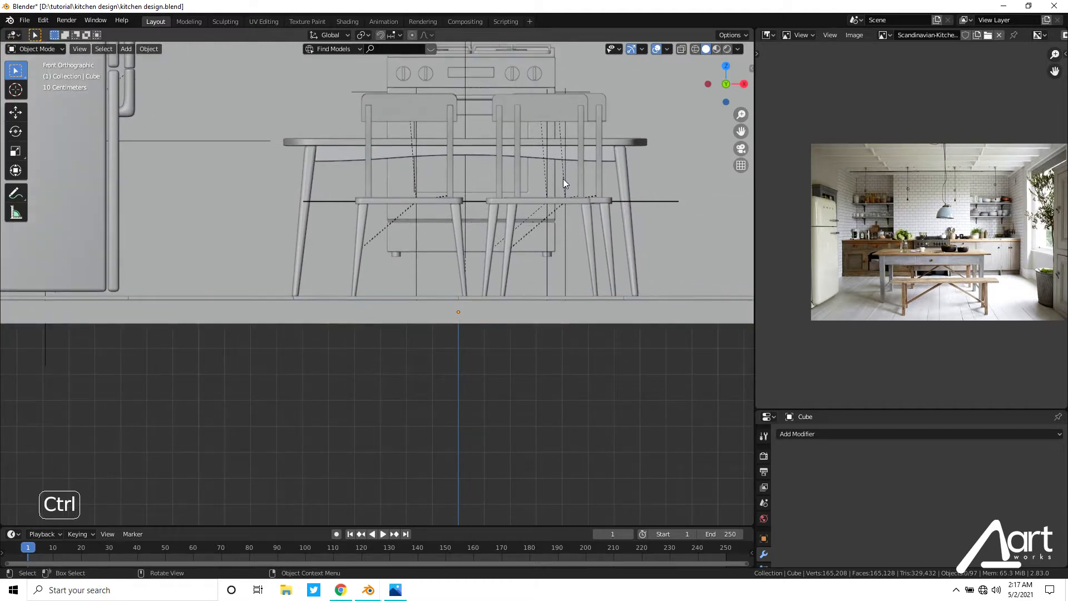
shift+middle_drag(537, 143, 529, 275)
Select the stove's empty and lower the stove along Z to about 0.735 m.
click(464, 112)
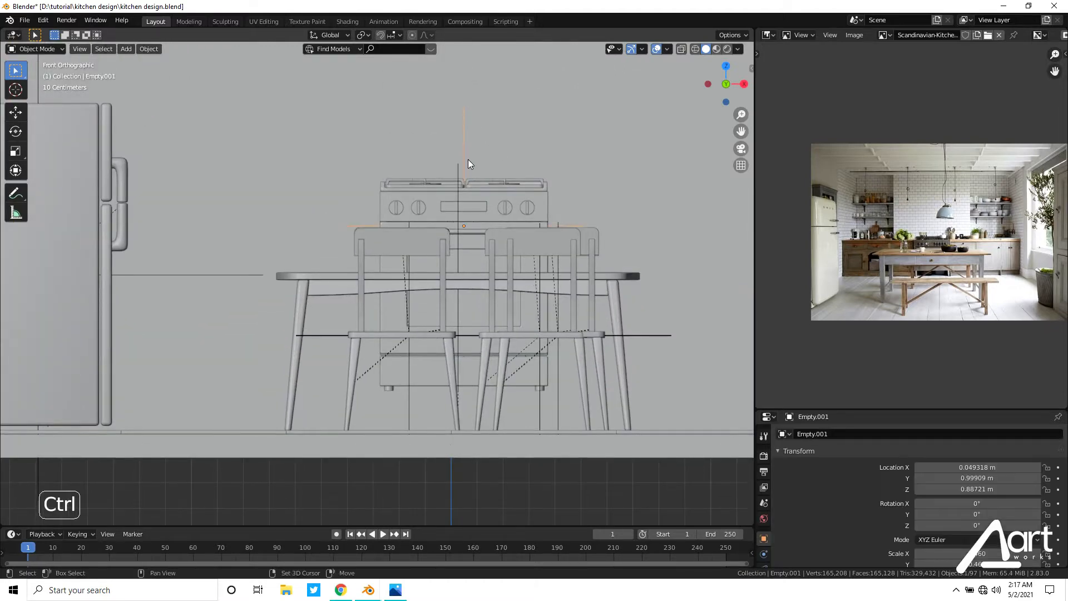
shift+middle_drag(472, 168, 456, 111)
key(g)
key(z)
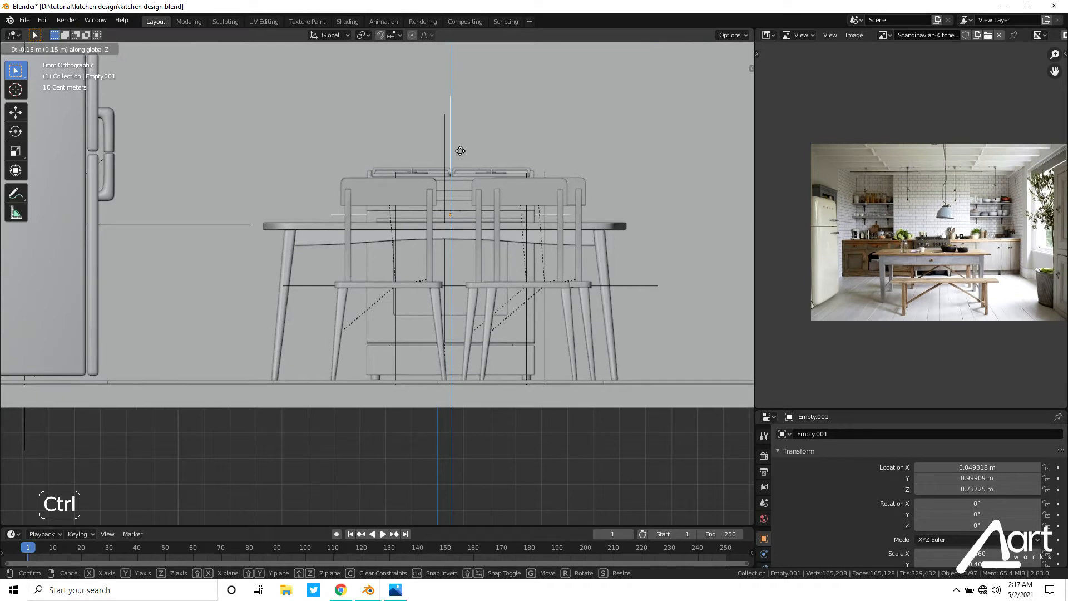
click(460, 155)
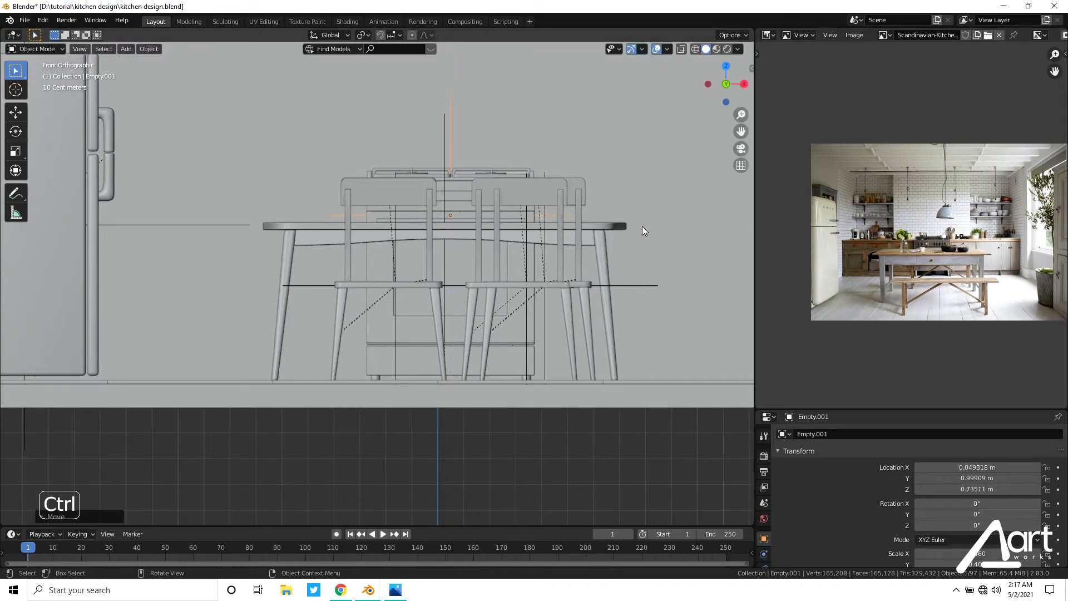
Scale the stove down and lower it along Z to about 0.667 m.
key(s)
click(575, 205)
key(g)
key(z)
click(579, 224)
Scale the stove down further by its empty, judging its size against the table and chairs.
middle_drag(579, 223, 544, 211)
click(522, 78)
key(s)
click(590, 125)
Lower the reduced stove along Z toward the floor in front view.
key(grave)
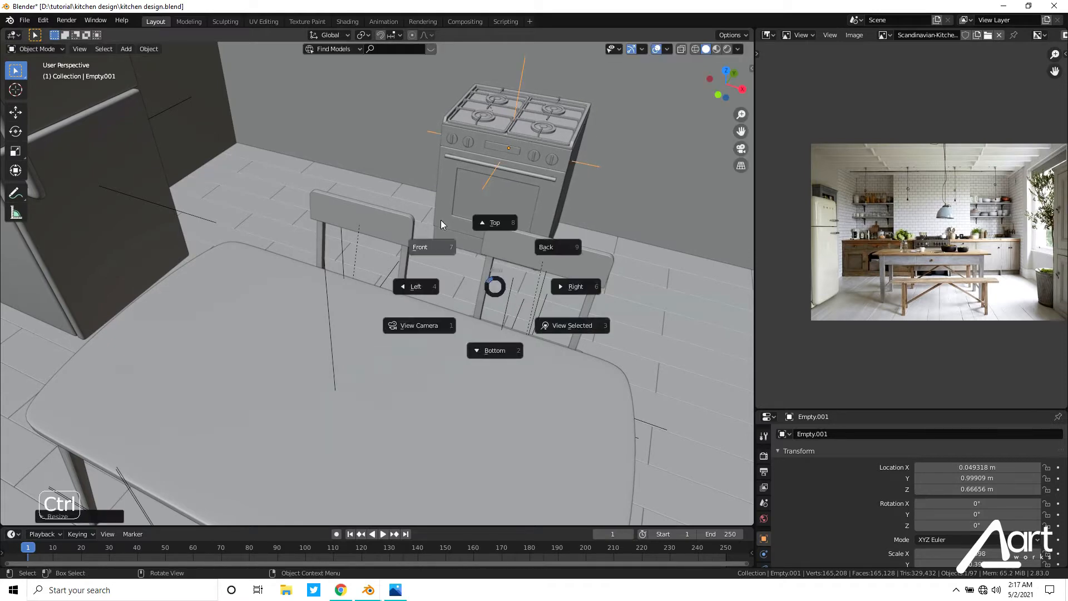
click(440, 219)
scroll(495, 243, up, 3)
key(g)
key(z)
click(496, 251)
Scale the stove down slightly and lower it along Z to about 0.620 m so it stands on the floor.
key(s)
click(553, 216)
key(g)
key(z)
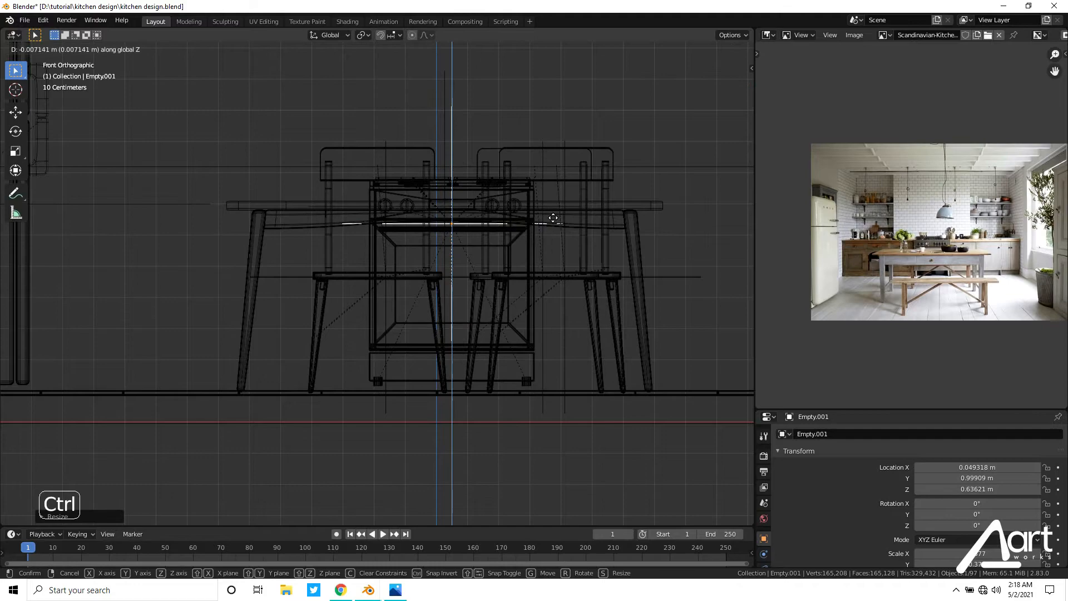
click(554, 223)
key(shift+z)
middle_drag(543, 173, 479, 199)
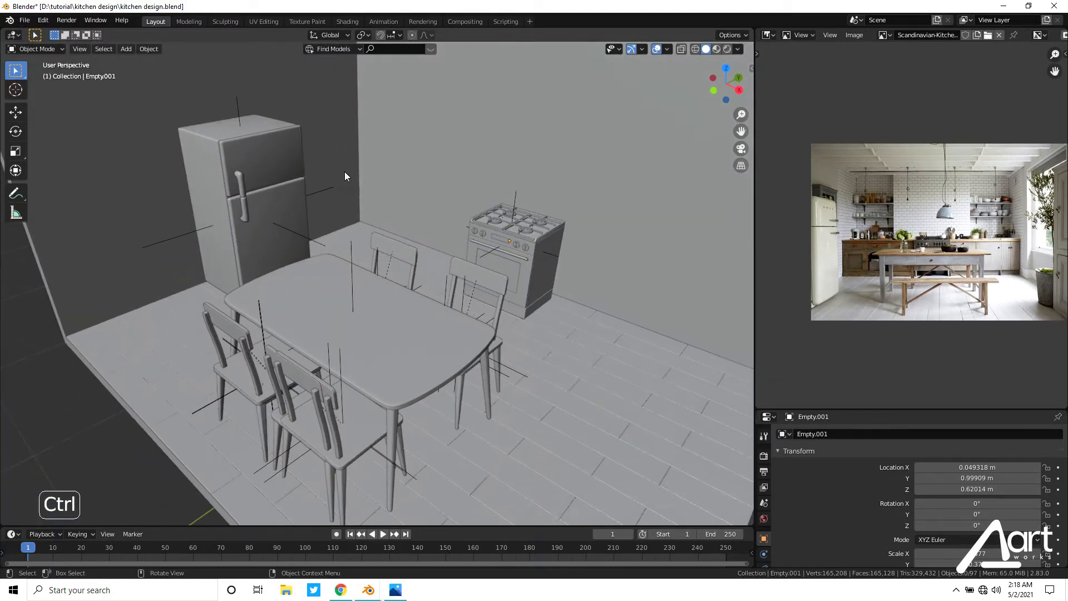
Scale the refrigerator down slightly by its empty and lower it along Z to about 0.654 m.
click(239, 116)
key(s)
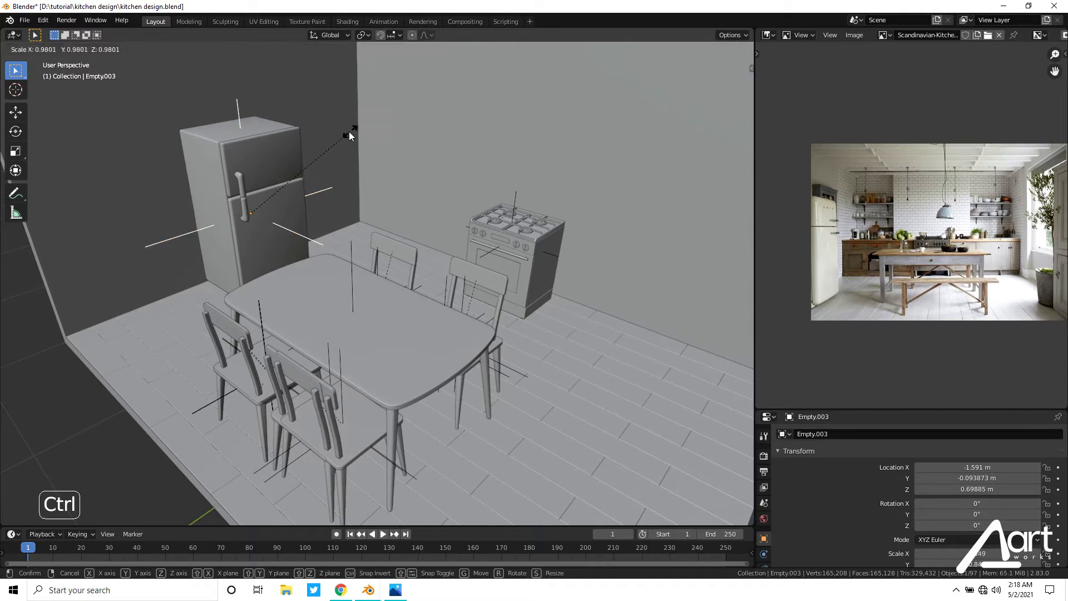
click(345, 133)
key(KP_1)
shift+middle_drag(293, 217, 371, 199)
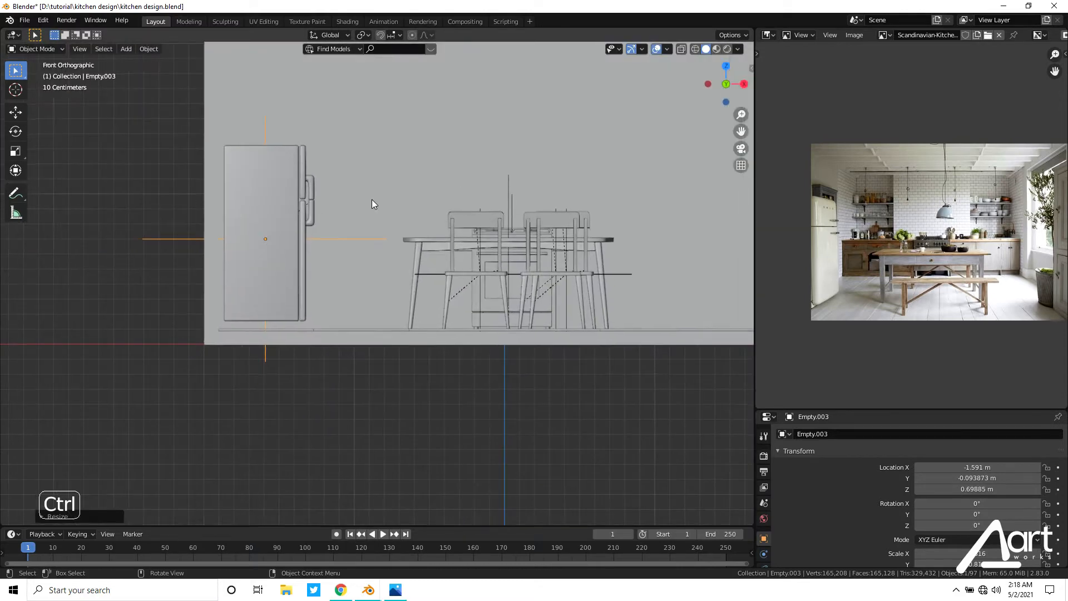
key(g)
key(z)
click(369, 206)
Move the refrigerator along X to about -1.62 m, toward the side wall.
key(g)
key(x)
click(364, 204)
middle_drag(525, 178, 551, 179)
click(467, 222)
scroll(472, 218, down, 2)
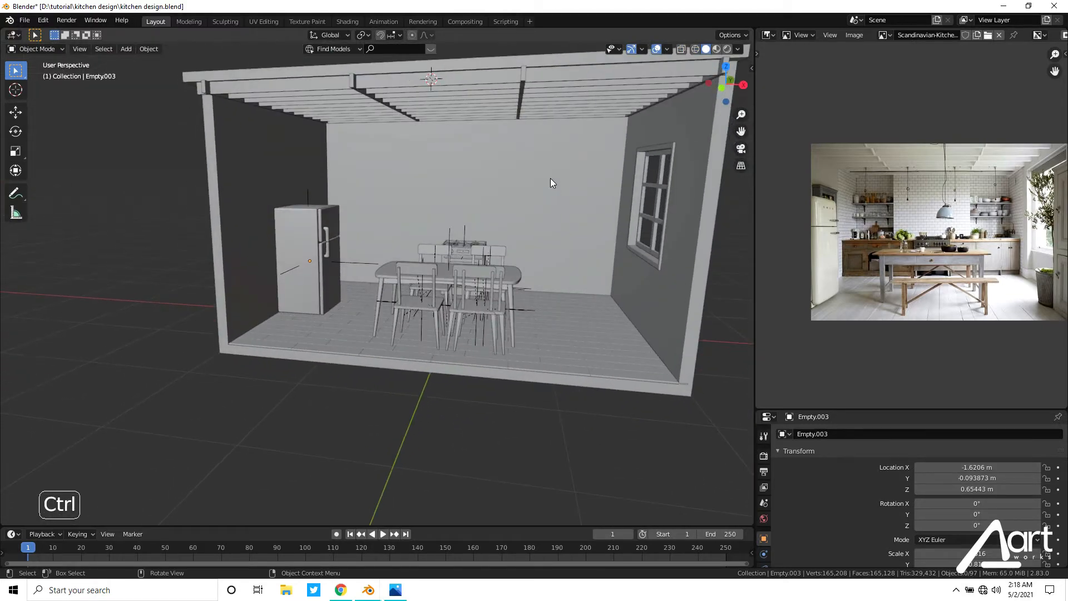
Select the three ceiling pieces over the room and hide them.
click(556, 102)
shift+click(524, 71)
shift+click(523, 59)
key(h)
middle_drag(525, 61, 538, 150)
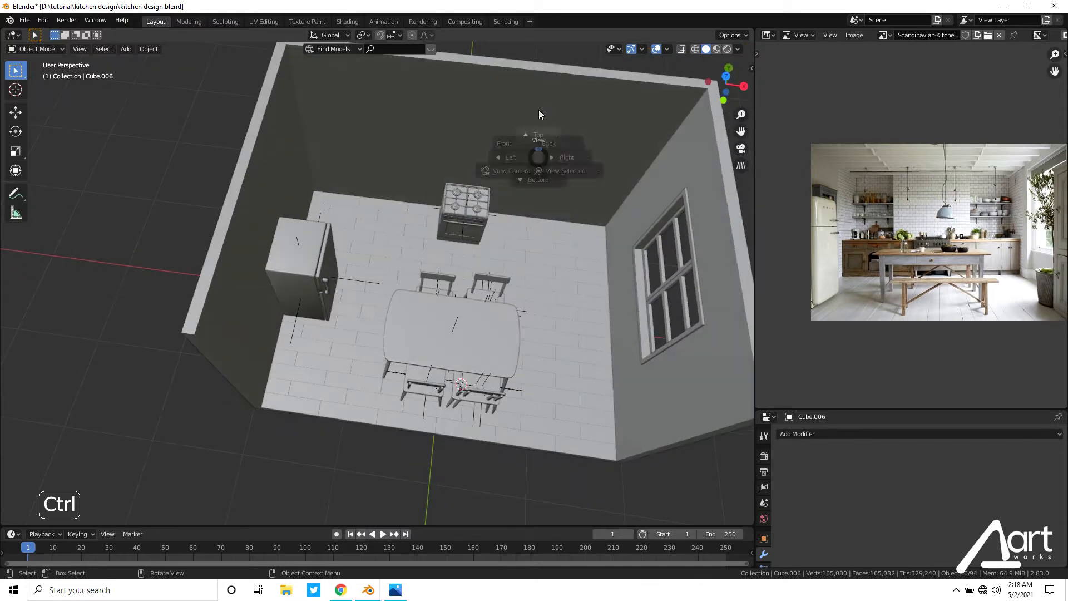
Move the stove by its empty along Y to about 1.092 m, toward the back wall.
key(KP_7)
shift+middle_drag(537, 190, 529, 221)
scroll(529, 221, up, 3)
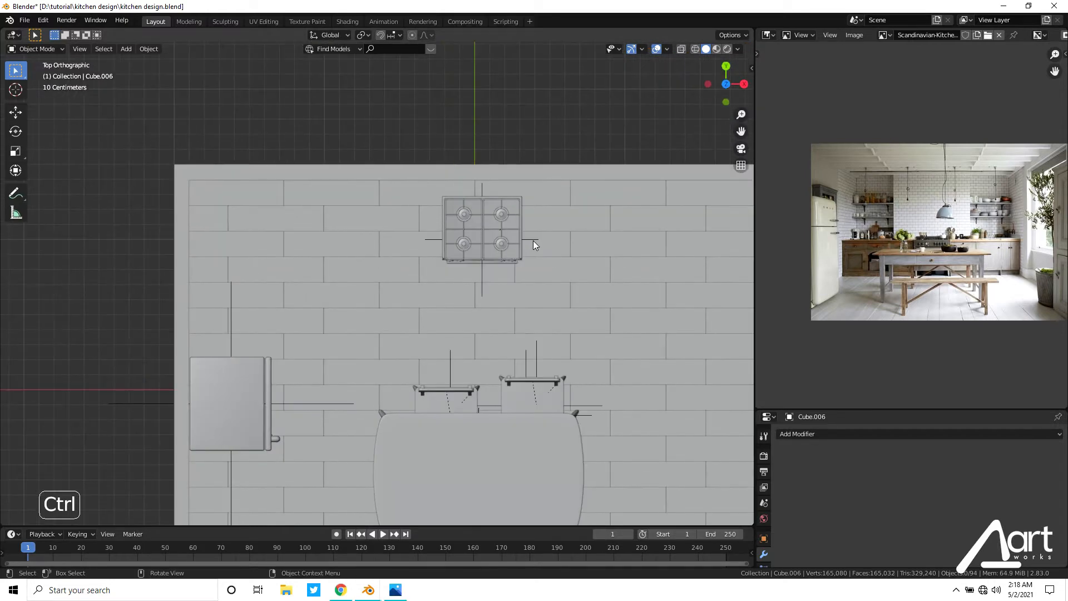
click(533, 241)
key(g)
key(y)
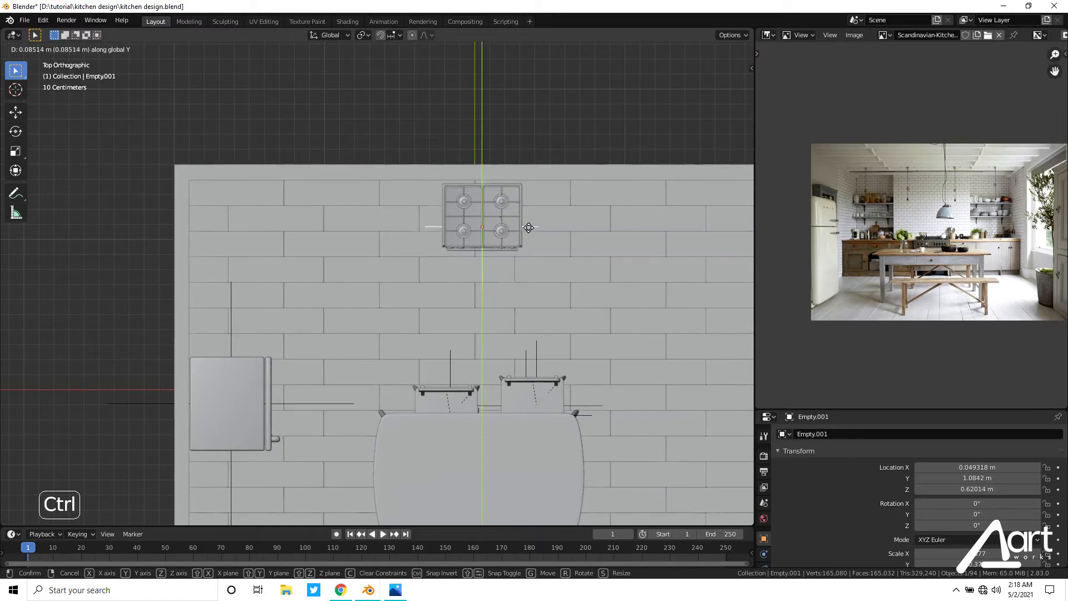
click(528, 227)
Nudge the stove along Y to about 1.094 m in top view to close the gap to the back wall.
scroll(528, 279, down, 5)
middle_drag(529, 279, 568, 310)
scroll(490, 259, up, 8)
scroll(523, 262, up, 4)
scroll(585, 234, down, 4)
scroll(628, 232, up, 2)
scroll(580, 292, down, 2)
key(grave)
click(566, 202)
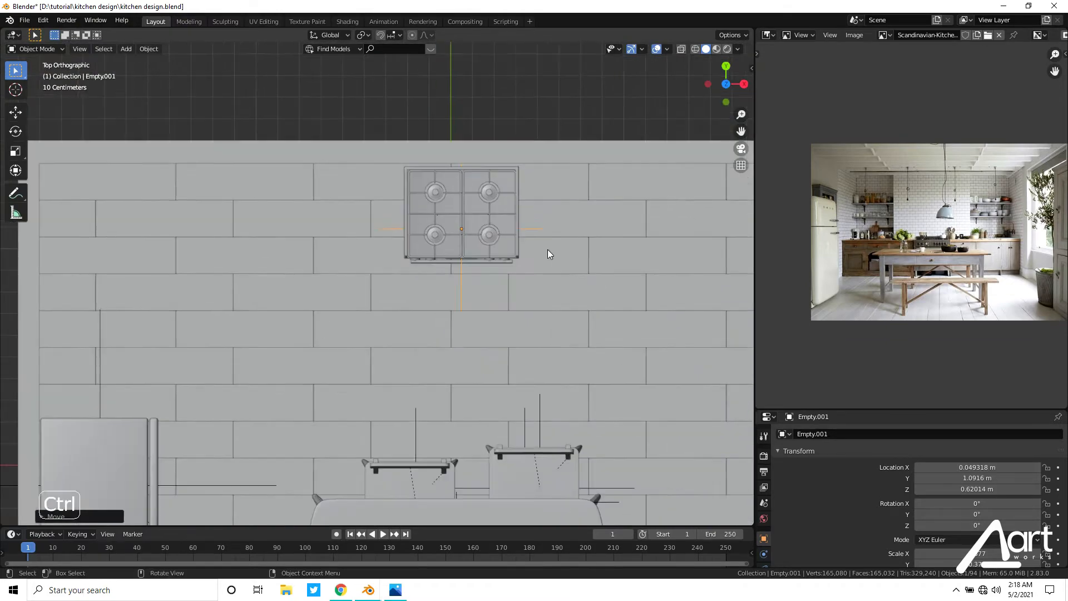
key(g)
key(y)
click(535, 233)
mouse_move(537, 260)
middle_down()
mouse_move(485, 242)
mouse_move(466, 217)
mouse_move(479, 249)
mouse_move(492, 242)
mouse_move(527, 264)
middle_up()
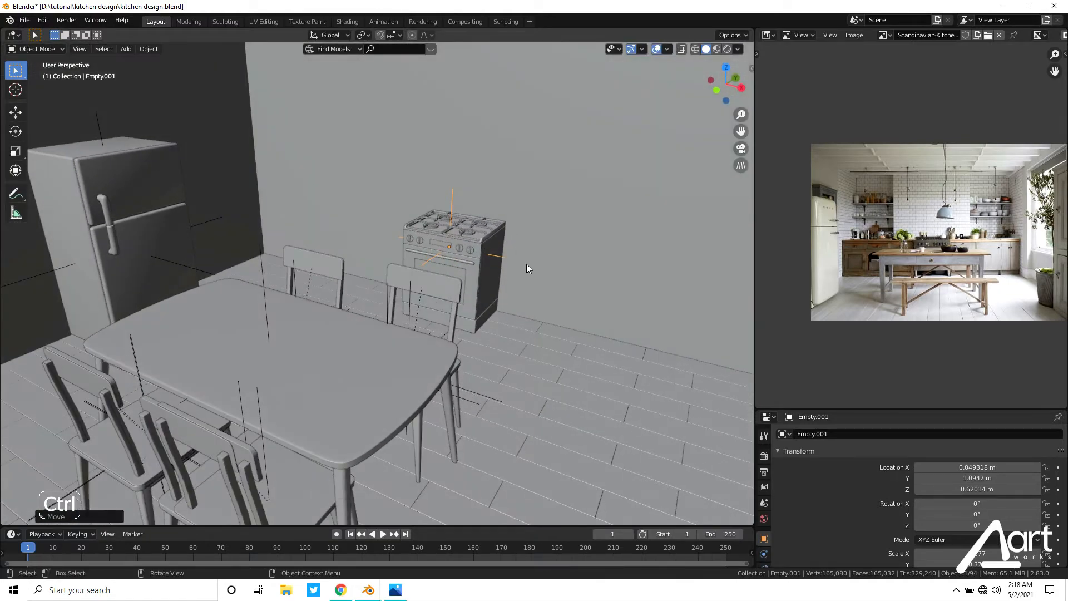
Scale the stove up and raise it along Z to about 0.679 m.
key(s)
click(556, 296)
key(g)
key(z)
click(550, 284)
Pull the enlarged stove out of the back wall along Y to about 1.043 m.
middle_drag(555, 315, 519, 270)
key(g)
key(y)
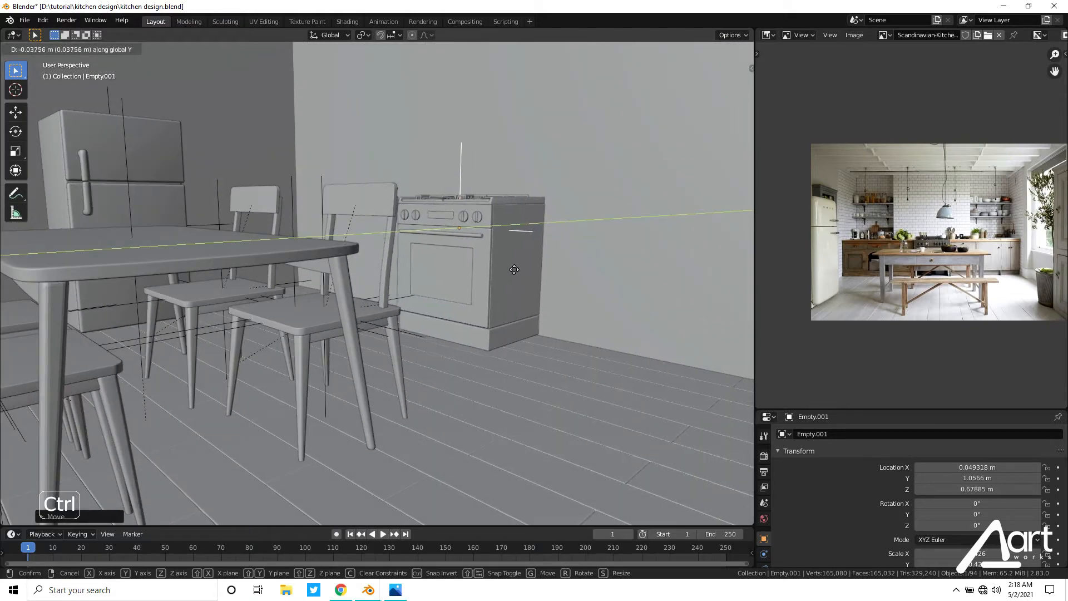
click(510, 271)
Examine the stove's size and spacing against the dining set, refrigerator and walls from several angles.
click(547, 280)
middle_drag(548, 282, 545, 321)
key(KP_7)
shift+middle_drag(545, 239, 604, 217)
scroll(545, 249, up, 2)
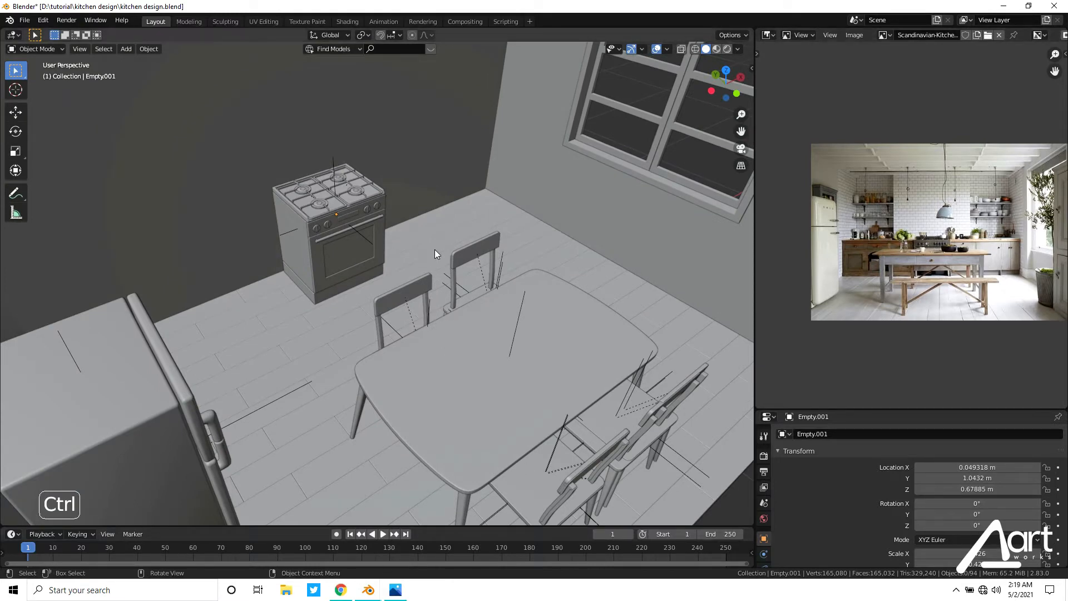
middle_drag(656, 338, 494, 295)
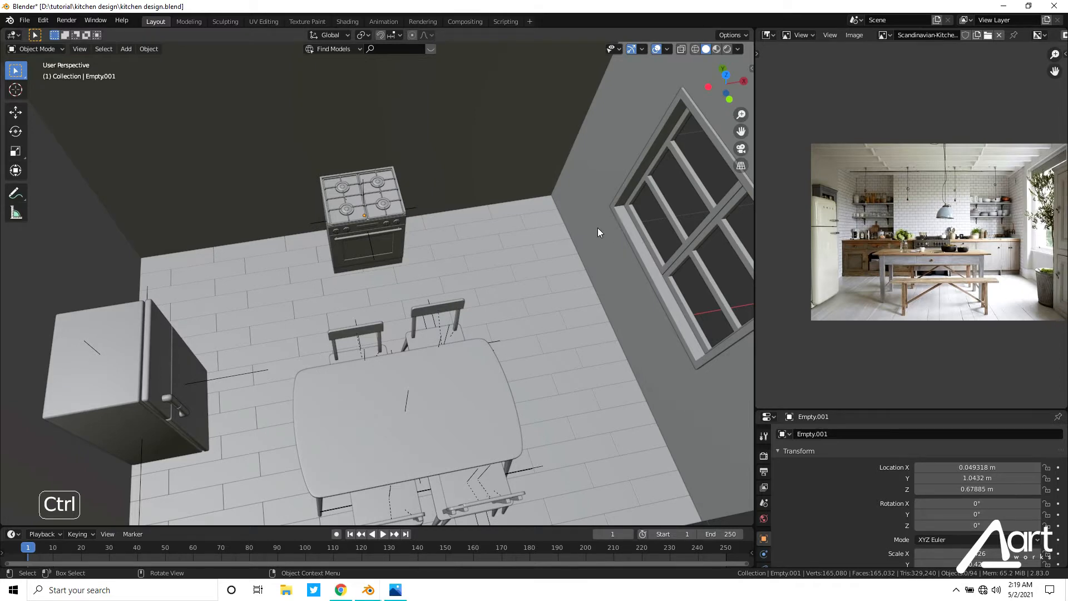
middle_drag(597, 228, 555, 273)
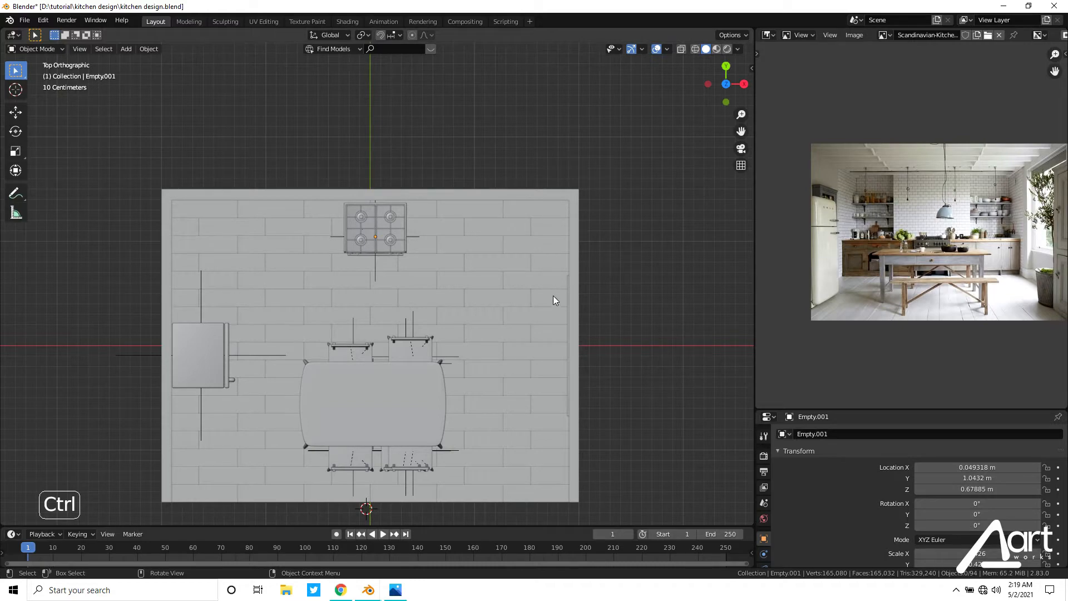
middle_drag(522, 304, 479, 292)
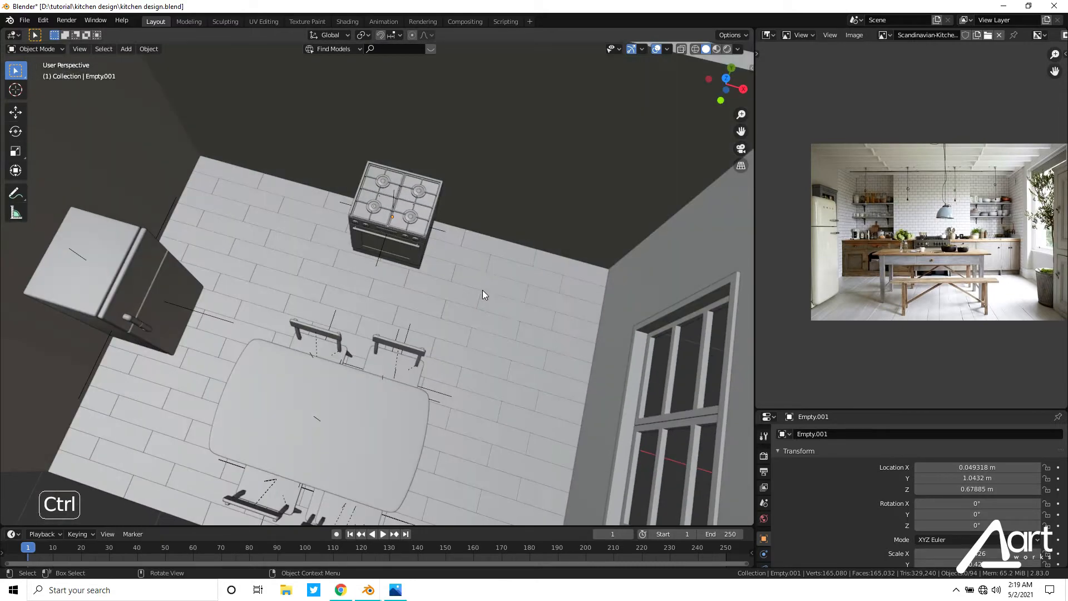
Select the stove's empty in top view and snap the 3D cursor to it.
key(KP_7)
scroll(479, 167, up, 1)
shift+middle_drag(455, 202, 474, 223)
scroll(442, 245, up, 2)
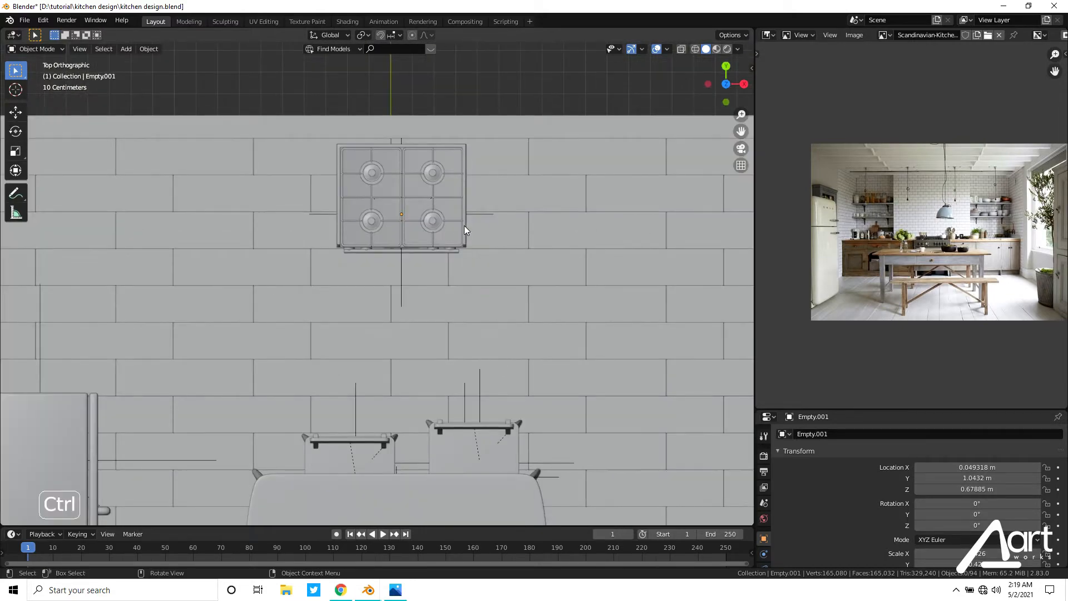
click(475, 216)
key(shift+s)
click(466, 300)
Add a cube at the 3D cursor and scale it down to about the stove's width.
key(shift+a)
mouse_move(466, 306)
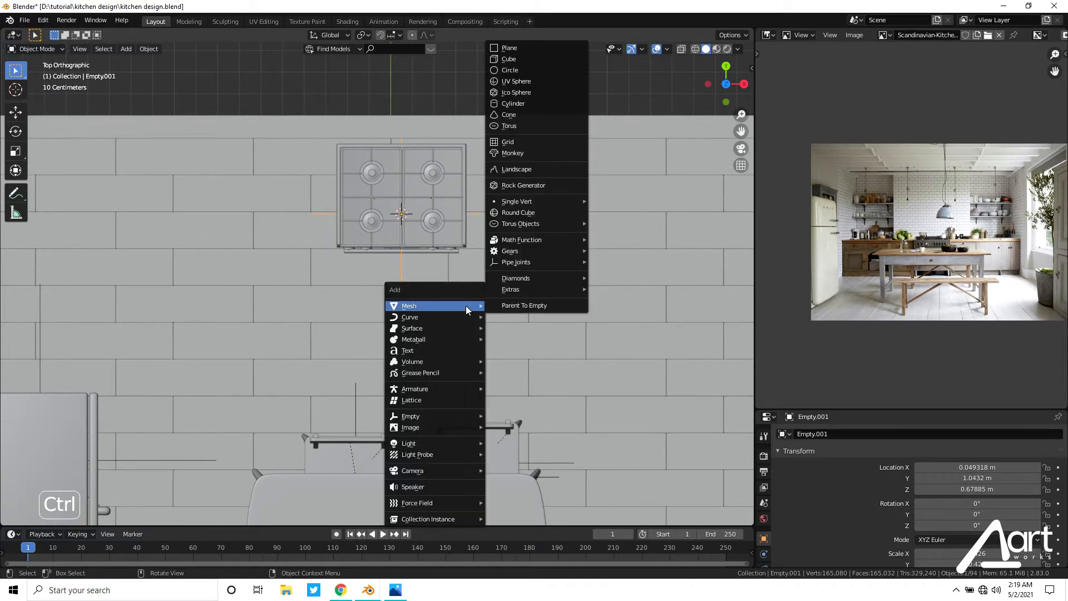
click(510, 60)
key(s)
click(486, 195)
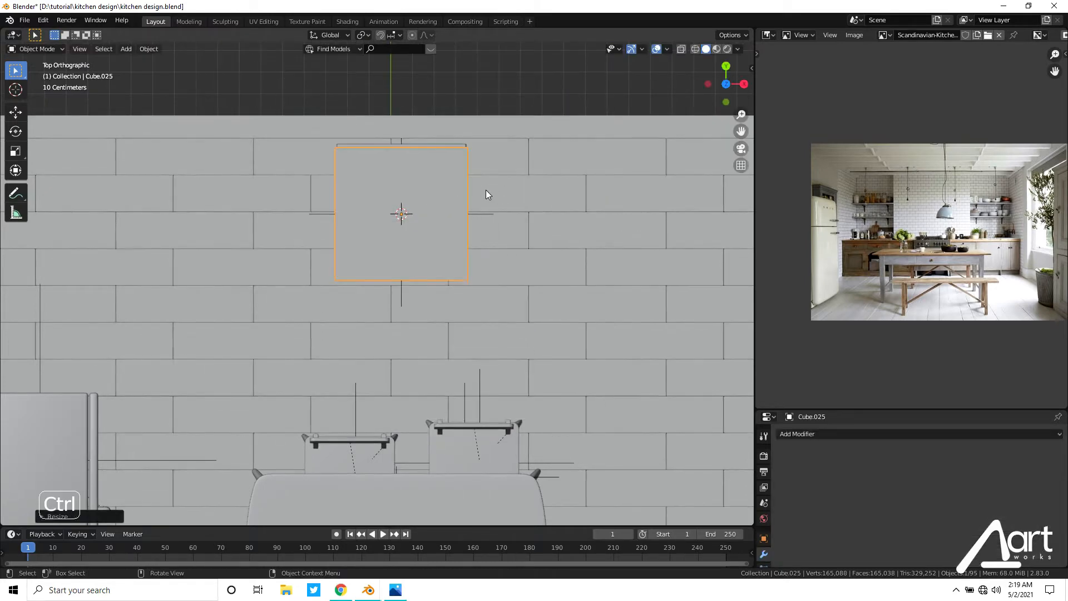
Slide the cube along negative X until it touches the side wall behind the refrigerator.
key(g)
key(x)
click(298, 169)
shift+middle_drag(331, 203, 586, 223)
key(g)
key(x)
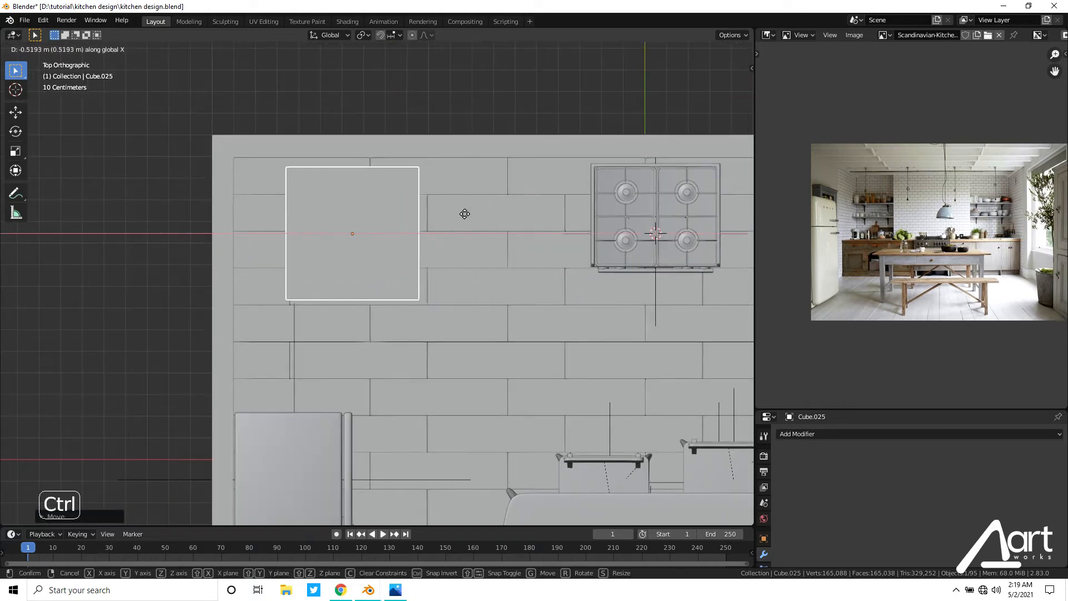
click(420, 199)
Lengthen the cube in Edit Mode by moving its stove-side vertices along X.
key(Tab)
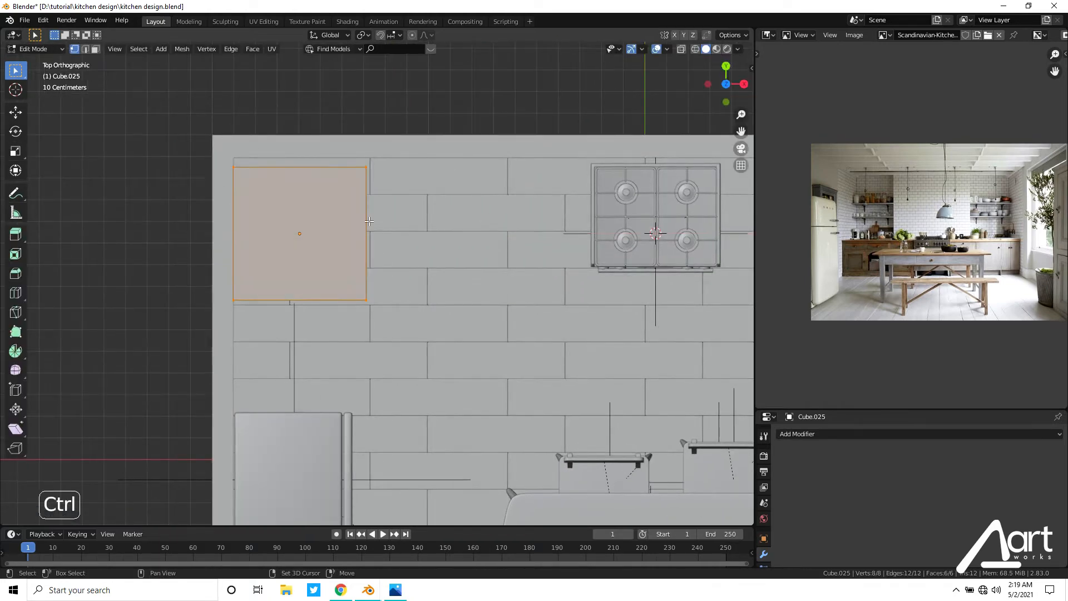
key(shift+z)
key(b)
drag(406, 292, 427, 345)
key(g)
key(x)
click(548, 374)
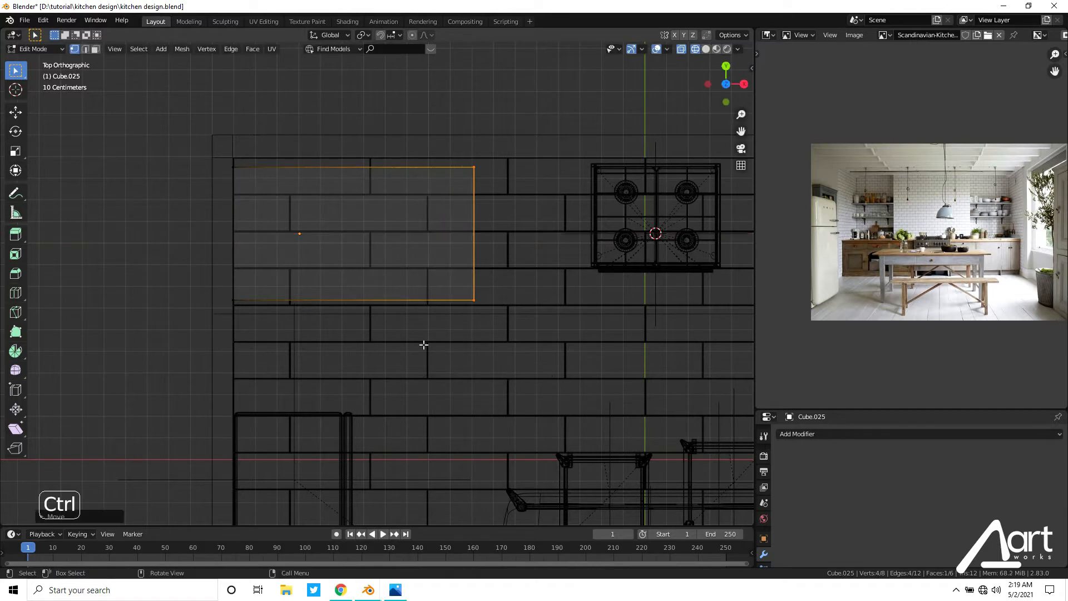
Move the block's rear vertices about 0.04 m along Y to the back wall and pull its front vertices in.
drag(201, 149, 543, 228)
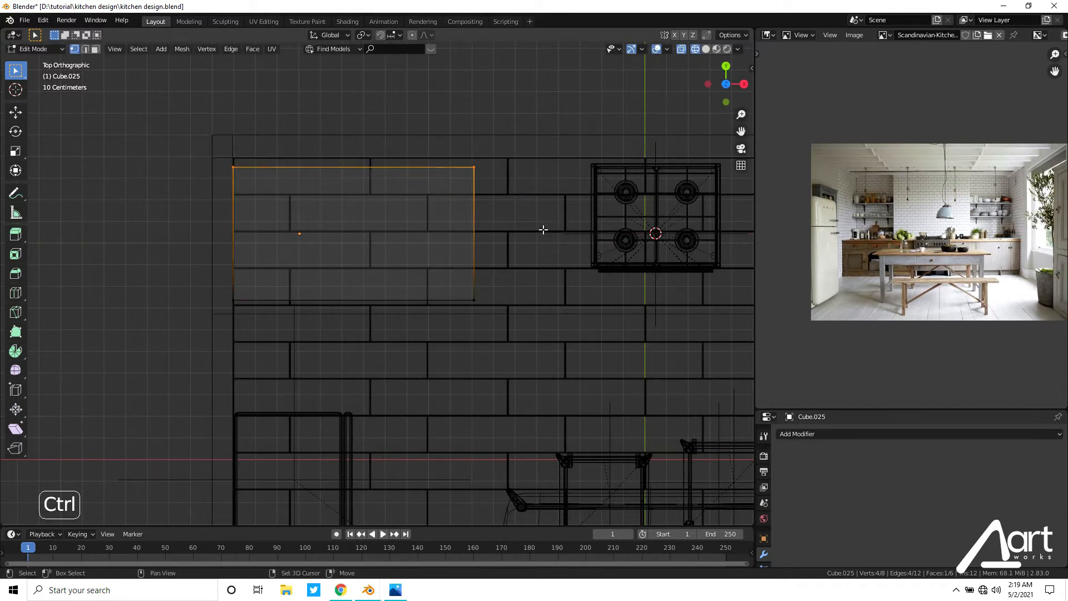
scroll(544, 229, up, 1)
shift+middle_drag(544, 228, 546, 294)
key(g)
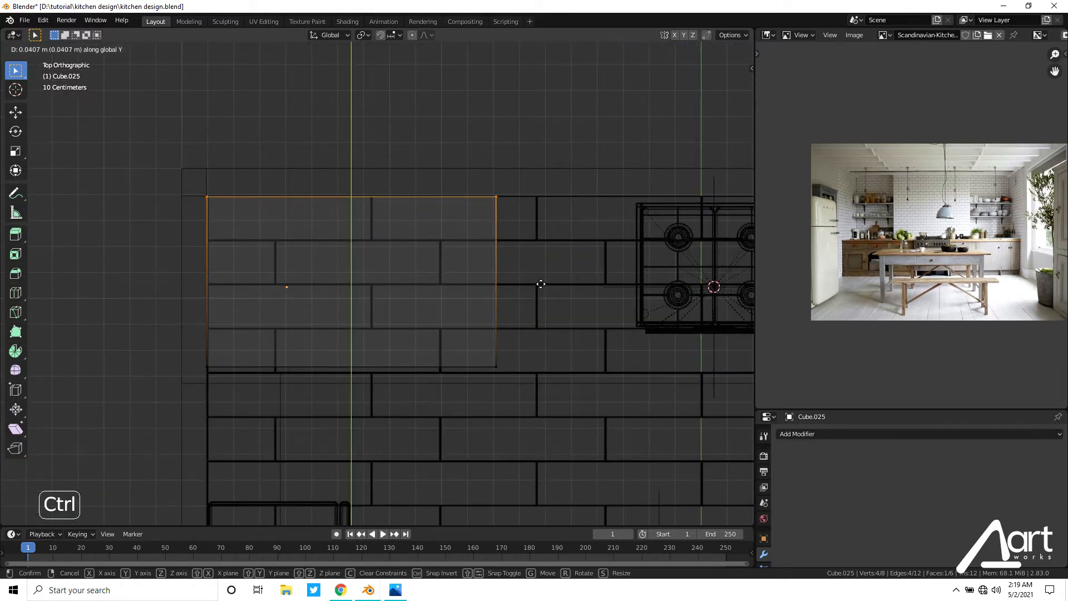
click(541, 284)
drag(105, 330, 545, 430)
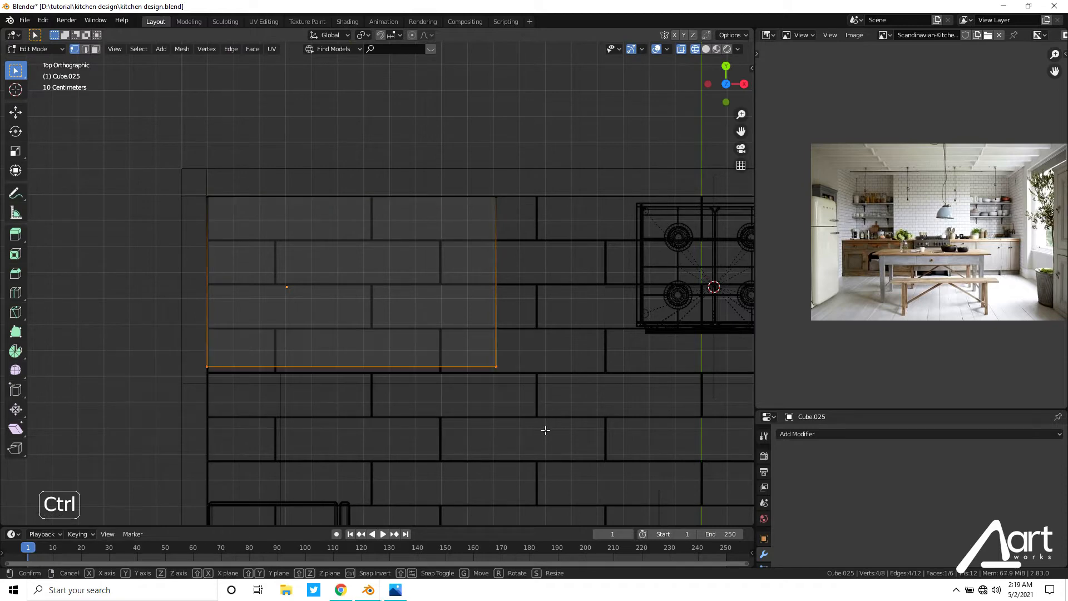
key(y)
click(545, 380)
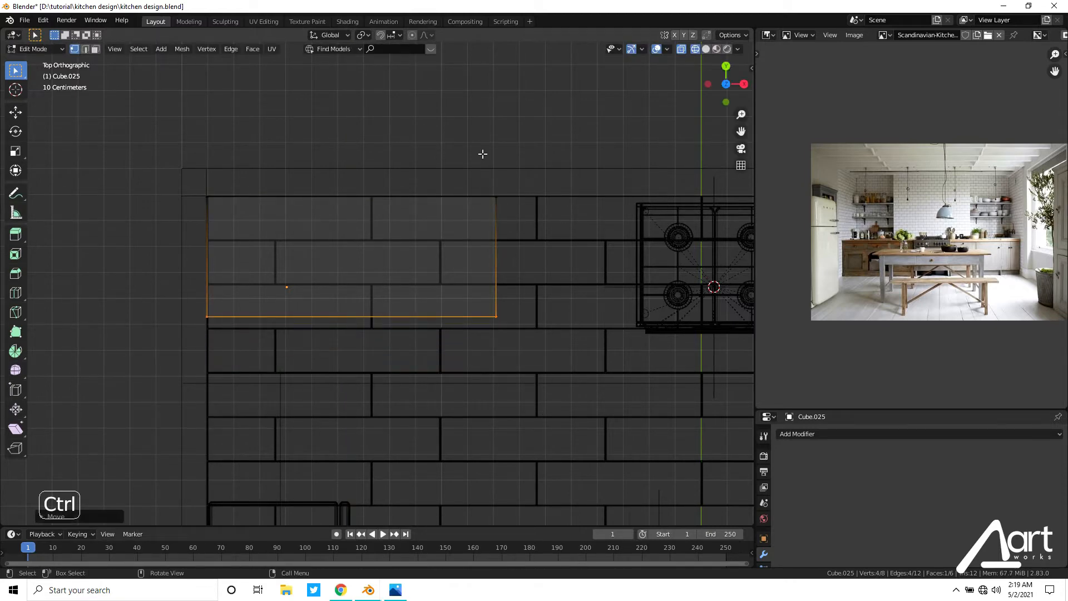
Extend the block's stove-side end more than 0.52 m along X to meet the stove, and return to Object Mode.
drag(483, 154, 556, 422)
key(g)
key(x)
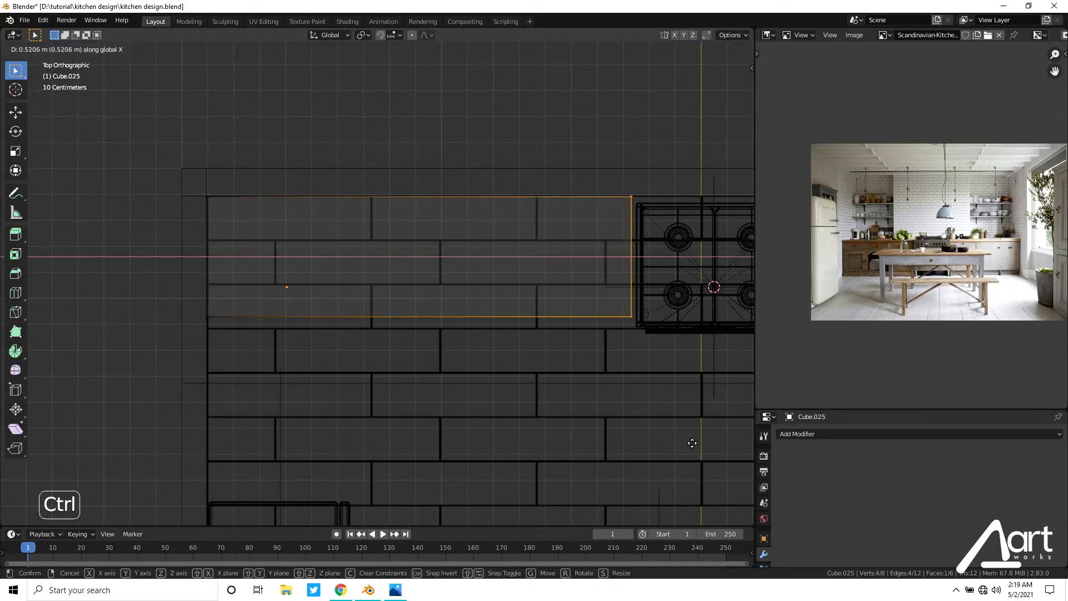
click(697, 448)
key(shift+z)
key(Tab)
Lower the counter block about 0.15 m along Z beside the stove.
middle_drag(639, 411, 585, 292)
scroll(585, 292, down, 3)
key(g)
key(z)
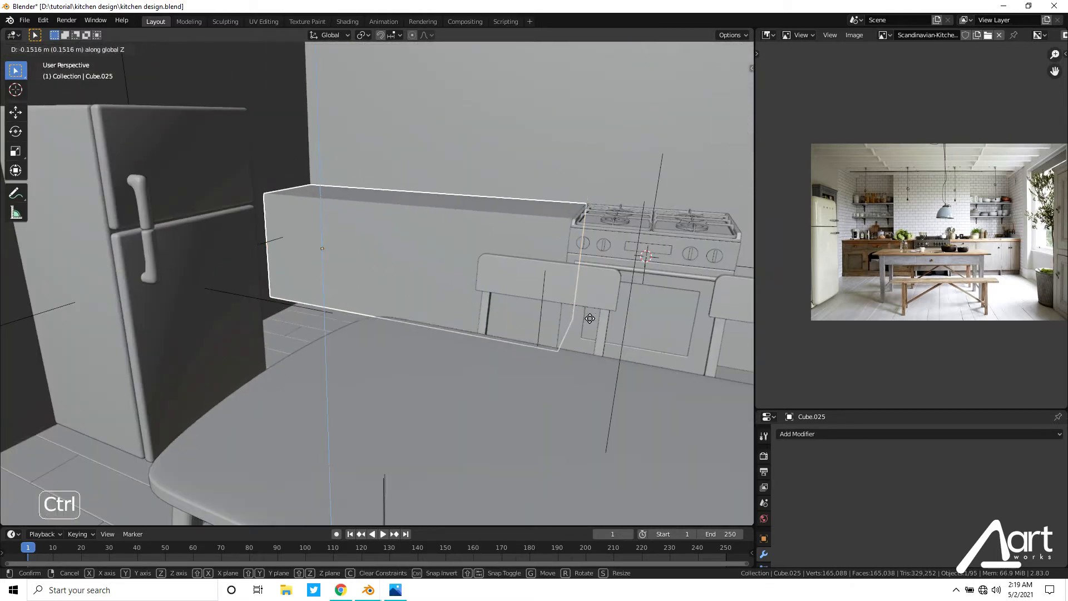
click(589, 318)
Lower the counter block slightly more along Z.
middle_drag(562, 360, 559, 336)
key(KP_1)
middle_drag(432, 285, 522, 305)
key(g)
key(z)
click(521, 312)
Fine-tune the counter block's height along Z against the stove in wireframe front view.
key(grave)
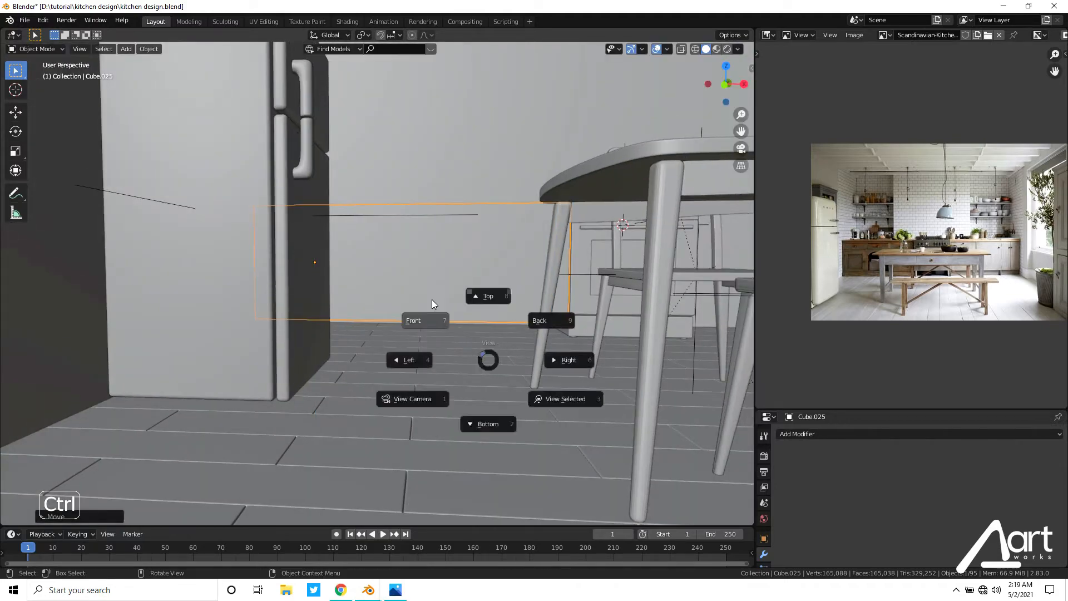
click(469, 345)
key(shift+z)
key(g)
key(z)
click(543, 320)
Duplicate the counter block along X and place the copy against the other side of the stove.
key(KP_7)
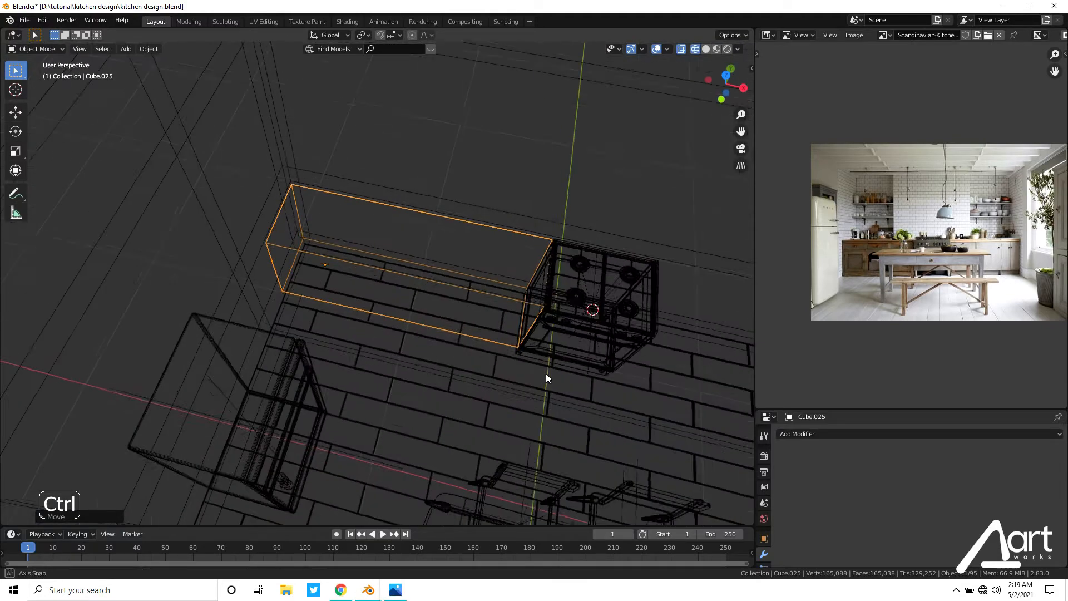
key(shift+z)
middle_drag(455, 325, 429, 296)
scroll(433, 273, down, 5)
key(KP_7)
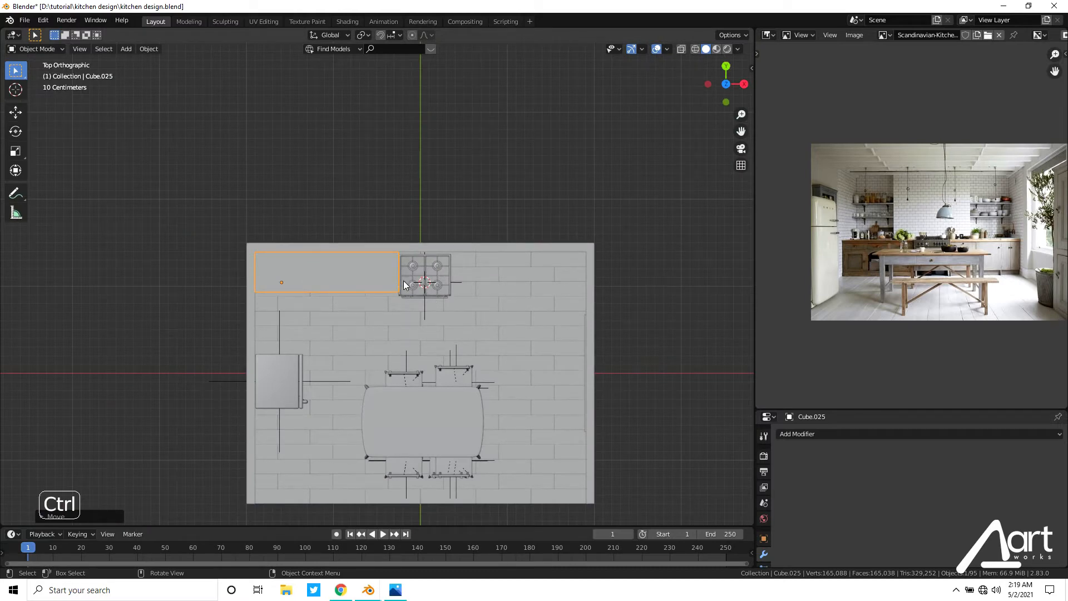
key(shift+d)
key(x)
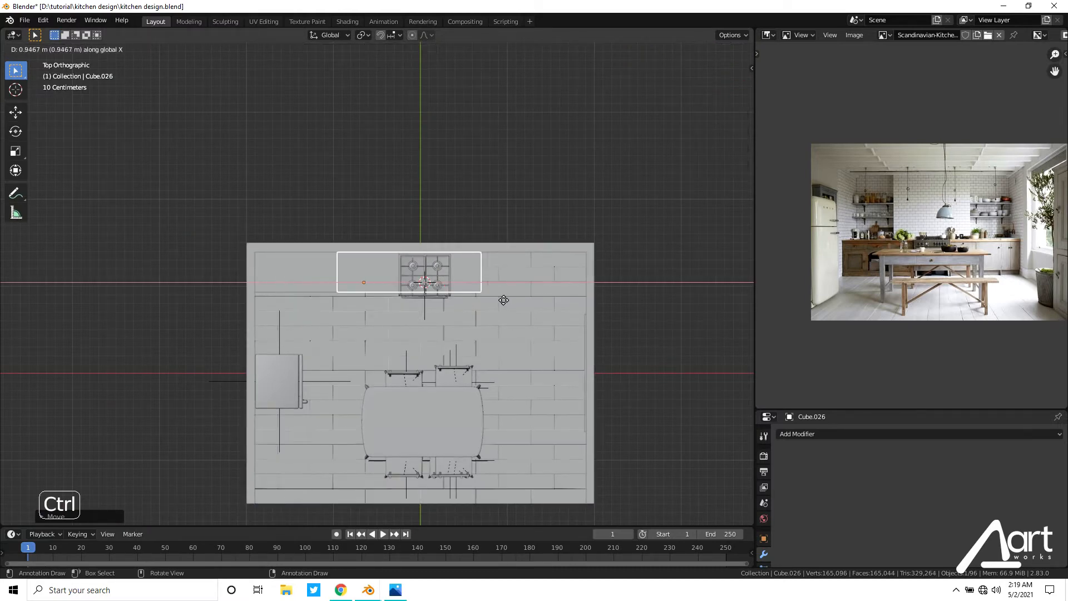
click(600, 317)
Shorten the duplicated counter block by moving its far-end vertices about 0.08 m back along X.
scroll(601, 320, up, 5)
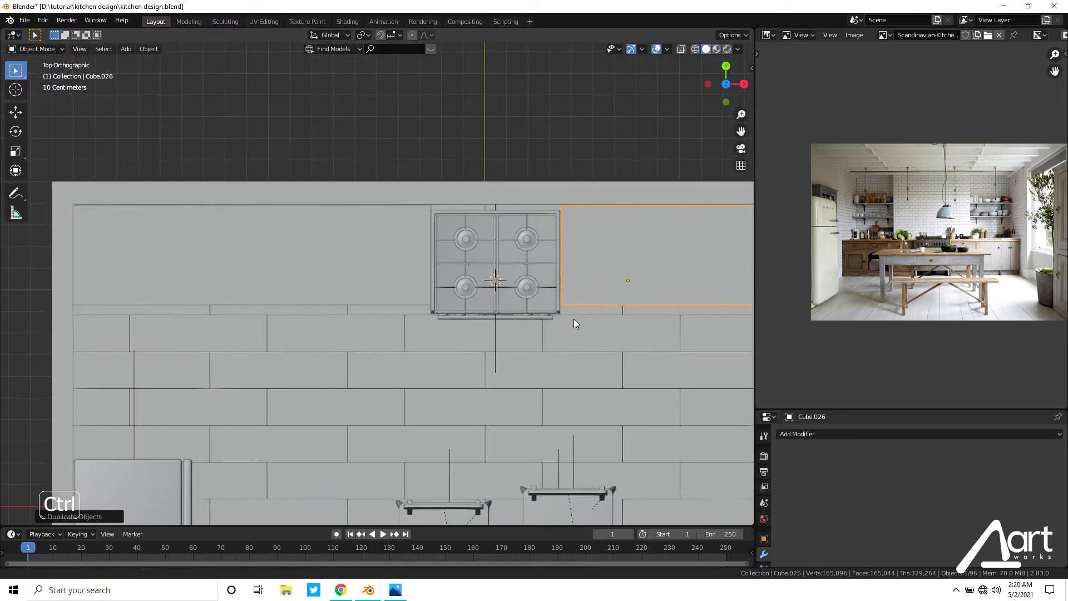
shift+middle_drag(603, 321, 533, 318)
key(Tab)
scroll(532, 319, down, 5)
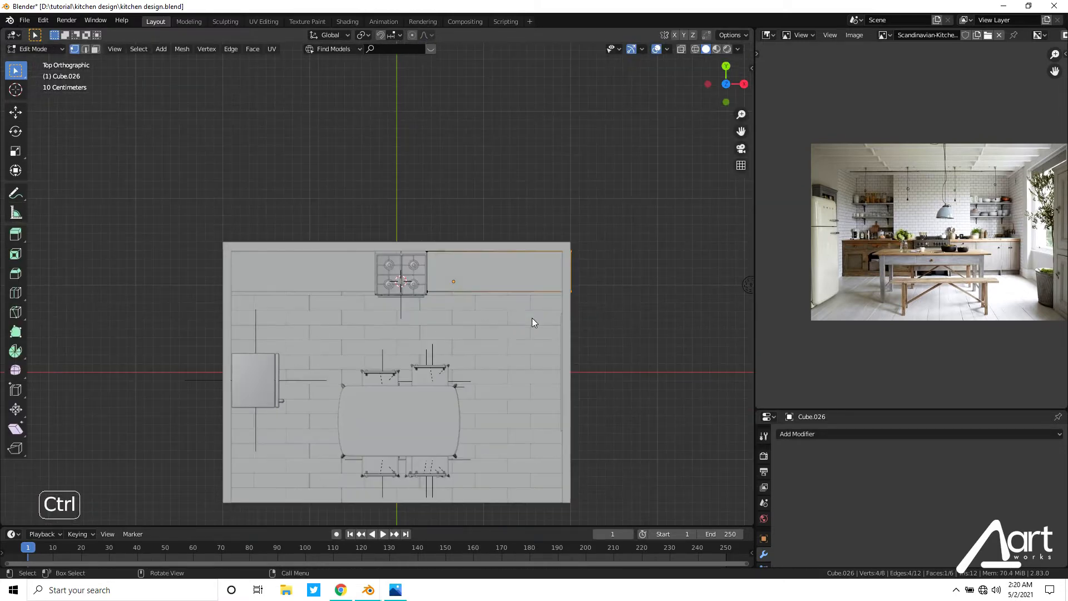
key(shift+z)
key(g)
key(x)
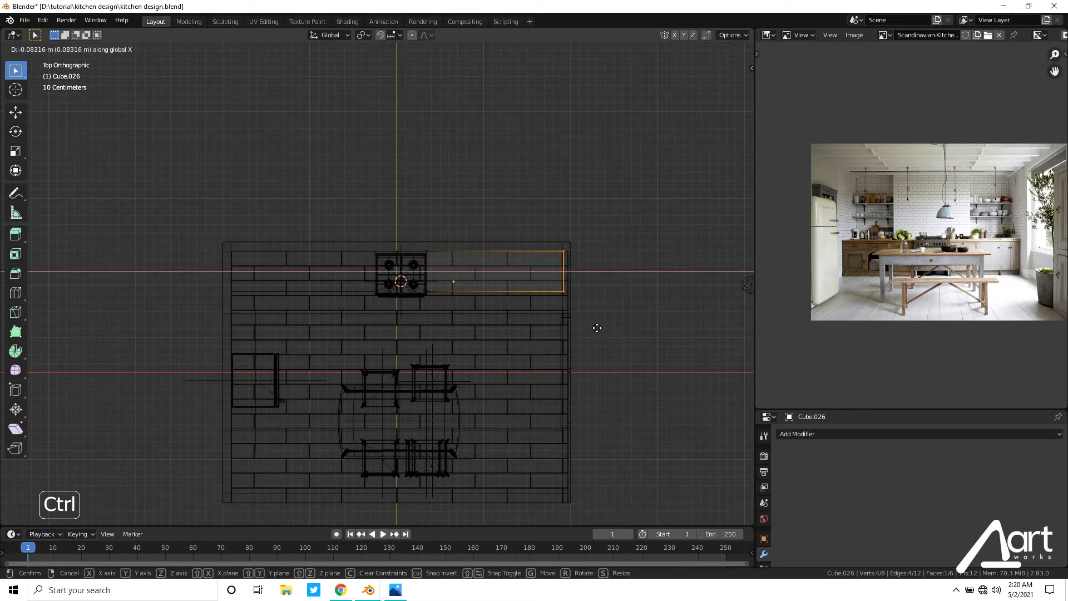
click(596, 328)
Adjust the duplicated block's far end along X so it meets the window wall.
key(shift+z)
mouse_move(568, 353)
middle_down()
mouse_move(584, 296)
mouse_move(525, 306)
mouse_move(571, 321)
mouse_move(565, 299)
middle_up()
scroll(579, 290, up, 3)
key(g)
key(x)
click(569, 320)
key(grave)
click(563, 270)
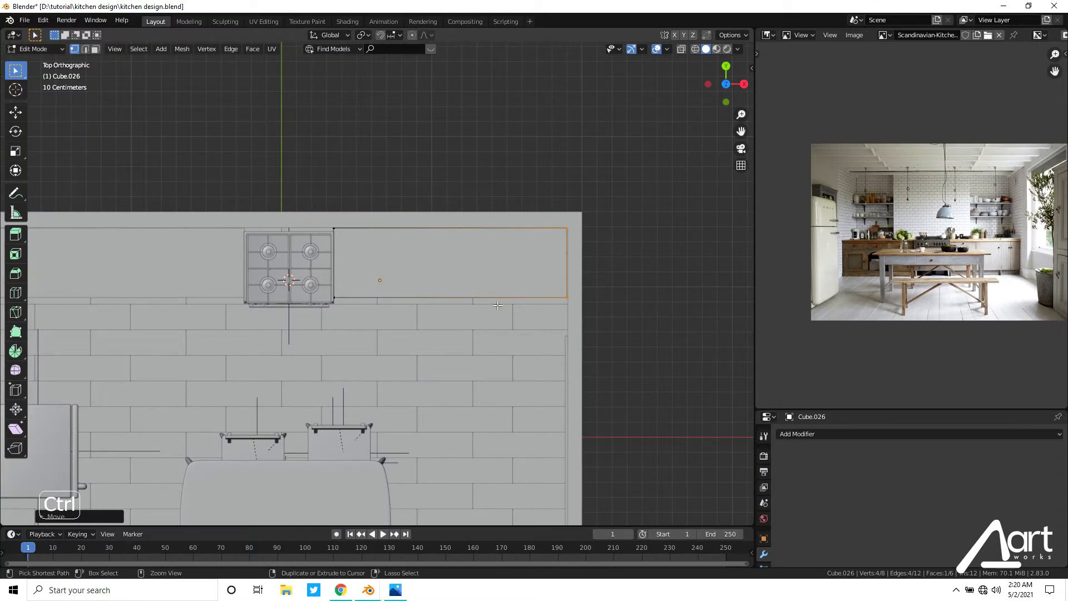
Add a loop cut across the counter block on the window side of the stove and shift it along X toward the window wall.
key(ctrl+r)
click(483, 297)
right_click(482, 297)
key(g)
key(x)
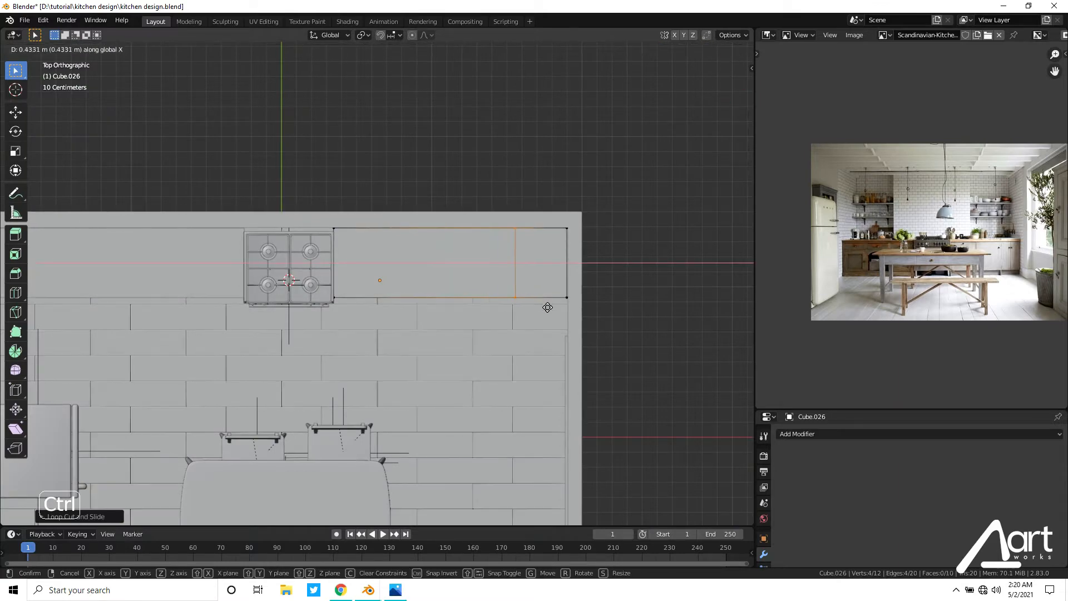
click(536, 301)
key(shift+z)
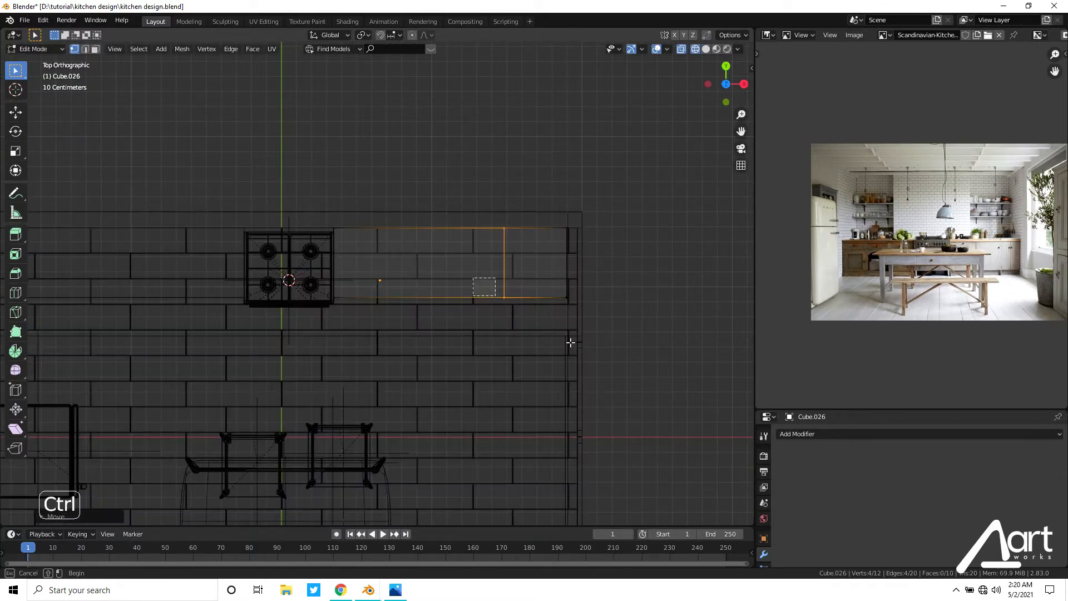
Extrude the block's front face near the window along Y to form an L-shaped counter along the window wall.
key(e)
key(y)
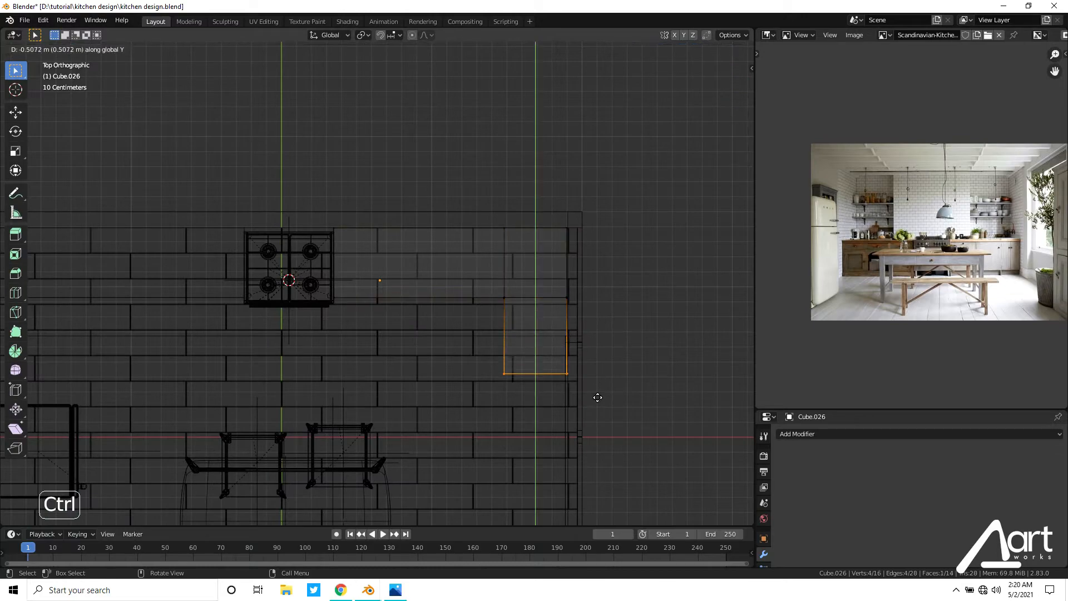
click(596, 426)
key(shift+z)
middle_drag(596, 427, 558, 319)
key(e)
key(y)
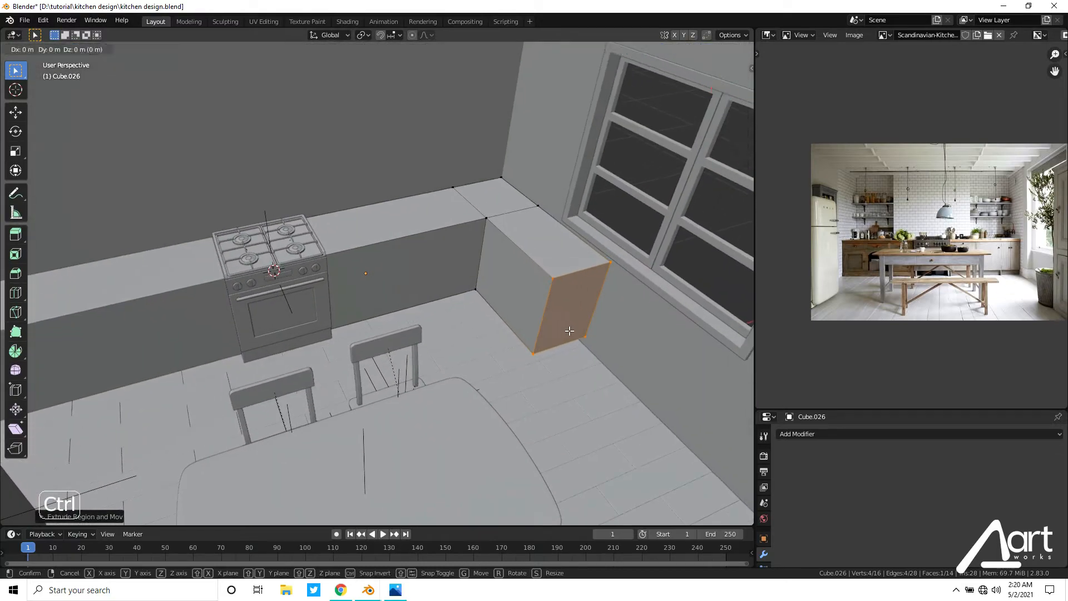
click(585, 359)
Examine the L-shaped counter against the stove, window and dining table from several angles.
scroll(584, 360, down, 3)
mouse_move(585, 360)
middle_down()
mouse_move(547, 358)
mouse_move(545, 370)
mouse_move(586, 373)
middle_up()
key(Tab)
key(alt+a)
middle_drag(551, 324, 578, 321)
scroll(579, 321, up, 2)
click(517, 246)
middle_drag(516, 246, 452, 272)
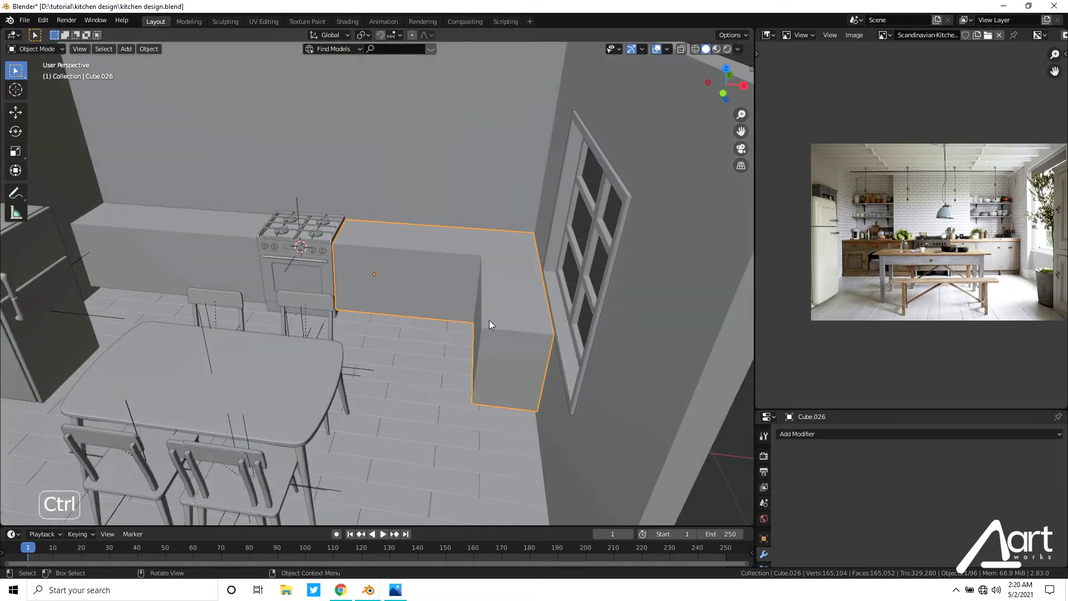
middle_drag(512, 352, 567, 300)
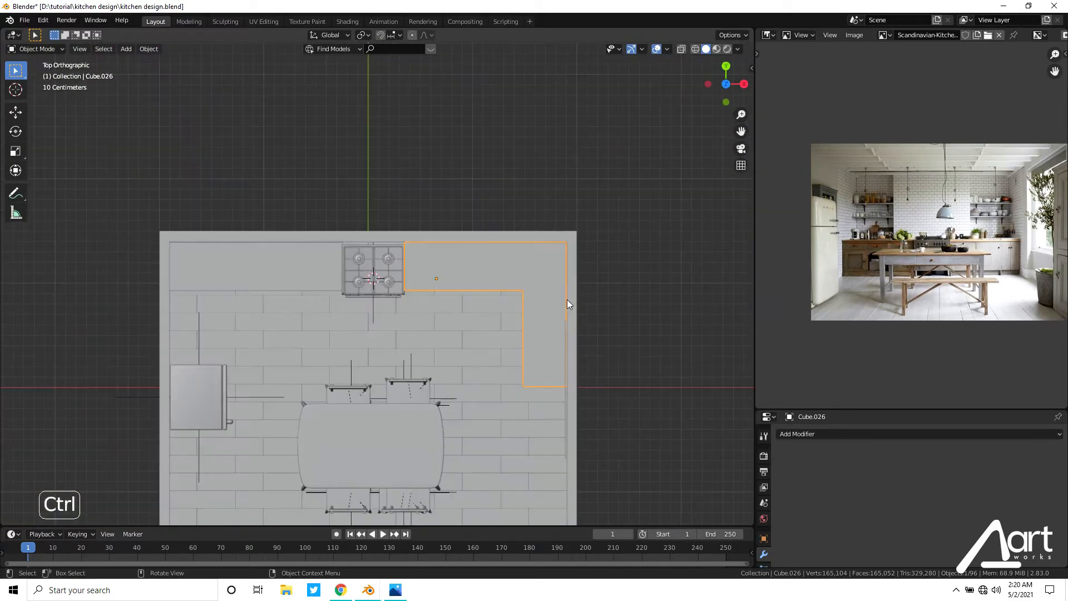
Delete the L-shaped counter block between the stove and the window wall.
key(Tab)
key(shift+z)
key(Tab)
key(Delete)
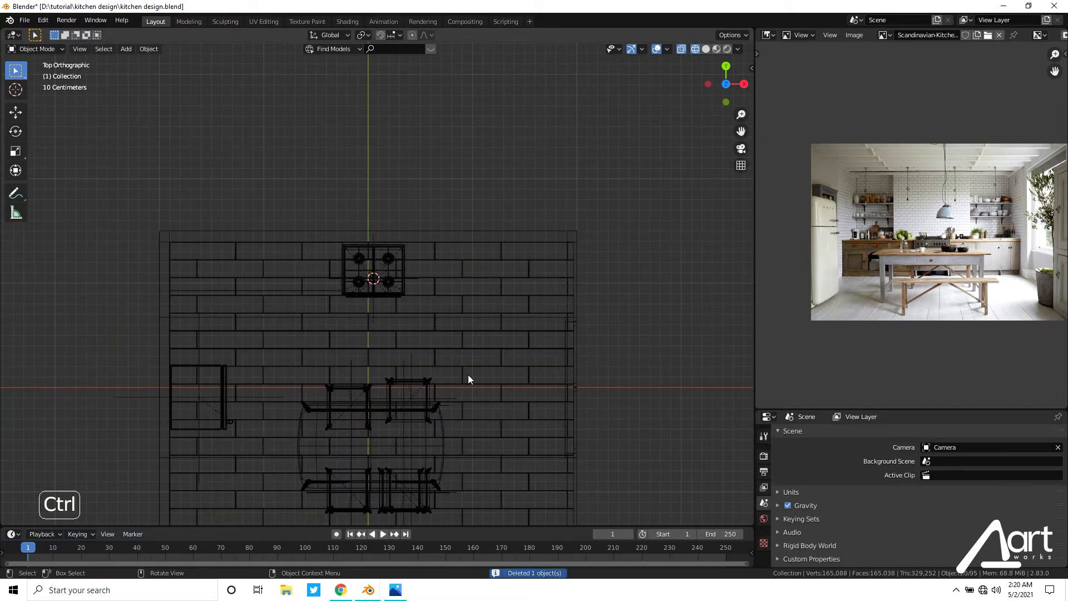
key(shift+z)
Duplicate the remaining counter block and move the copy along X to the window side of the stove.
key(ctrl+z)
key(g)
key(x)
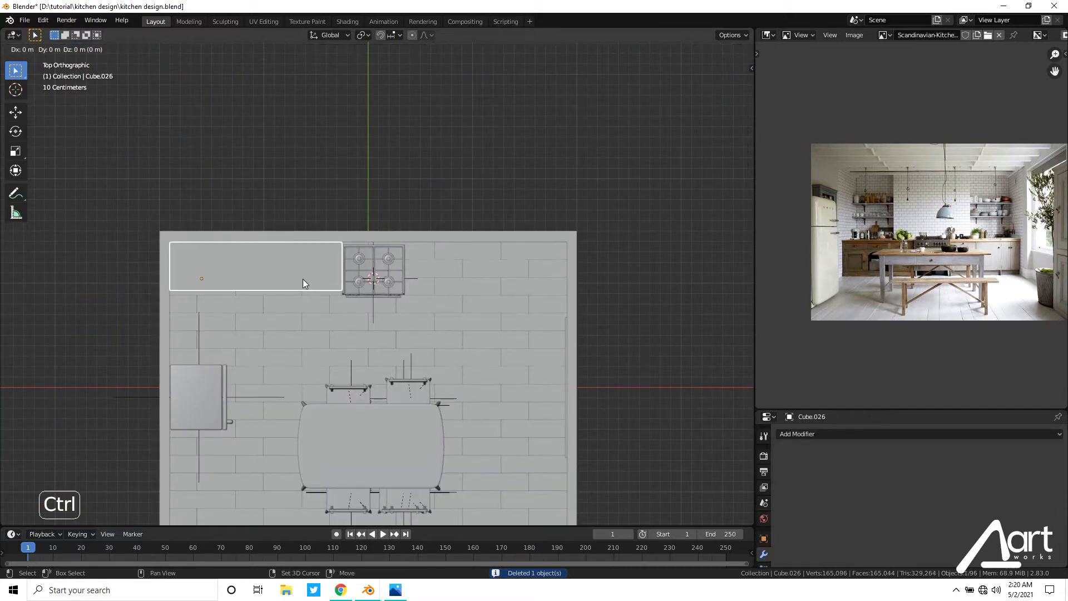
click(529, 302)
Move the new block's stove-side vertices about 0.1 m along X to meet the stove's edge.
key(Tab)
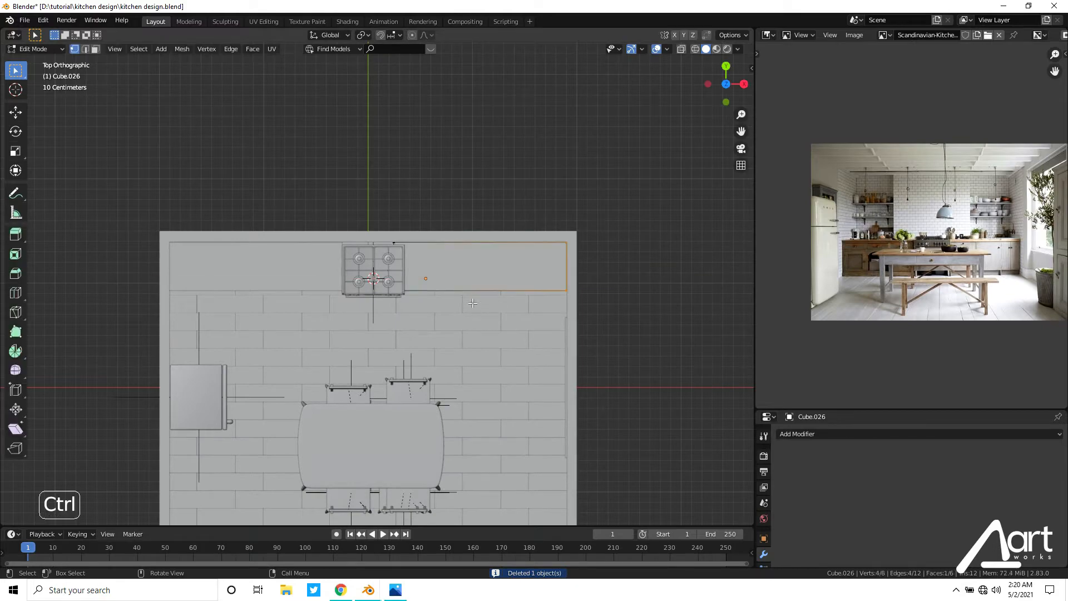
key(shift+z)
key(g)
key(x)
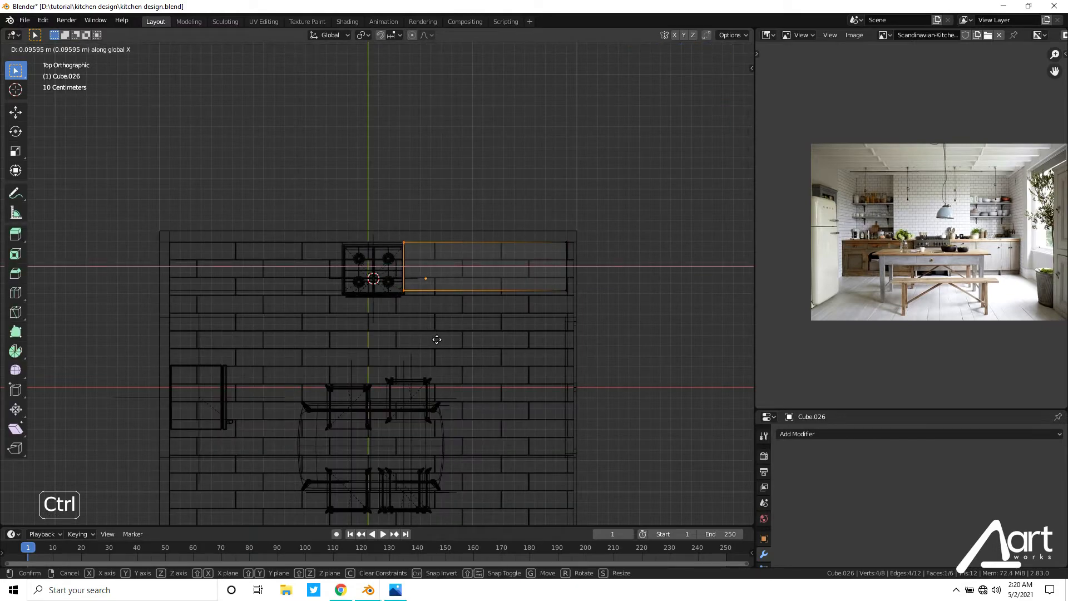
click(438, 340)
key(shift+z)
key(Tab)
Fine-tune the new block's stove-side end along X so it fits against the stove.
middle_drag(424, 280, 467, 301)
click(456, 263)
key(Tab)
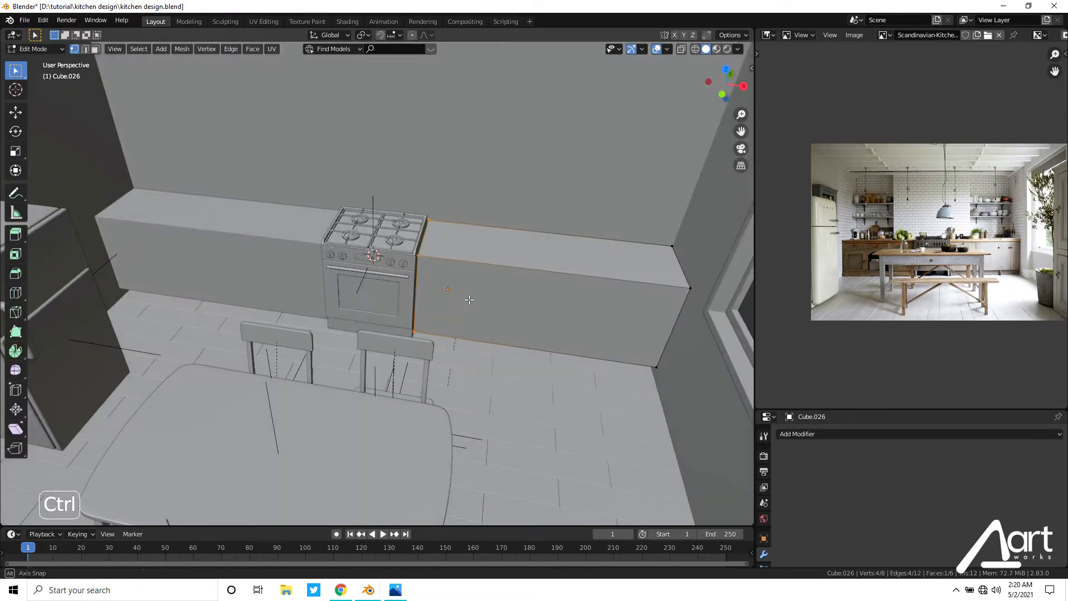
scroll(469, 301, up, 2)
key(g)
key(x)
click(469, 301)
key(Tab)
Review the straight counters and the room's overall layout from several angles, including the front.
scroll(466, 304, down, 2)
middle_drag(466, 304, 508, 307)
key(alt+a)
scroll(459, 291, down, 2)
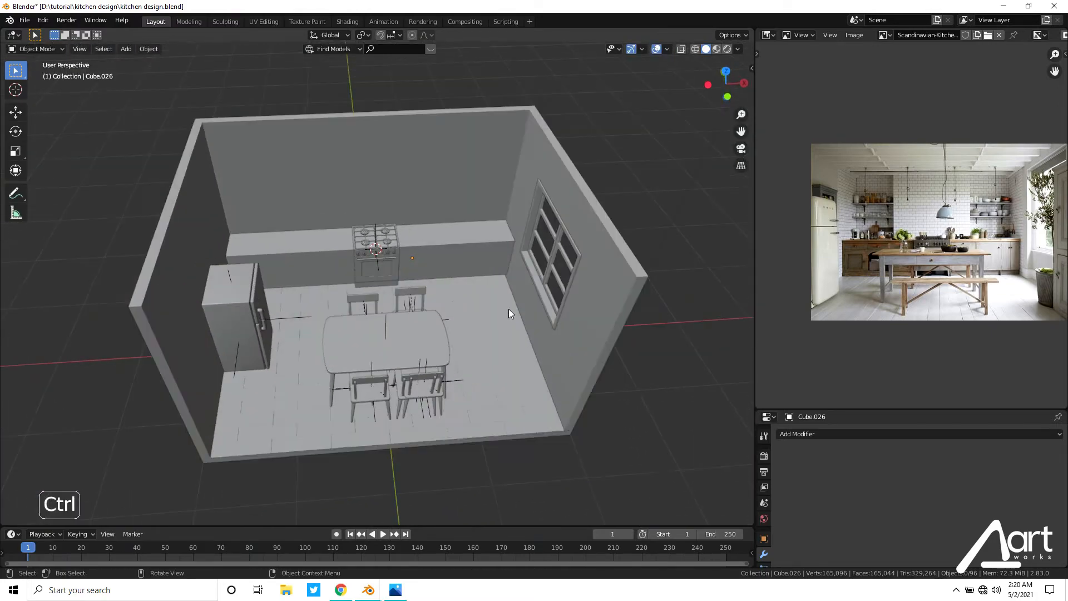
middle_drag(497, 210, 429, 295)
middle_drag(245, 208, 379, 187)
scroll(366, 190, down, 1)
key(grave)
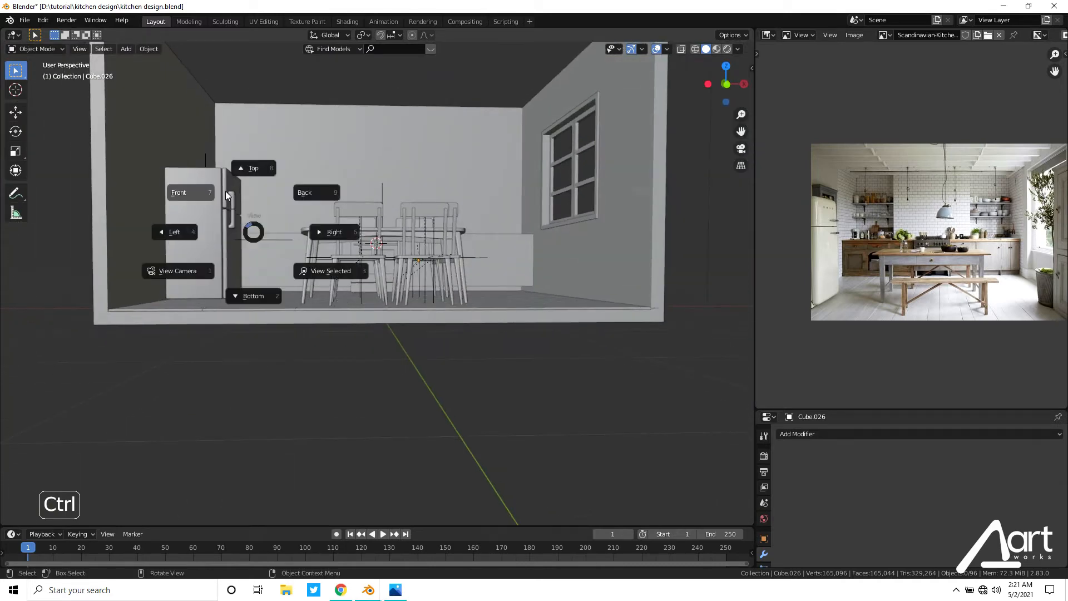
click(225, 192)
shift+middle_drag(241, 196, 321, 223)
scroll(322, 222, up, 1)
middle_drag(470, 170, 427, 199)
Reveal the hidden objects in the scene and clear the selection.
key(a)
key(a)
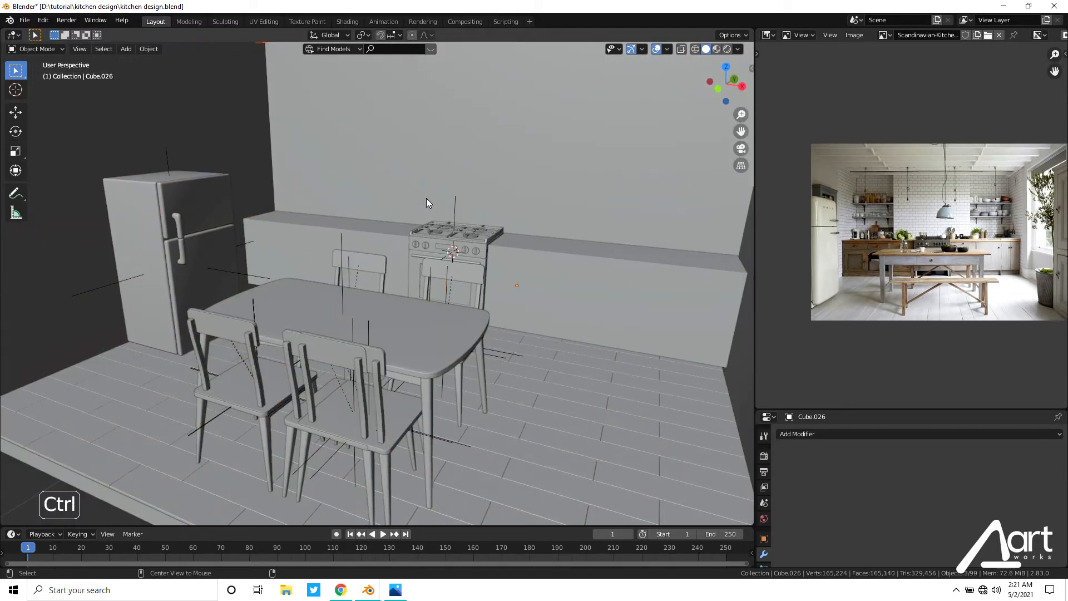
scroll(430, 208, down, 4)
key(alt+h)
key(a)
key(a)
middle_drag(429, 208, 427, 239)
scroll(445, 275, up, 1)
key(grave)
click(379, 190)
scroll(440, 214, up, 2)
scroll(436, 278, up, 4)
middle_drag(437, 278, 417, 245)
Duplicate the front face of the counter block on the refrigerator side of the stove.
click(391, 226)
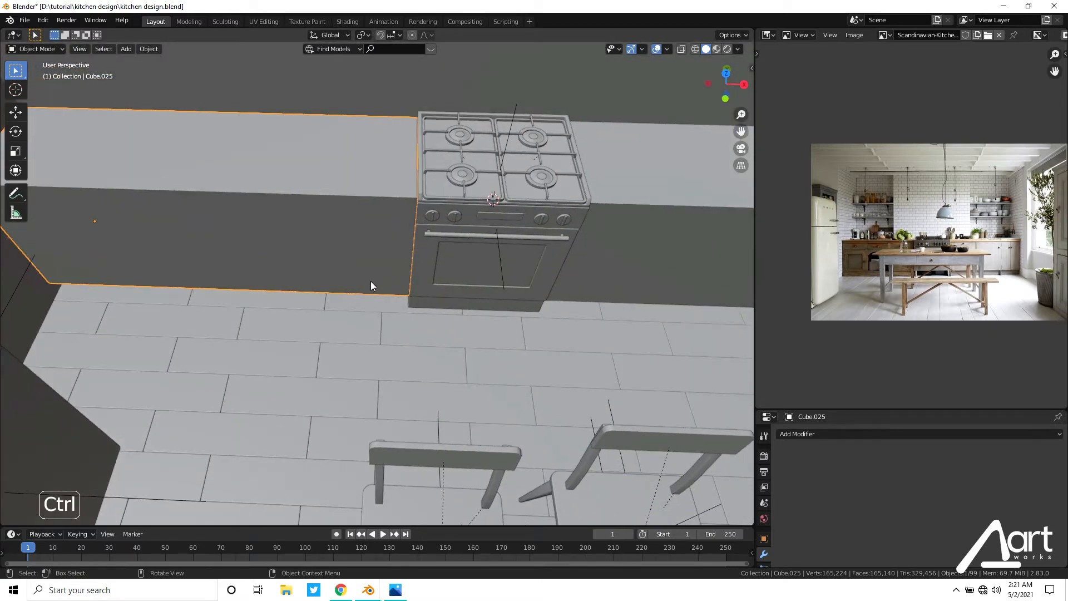
key(Tab)
key(grave)
click(373, 225)
key(shift+z)
scroll(305, 267, down, 2)
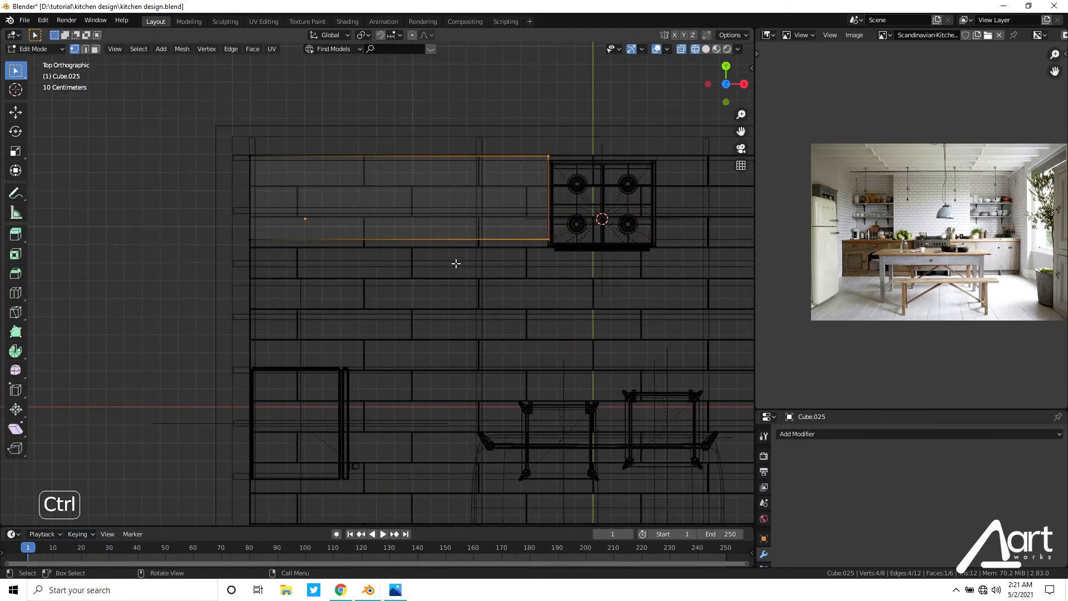
drag(231, 207, 647, 298)
scroll(510, 298, up, 1)
middle_drag(510, 298, 487, 247)
key(shift+z)
click(514, 280)
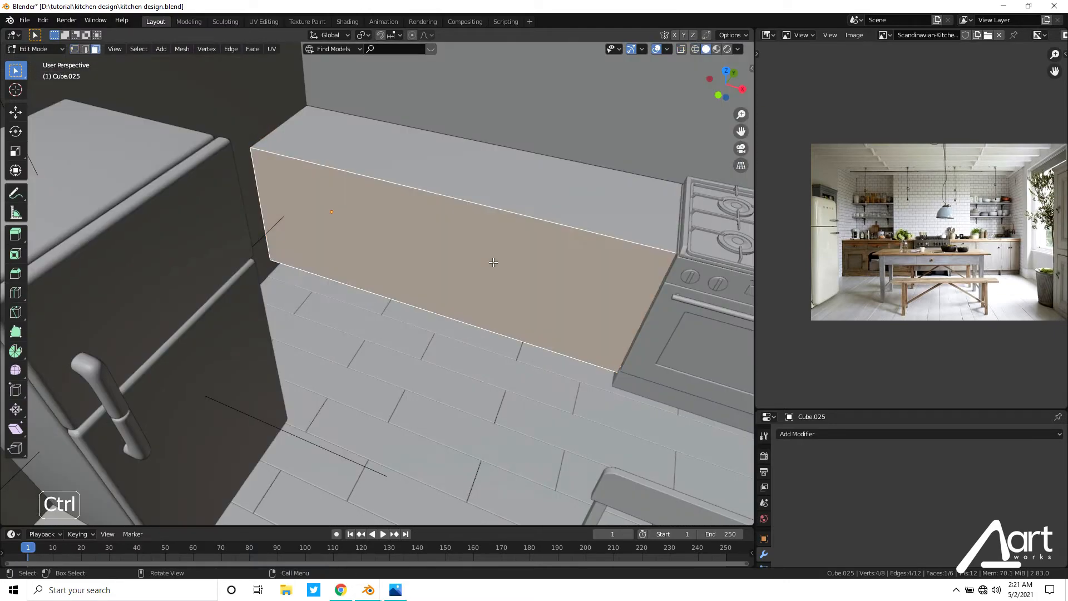
key(e)
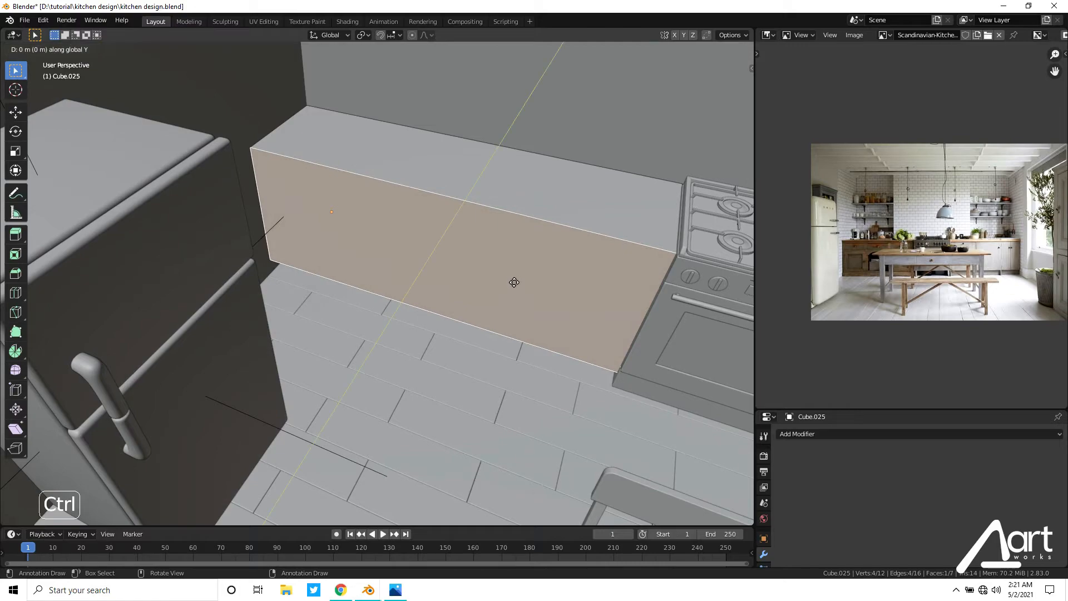
click(513, 282)
Separate the duplicated front face from the counter block into its own object.
middle_drag(512, 282, 518, 315)
click(726, 79)
key(shift+z)
mouse_move(497, 280)
middle_down()
mouse_move(483, 266)
mouse_move(484, 234)
middle_up()
key(shift+z)
key(p)
click(492, 246)
key(Tab)
Set the separated front panel's origin to its geometry.
mouse_move(503, 281)
middle_down()
mouse_move(514, 245)
mouse_move(512, 269)
middle_up()
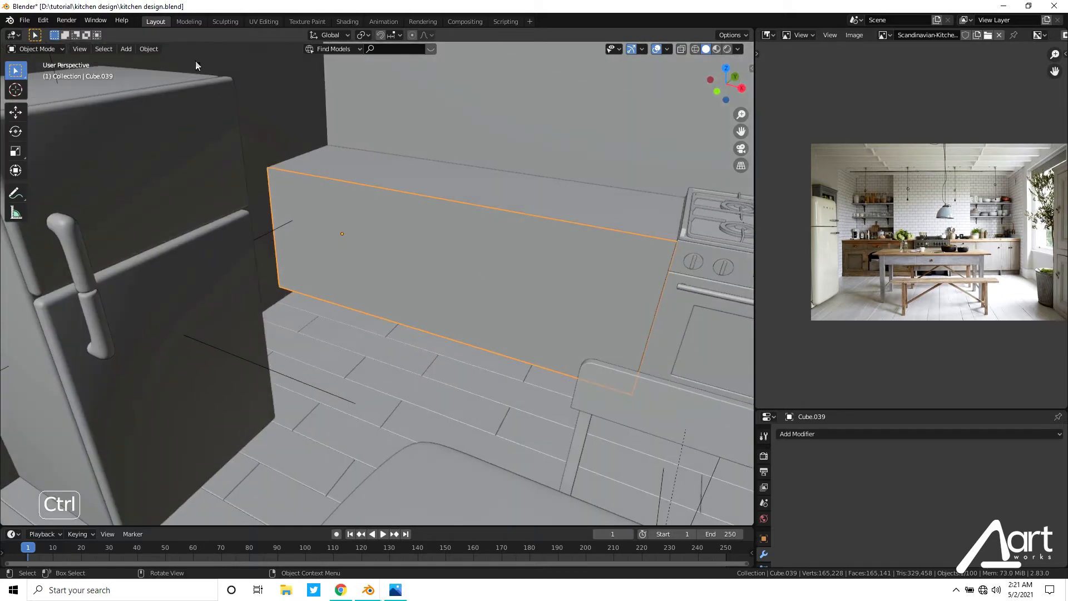
click(149, 49)
mouse_move(220, 73)
click(303, 85)
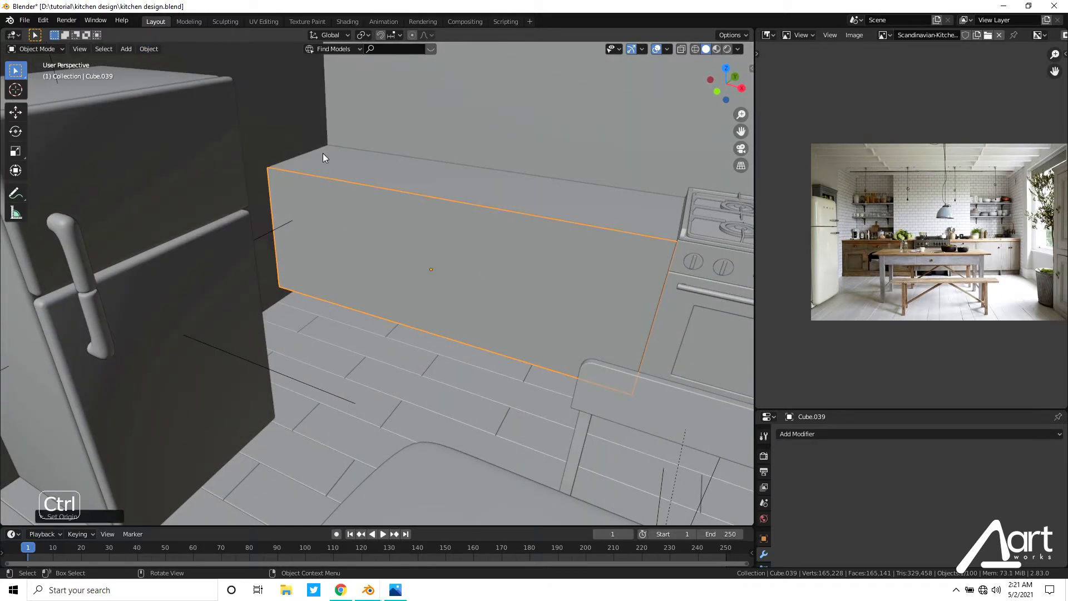
Divide the front panel into four equal sections with three vertical loop cuts.
key(Tab)
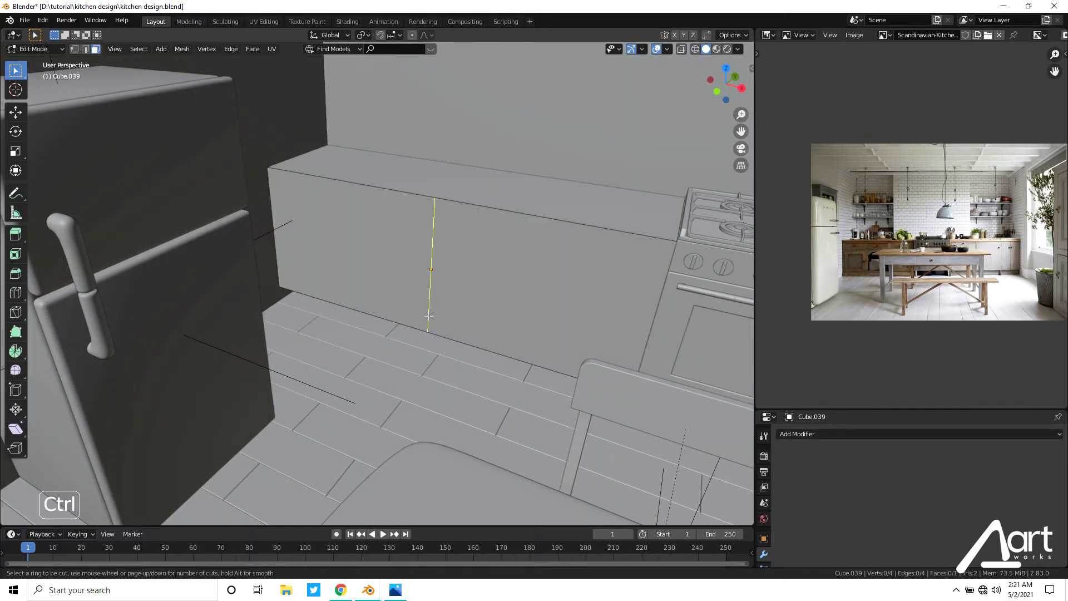
click(428, 316)
middle_drag(429, 315, 340, 245)
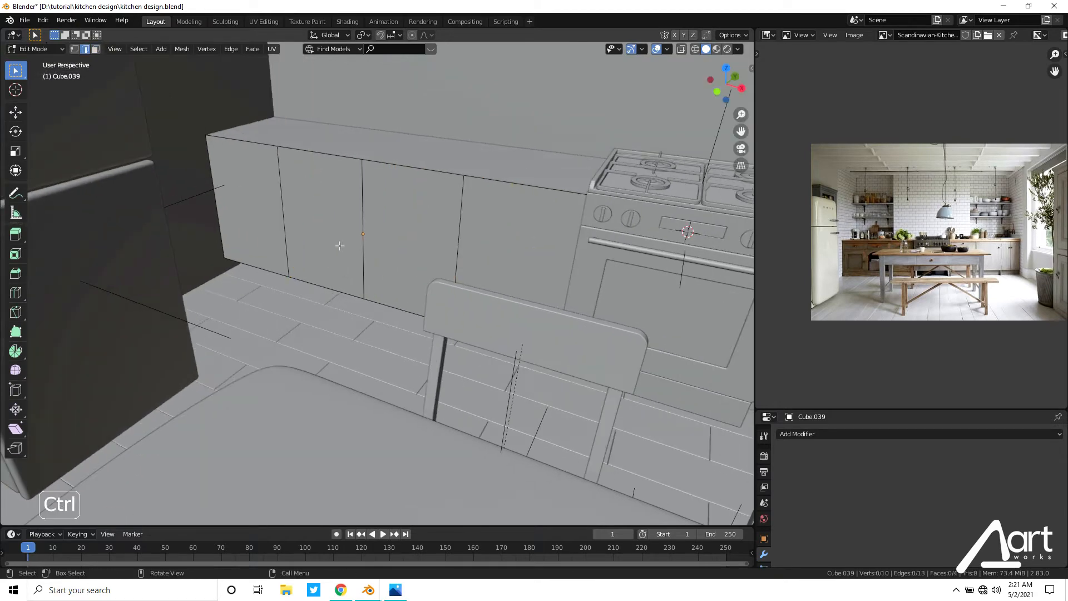
Separate the panel section farthest from the stove as its own object and delete the rest of the panel.
click(513, 234)
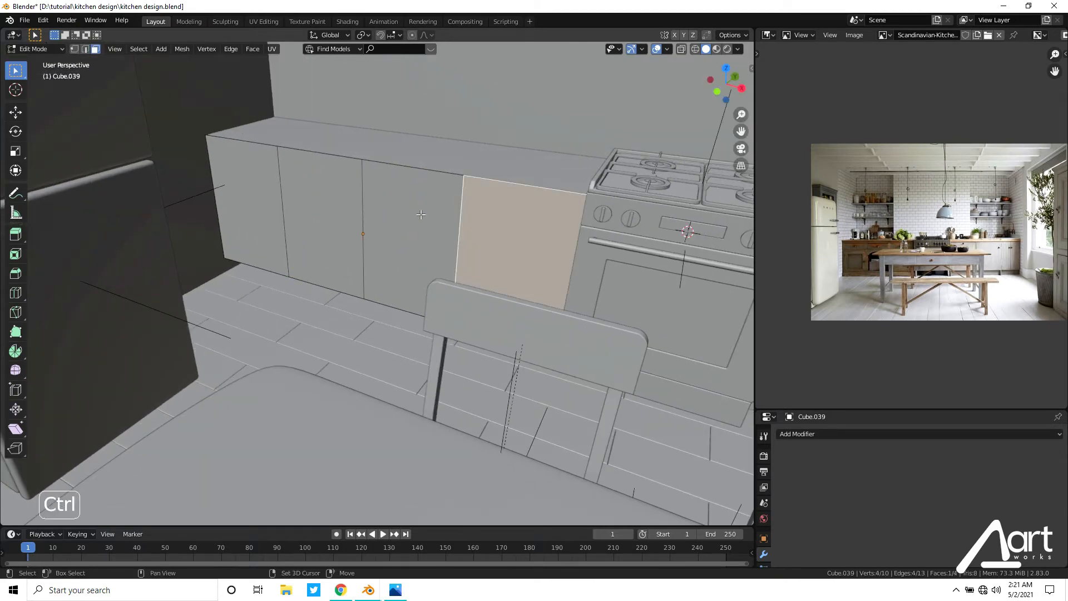
ctrl+click(330, 201)
click(276, 198)
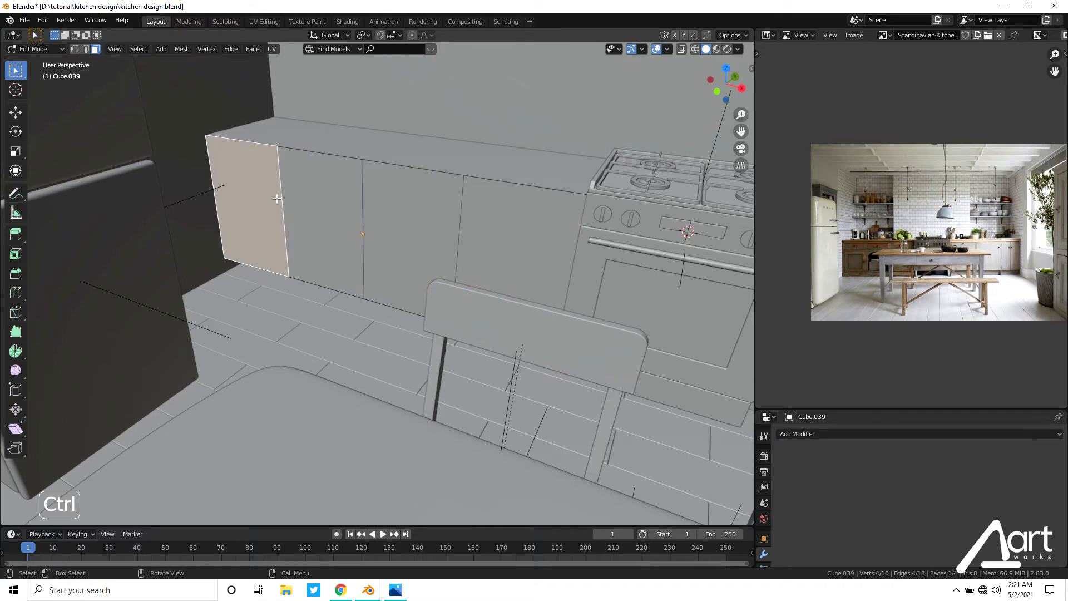
key(p)
click(276, 198)
key(Tab)
key(x)
click(312, 203)
Extrude the remaining panel section about 0.014 m along Y to give the cabinet door thickness.
click(265, 184)
middle_drag(264, 185, 311, 240)
key(KP_7)
scroll(384, 244, up, 4)
key(Tab)
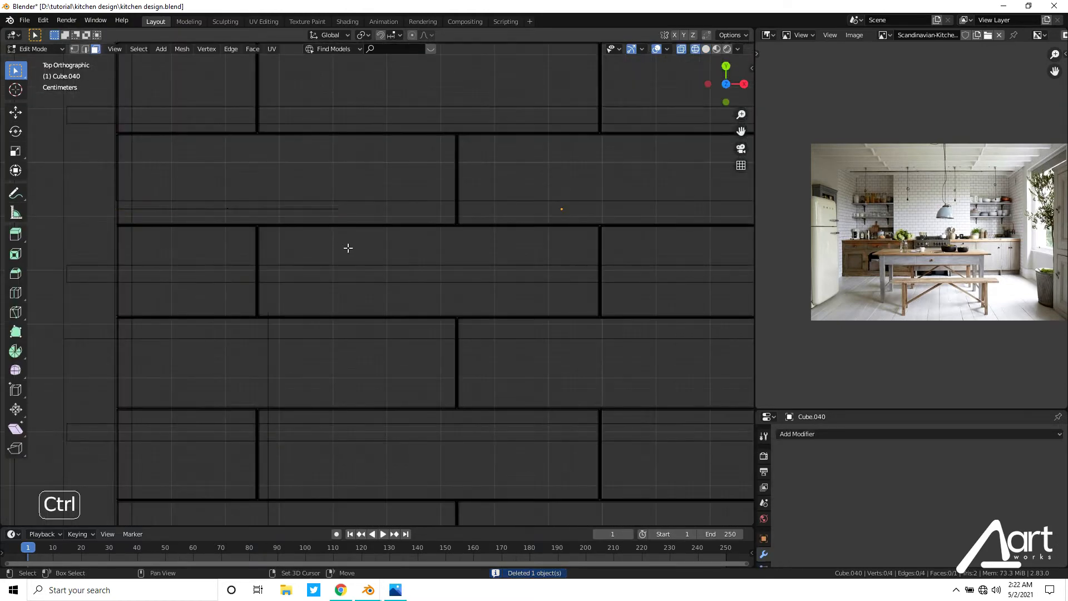
scroll(440, 310, up, 4)
key(a)
key(e)
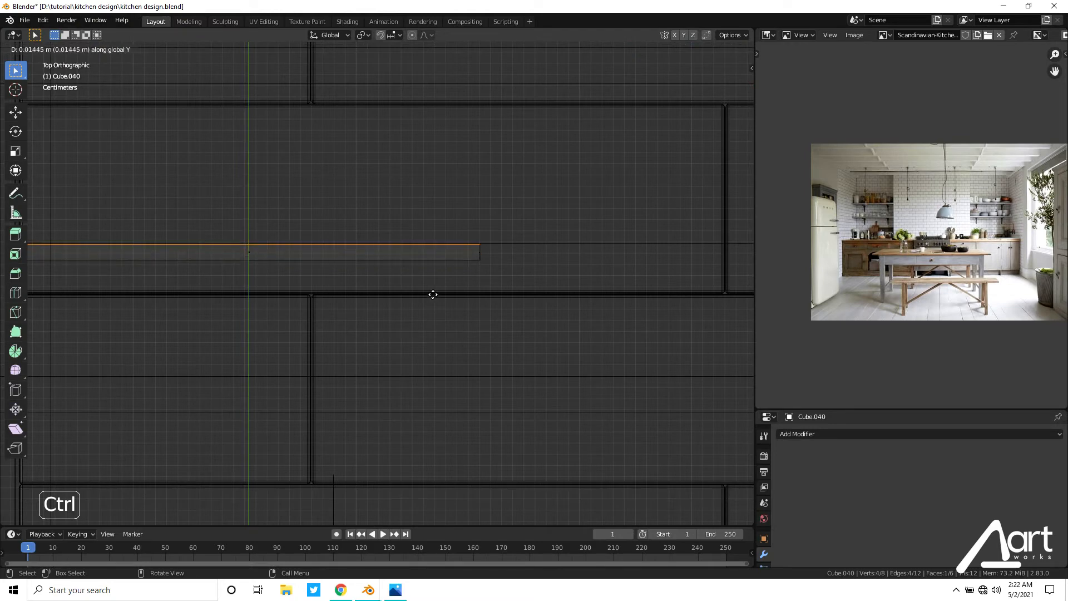
click(433, 294)
Inset the front face of the cabinet door to create a border frame.
middle_drag(434, 300, 327, 205)
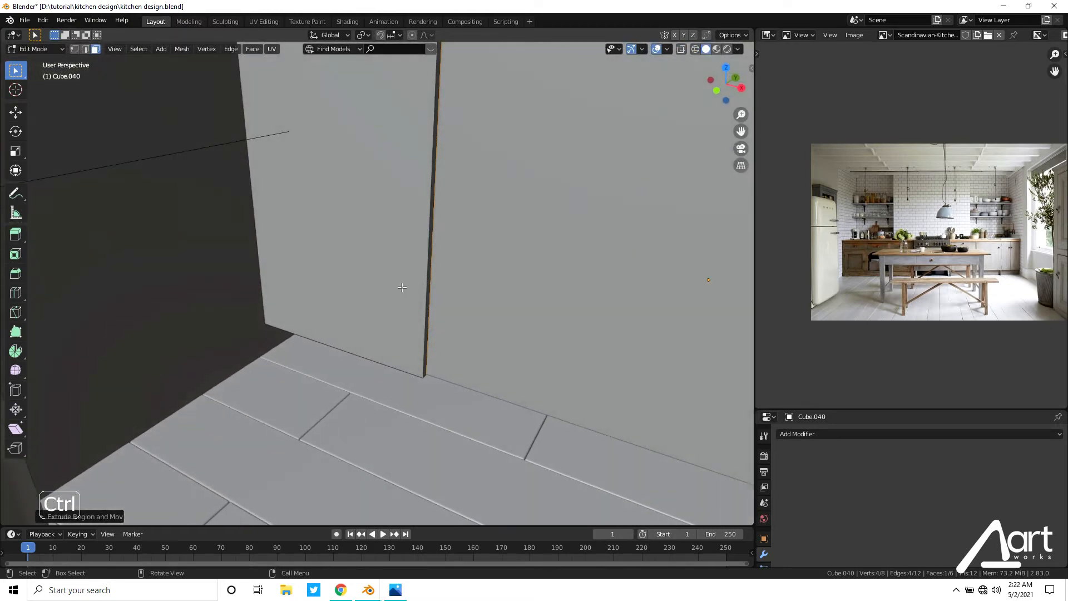
middle_drag(400, 291, 385, 259)
mouse_move(393, 317)
middle_down()
mouse_move(379, 289)
mouse_move(398, 316)
middle_up()
click(370, 262)
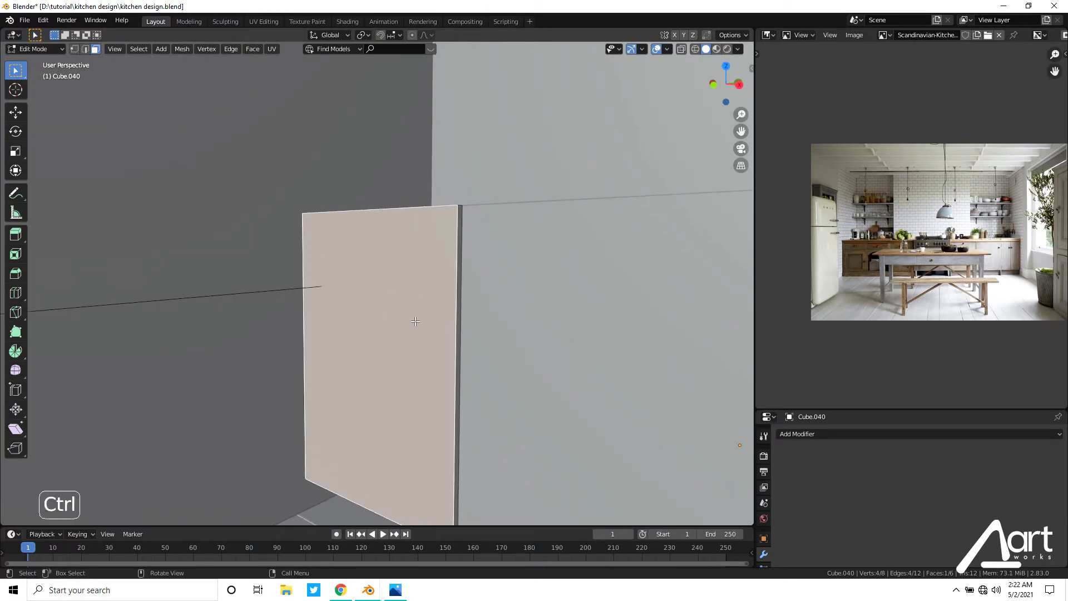
key(i)
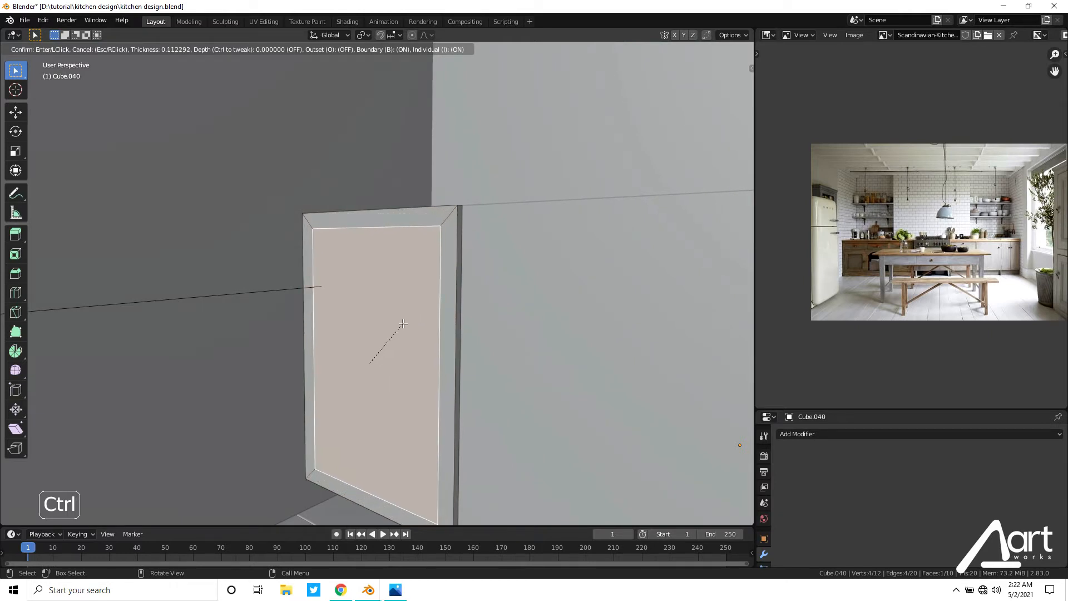
click(408, 322)
Extrude the door's inset face about 0.004 m inward along Y to recess the center panel.
middle_drag(408, 321, 406, 345)
scroll(407, 345, up, 1)
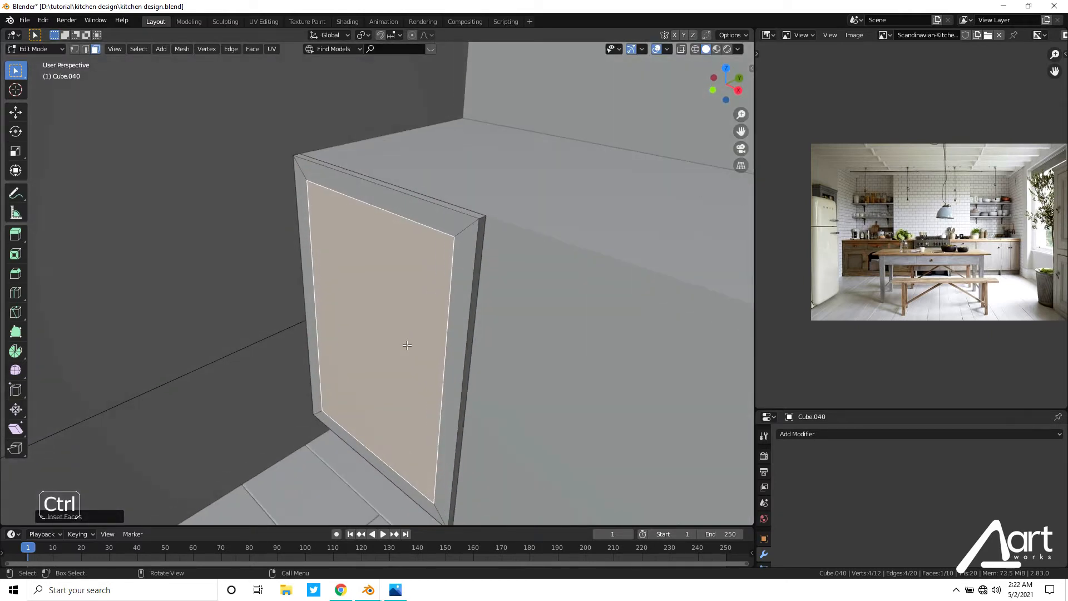
key(e)
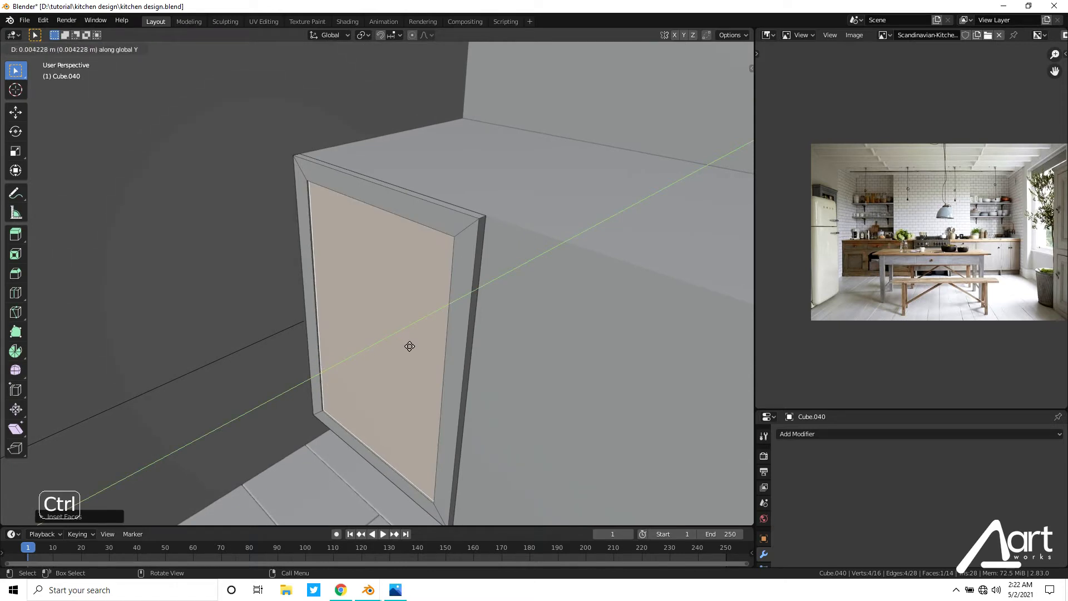
click(409, 347)
key(Tab)
Set the cabinet door's origin to the 3D cursor.
middle_drag(415, 338, 449, 353)
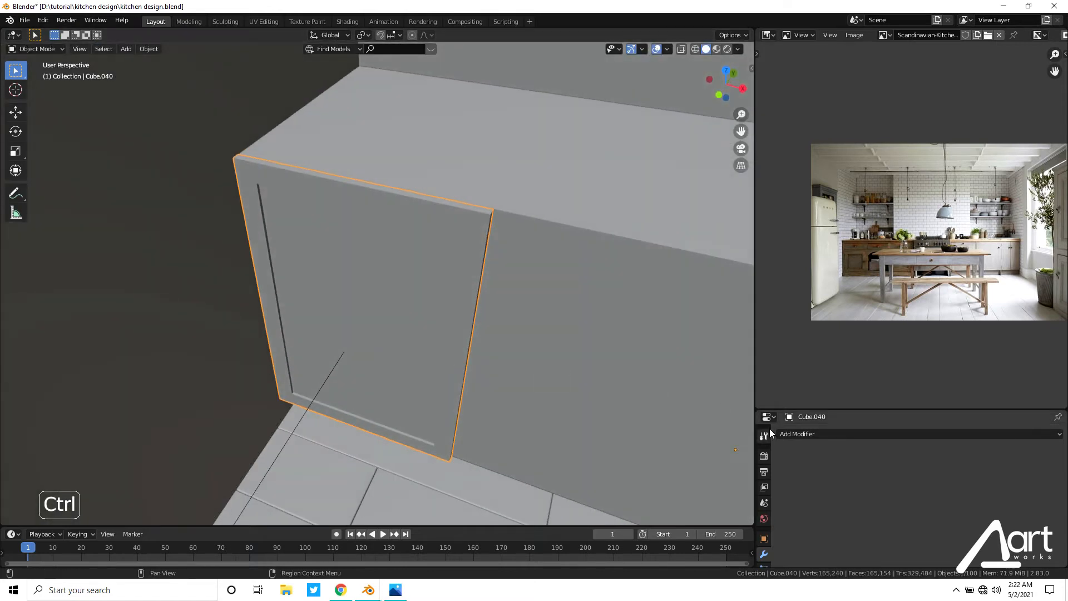
click(139, 52)
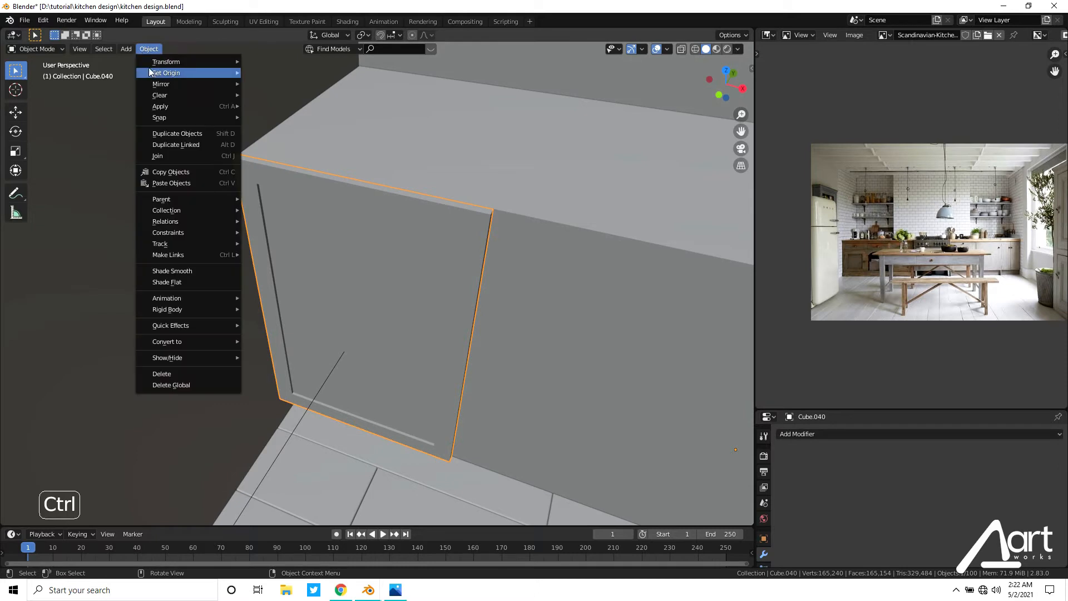
mouse_move(154, 74)
click(278, 98)
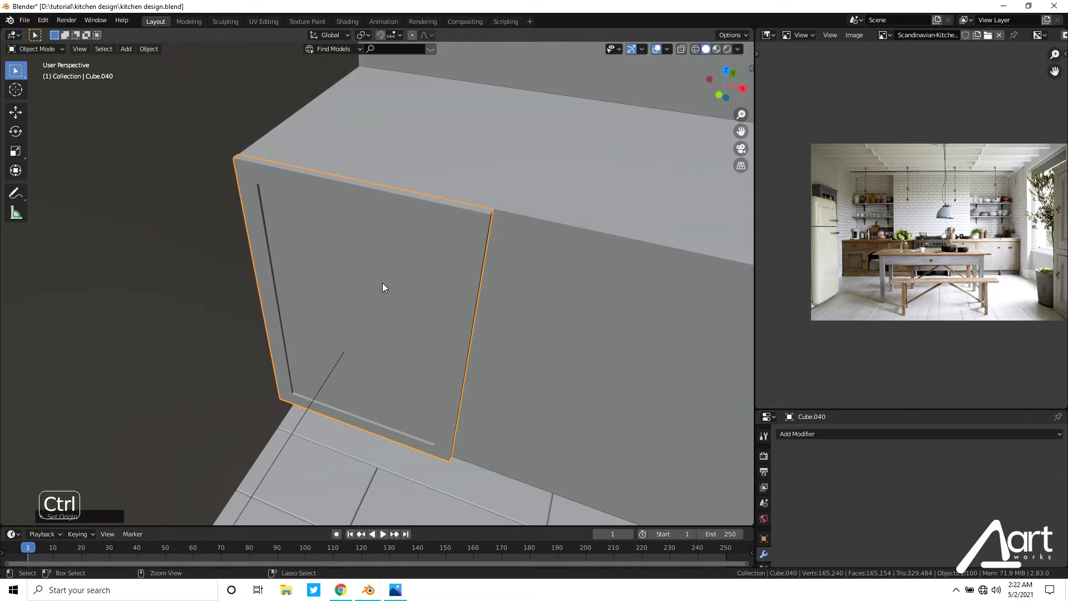
Apply the cabinet door's object transform and add a Bevel modifier to it.
key(ctrl+a)
click(383, 282)
click(779, 436)
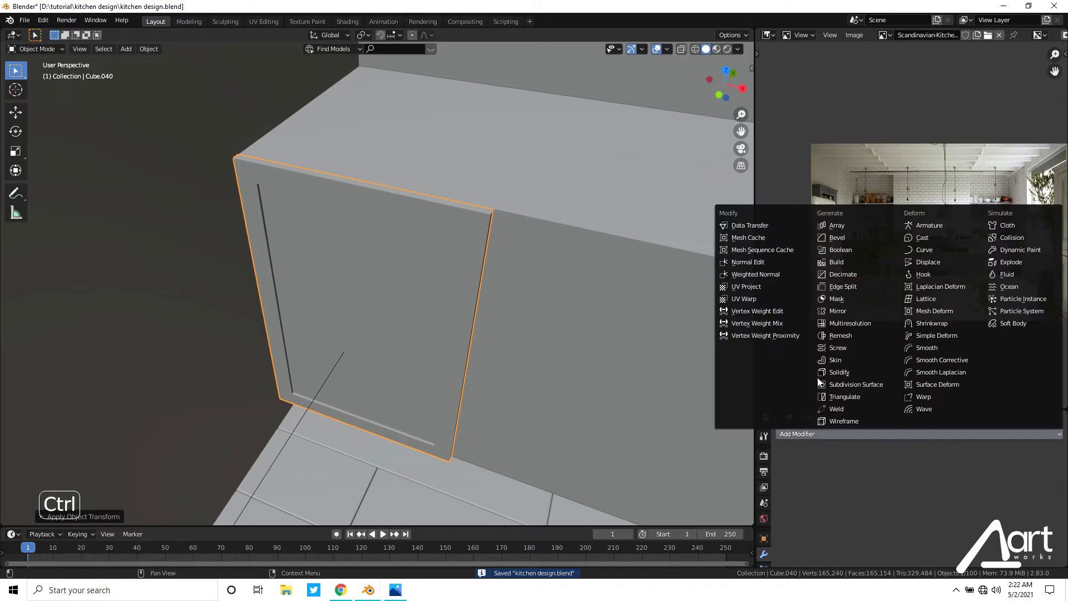
click(838, 234)
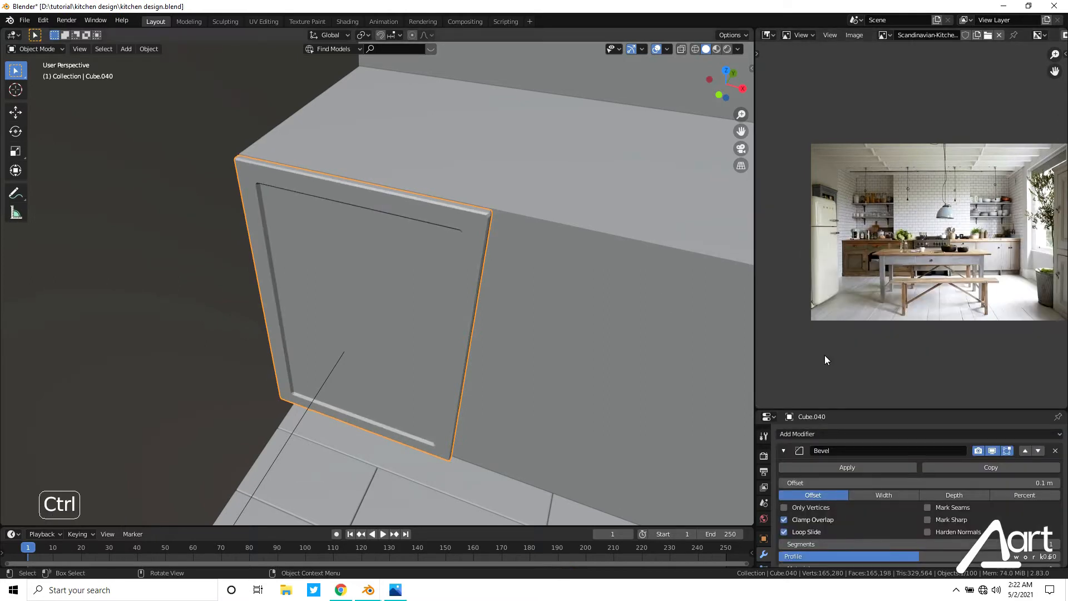
Set the door's bevel offset to 0.001 m.
click(1001, 481)
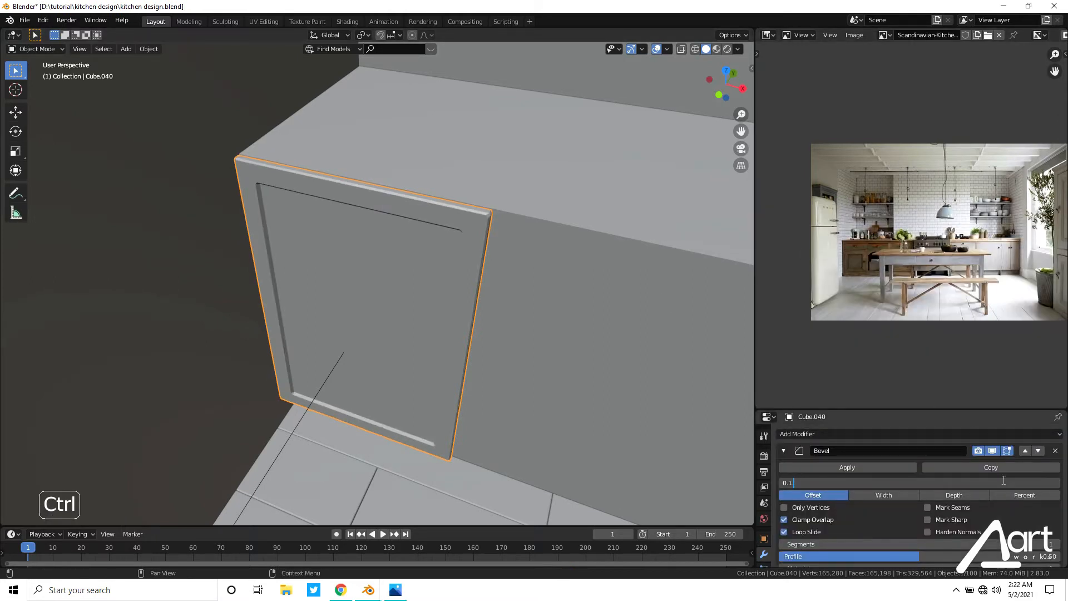
text(0.003)
key(Return)
click(1003, 478)
text(0.002)
key(Return)
middle_drag(634, 420, 434, 389)
click(1009, 483)
text(0.001)
key(Return)
Raise the door bevel's segment count to 3.
scroll(553, 360, down, 3)
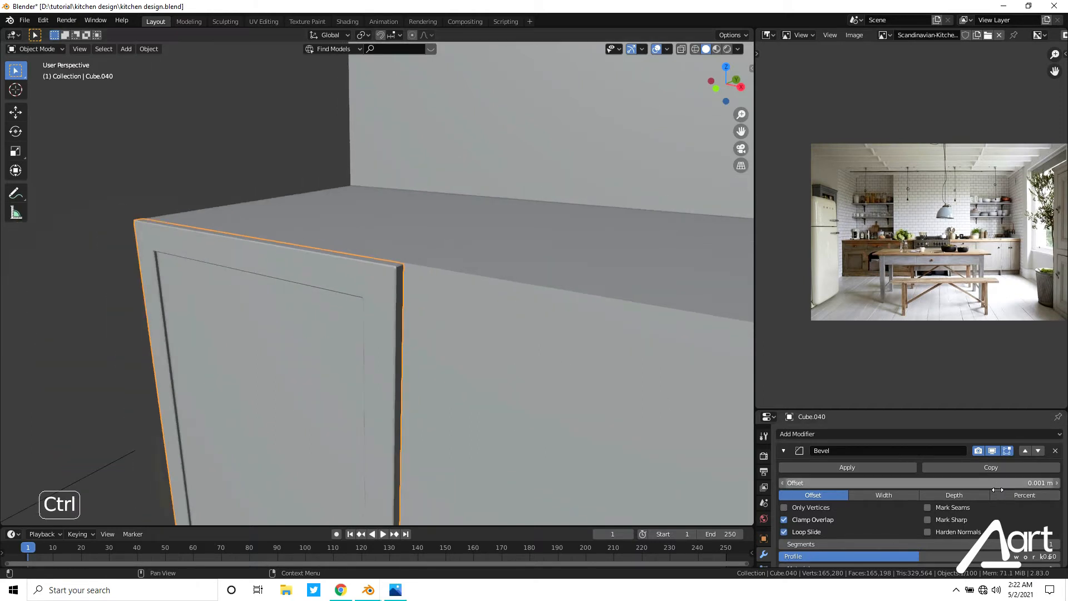
ctrl+scroll(1060, 543, up, 2)
middle_drag(373, 295, 389, 238)
key(grave)
click(414, 255)
shift+middle_drag(433, 290, 379, 196)
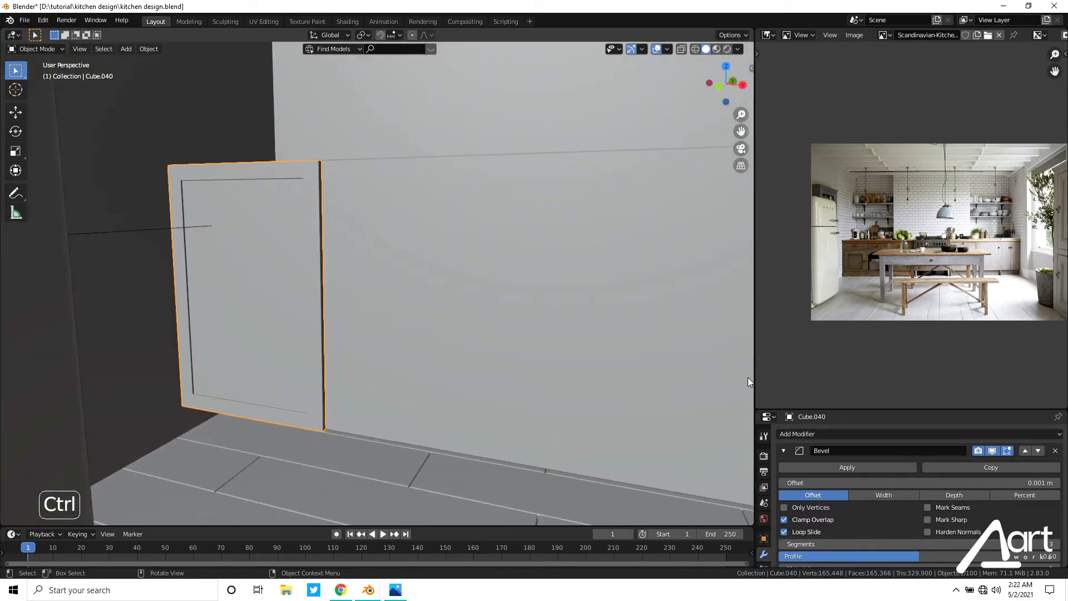
Add an Array modifier to the cabinet door and raise its bevel segments to 4.
click(827, 434)
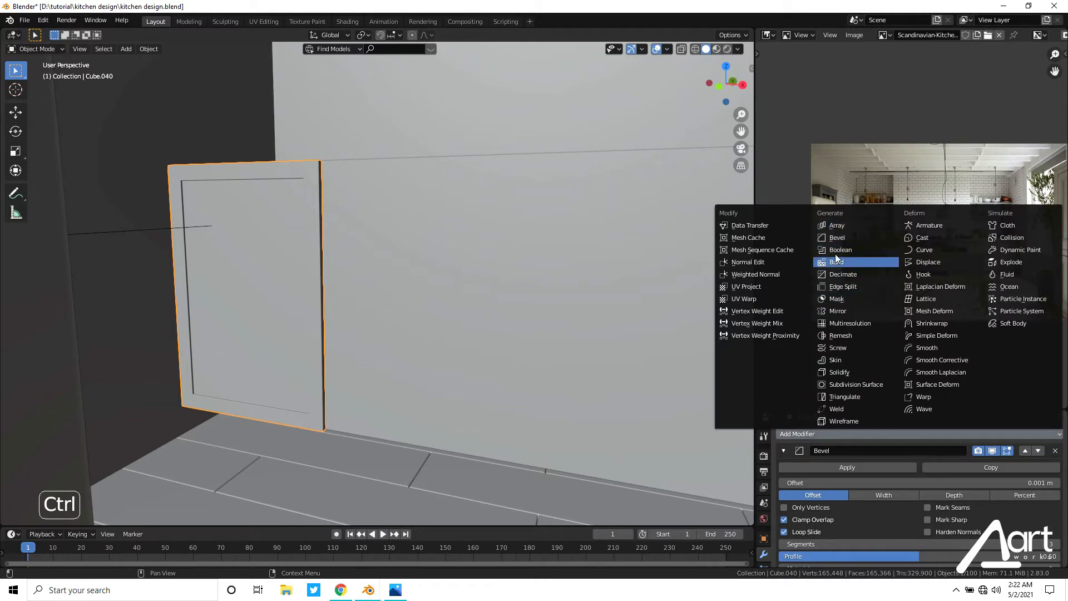
click(836, 227)
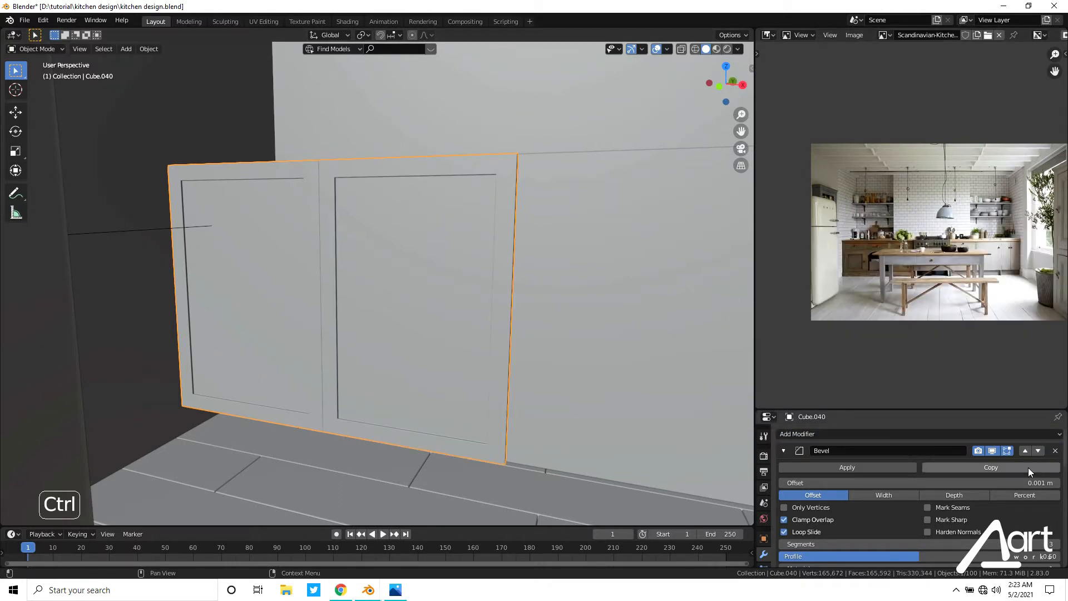
scroll(1058, 509, down, 2)
click(1057, 500)
scroll(674, 376, down, 2)
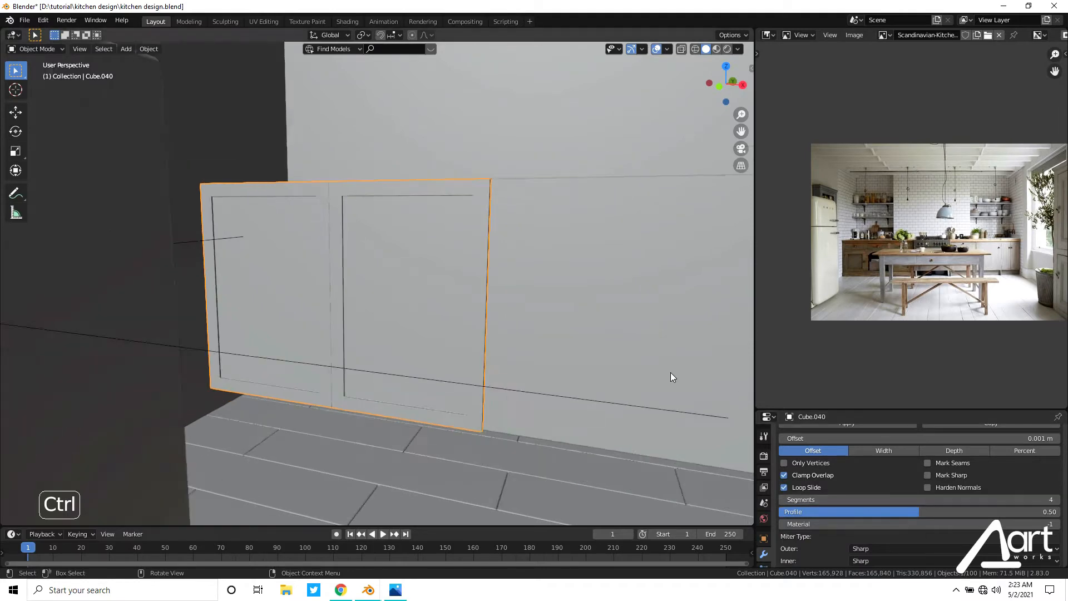
shift+middle_drag(749, 417, 705, 411)
Set the door array's count to 4 so the doors fill the counter front up to the stove.
scroll(945, 465, down, 5)
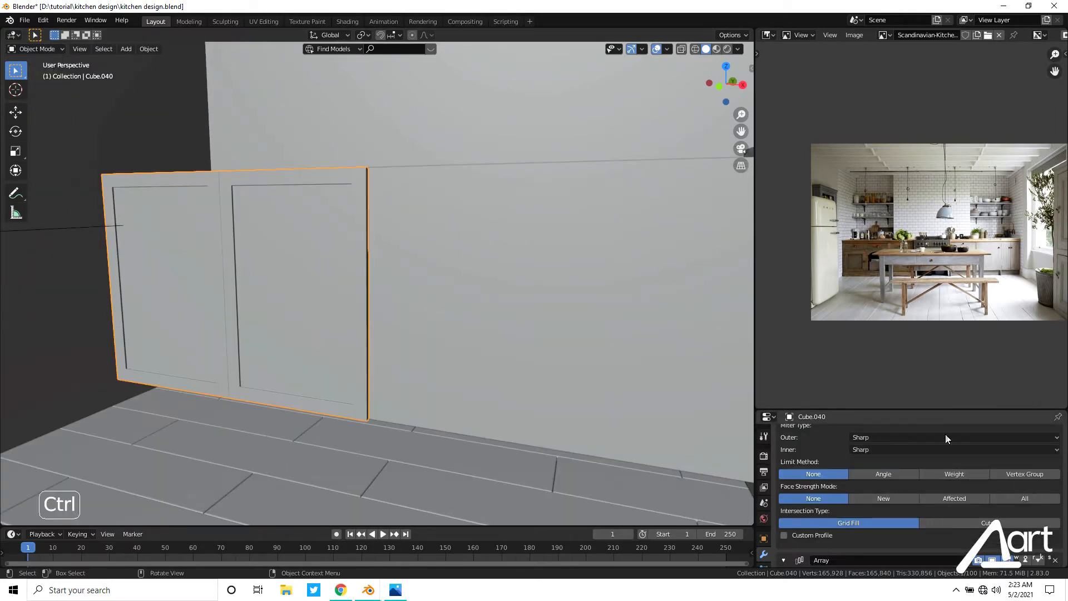
scroll(1030, 506, down, 4)
click(1057, 516)
click(1057, 516)
scroll(563, 379, down, 2)
middle_drag(563, 380, 264, 286)
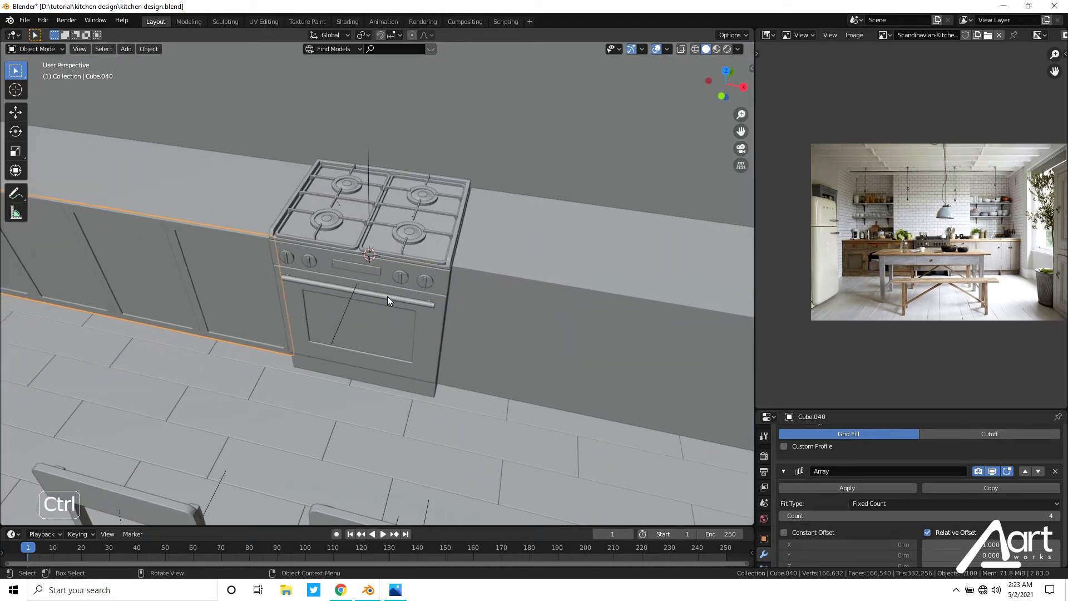
Try to duplicate the row of doors along X onto the counter right of the stove, and delete the copy.
key(shift+d)
key(x)
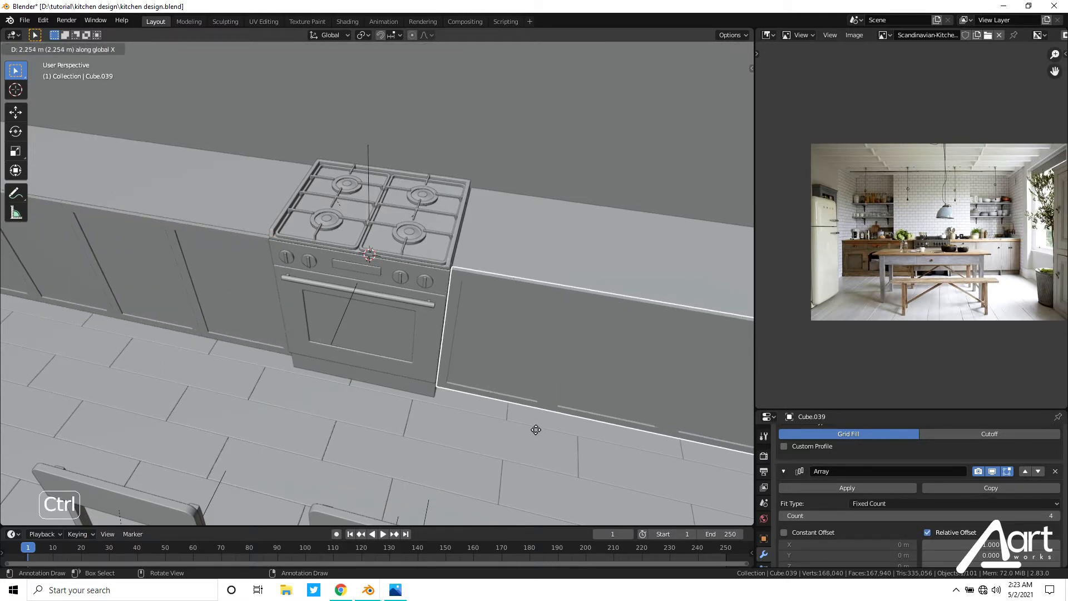
click(536, 429)
shift+middle_drag(535, 429, 366, 364)
middle_drag(432, 355, 534, 353)
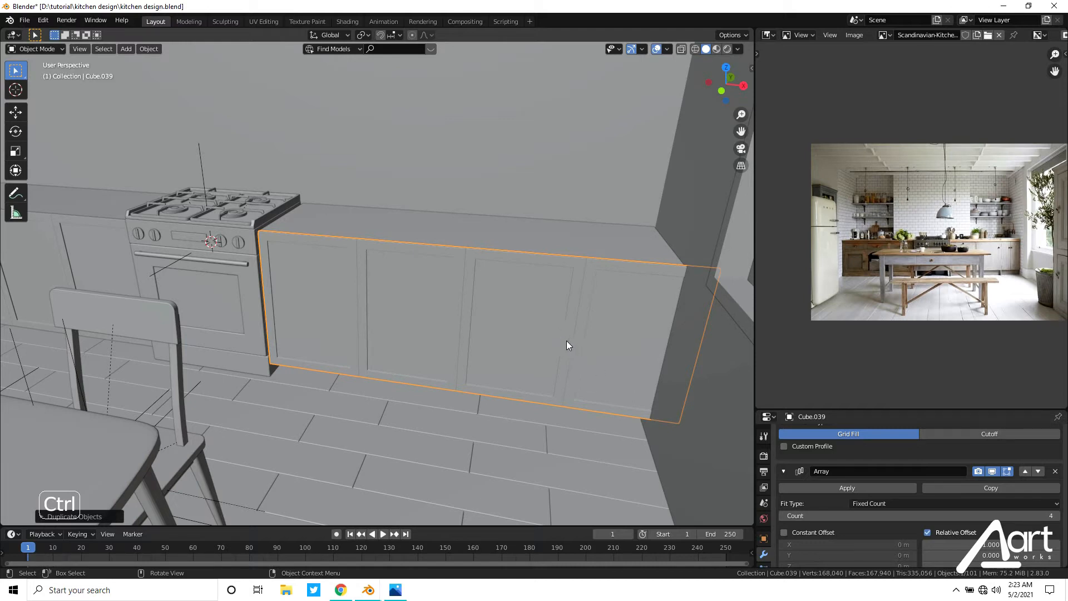
key(x)
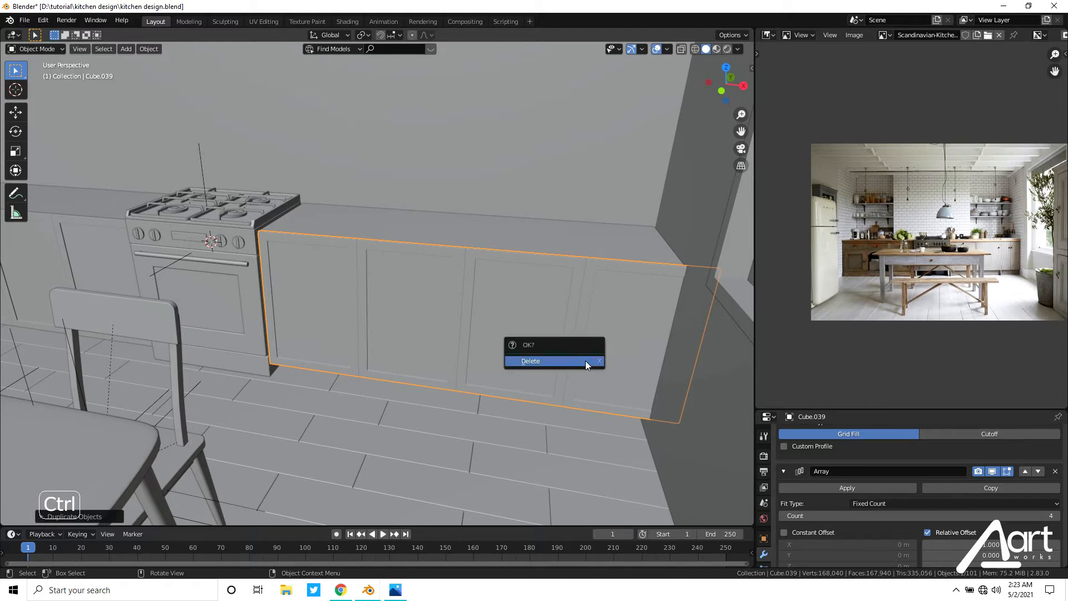
click(585, 362)
Enter editing on the counter block right of the stove and select its front face.
click(462, 257)
mouse_move(462, 257)
middle_down()
mouse_move(464, 302)
mouse_move(432, 307)
mouse_move(453, 258)
mouse_move(436, 276)
mouse_move(442, 263)
middle_up()
scroll(432, 307, up, 3)
key(Tab)
click(435, 272)
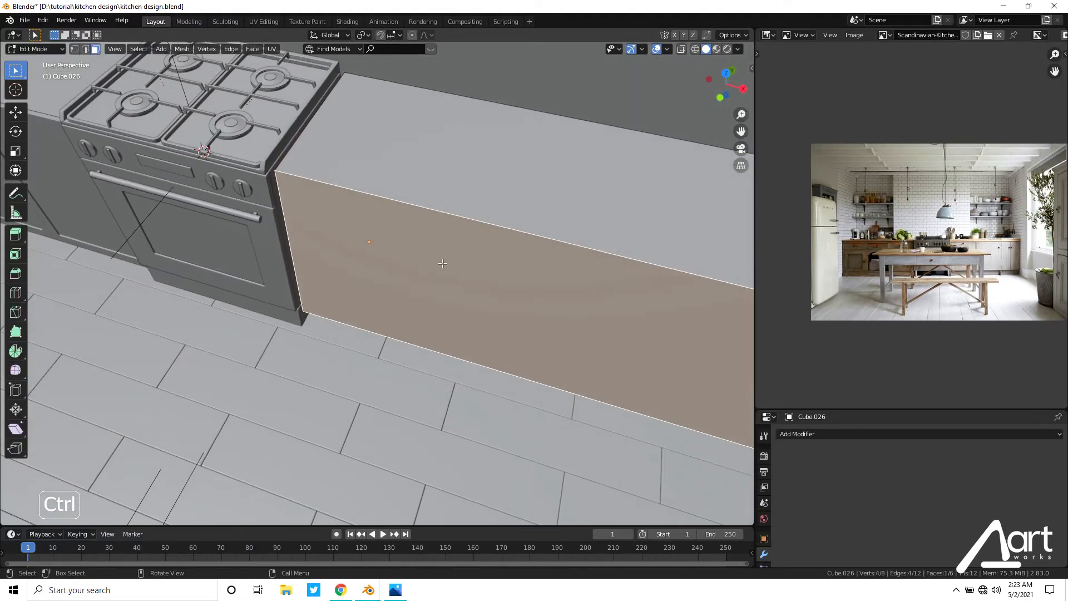
key(shift+d)
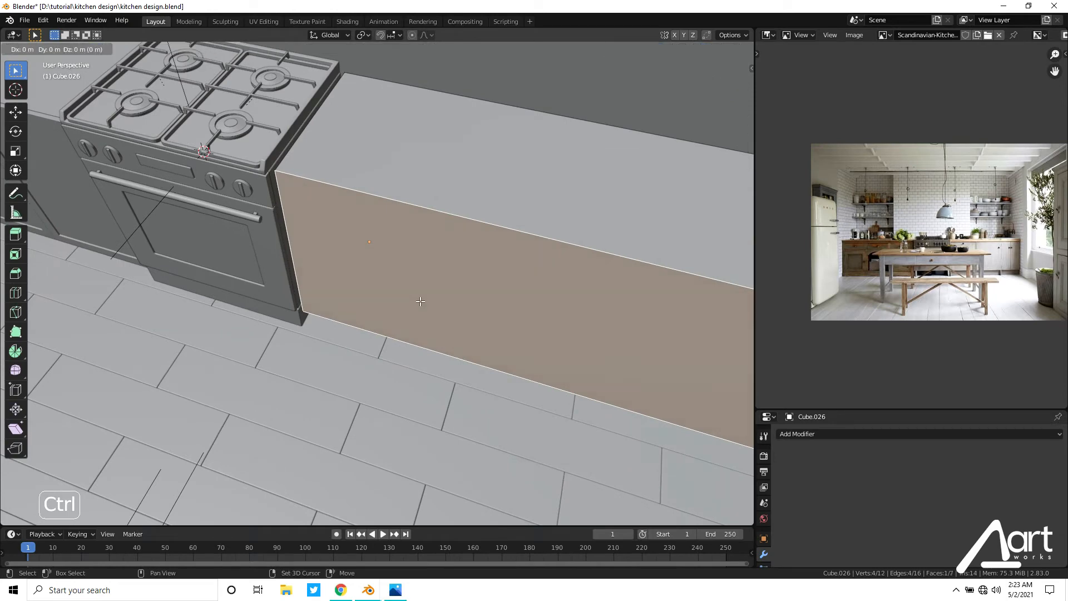
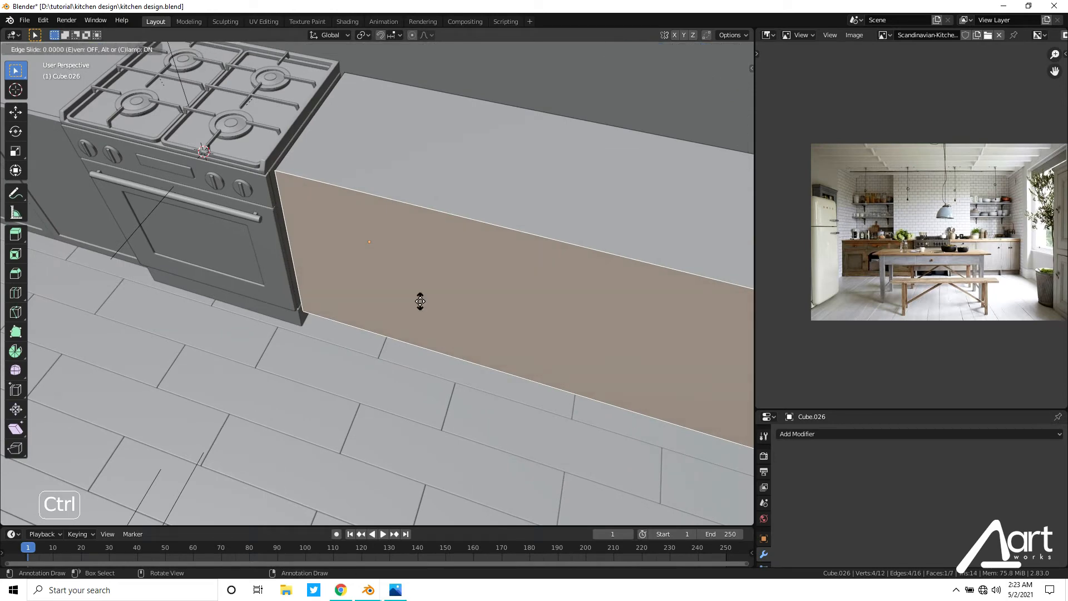
click(418, 307)
key(ctrl+z)
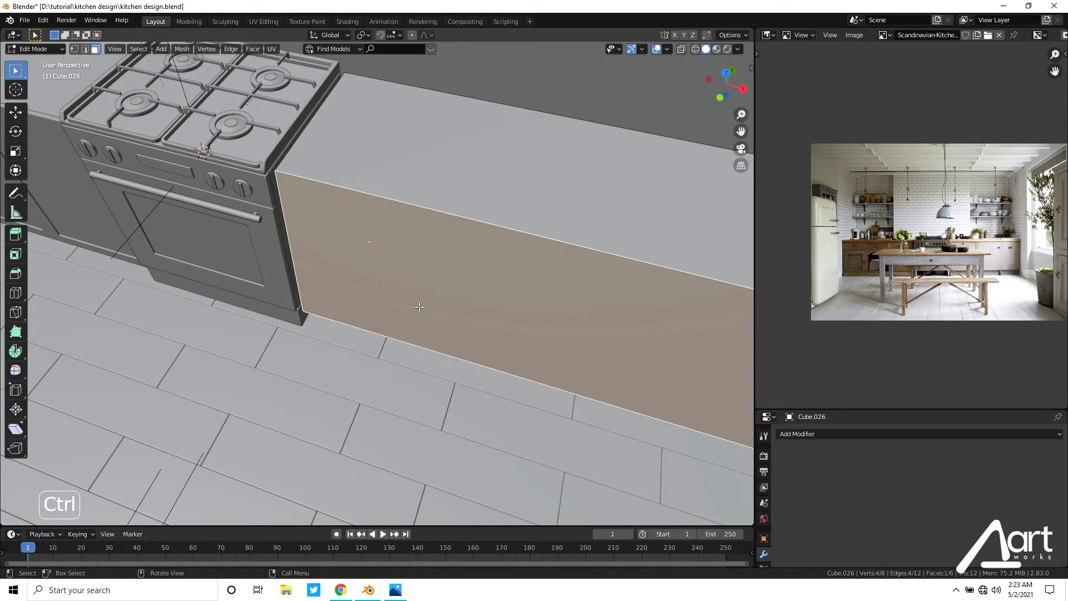
Duplicate the counter block's front face slightly forward and separate it into its own object.
key(shift+d)
click(419, 314)
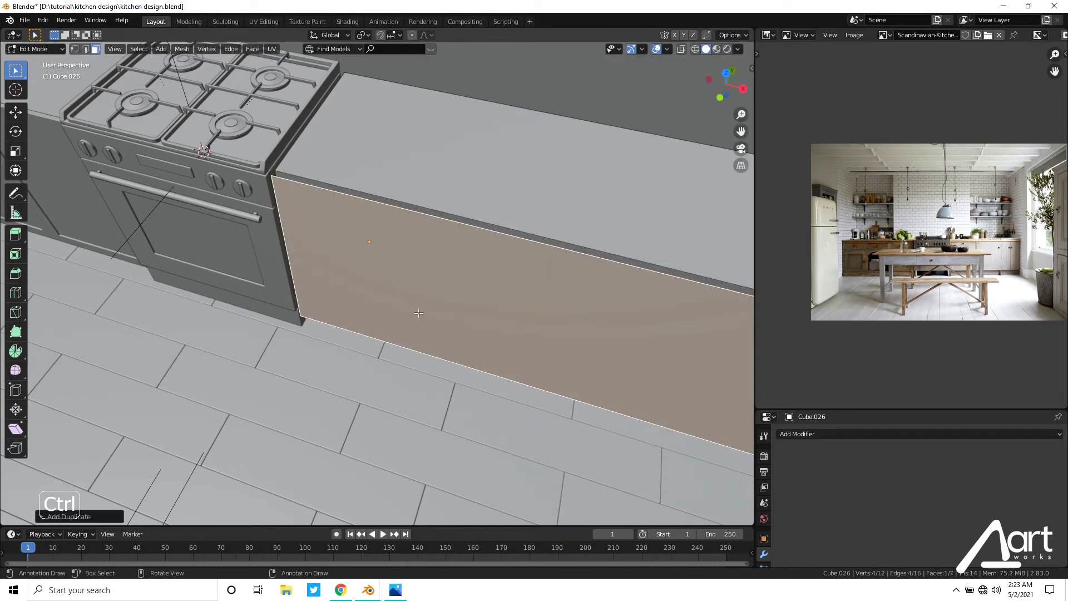
key(p)
click(419, 312)
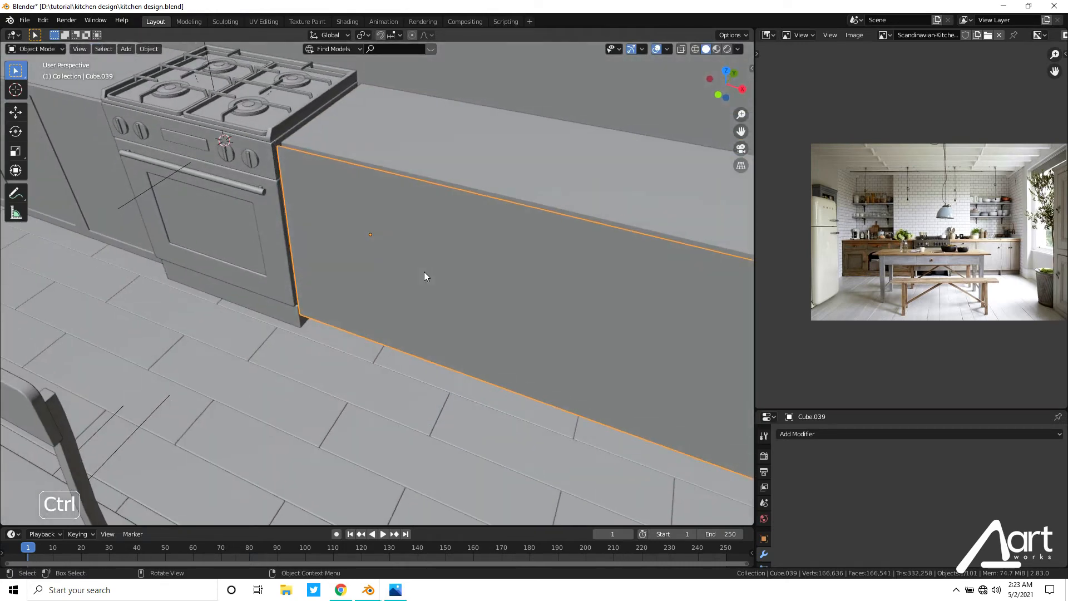
Divide the separated front panel into four equal sections with three vertical loop cuts.
key(Tab)
key(ctrl+r)
scroll(450, 360, up, 2)
click(450, 360)
right_click(449, 360)
middle_drag(449, 360, 356, 327)
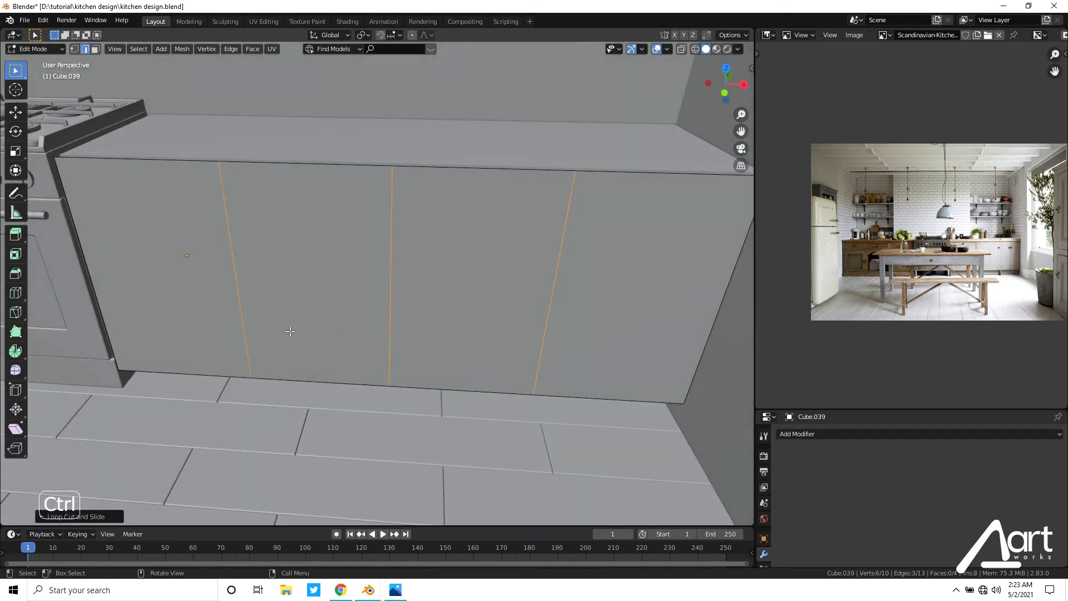
Separate the panel section next to the stove into its own object and delete the other three sections.
key(3)
click(148, 268)
key(p)
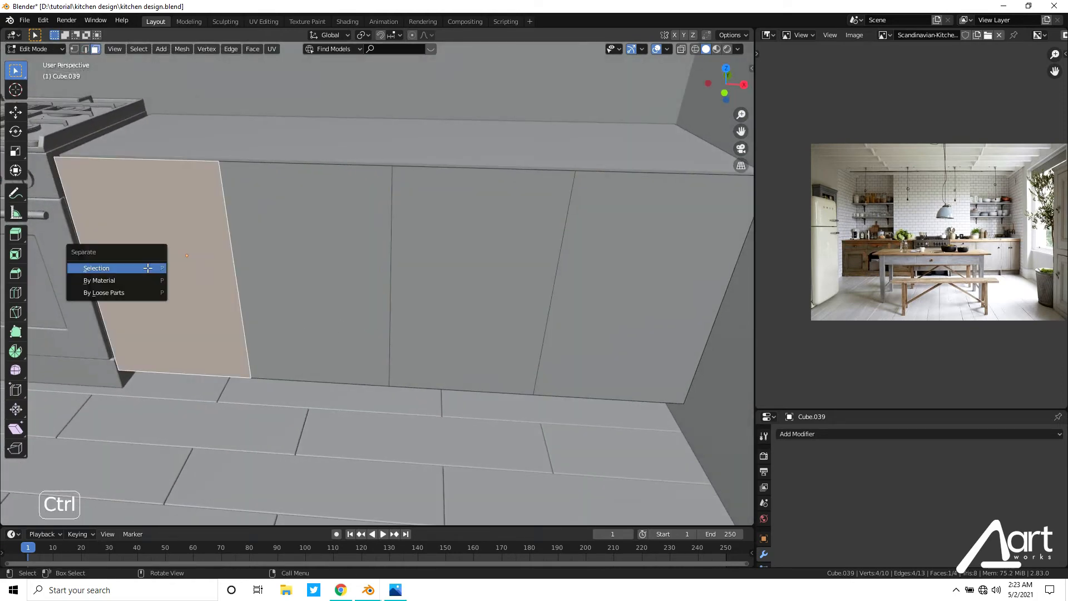
click(148, 268)
key(Tab)
click(268, 252)
click(268, 252)
key(x)
click(269, 251)
Extrude the remaining panel section about 0.018 m along Y to give the new door its thickness.
click(189, 248)
middle_drag(226, 253, 370, 267)
key(KP_7)
key(shift+z)
scroll(371, 268, up, 2)
key(Tab)
key(a)
scroll(372, 271, up, 1)
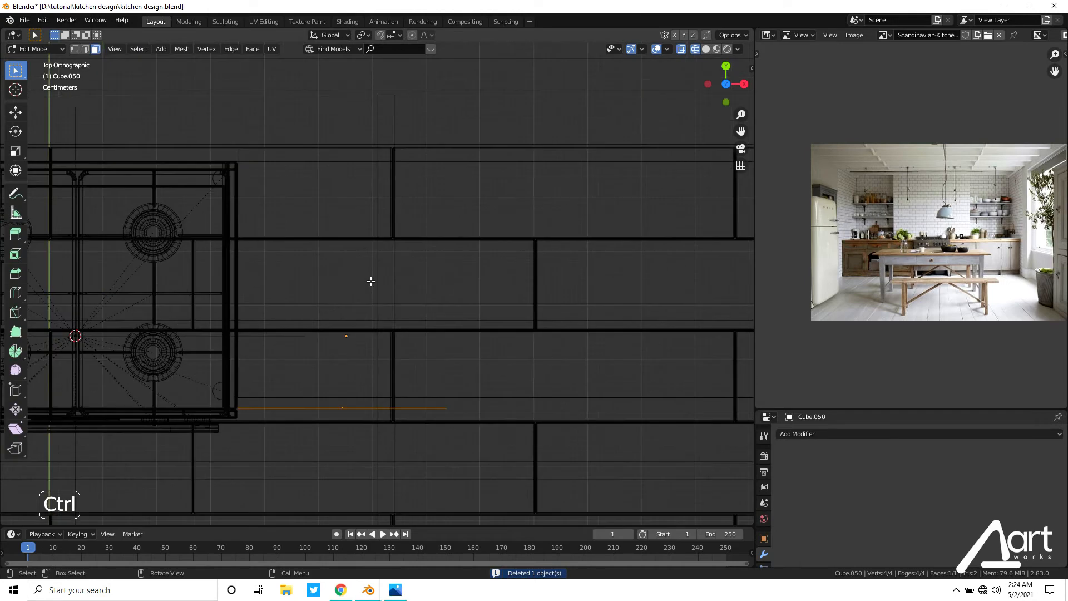
key(e)
key(y)
click(367, 273)
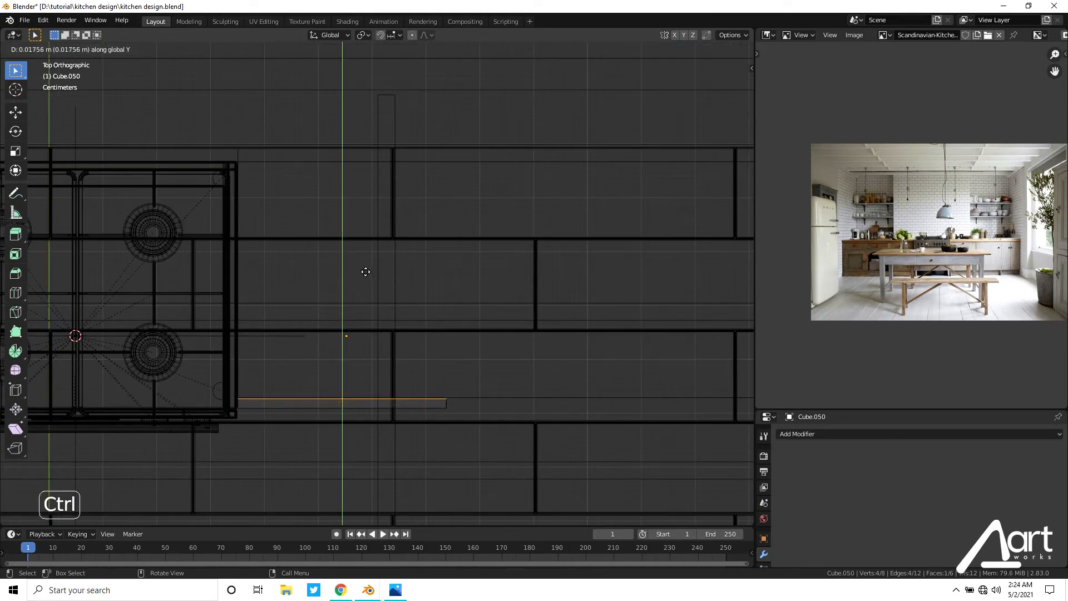
Inset the new door's front face about 0.06 m to create a border frame.
key(shift+z)
middle_drag(364, 271, 317, 277)
click(313, 257)
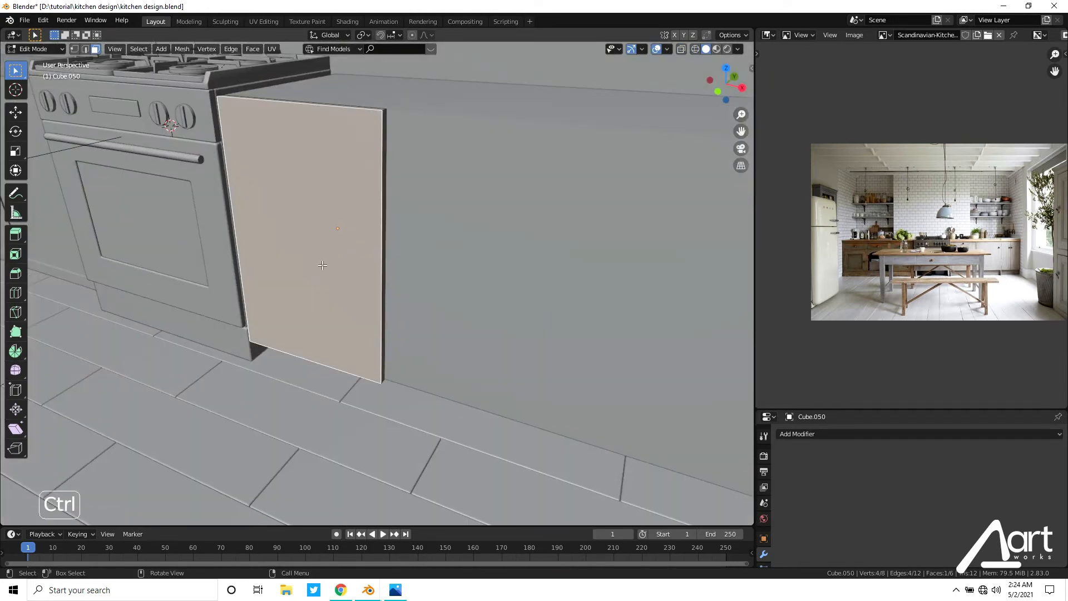
key(i)
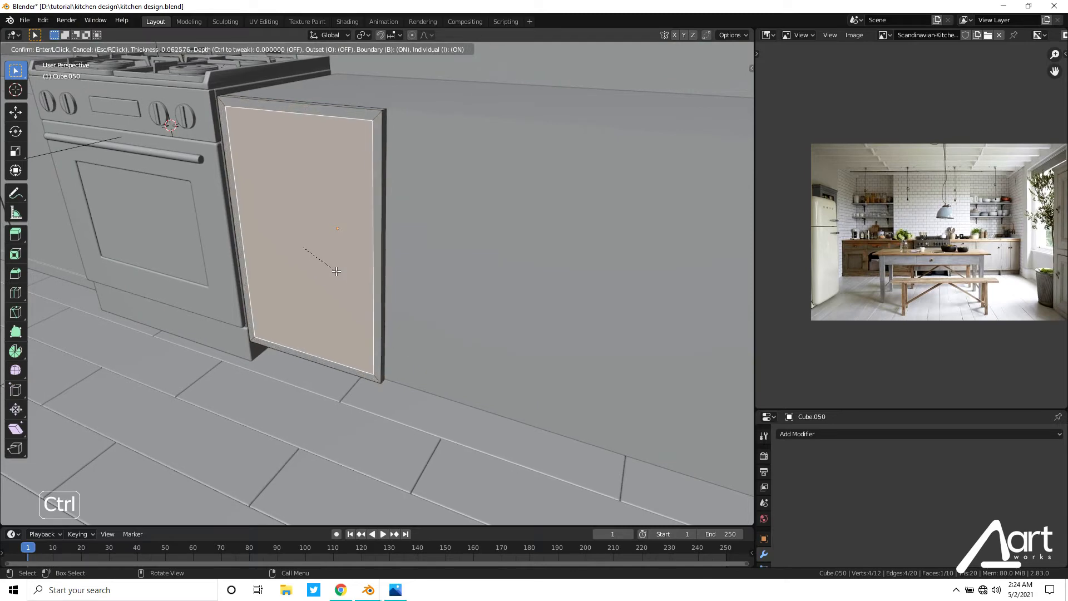
click(333, 268)
Add the door row left of the stove to the selection and edit it together with the new door.
middle_drag(334, 268, 428, 270)
key(Tab)
shift+click(200, 208)
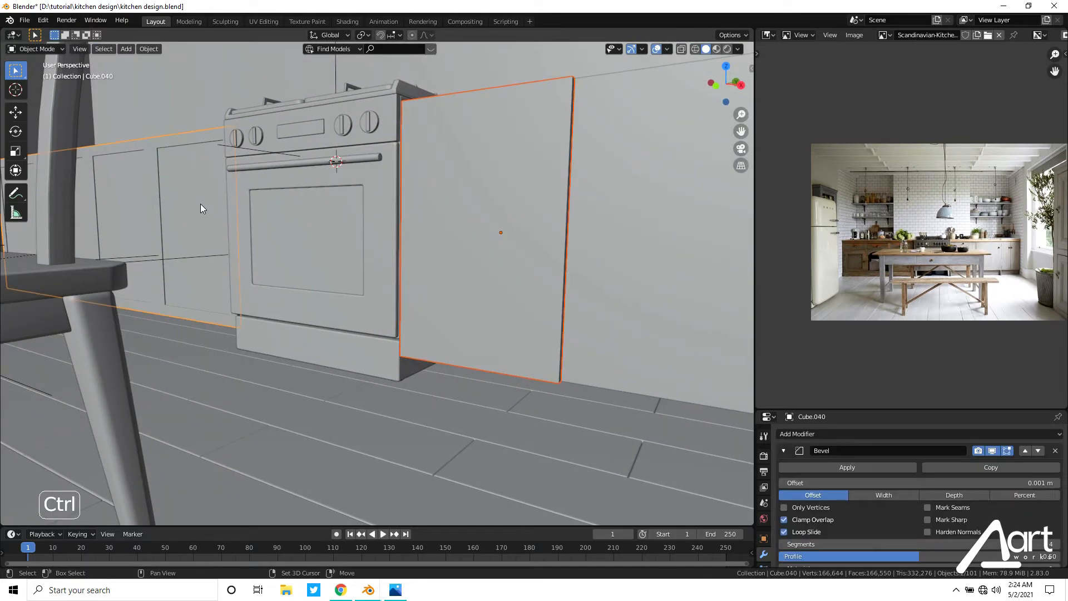
middle_drag(363, 235, 379, 321)
scroll(409, 232, up, 3)
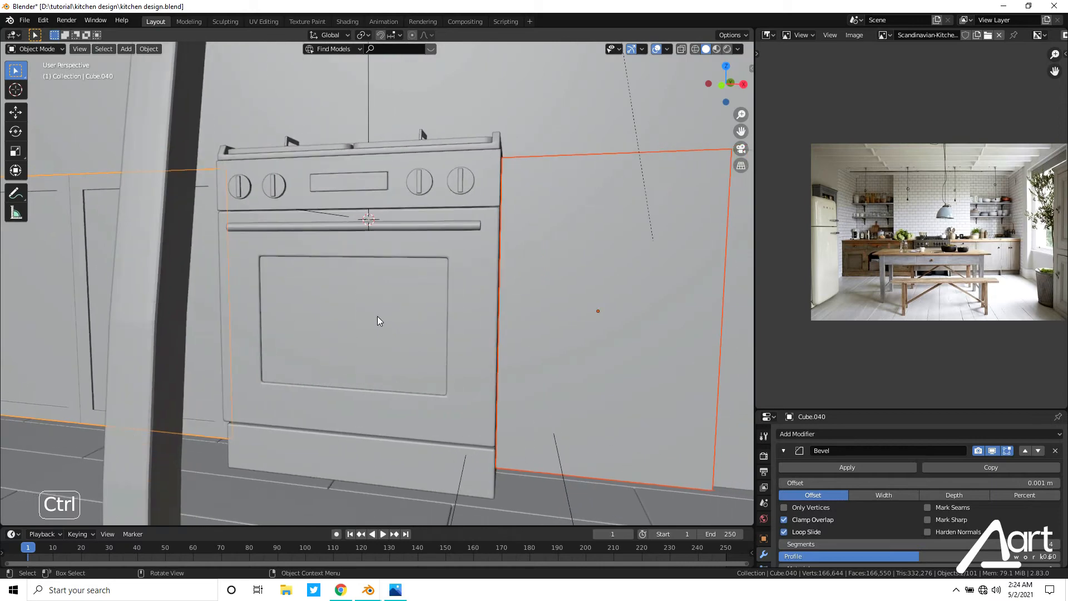
key(Tab)
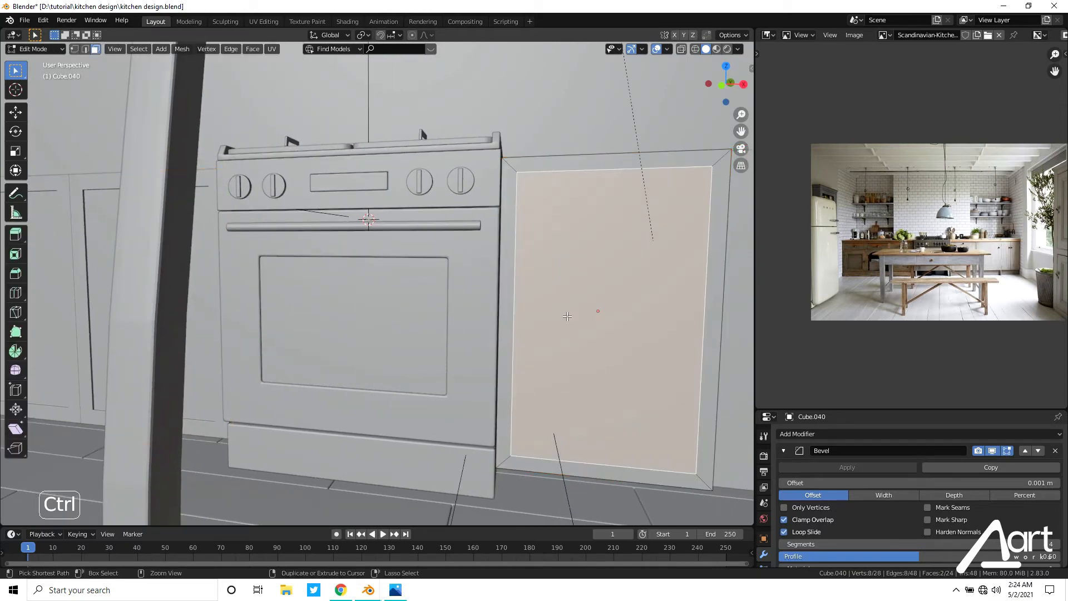
key(Tab)
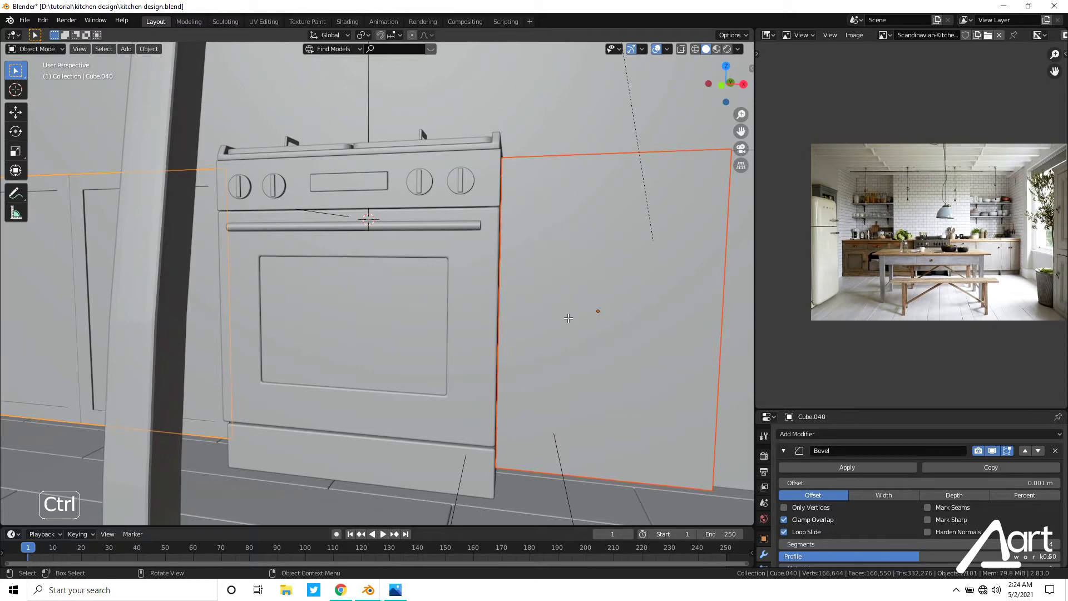
key(Tab)
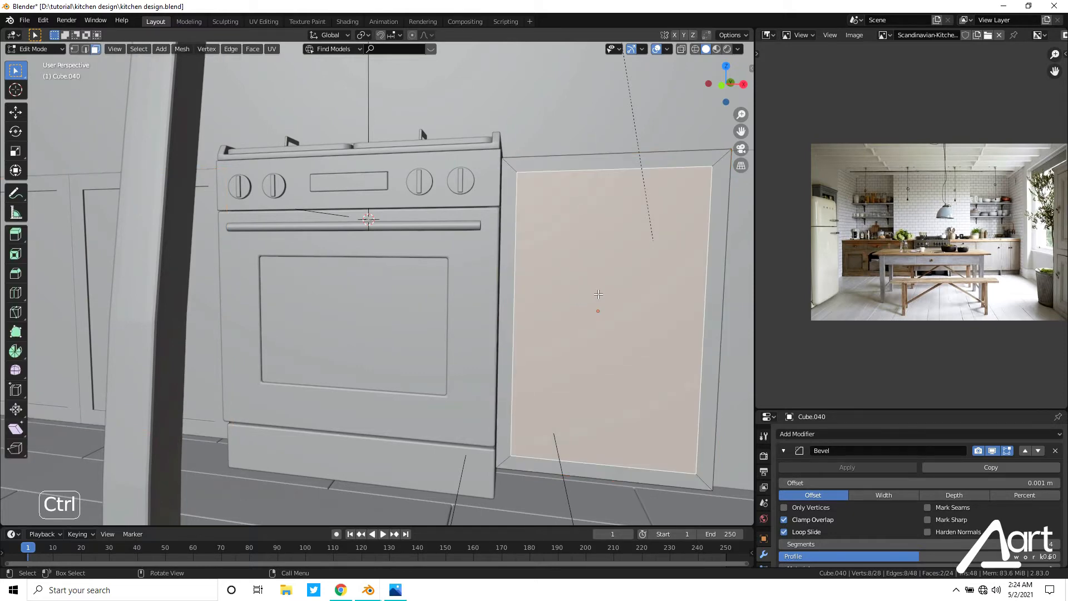
Try to scale the inset faces along Z with both doors in editing, and undo back to the new door alone.
key(s)
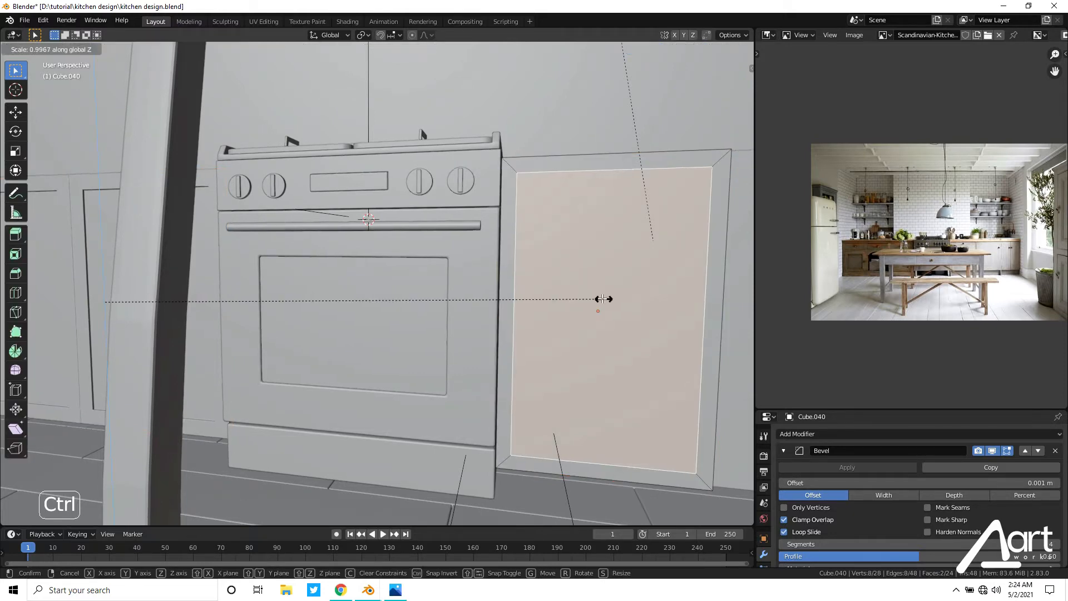
click(597, 299)
key(alt+a)
key(Tab)
key(Tab)
key(ctrl+z)
key(ctrl+z)
key(ctrl+z)
key(ctrl+z)
key(ctrl+z)
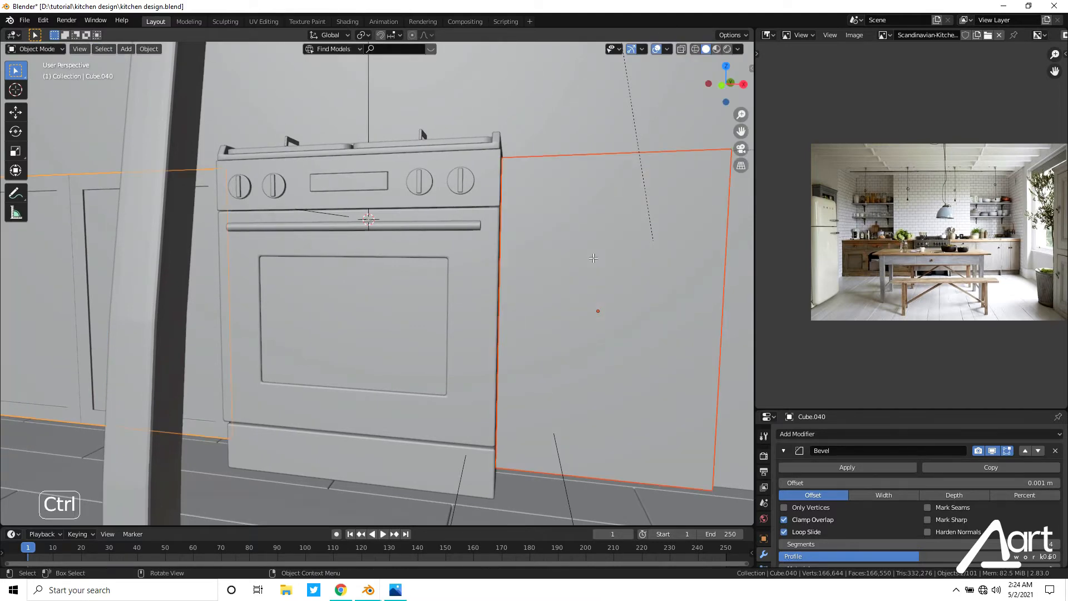
Scale the new door's inset face slightly smaller along Z to widen the frame's upper and lower borders.
key(s)
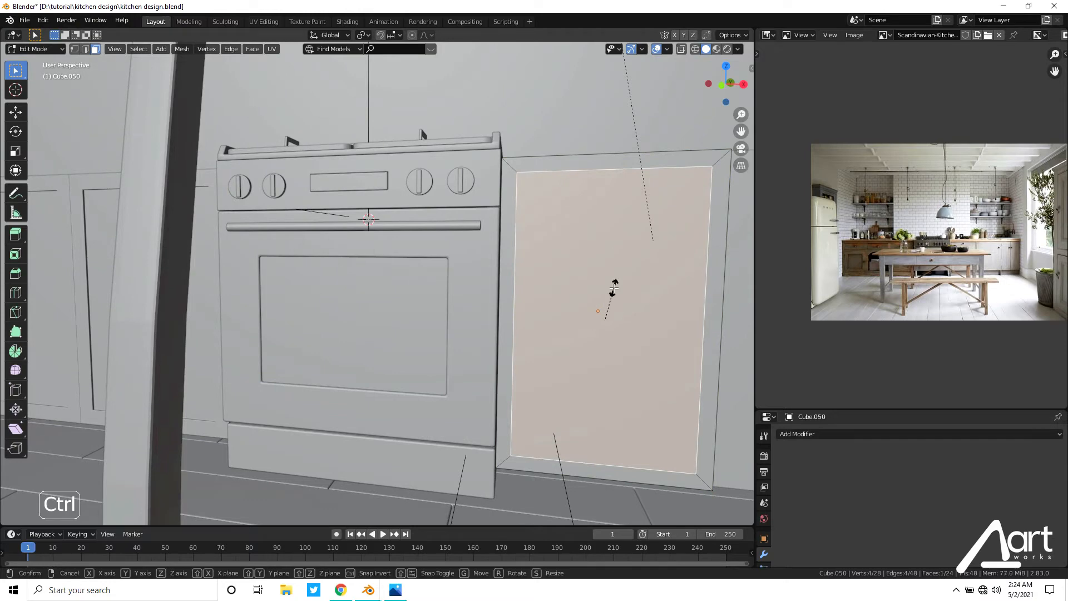
key(z)
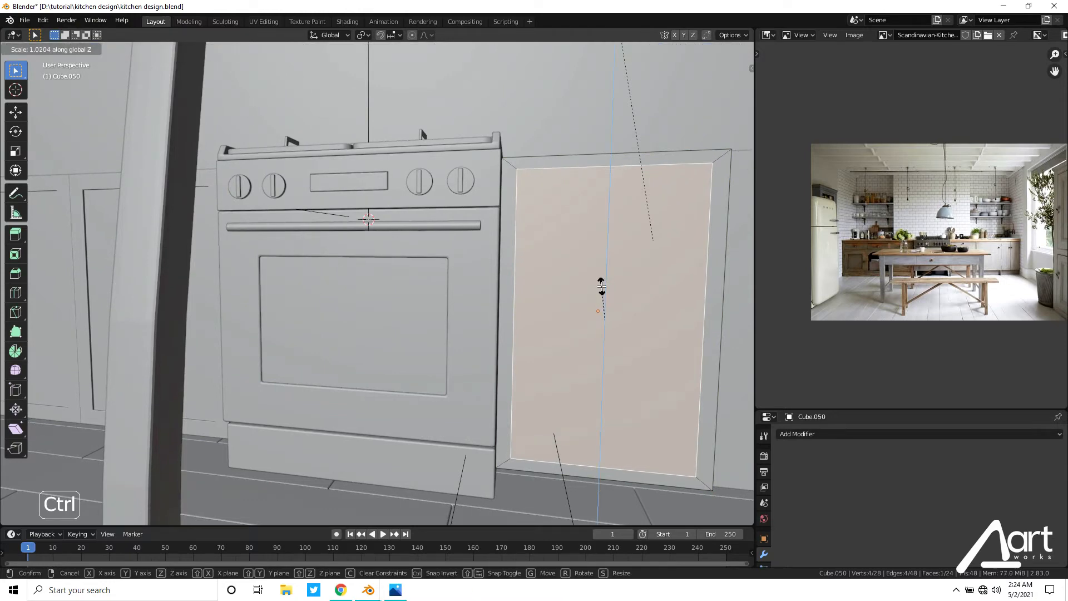
click(600, 287)
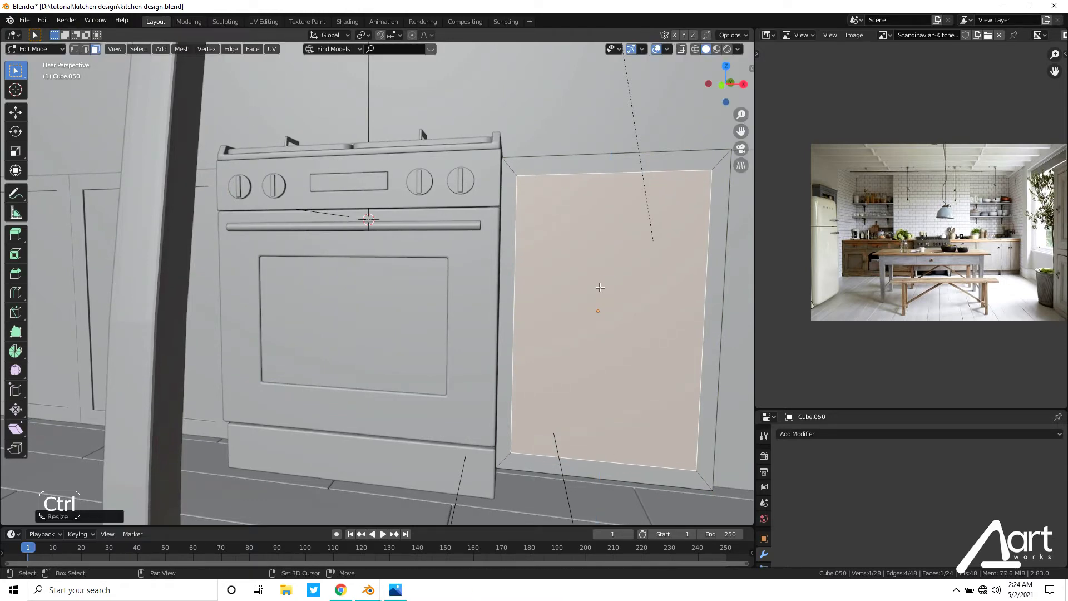
Undo the last edits to the new door's inset face and extrude the face inward along Y to recess the panel.
key(ctrl+z)
key(ctrl+z)
middle_drag(600, 287, 526, 322)
key(ctrl+z)
key(e)
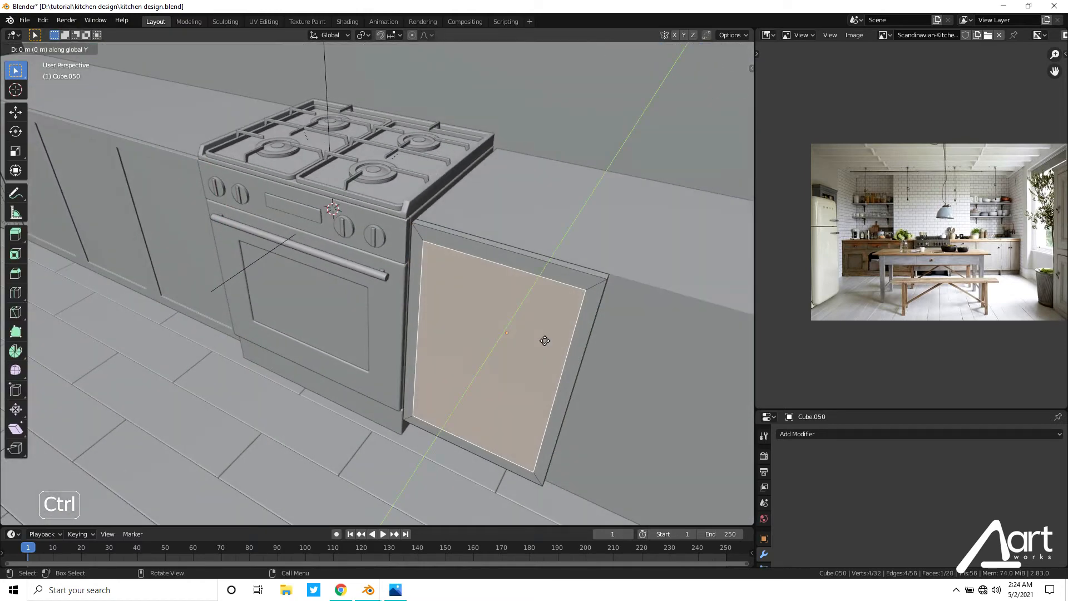
click(545, 336)
key(Tab)
middle_drag(551, 344, 463, 307)
click(424, 303)
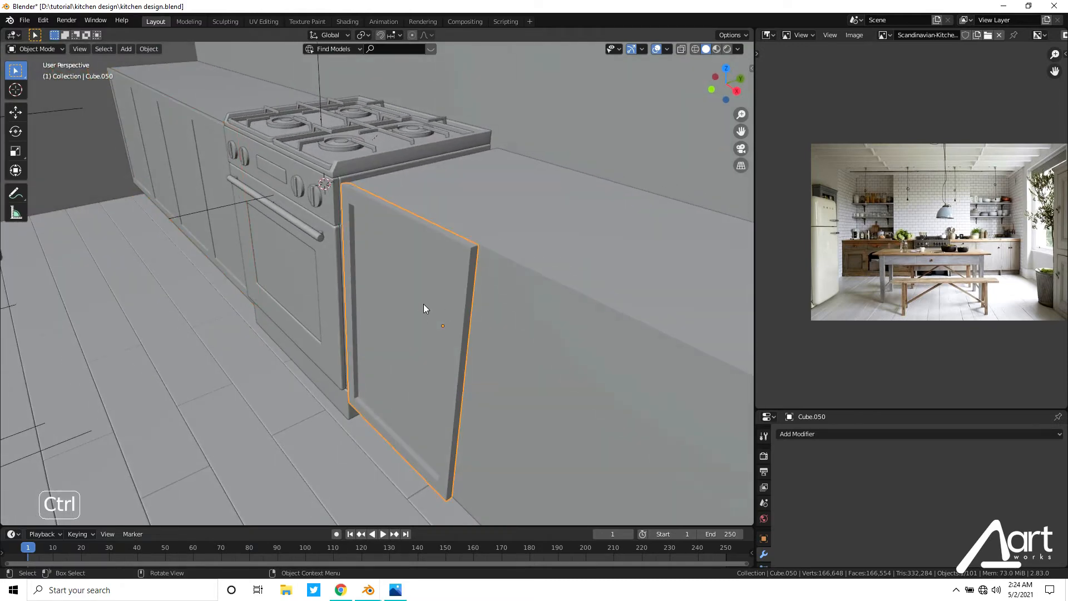
Enlarge the properties editor by shrinking the reference image area, giving more room for the modifier stack.
shift+click(184, 141)
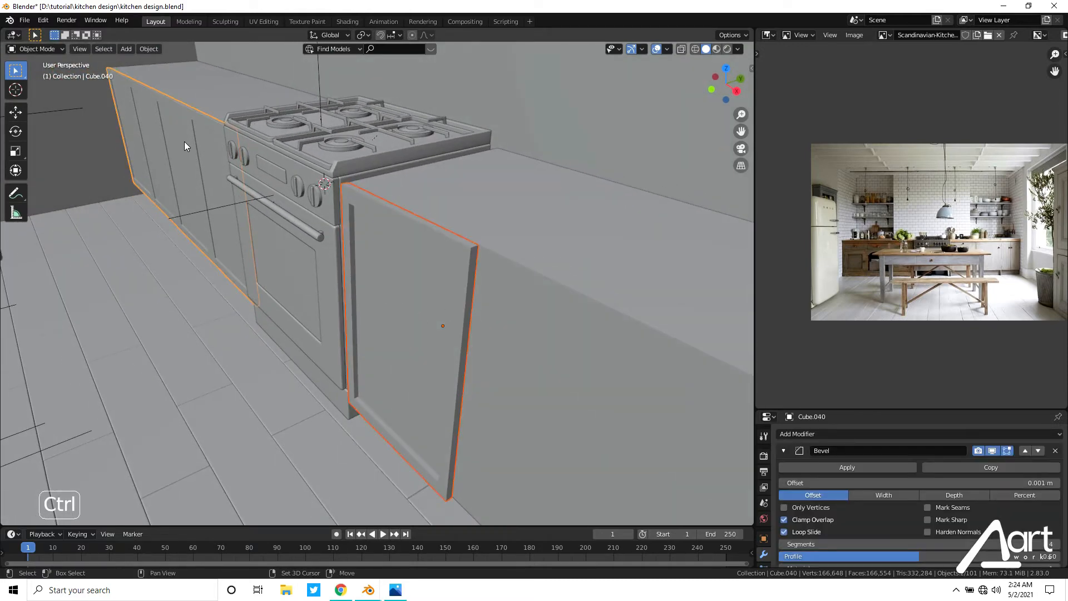
key(alt+a)
click(399, 269)
click(179, 166)
drag(816, 412, 807, 176)
scroll(835, 334, down, 5)
scroll(833, 359, up, 5)
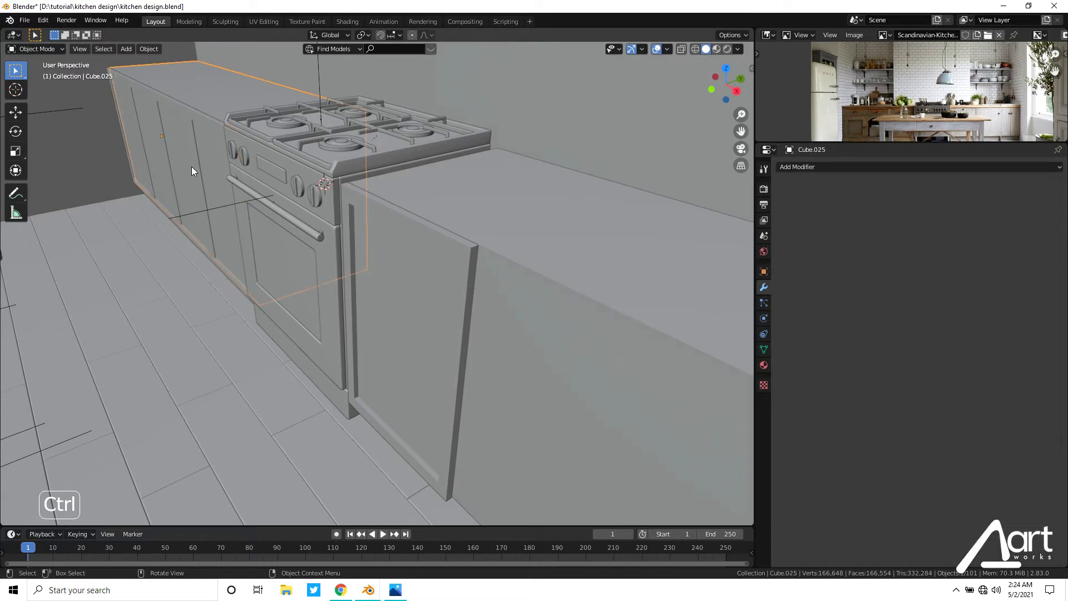
Link the bevel and array modifiers of the door row left of the stove to the new door and apply the new door's transform.
click(398, 275)
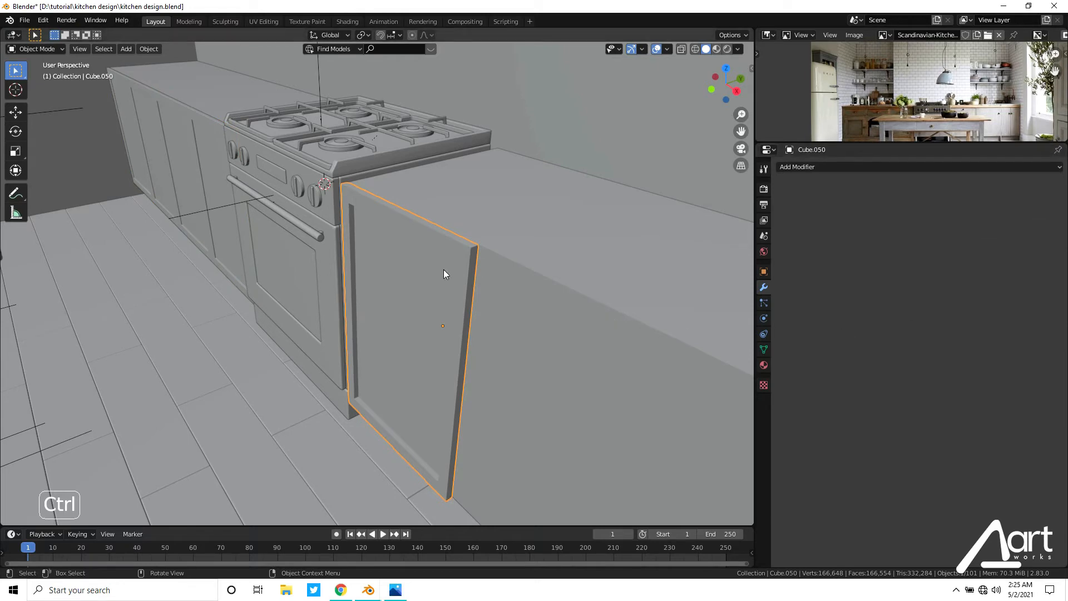
shift+click(204, 140)
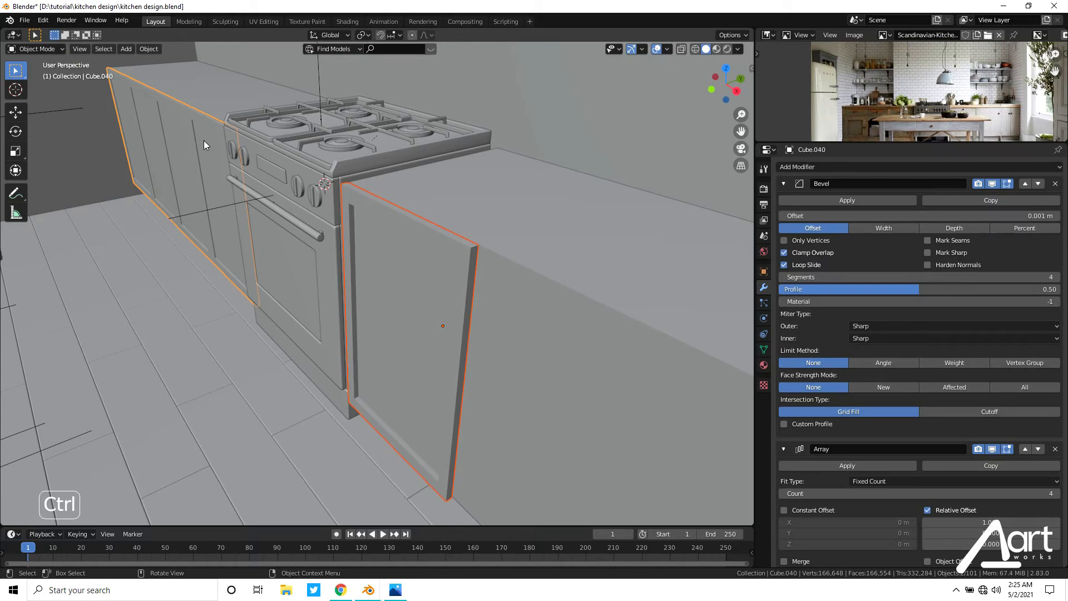
key(ctrl+l)
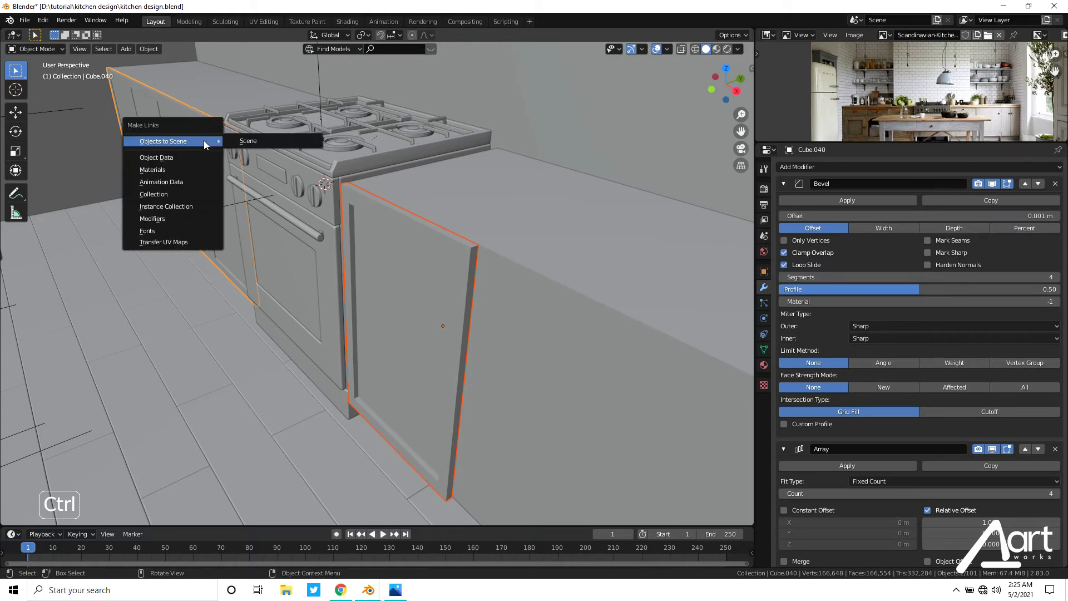
click(186, 224)
middle_drag(199, 235, 433, 356)
scroll(502, 315, up, 3)
click(416, 299)
key(ctrl+a)
click(417, 299)
scroll(405, 314, down, 2)
scroll(467, 446, up, 3)
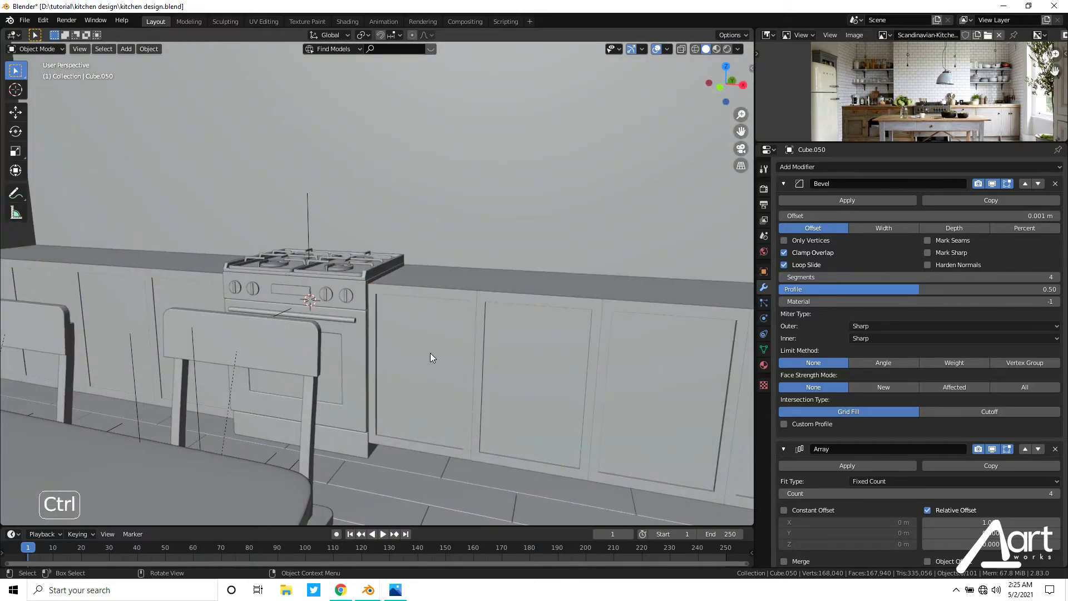
Duplicate both counter blocks beside the stove and raise the copies along Z.
click(447, 282)
middle_drag(449, 281, 360, 302)
ctrl+click(284, 288)
scroll(360, 302, up, 1)
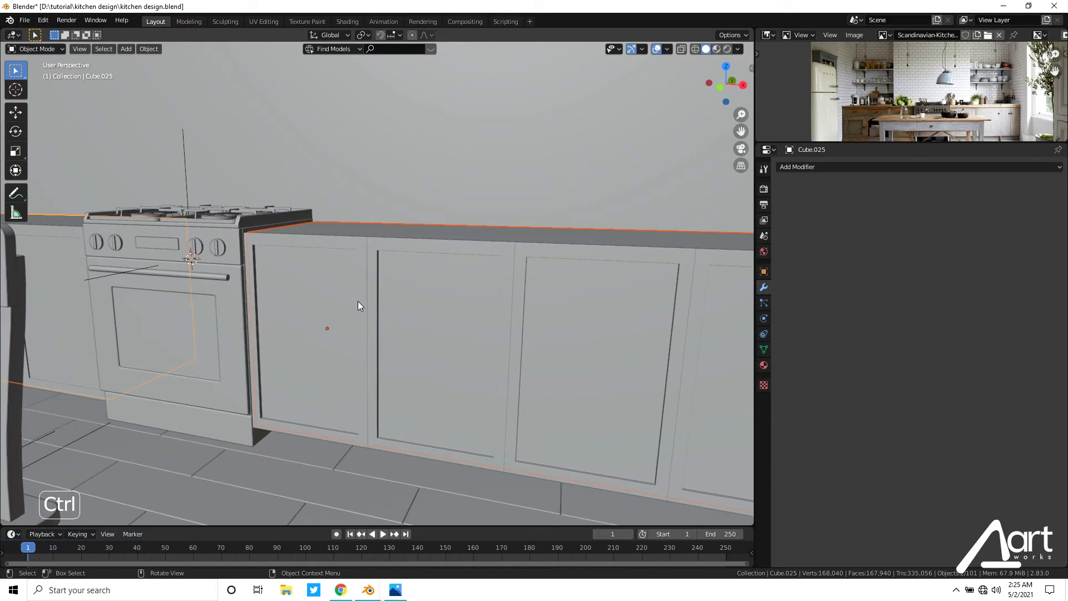
shift+middle_drag(316, 235, 363, 279)
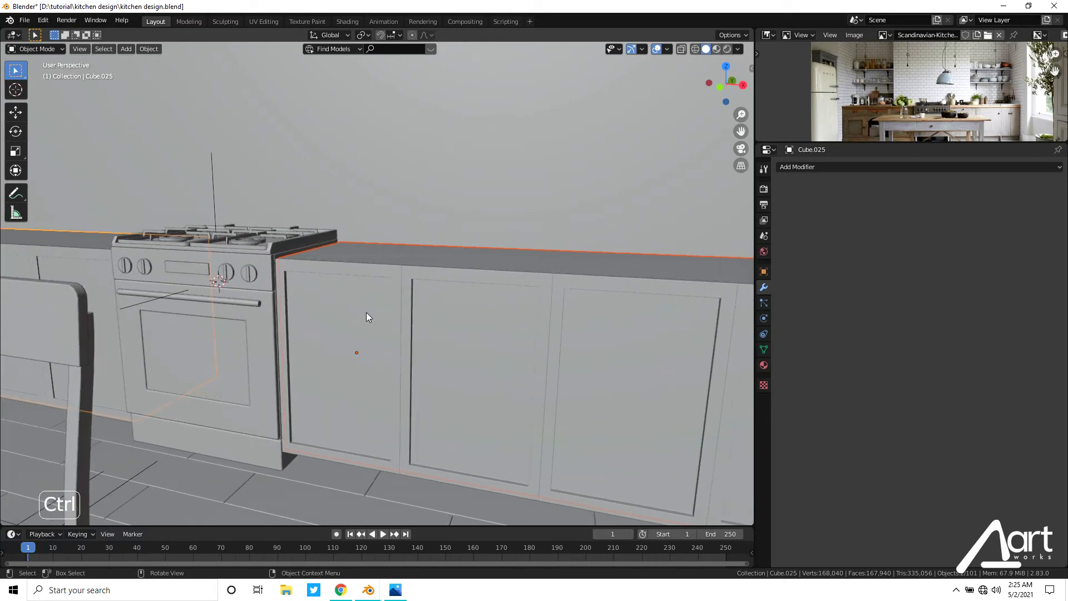
key(shift+d)
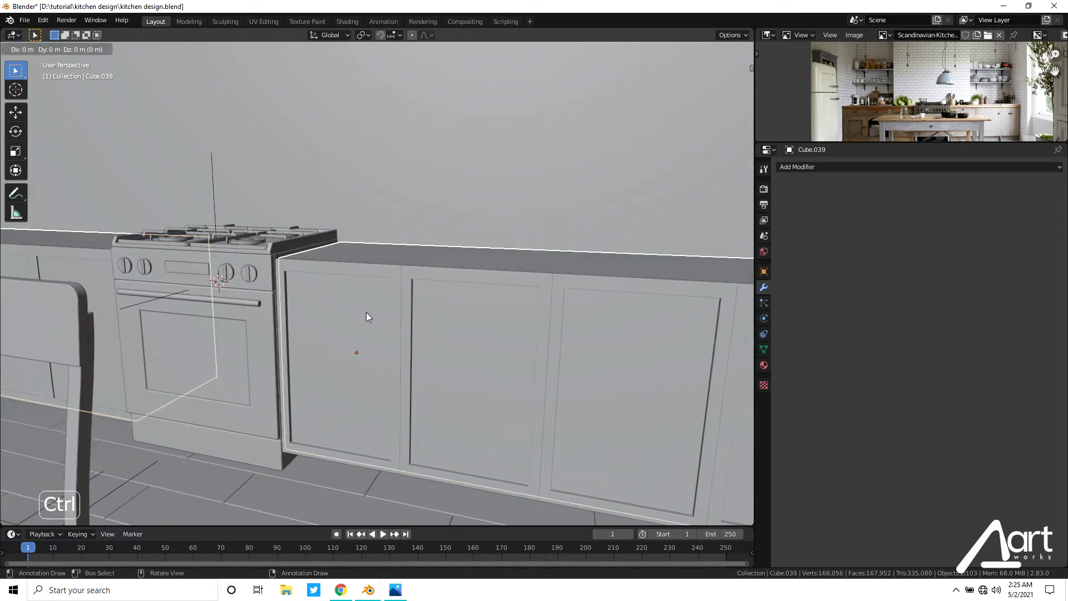
key(z)
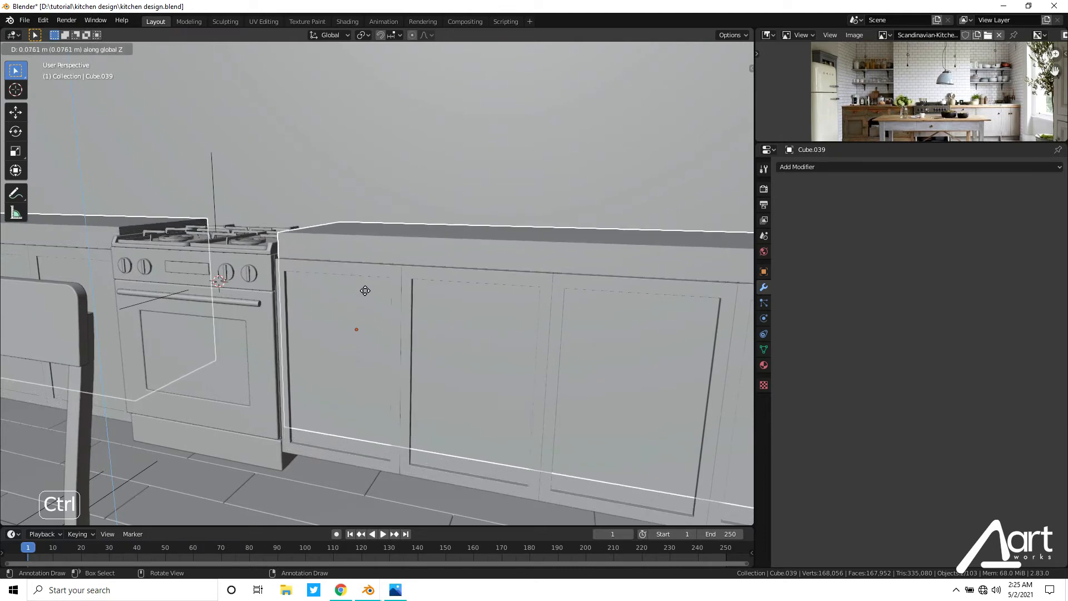
click(361, 273)
Flatten the raised copies along Z into thin worktop slabs and lower them onto the counter blocks.
key(s)
key(z)
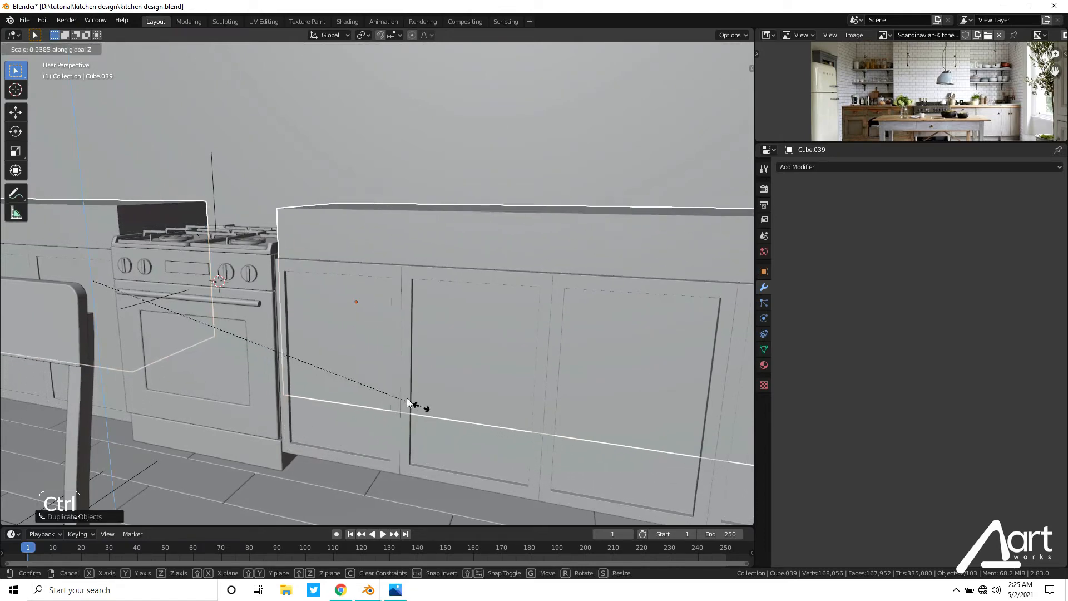
click(171, 272)
key(s)
key(z)
click(173, 250)
key(g)
key(z)
click(163, 217)
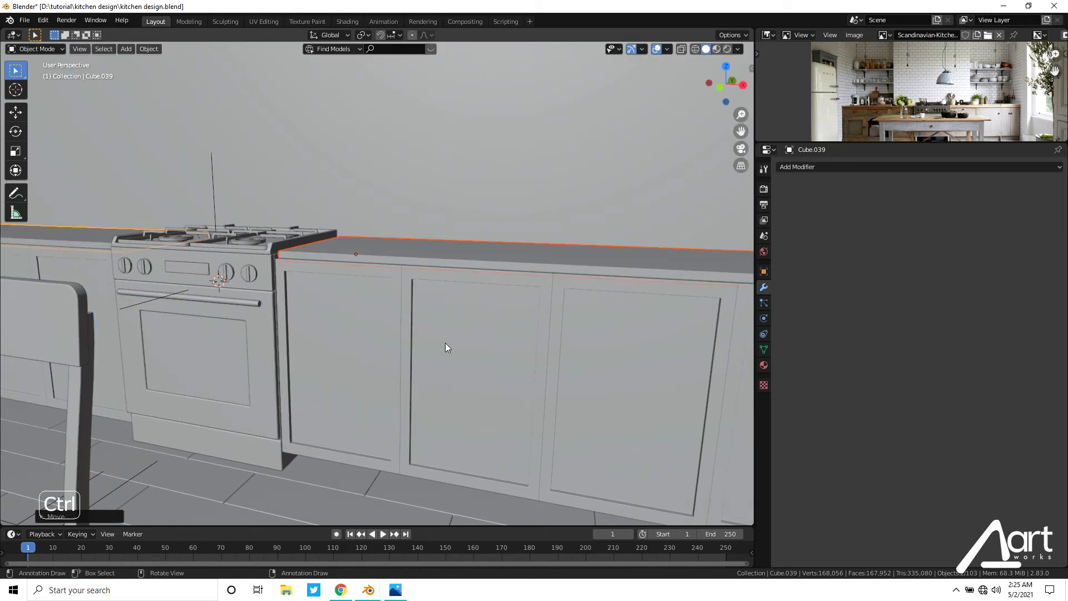
key(s)
key(z)
click(377, 280)
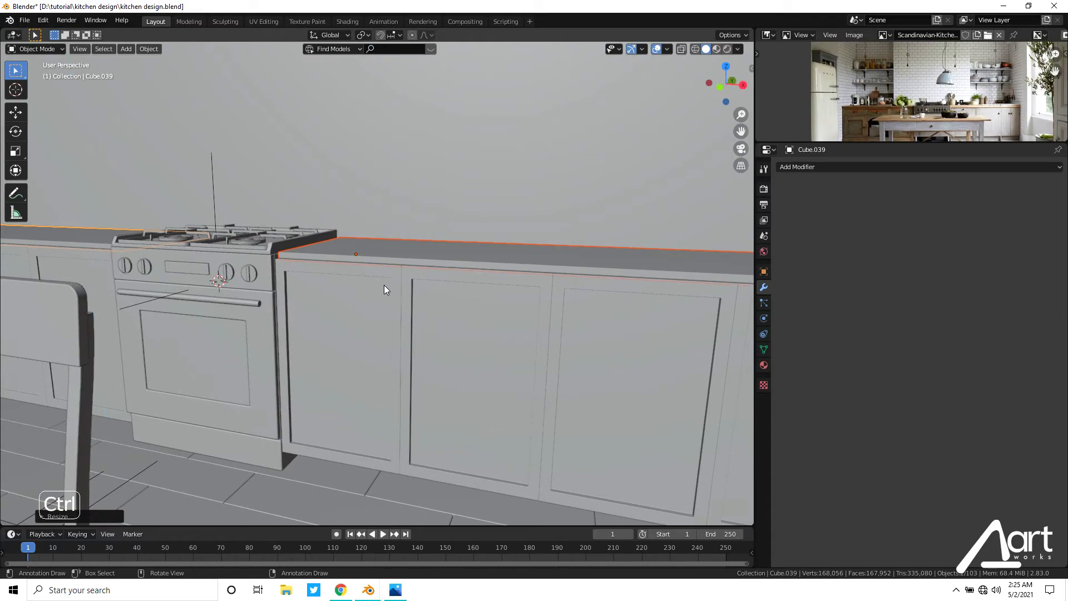
Widen the 3D viewport by narrowing the reference image and properties area, and frame the whole room.
middle_drag(376, 284, 389, 334)
drag(755, 372, 900, 367)
middle_drag(617, 359, 540, 319)
scroll(618, 321, up, 3)
scroll(619, 362, down, 8)
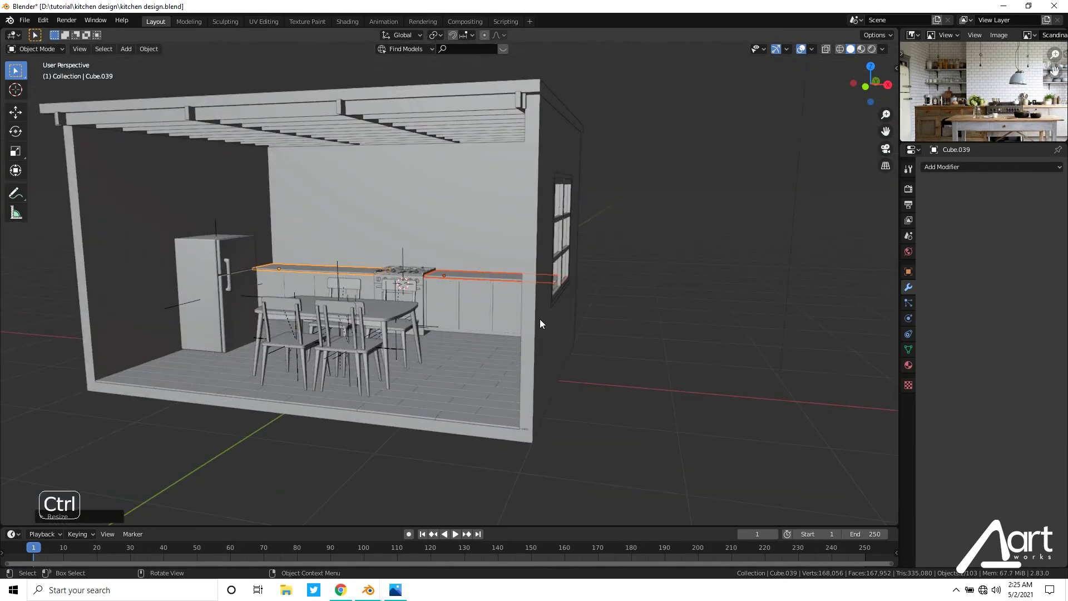
scroll(539, 319, up, 3)
Hide the ceiling, its arrayed beams and the cross beams to open up the room from above.
key(alt+a)
mouse_move(471, 244)
middle_down()
mouse_move(475, 199)
mouse_move(479, 262)
middle_up()
click(478, 142)
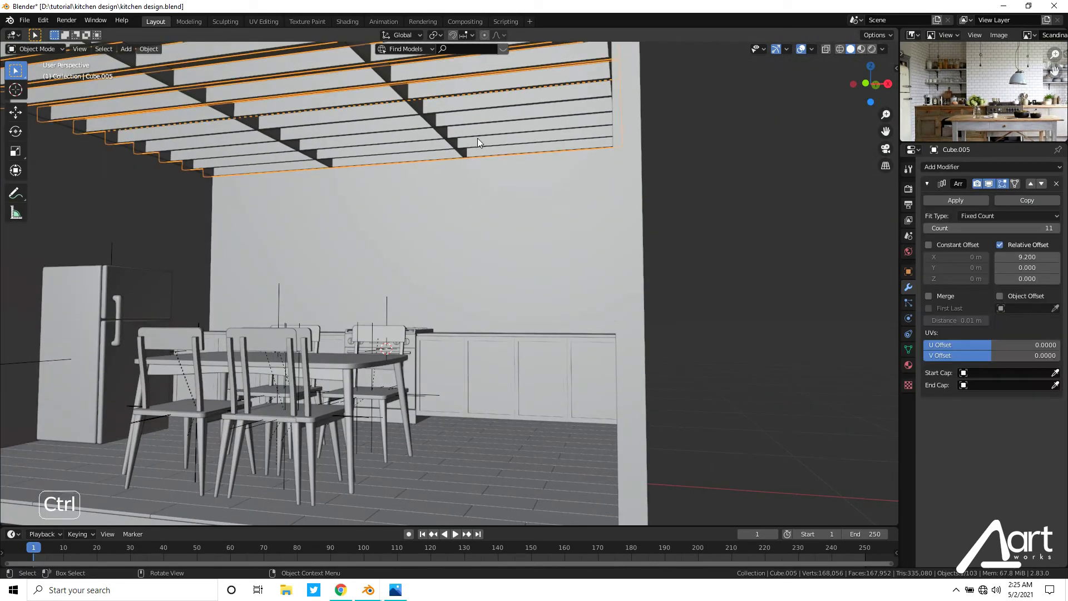
key(Delete)
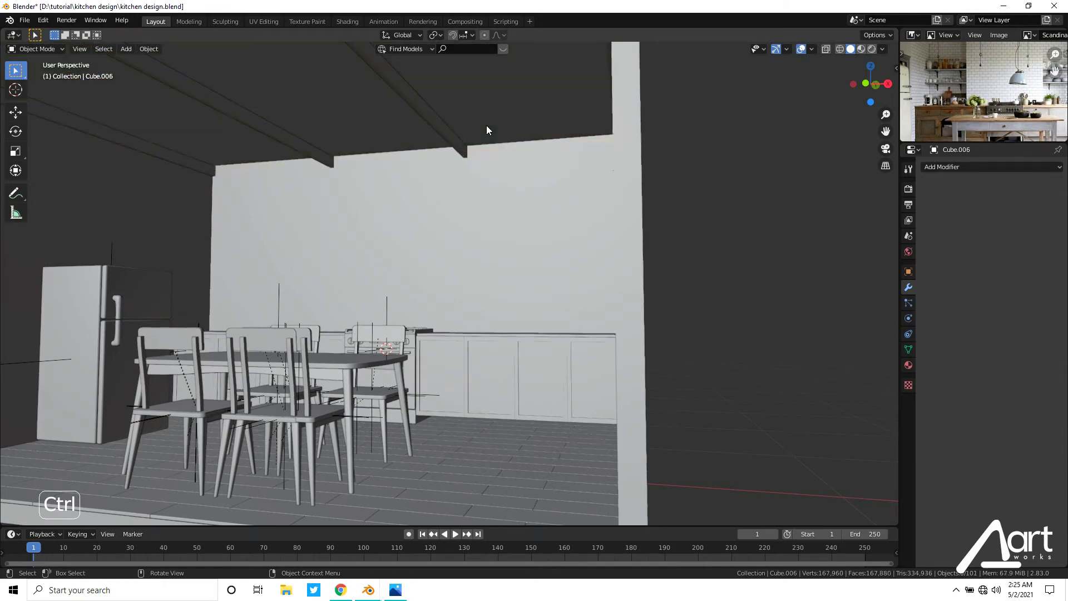
click(446, 140)
key(h)
middle_drag(446, 140, 473, 275)
Select both worktop slabs in the top view and edit them together.
key(KP_7)
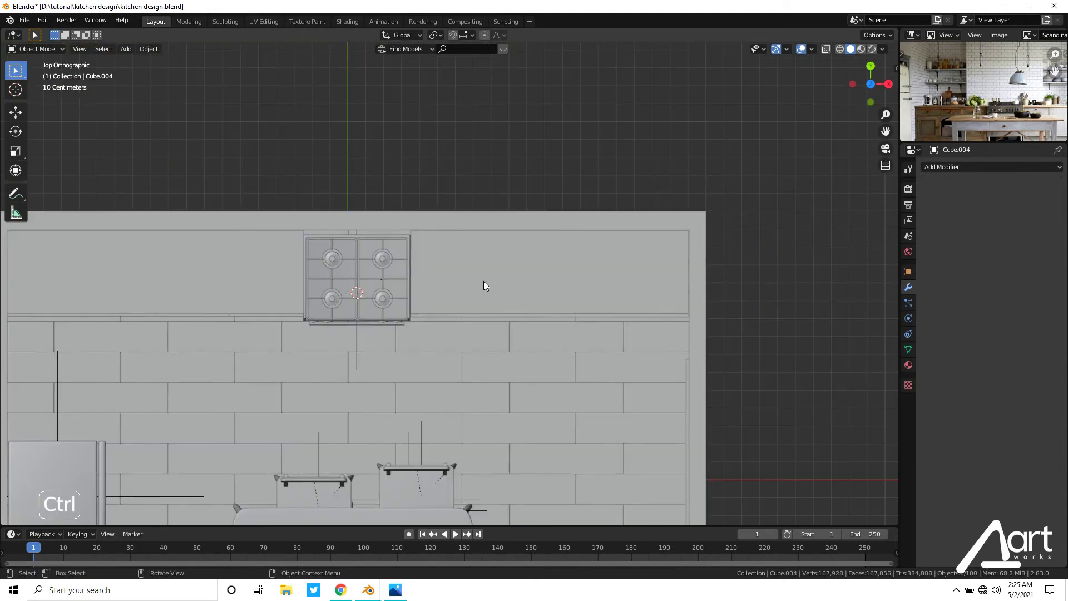
scroll(489, 289, up, 2)
click(489, 289)
shift+click(235, 293)
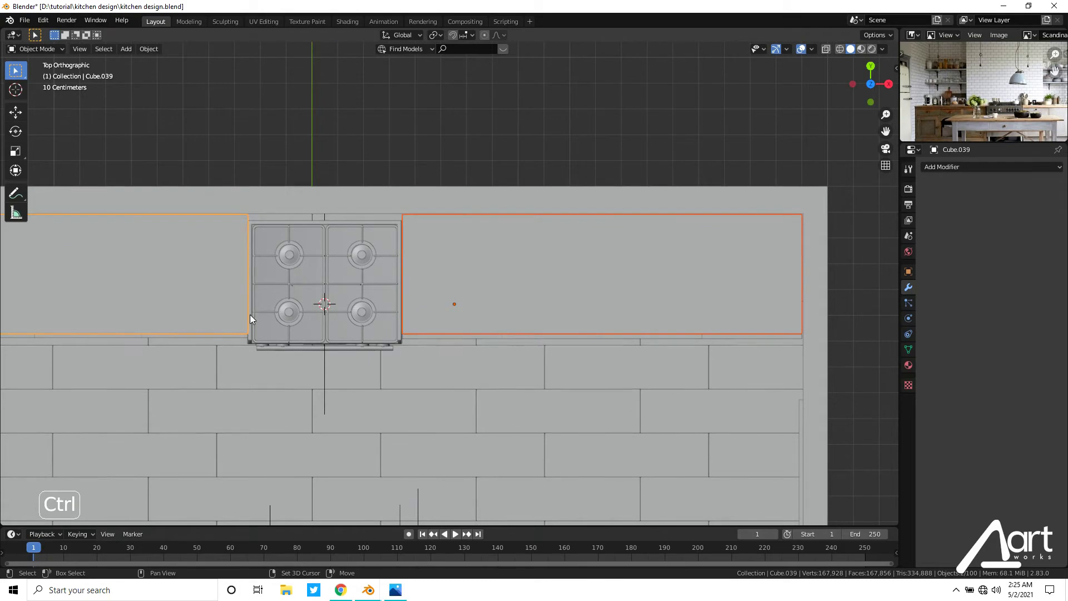
scroll(250, 317, down, 4)
key(ctrl+j)
key(Tab)
Select the front vertices of both worktop slabs and move them slightly forward along Y to overhang the cabinet doors.
key(shift+z)
key(1)
mouse_move(192, 269)
mouse_down()
mouse_move(221, 282)
mouse_move(735, 346)
mouse_up()
key(shift+z)
middle_drag(735, 345, 544, 326)
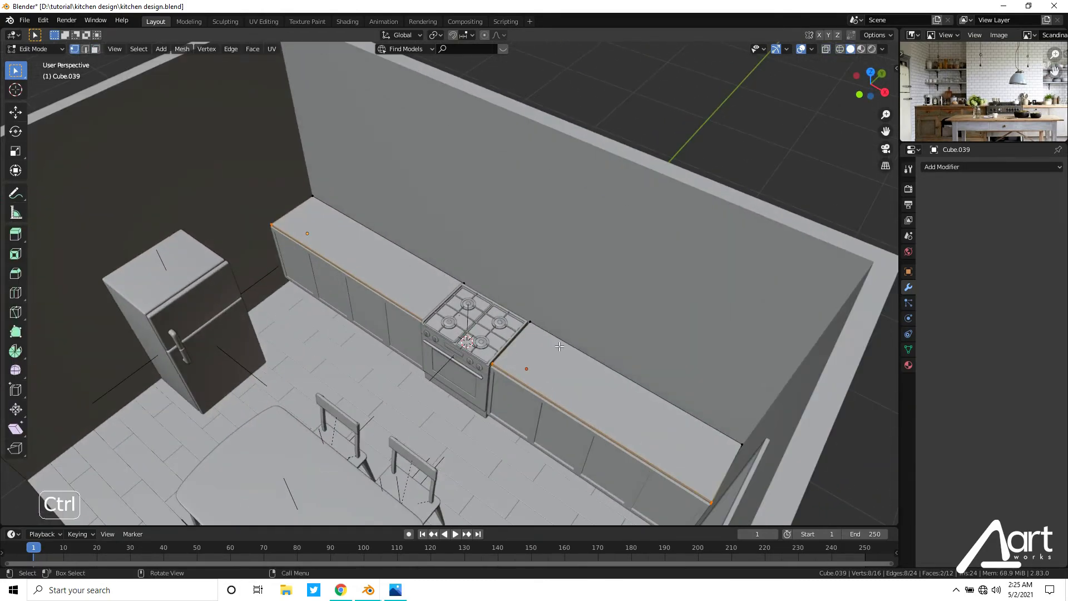
scroll(544, 327, up, 6)
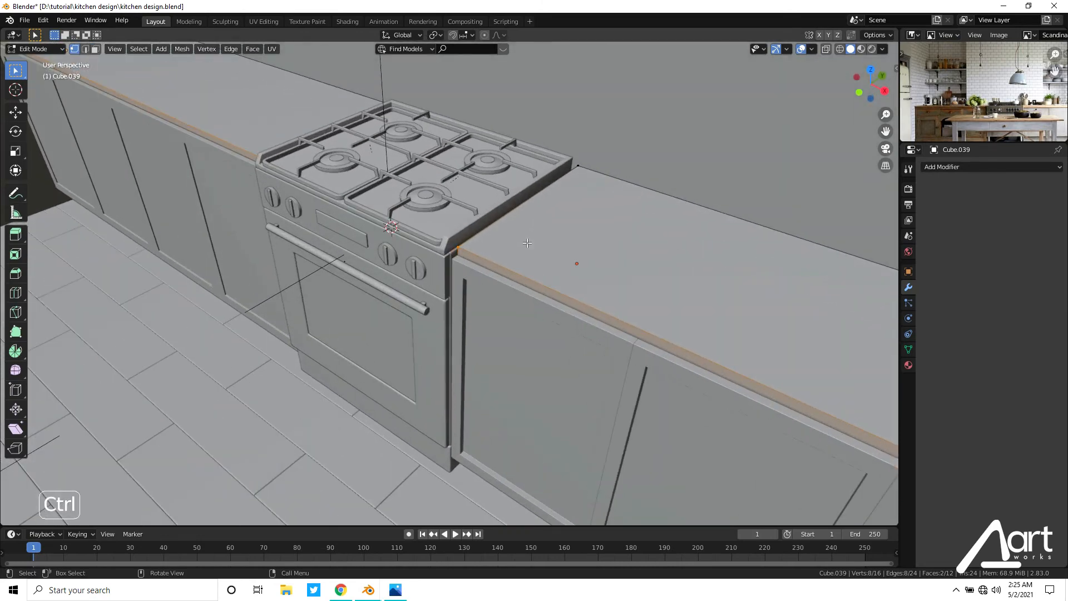
key(g)
key(y)
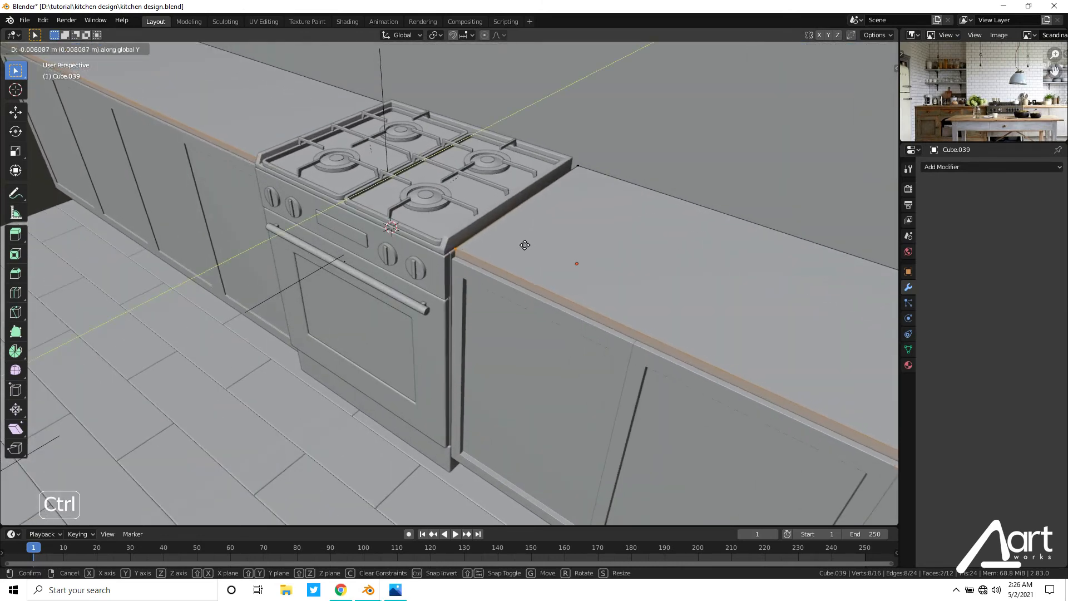
click(522, 248)
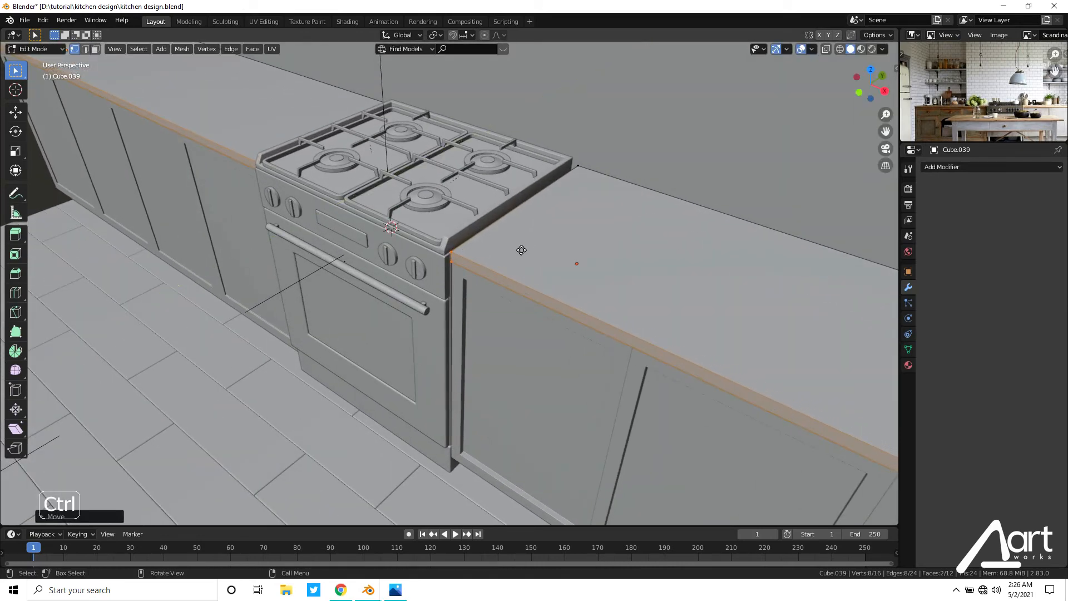
Leave mesh editing and raise both worktop slabs slightly along Z to sit on the tops of the cabinet doors.
scroll(501, 304, down, 3)
middle_drag(468, 380, 489, 337)
key(grave)
click(457, 309)
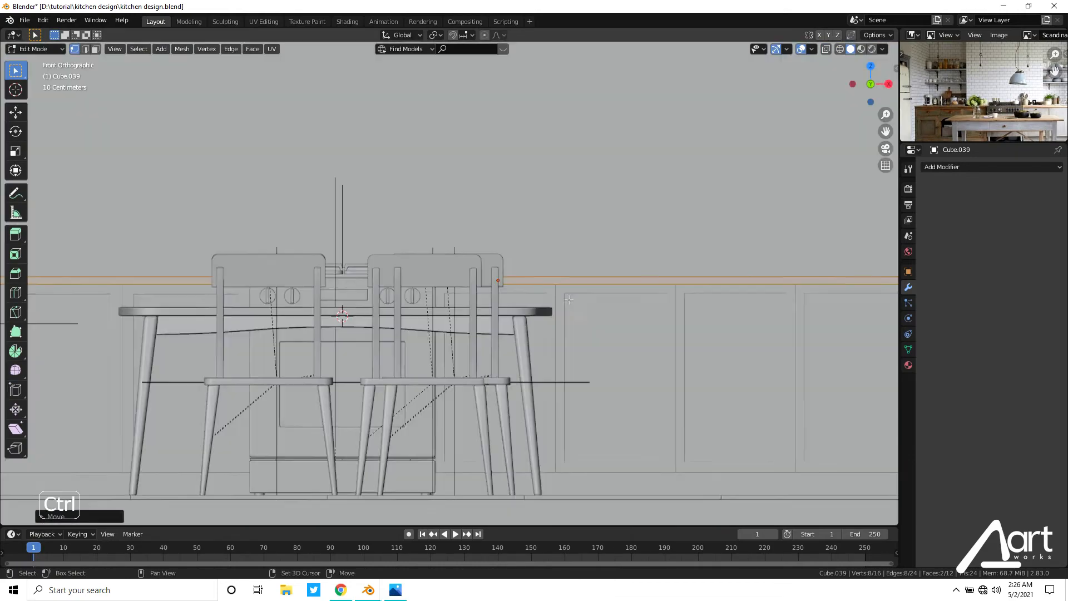
key(Tab)
middle_drag(597, 312, 552, 322)
scroll(552, 325, up, 5)
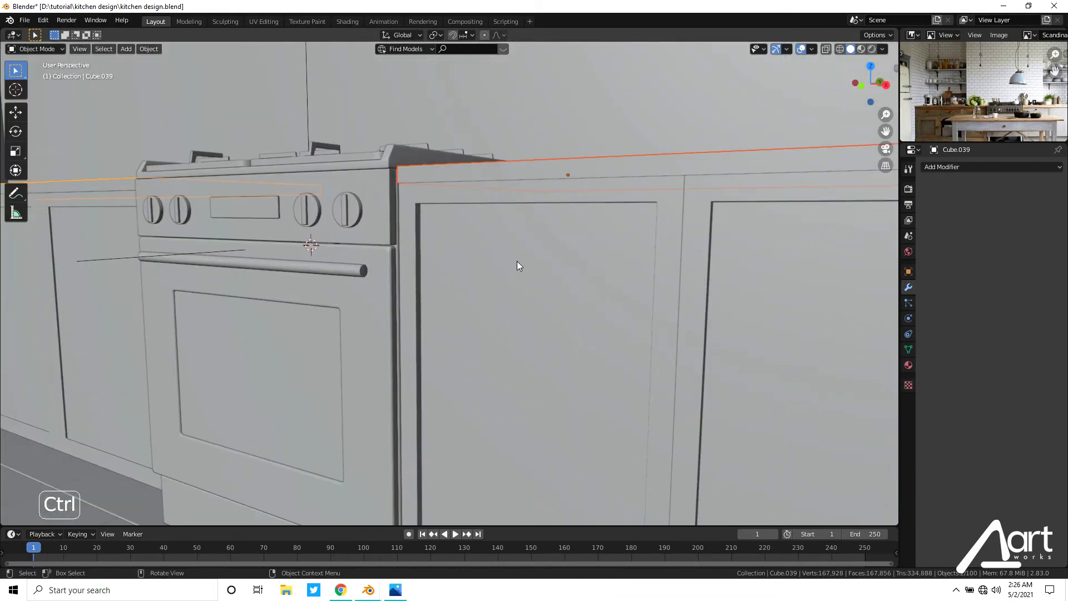
key(g)
key(z)
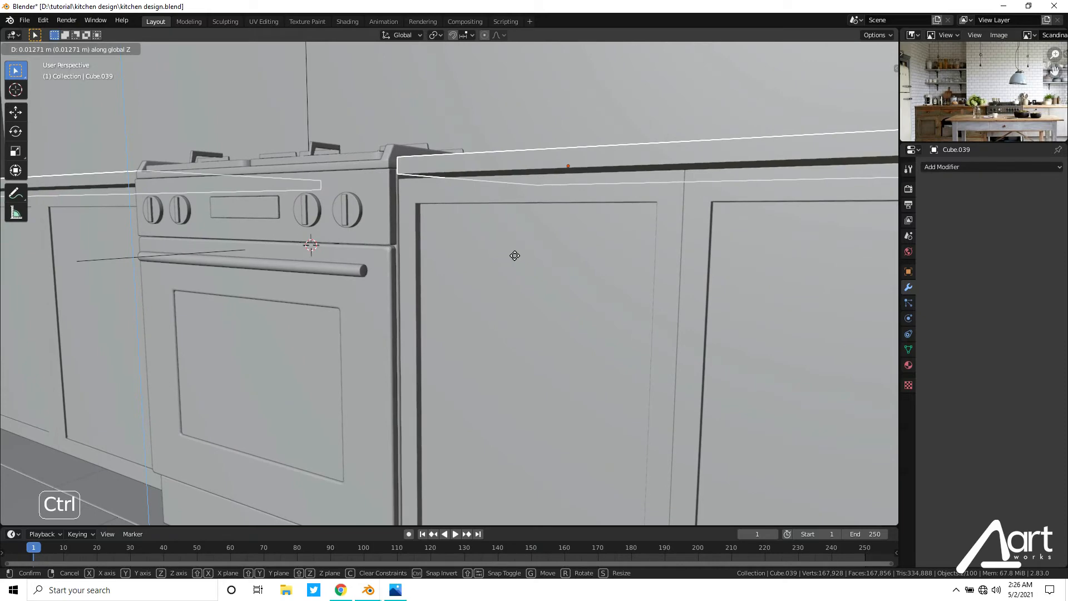
click(516, 258)
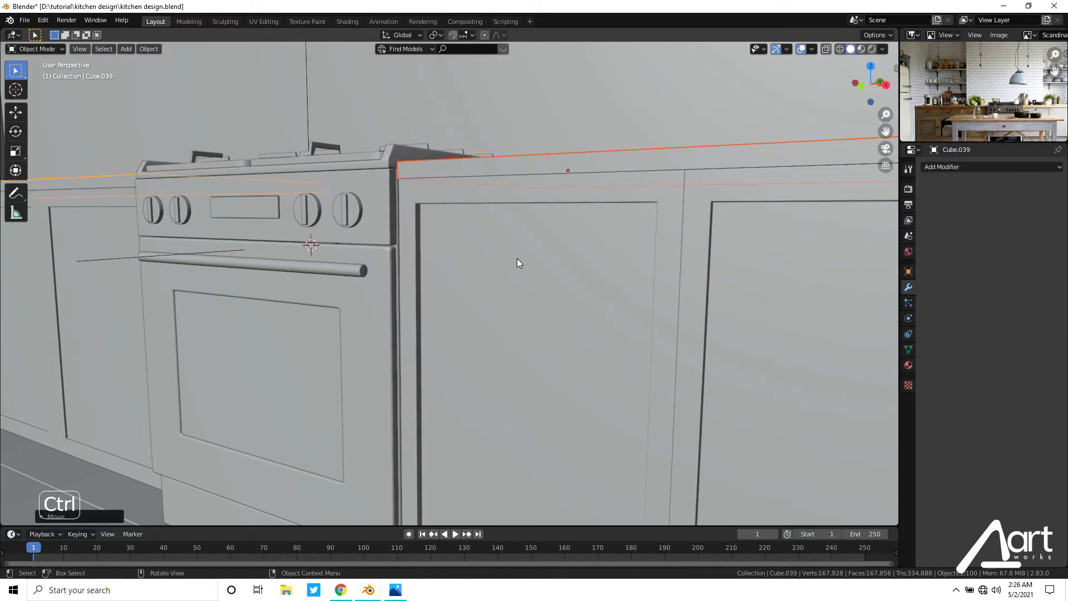
Apply the array modifier on the door rows at both sides of the stove.
scroll(516, 258, down, 5)
middle_drag(517, 256, 523, 332)
click(529, 237)
click(956, 466)
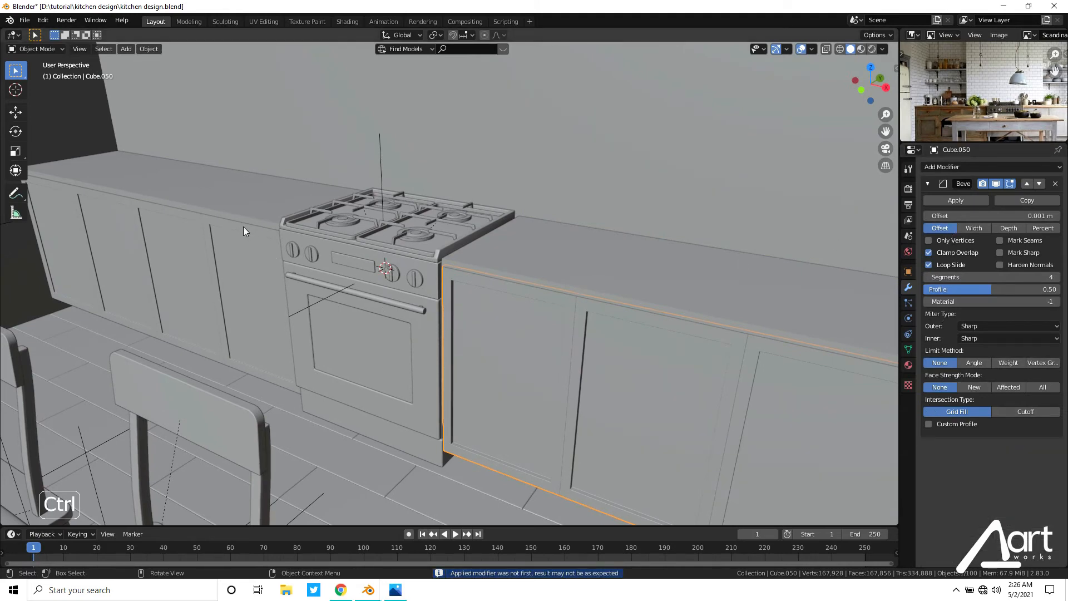
click(243, 226)
click(974, 466)
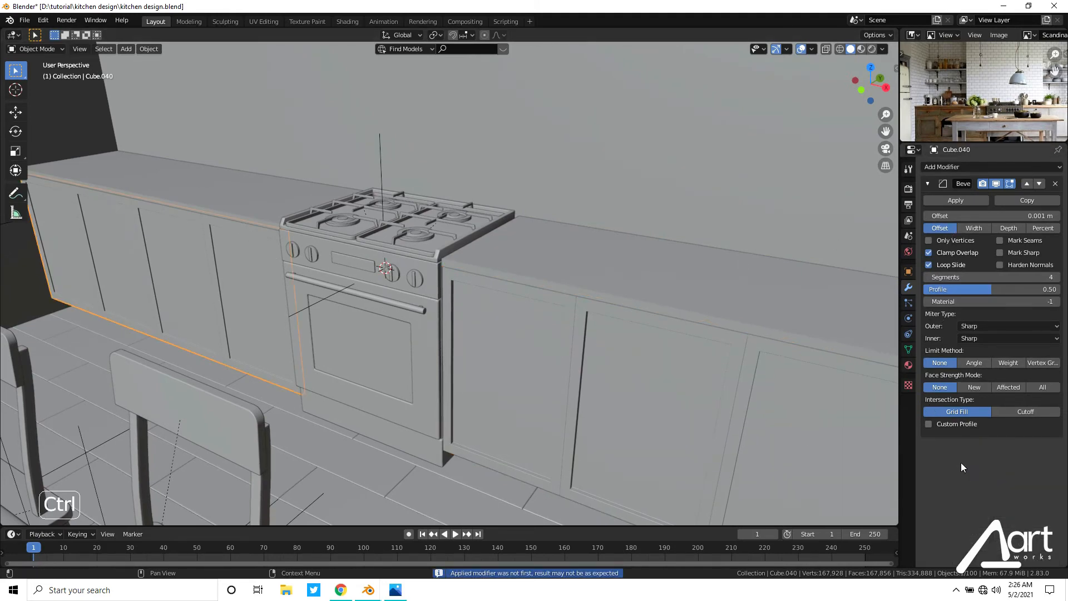
Link the left door row's bevel modifier to both worktop slabs and apply the transforms of the selected objects.
middle_drag(302, 309, 413, 299)
click(469, 265)
shift+click(246, 219)
shift+click(246, 293)
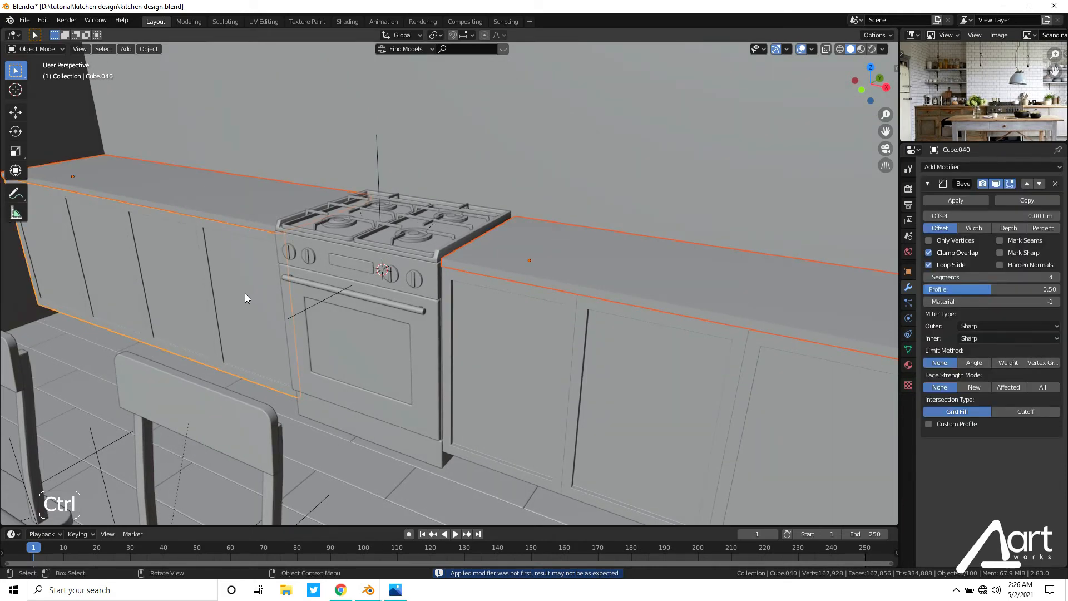
key(ctrl+l)
click(244, 292)
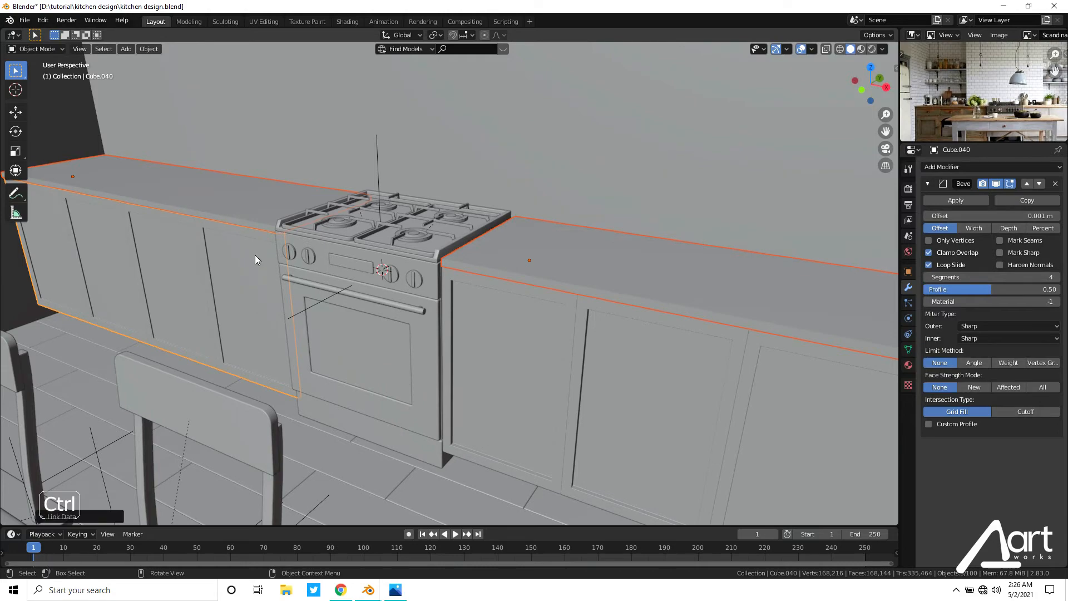
key(ctrl+a)
middle_drag(473, 290, 533, 342)
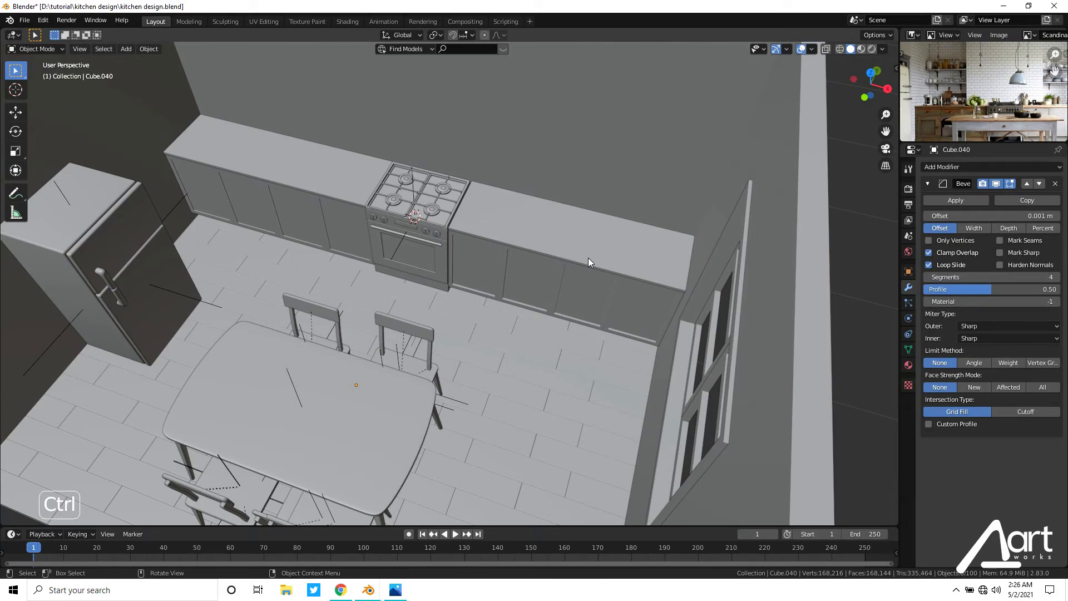
Reveal the hidden ceiling and beams, and clear the selection.
middle_drag(589, 258, 618, 186)
scroll(618, 186, down, 5)
scroll(543, 269, up, 4)
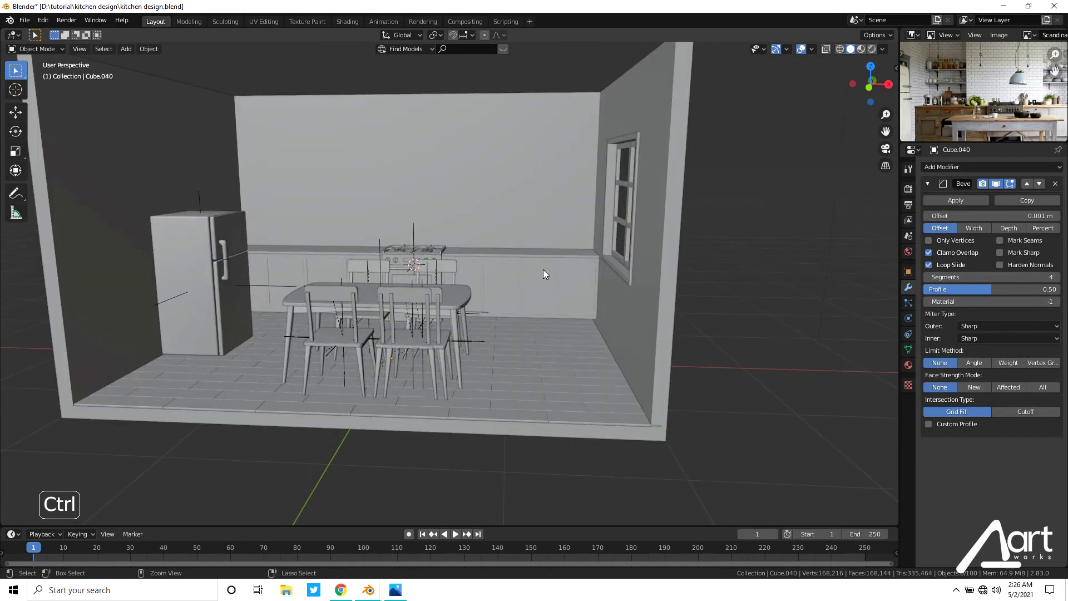
key(alt+h)
middle_drag(543, 269, 528, 253)
key(alt+a)
scroll(528, 254, up, 5)
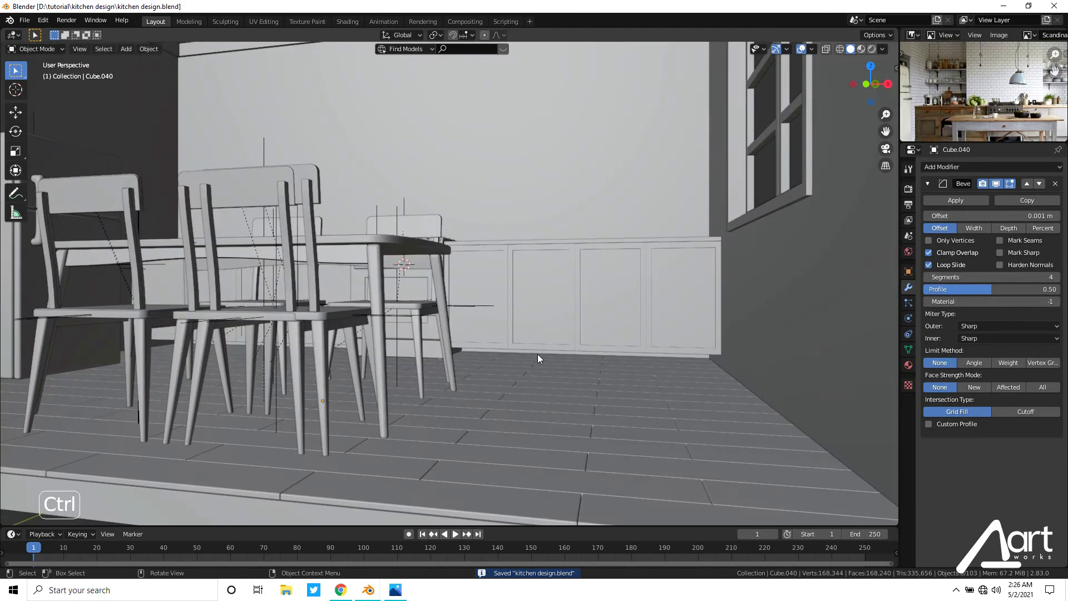
Hide the cabinet door row left of the stove.
middle_drag(542, 330, 537, 338)
scroll(540, 345, up, 3)
shift+middle_drag(258, 242, 493, 325)
scroll(433, 349, up, 3)
scroll(438, 340, down, 1)
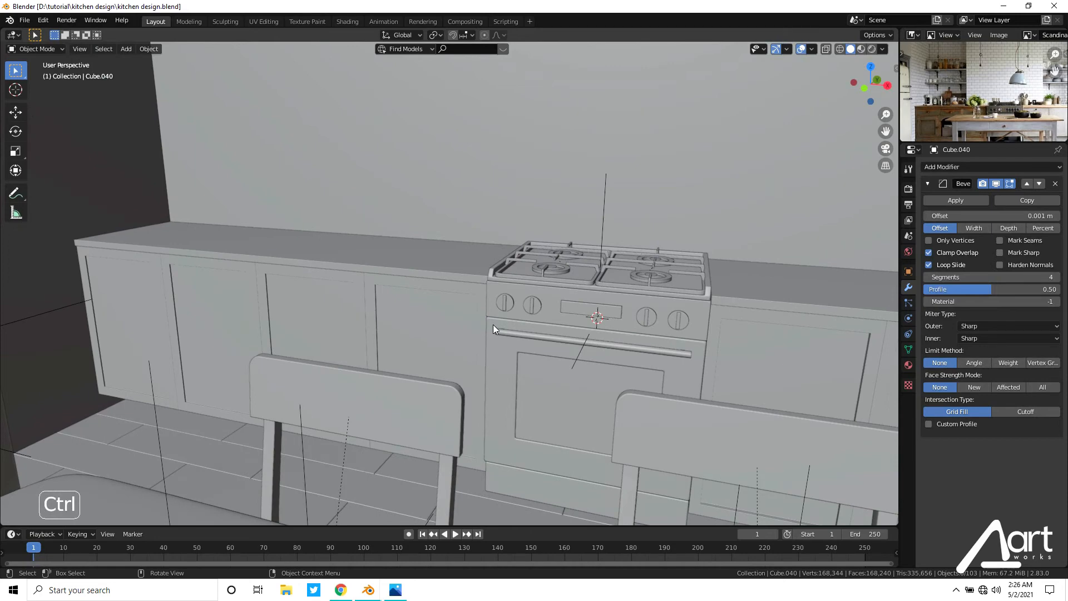
click(471, 292)
key(shift+z)
key(shift+z)
key(ctrl+z)
key(ctrl+z)
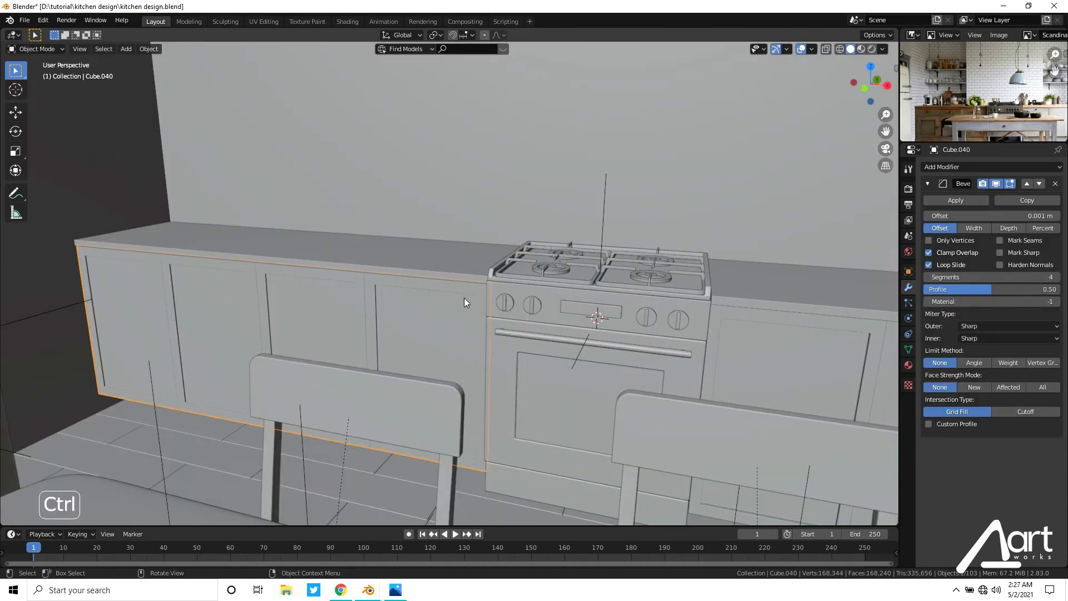
key(ctrl+z)
Hide the cabinet door row right of the stove to expose the plain cabinet body.
click(420, 309)
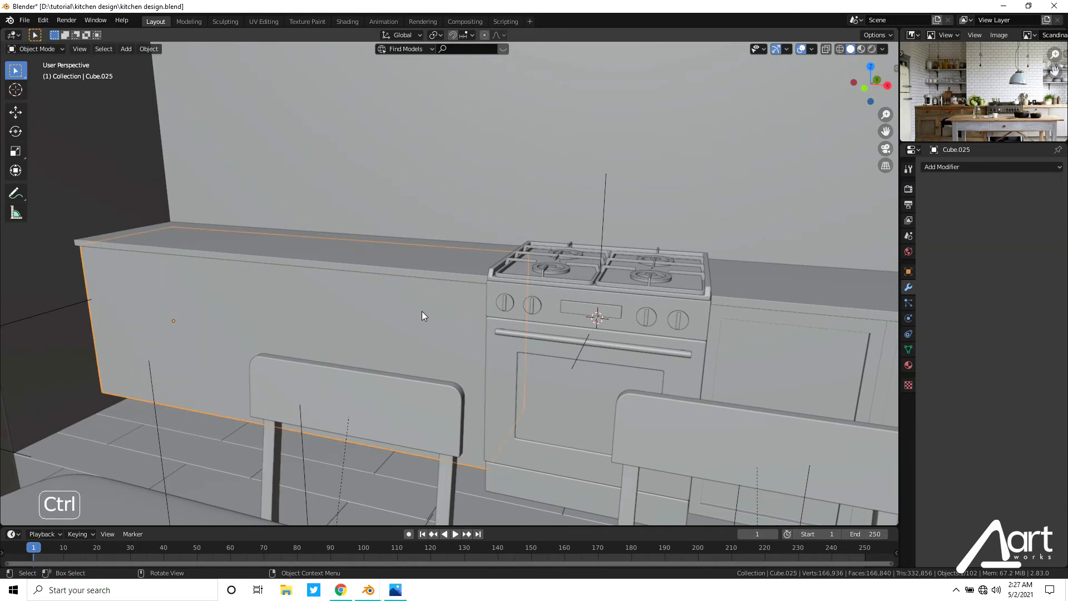
scroll(560, 329, down, 1)
scroll(516, 279, down, 1)
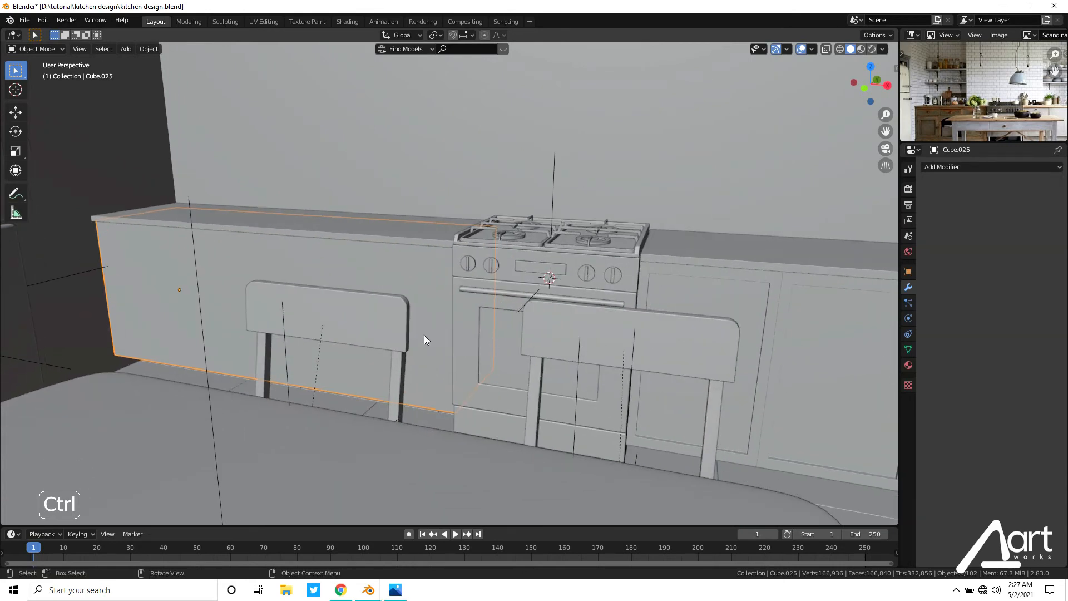
scroll(425, 335, down, 2)
click(685, 243)
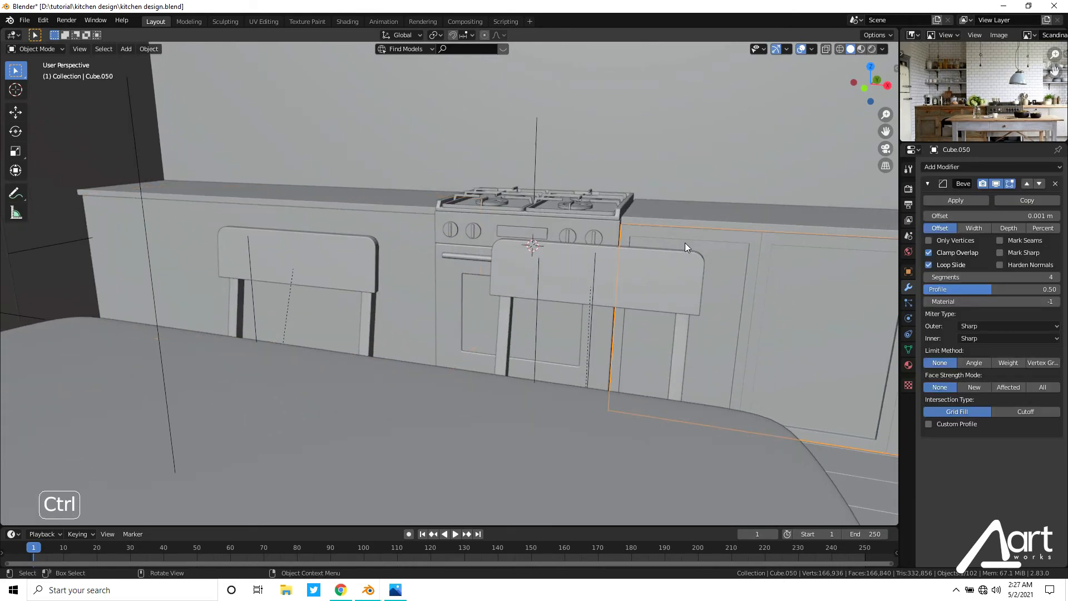
key(Delete)
Edit both cabinet bodies together and lower their bottom vertices about 0.07 m along Z to the floor.
click(392, 260)
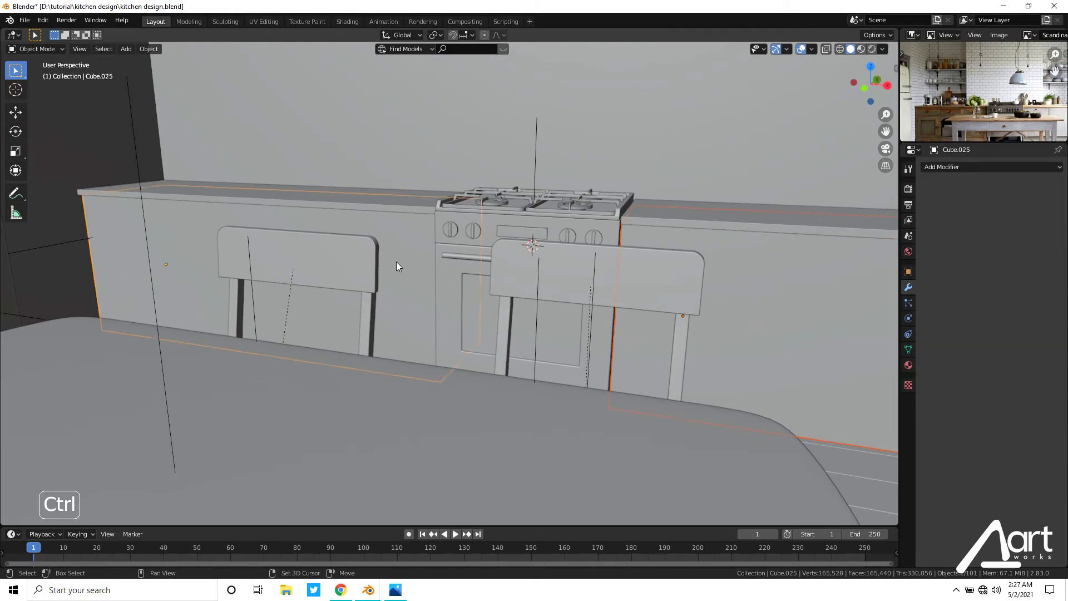
scroll(391, 261, down, 4)
middle_drag(449, 306, 367, 231)
key(Tab)
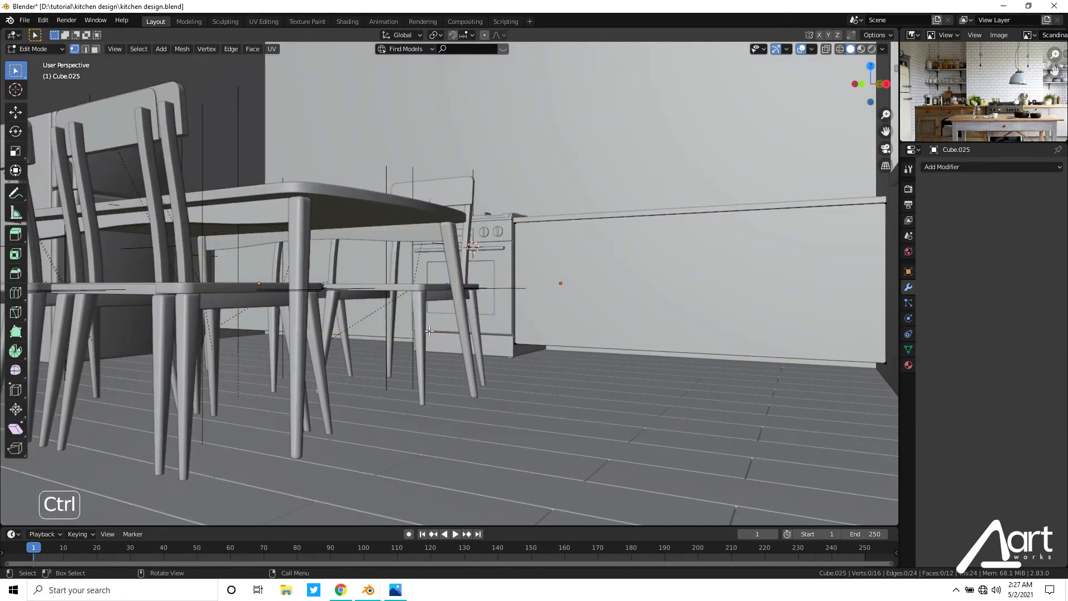
key(shift+z)
scroll(437, 341, down, 3)
drag(211, 292, 763, 410)
key(shift+z)
scroll(458, 252, up, 8)
key(g)
key(z)
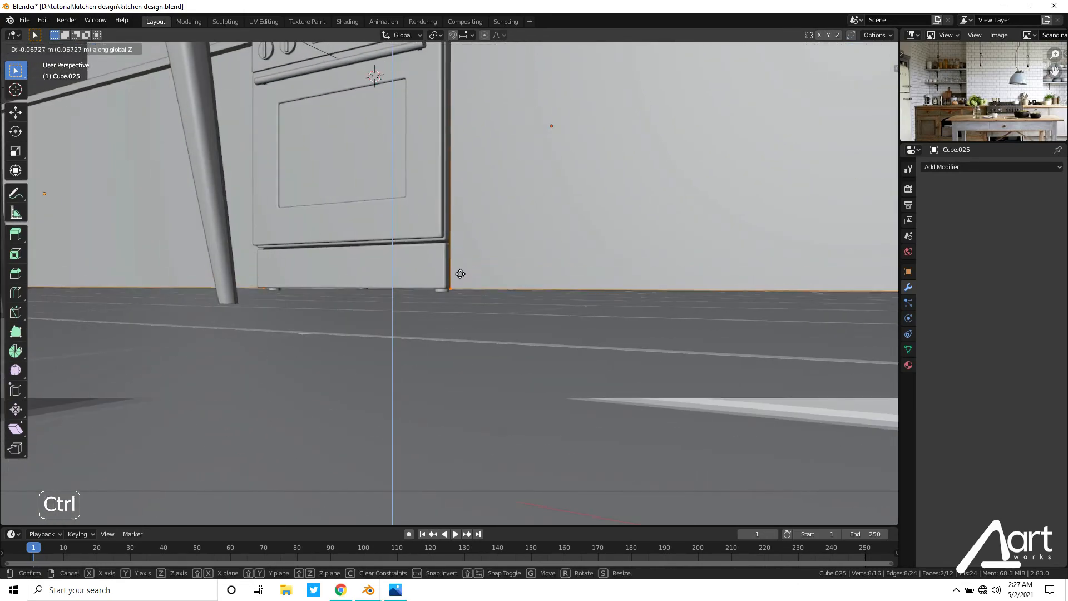
click(461, 277)
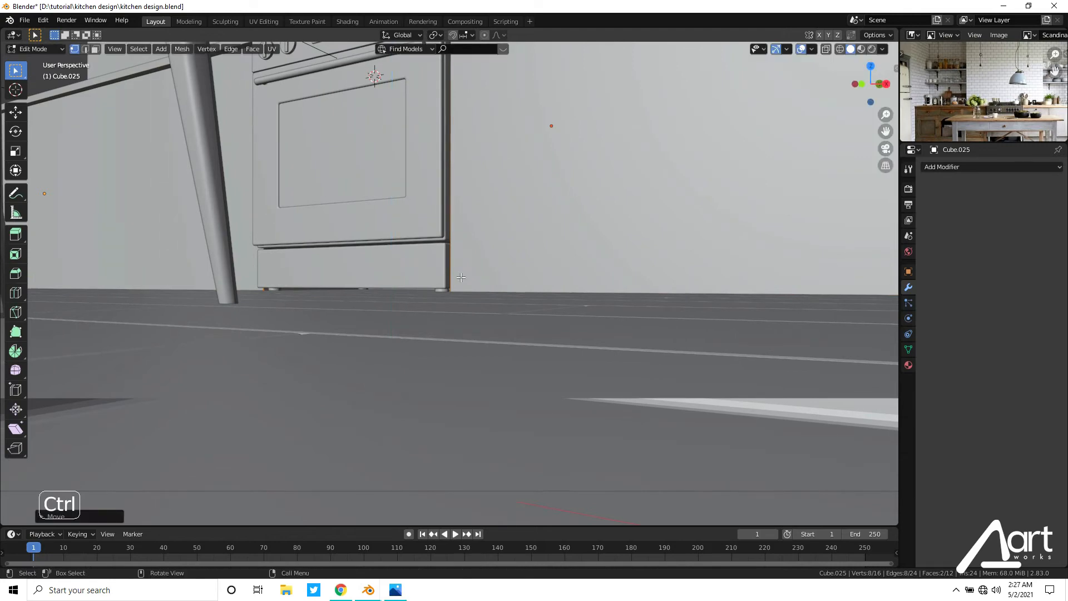
middle_drag(489, 273, 496, 299)
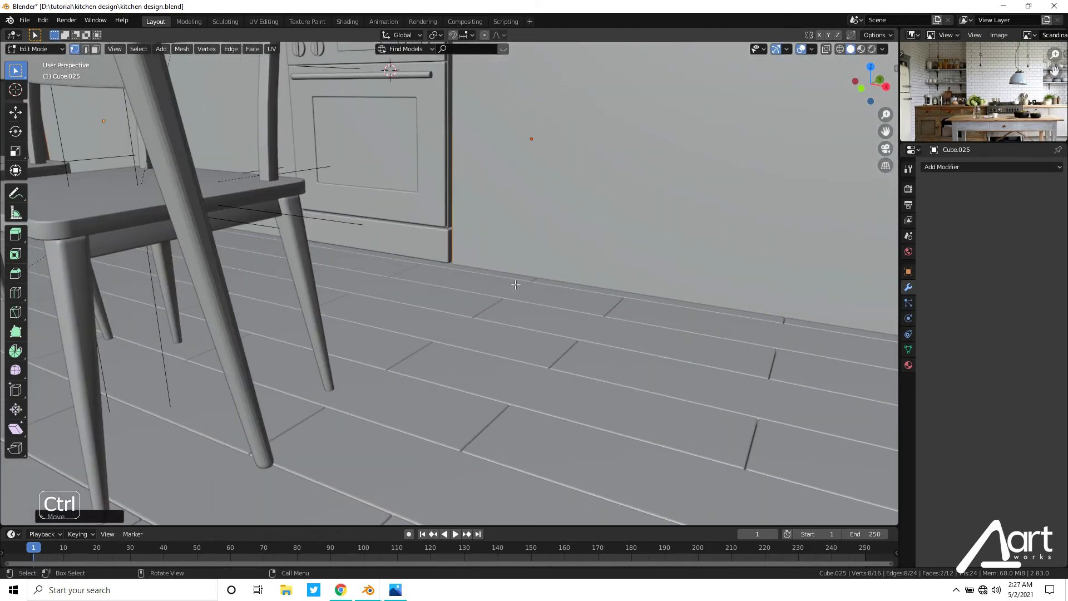
key(Tab)
Reveal the hidden door rows and clear the selection.
scroll(515, 284, down, 6)
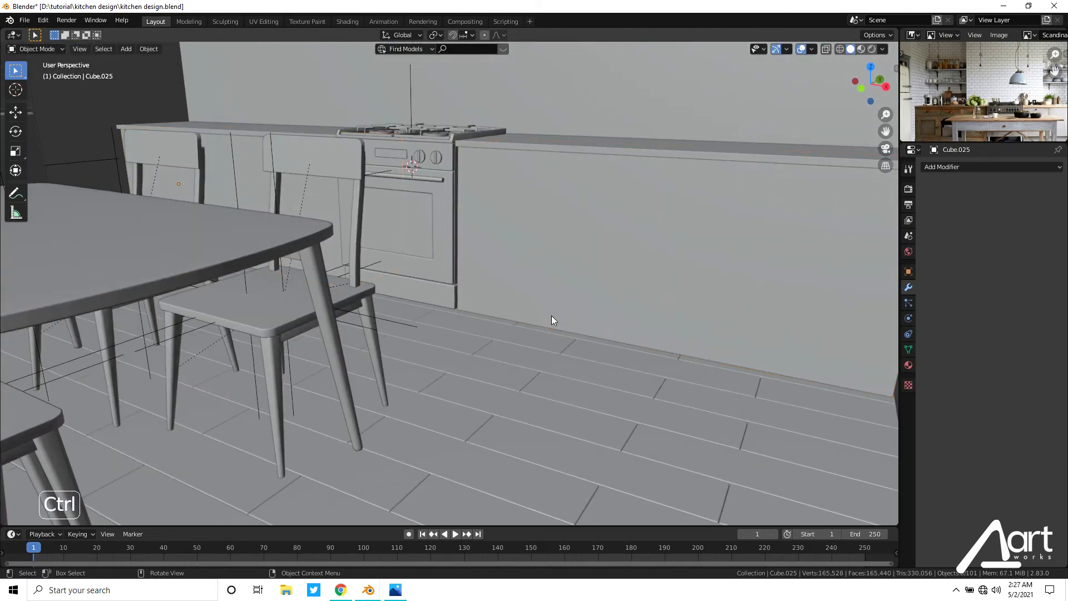
key(alt+h)
key(alt+a)
middle_drag(552, 316, 496, 267)
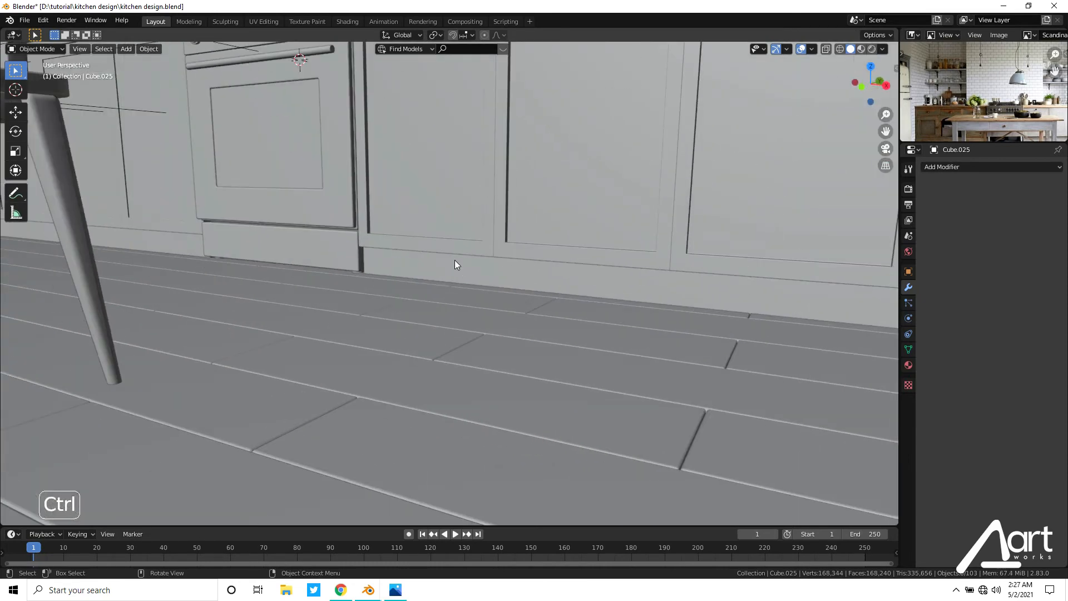
scroll(954, 114, up, 4)
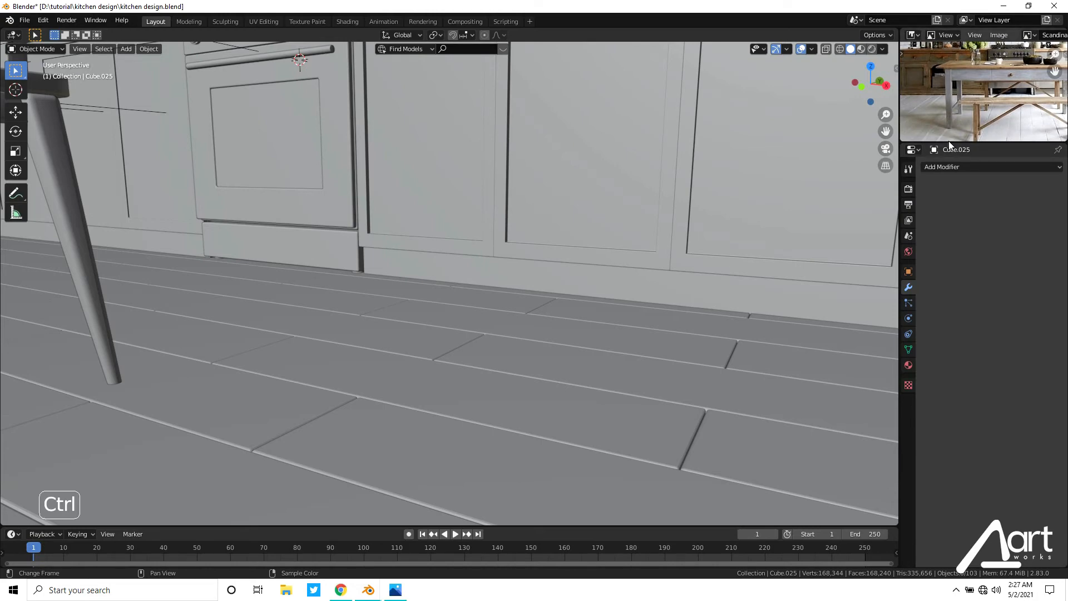
Enlarge the reference image area and zoom the photo in on the lower cabinets behind the table.
drag(950, 142, 949, 379)
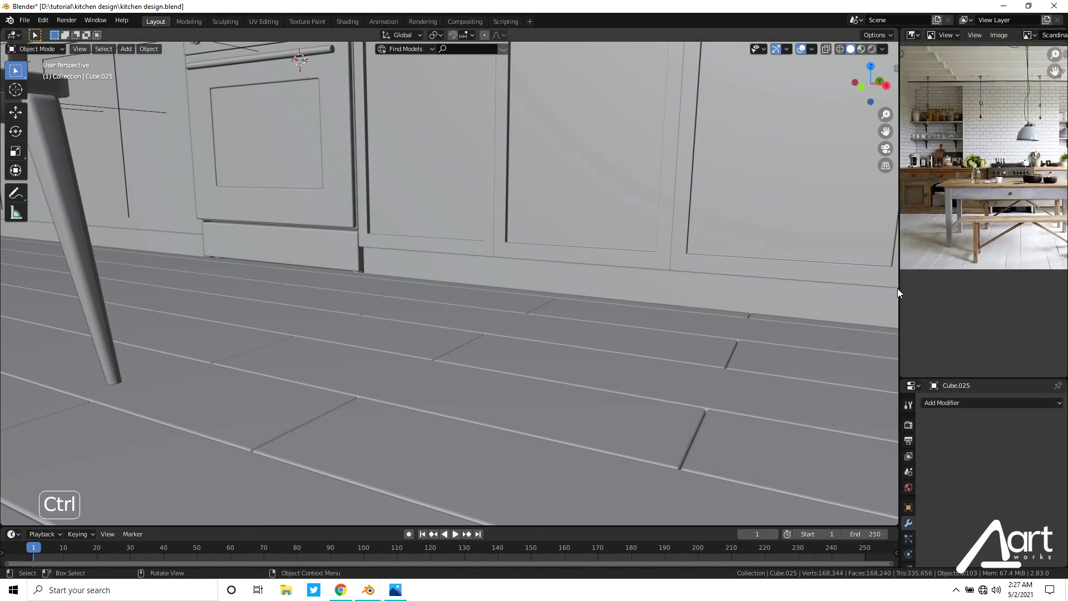
drag(900, 291, 698, 302)
scroll(901, 224, up, 6)
middle_drag(909, 230, 796, 229)
middle_drag(1026, 207, 895, 218)
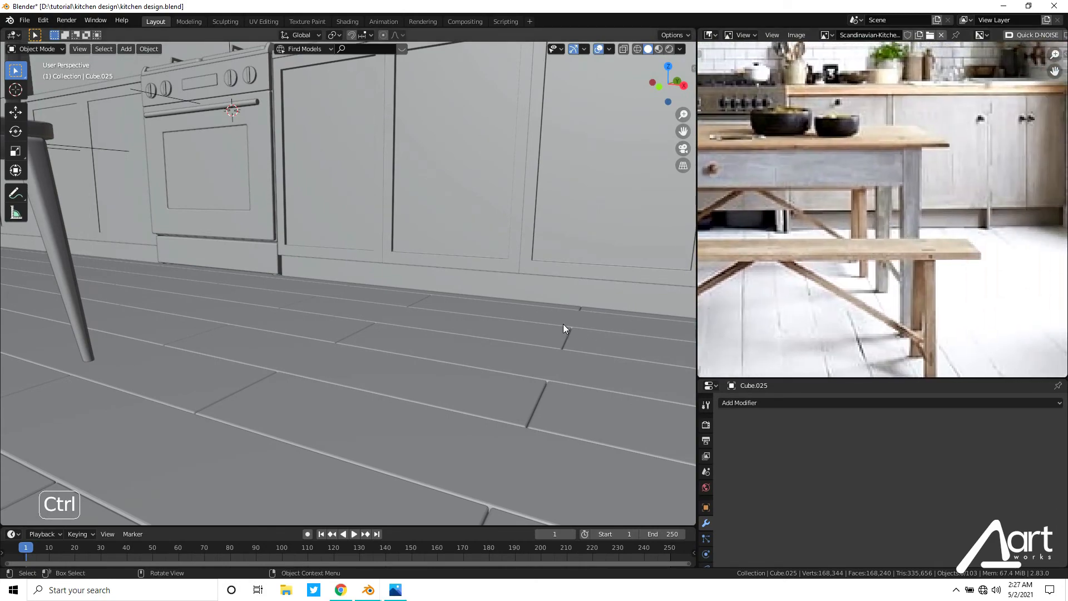
Save the file kitchen design.blend.
click(470, 286)
scroll(471, 286, down, 4)
middle_drag(478, 286, 536, 350)
scroll(473, 327, down, 3)
scroll(499, 360, up, 2)
key(ctrl+s)
scroll(479, 315, down, 2)
scroll(476, 315, up, 2)
middle_drag(477, 308, 432, 188)
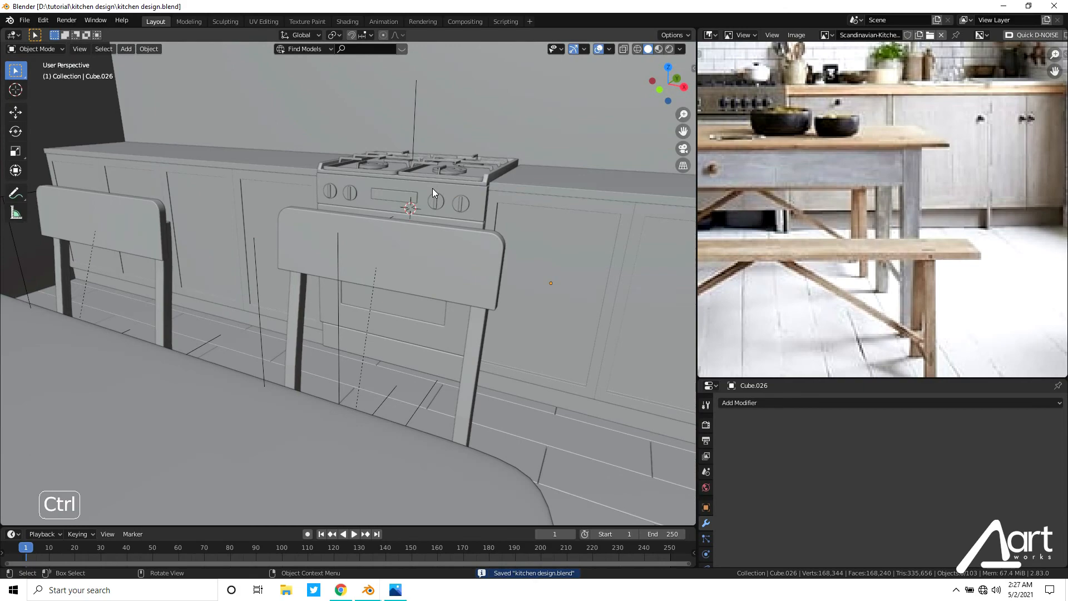
Scale the stove up uniformly through its parent empty to a scale of about 0.528.
click(413, 129)
scroll(456, 206, down, 4)
middle_drag(469, 236, 464, 343)
key(s)
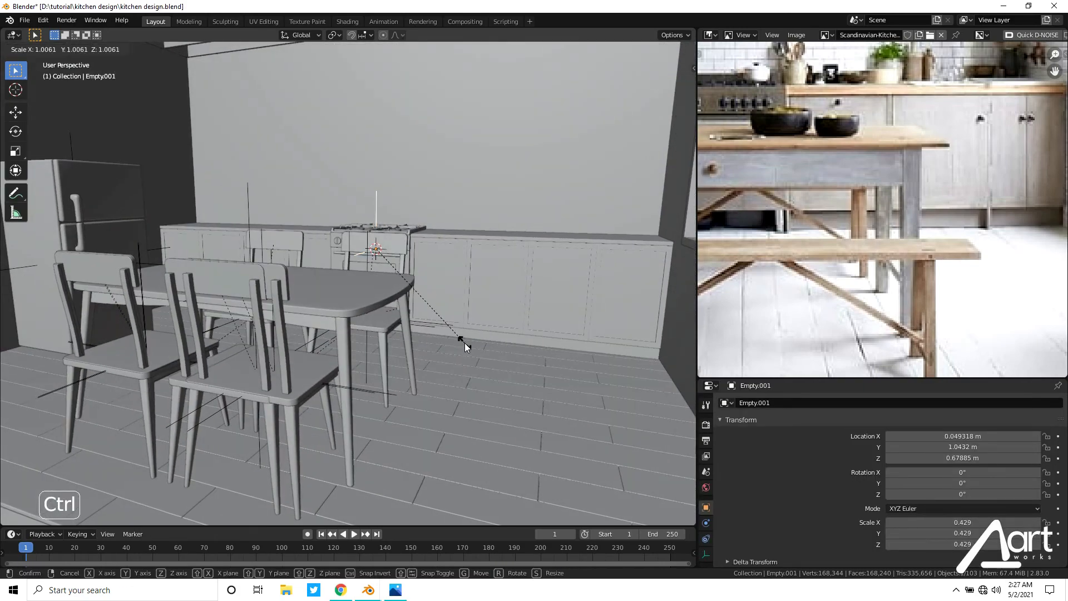
click(493, 356)
Raise the stove about 0.15 m along Z so its feet stand on the floor.
middle_drag(493, 356, 426, 305)
scroll(422, 292, up, 5)
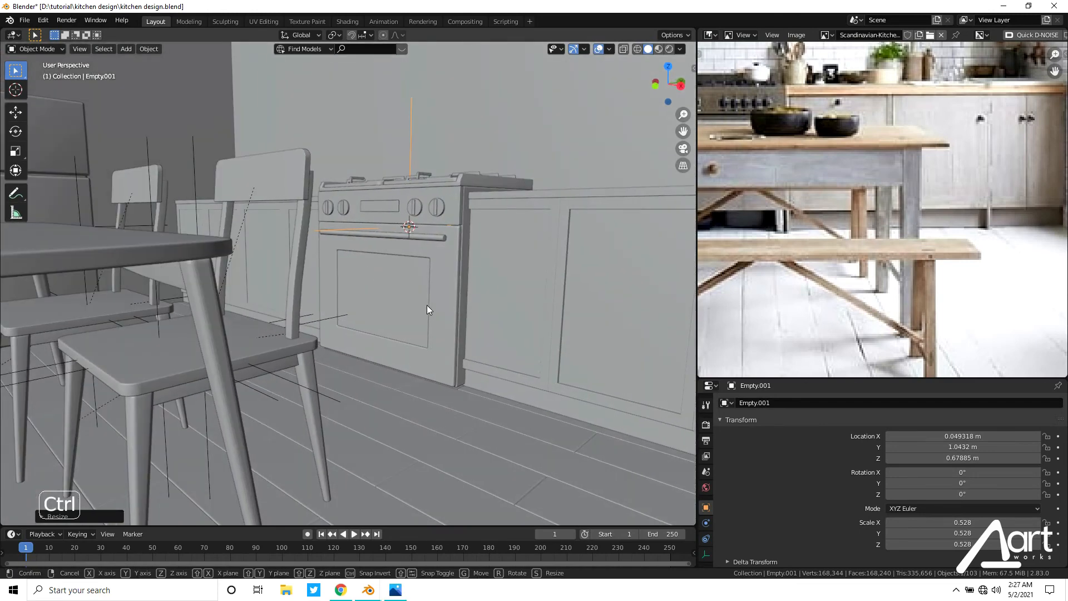
key(g)
key(z)
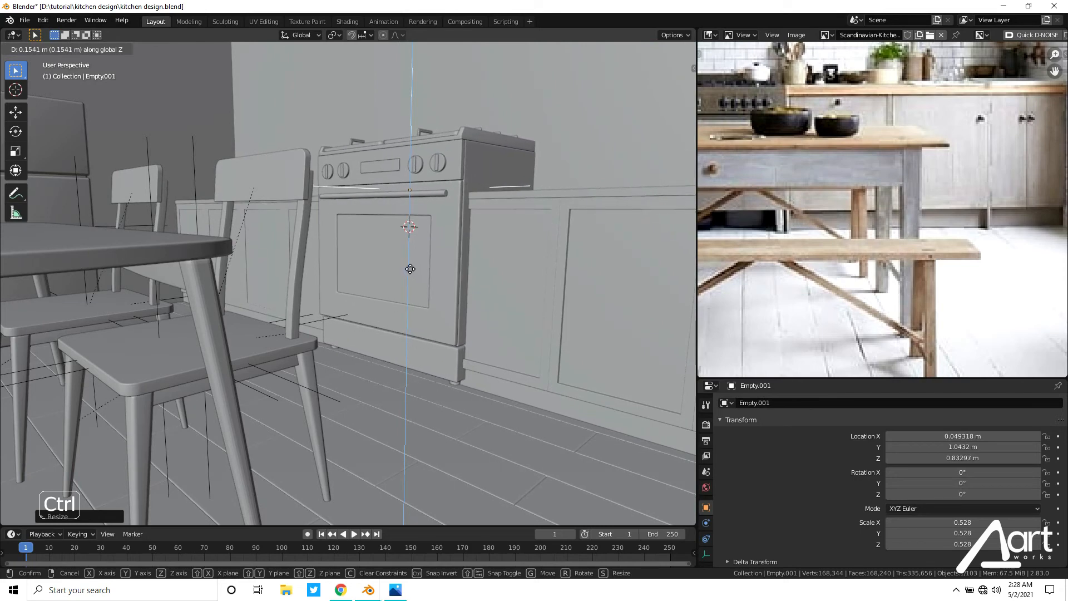
click(410, 269)
middle_drag(437, 265, 522, 277)
scroll(510, 303, down, 2)
scroll(470, 272, down, 2)
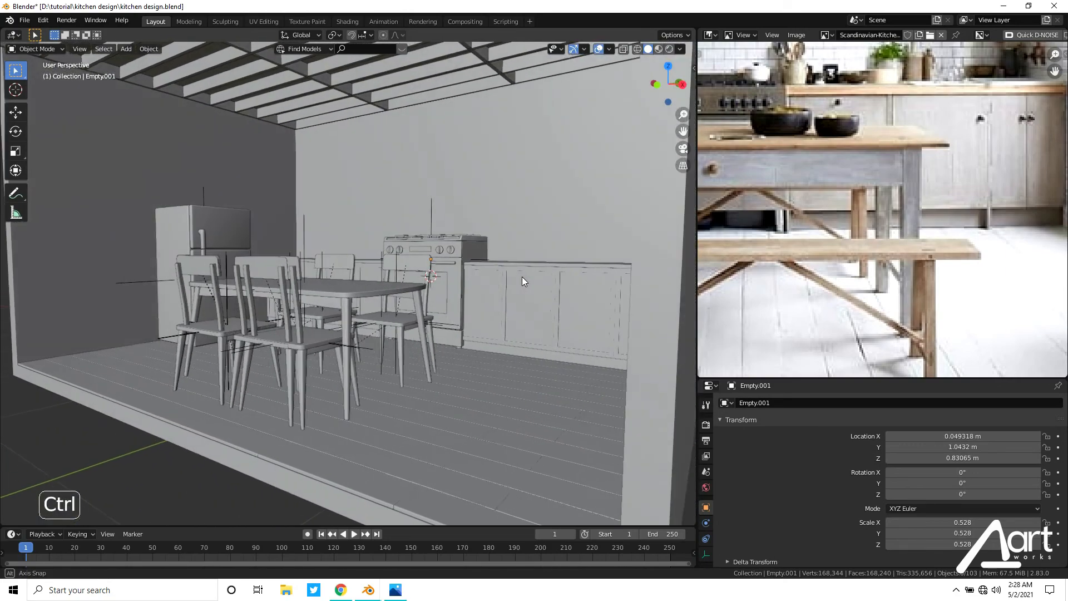
scroll(510, 266, up, 2)
Scale the stove's parent empty down to about 0.467 and lower the stove along Z back onto the floor.
click(453, 209)
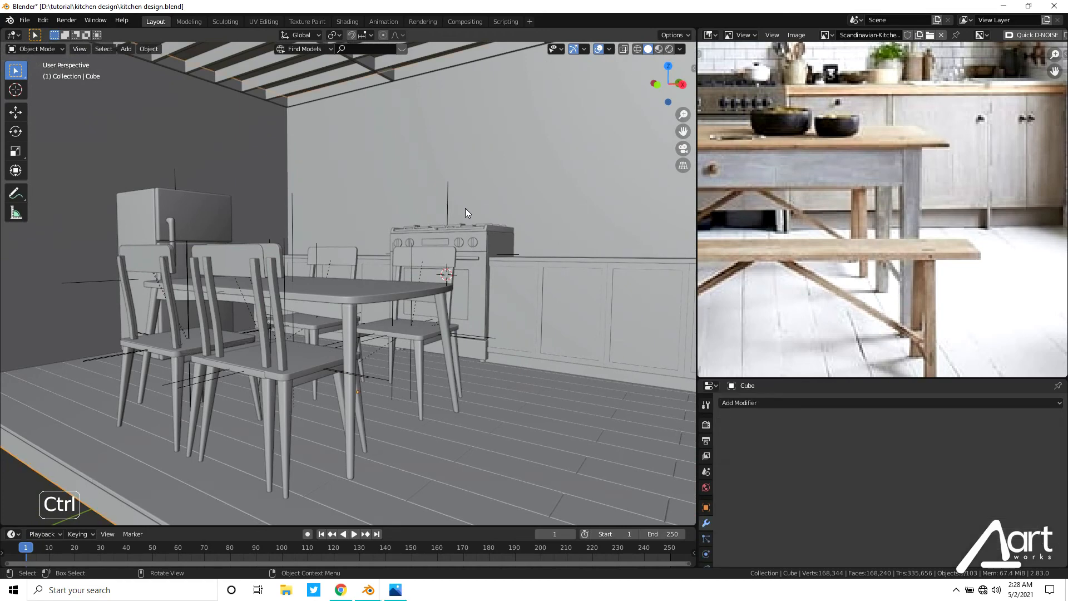
click(448, 200)
key(s)
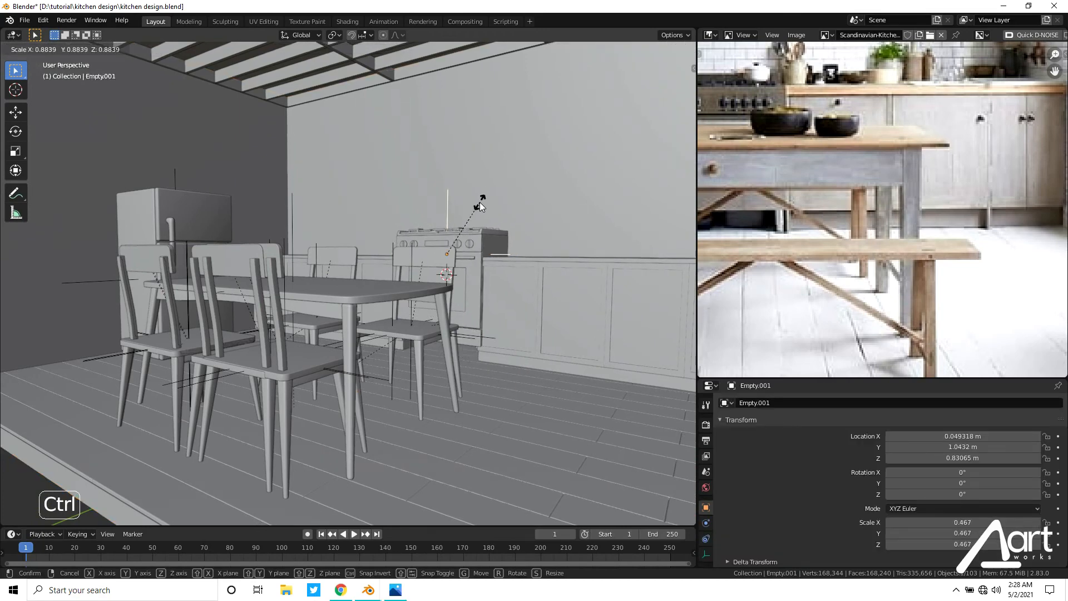
click(480, 202)
key(g)
key(z)
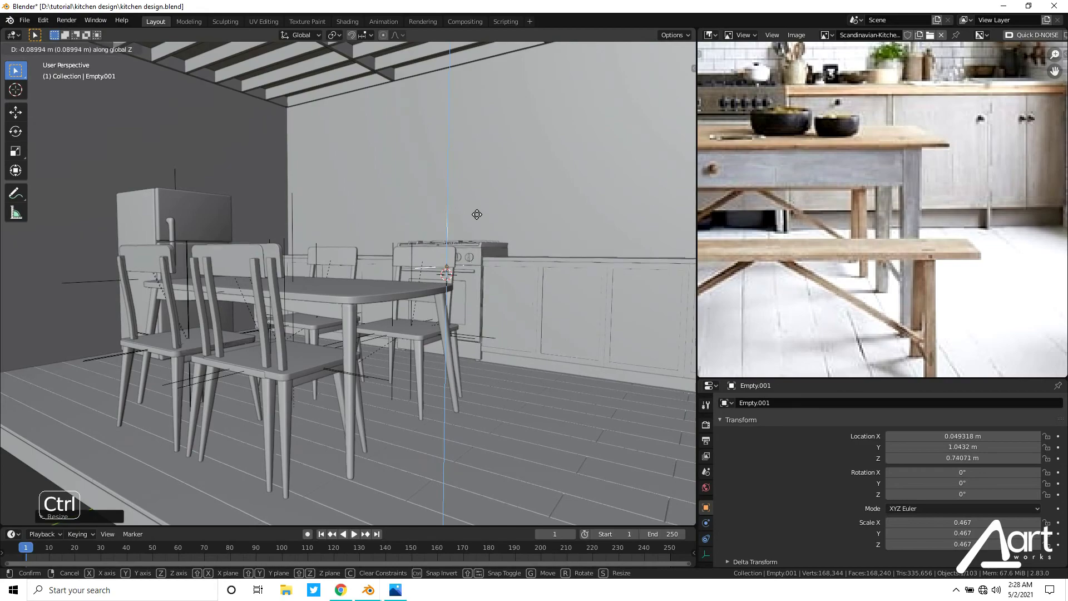
click(439, 219)
Select the worktops, door rows and cabinet bodies on both sides of the stove.
middle_drag(439, 218, 503, 243)
scroll(417, 271, up, 3)
mouse_move(416, 269)
middle_down()
mouse_move(398, 285)
mouse_move(434, 307)
mouse_move(403, 265)
middle_up()
scroll(398, 285, up, 3)
click(398, 285)
shift+click(426, 267)
scroll(376, 328, up, 2)
click(359, 393)
middle_drag(359, 395, 380, 322)
shift+click(242, 225)
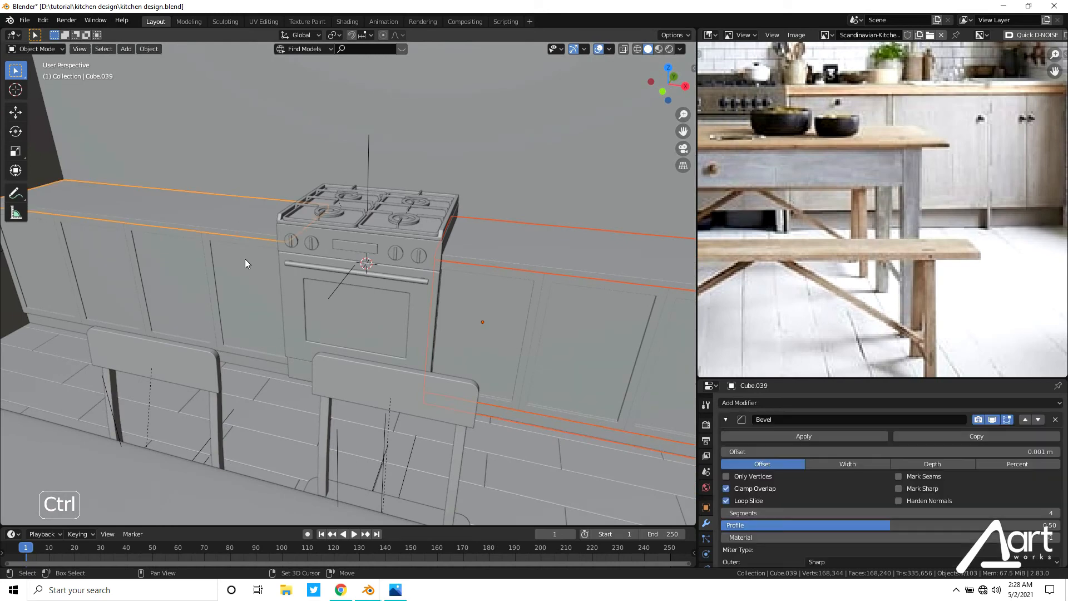
shift+click(259, 363)
middle_drag(409, 304, 396, 277)
scroll(396, 275, down, 4)
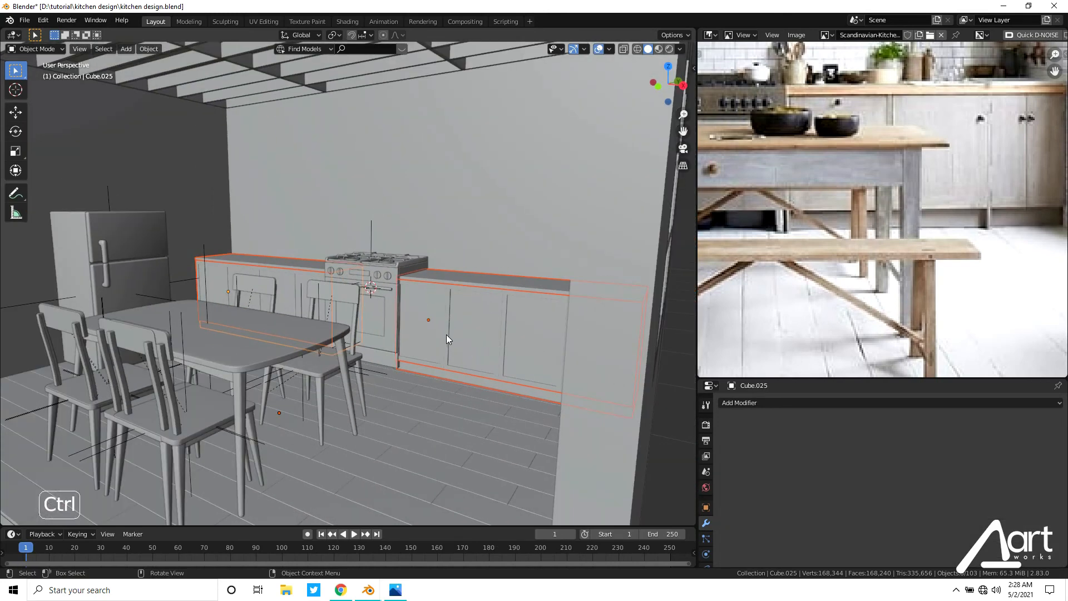
Raise the upper vertices of all selected counter parts about 0.09 m along Z to match the stove's height.
key(KP_1)
key(alt+z)
key(Tab)
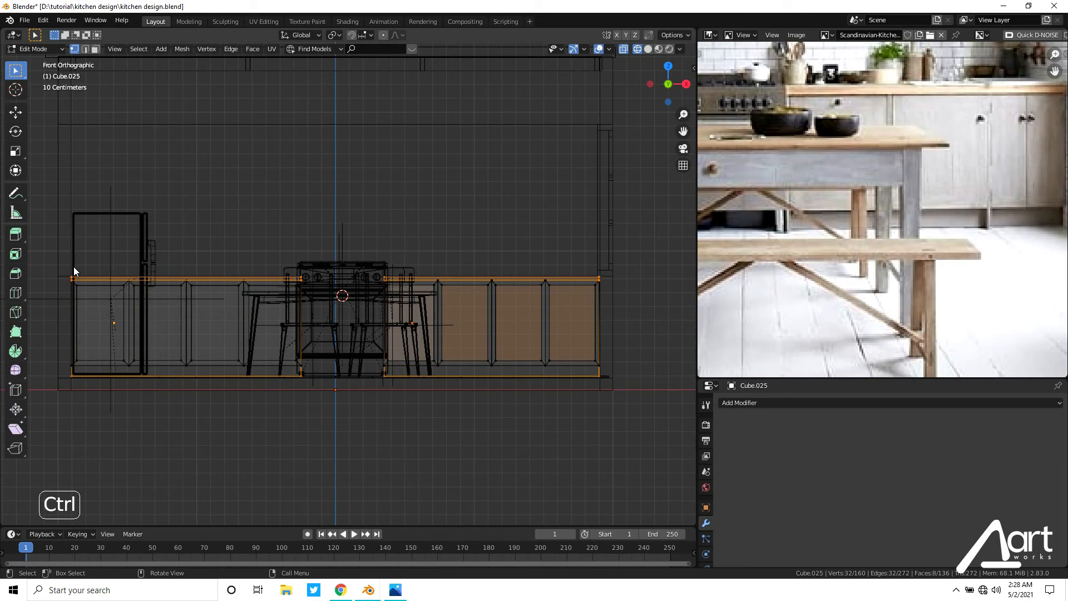
drag(111, 268, 630, 298)
middle_drag(630, 297, 565, 315)
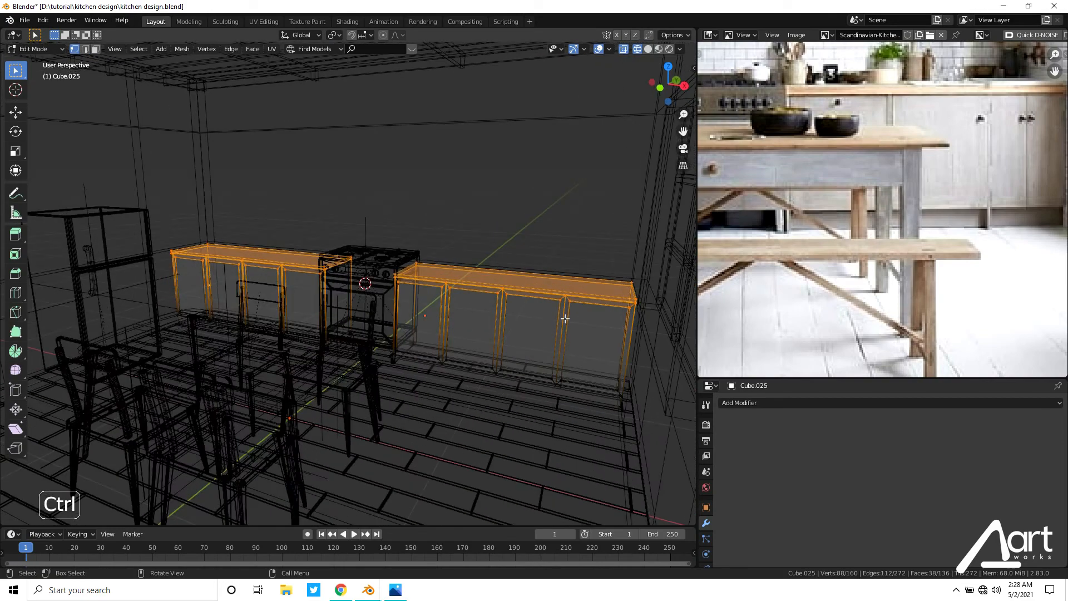
key(shift+z)
scroll(556, 318, up, 3)
key(g)
key(z)
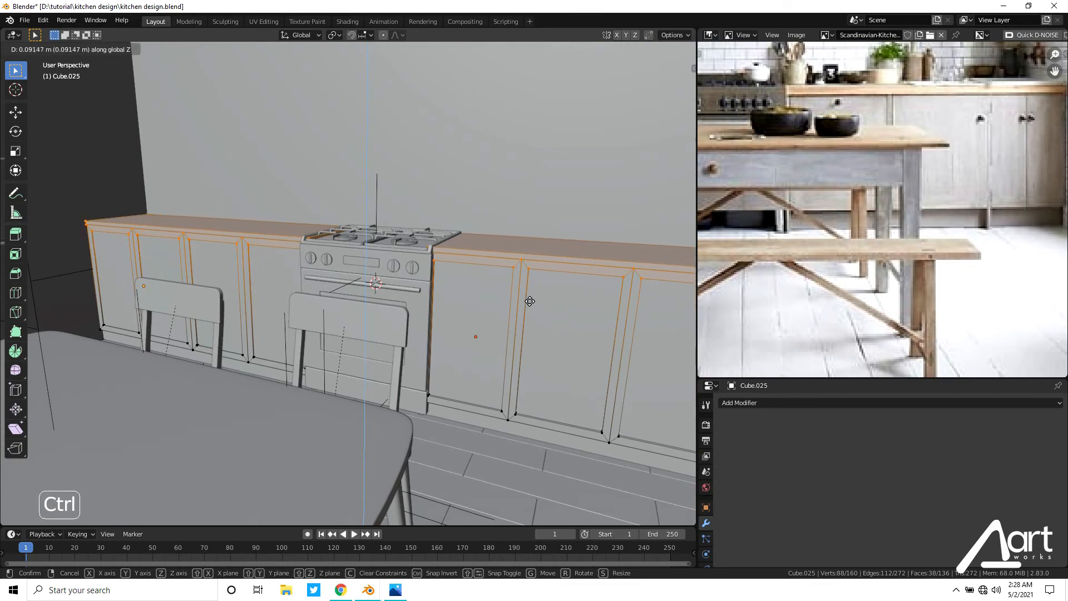
click(530, 301)
middle_drag(530, 301, 470, 369)
key(KP_7)
key(shift+z)
mouse_move(441, 298)
shift+middle_down()
mouse_move(442, 336)
mouse_move(405, 225)
mouse_move(462, 303)
shift+middle_up()
key(shift+z)
key(Tab)
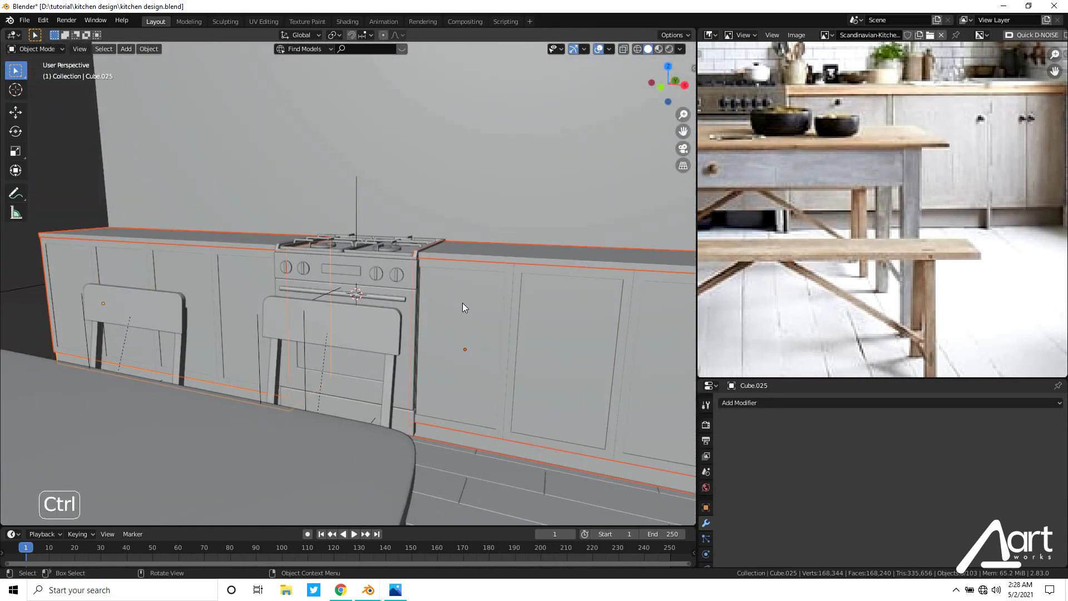
Select all geometry of both door rows in mesh editing and set the transform pivot point to Median Point.
click(462, 303)
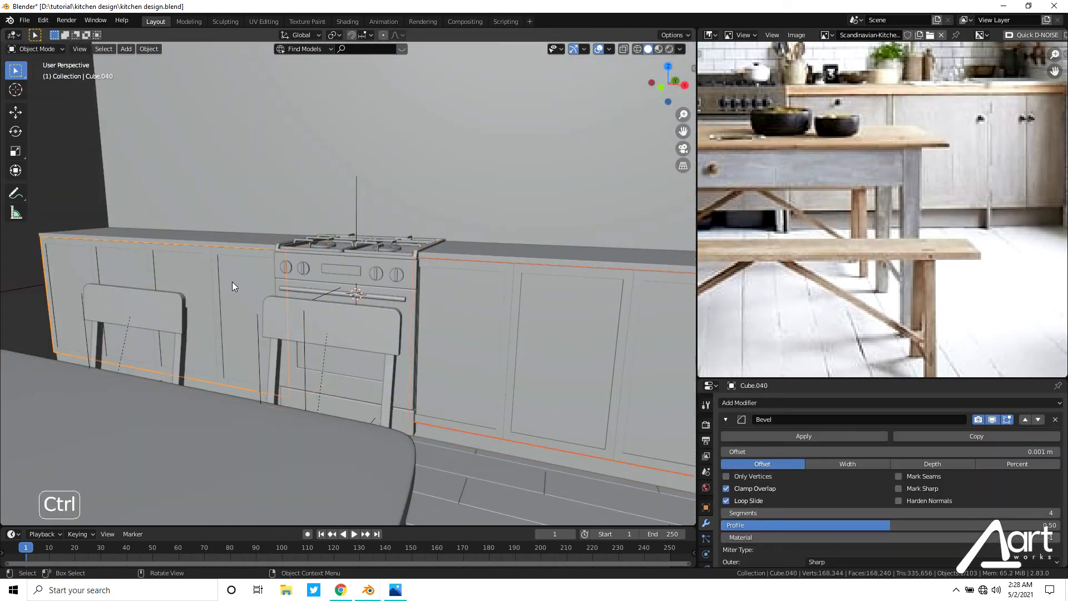
mouse_move(484, 322)
middle_down()
mouse_move(503, 331)
mouse_move(496, 312)
middle_up()
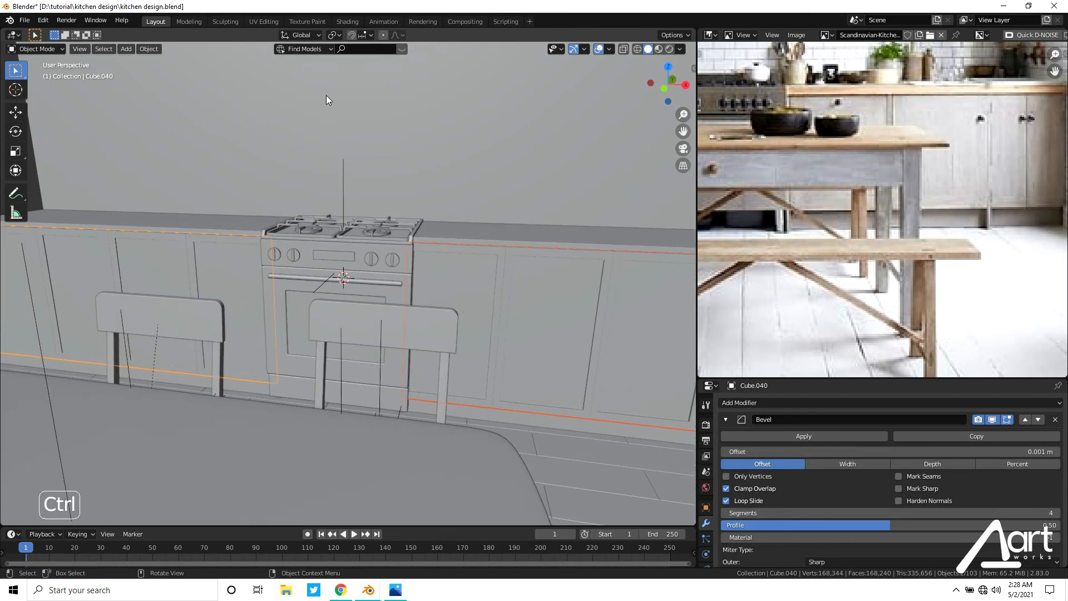
key(Tab)
key(a)
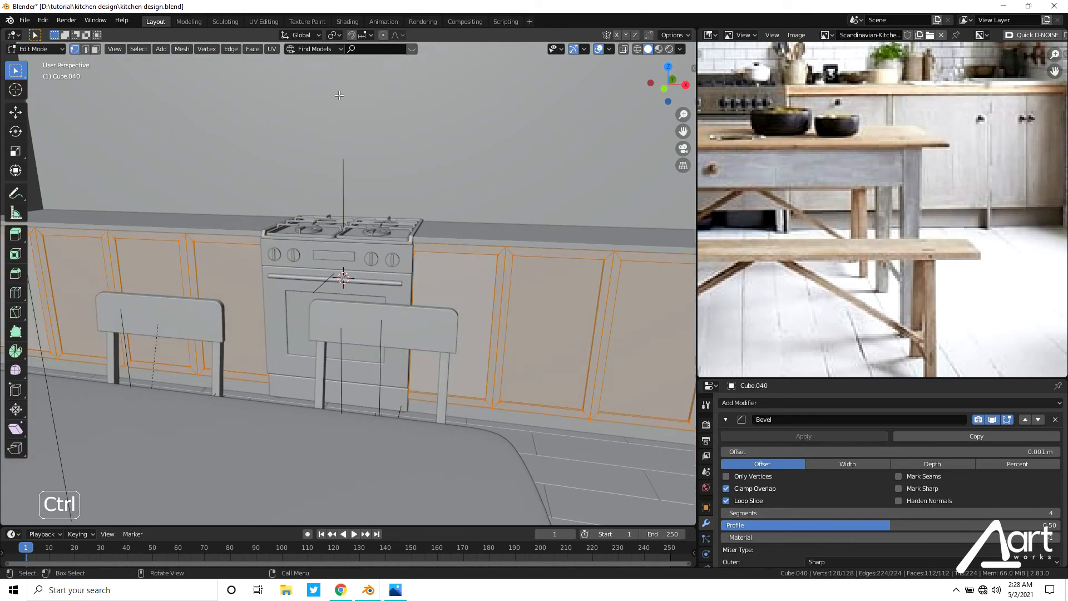
click(334, 35)
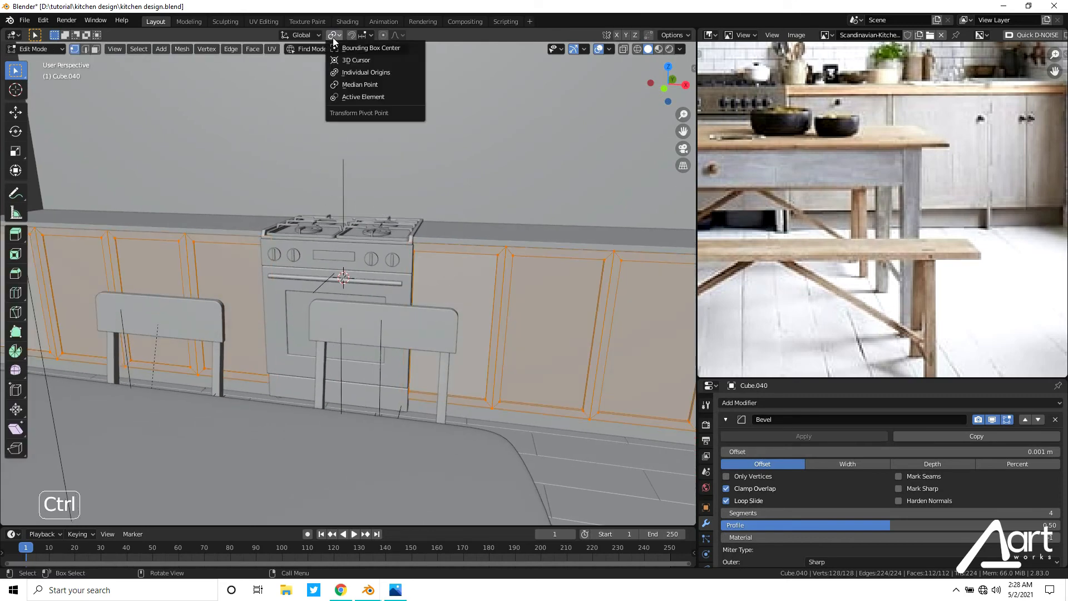
click(344, 79)
mouse_move(184, 194)
middle_down()
mouse_move(186, 214)
mouse_move(253, 219)
mouse_move(262, 246)
middle_up()
key(shift+z)
key(shift+z)
key(Tab)
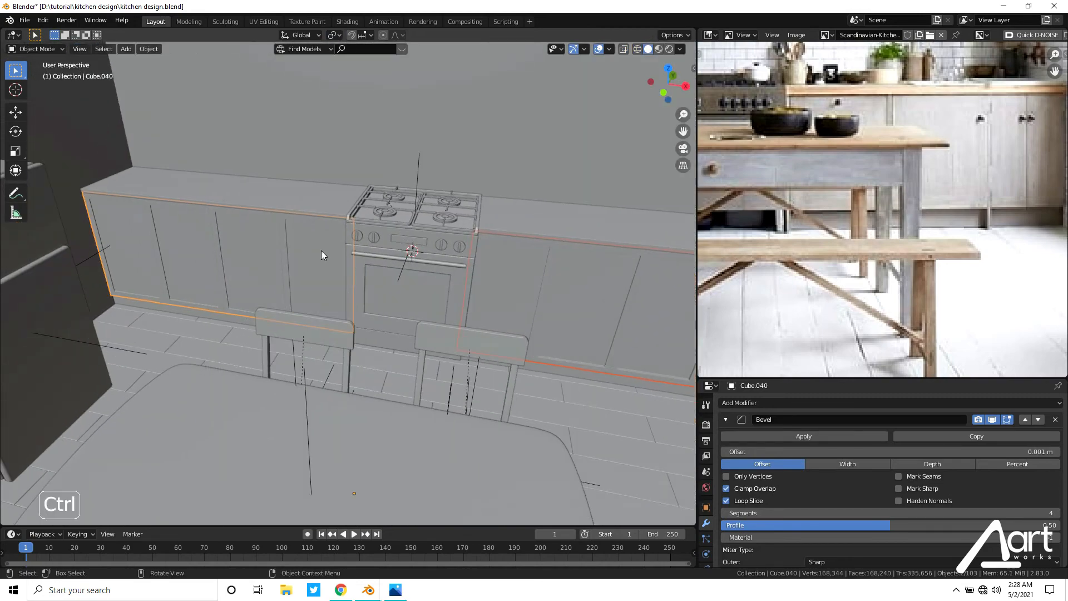
Select the door row left of the stove and move its origin to its geometry.
ctrl+click(203, 205)
key(ctrl+z)
click(154, 50)
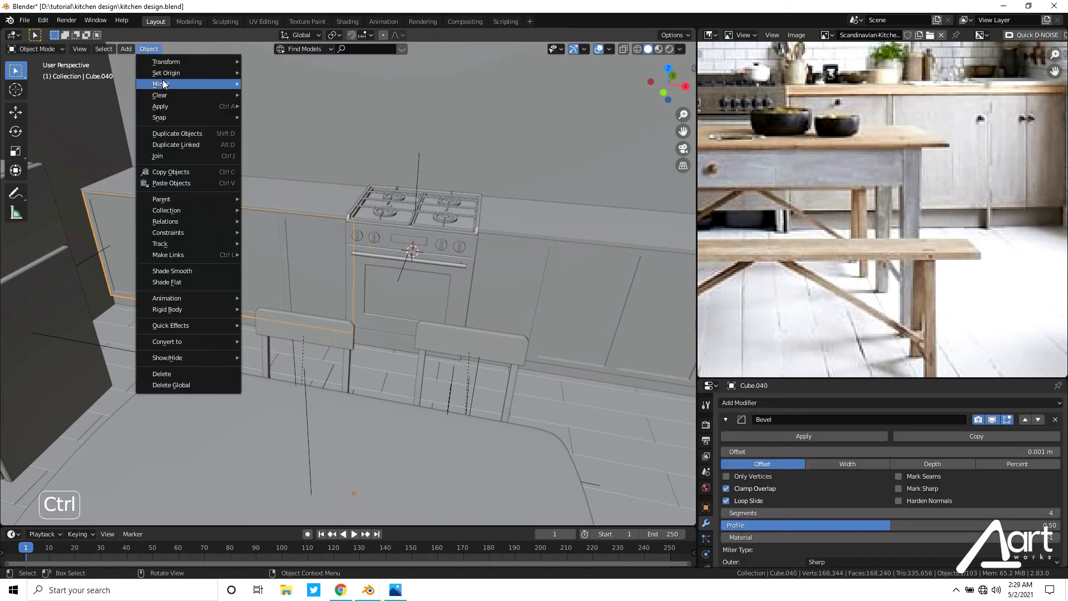
mouse_move(159, 72)
click(278, 85)
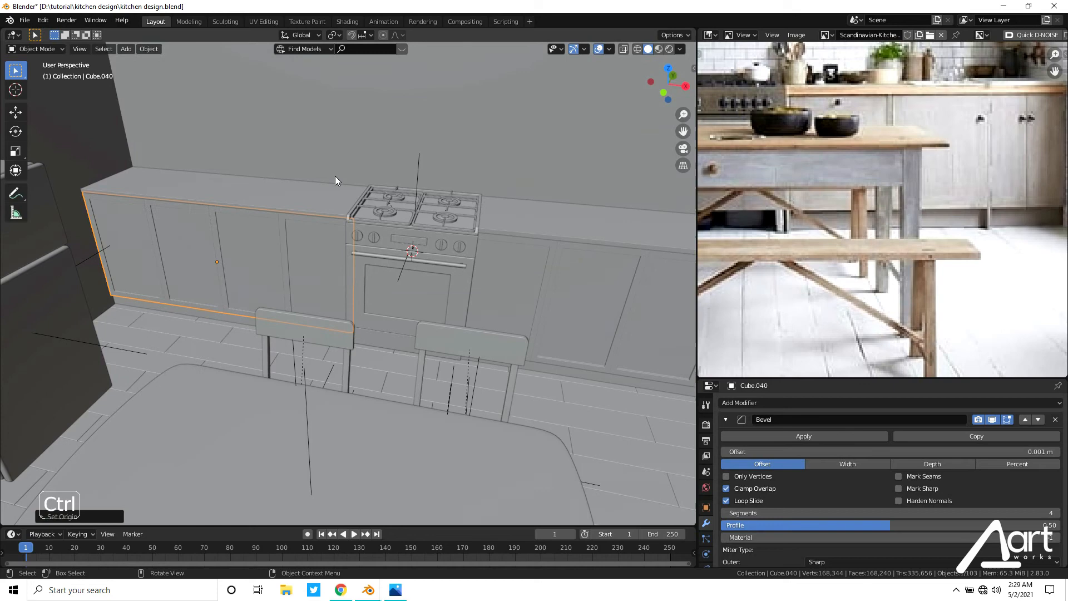
Scale the door row left of the stove slightly to fit its cabinet.
scroll(335, 176, up, 4)
key(s)
click(497, 278)
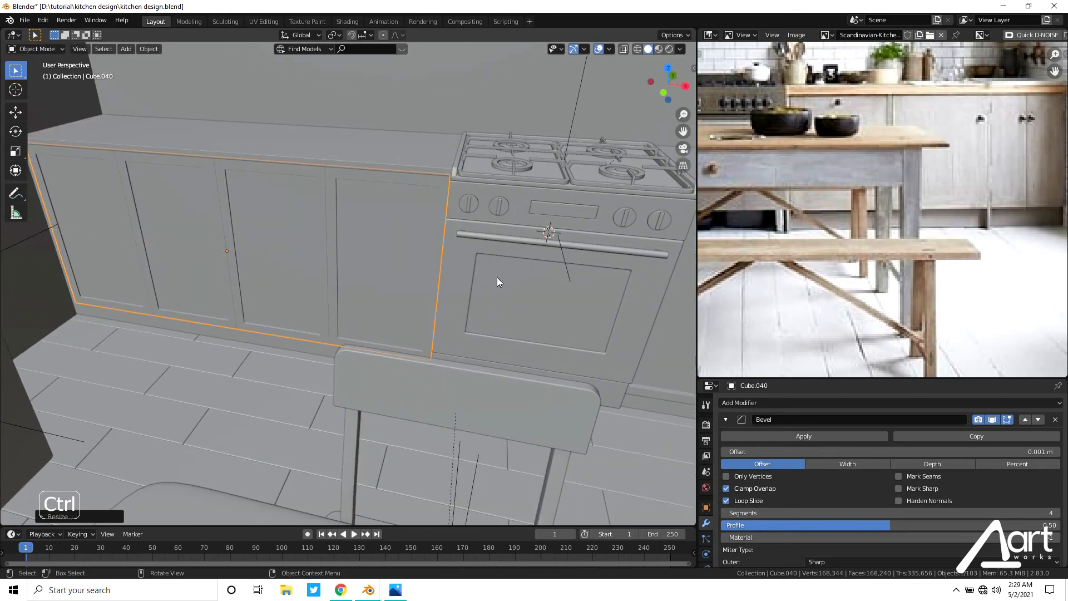
scroll(443, 270, down, 1)
shift+click(371, 268)
shift+click(320, 247)
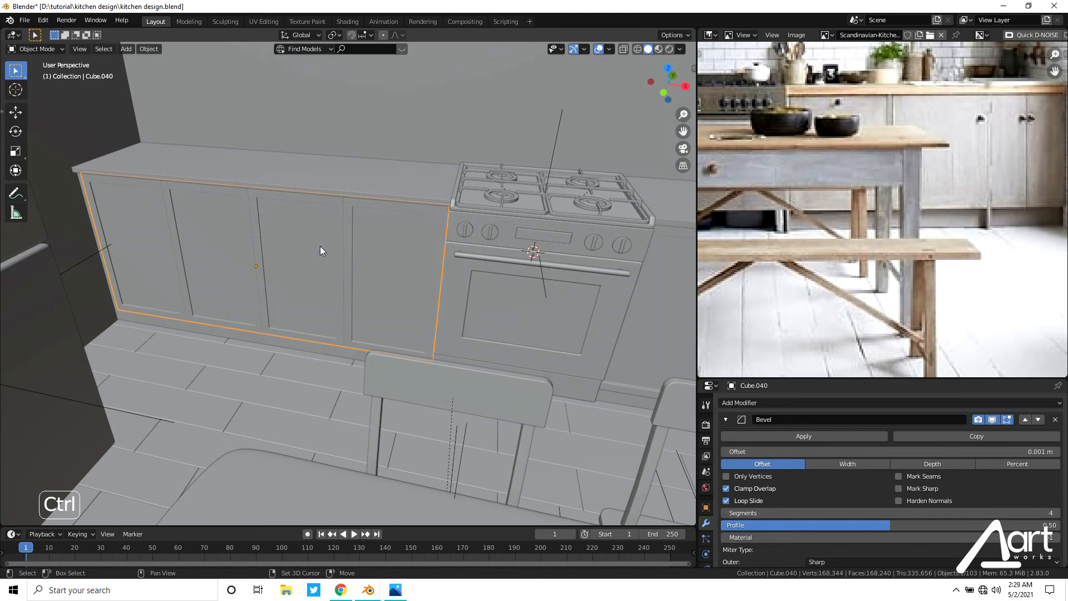
key(g)
key(x)
key(Escape)
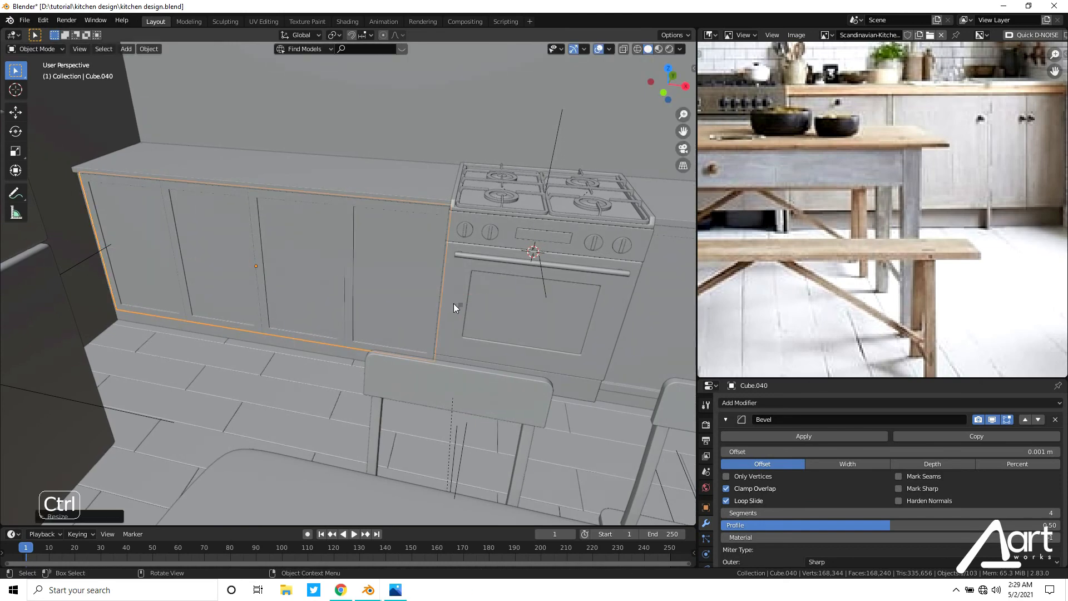
Move the door row left of the stove about -0.013 m along X and deselect it.
key(g)
key(x)
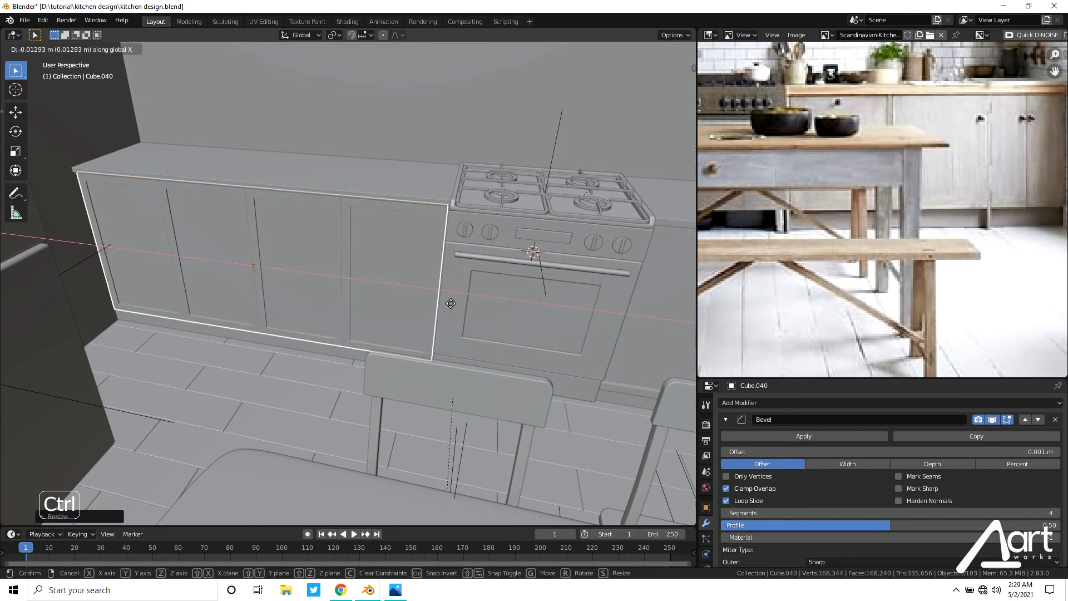
click(449, 303)
key(alt+a)
Select the door row right of the stove and move its origin to its geometry.
middle_drag(487, 295, 398, 296)
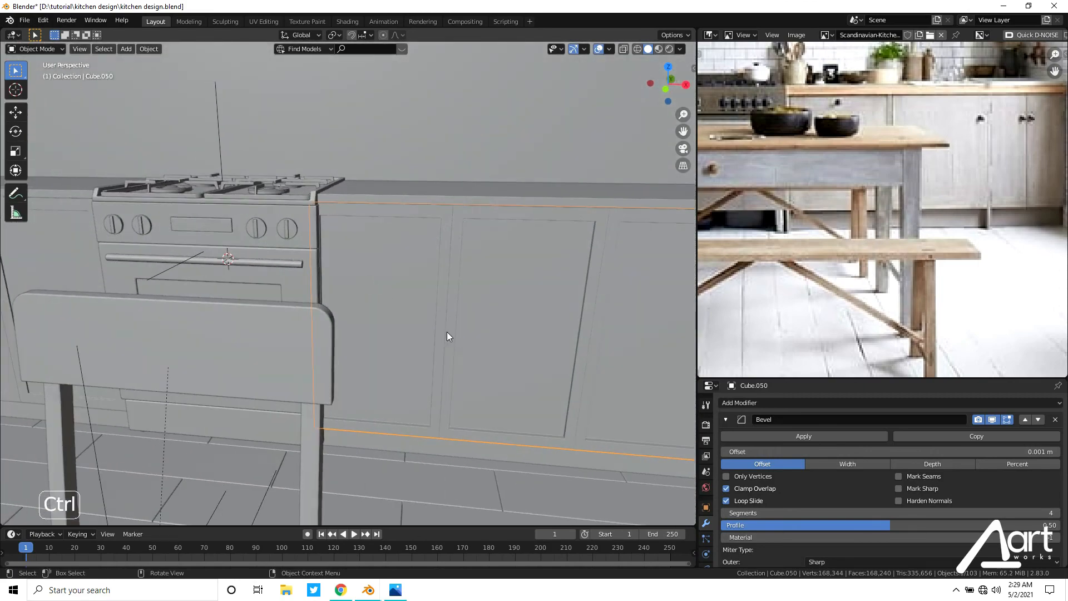
click(397, 296)
key(s)
click(519, 388)
click(151, 48)
mouse_move(169, 72)
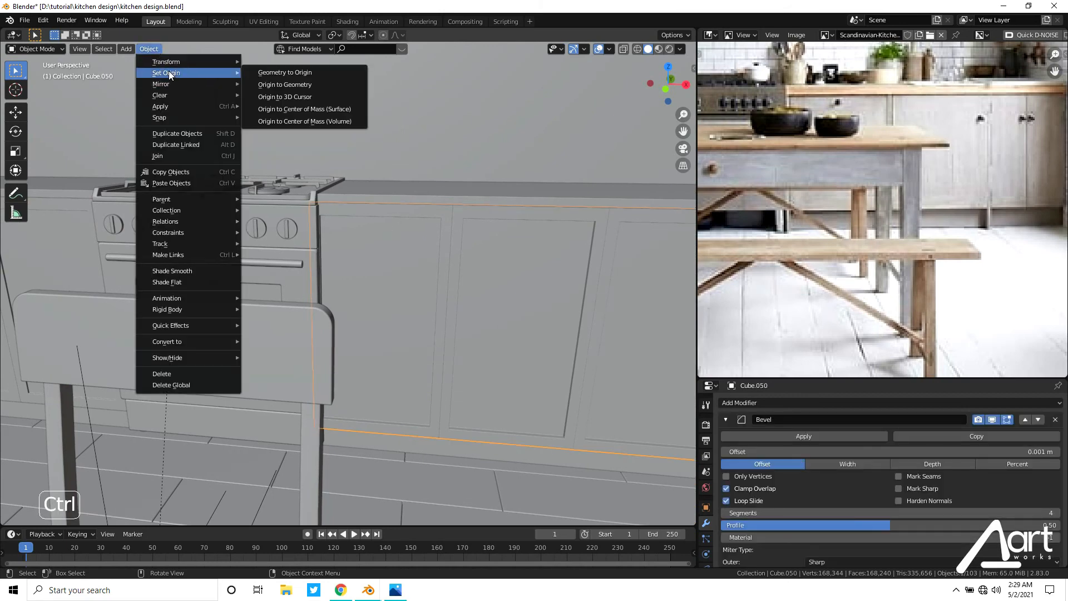
click(284, 85)
Narrow the door row right of the stove along X to about 0.97 of its width.
scroll(517, 334, up, 3)
key(s)
key(x)
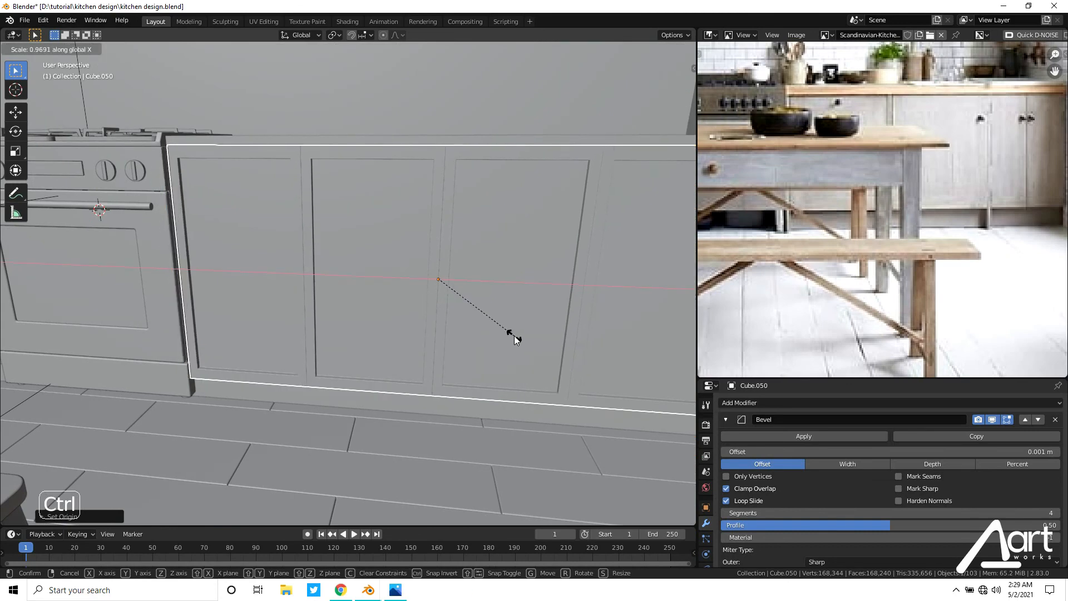
click(514, 335)
Fine-tune the right door row's position and width along X to fit between the stove and the window wall.
scroll(467, 298, down, 8)
shift+middle_drag(455, 301, 433, 276)
scroll(515, 307, up, 2)
click(520, 306)
key(s)
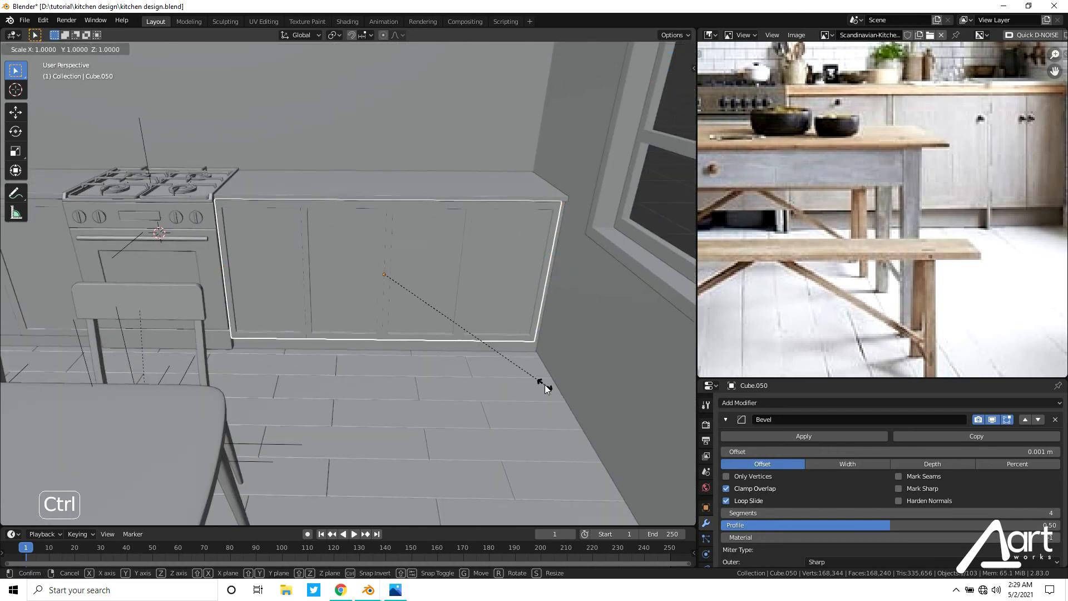
right_click(545, 385)
key(g)
key(x)
right_click(547, 385)
key(s)
key(x)
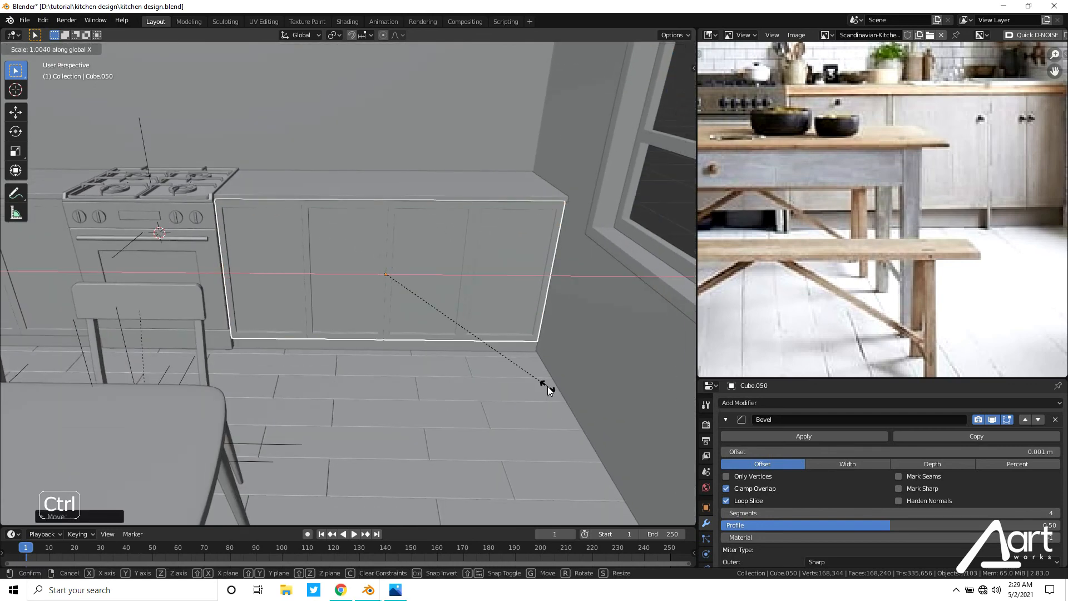
right_click(547, 387)
Save the file and compare the whole room with the full reference photo.
middle_drag(407, 308, 462, 273)
scroll(462, 270, up, 6)
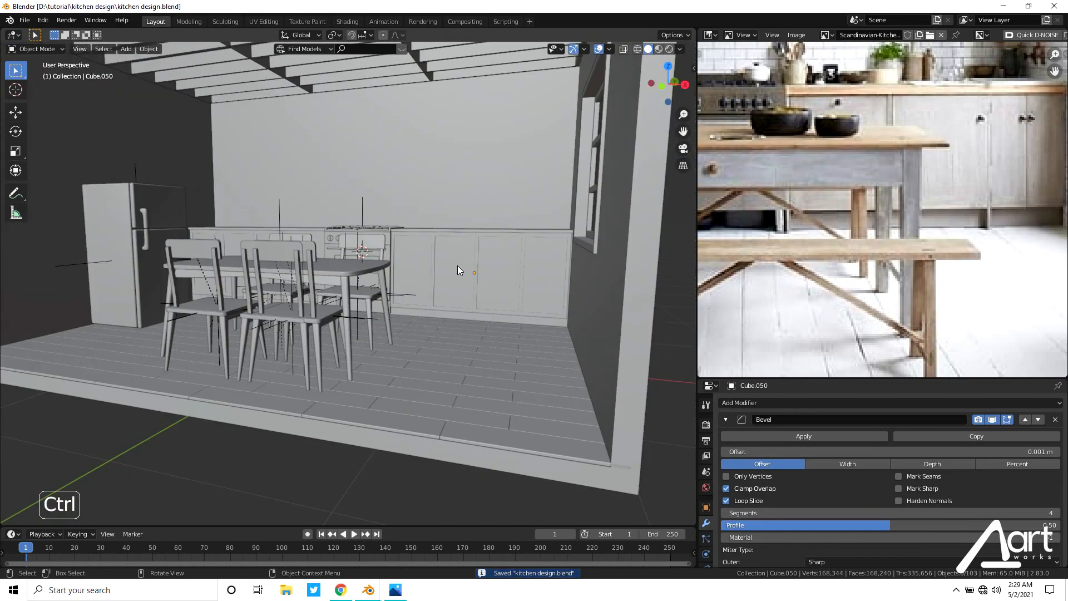
mouse_move(457, 265)
middle_down()
mouse_move(500, 311)
mouse_move(545, 279)
mouse_move(535, 261)
mouse_move(487, 245)
mouse_move(466, 273)
middle_up()
scroll(483, 245, down, 4)
scroll(466, 273, up, 3)
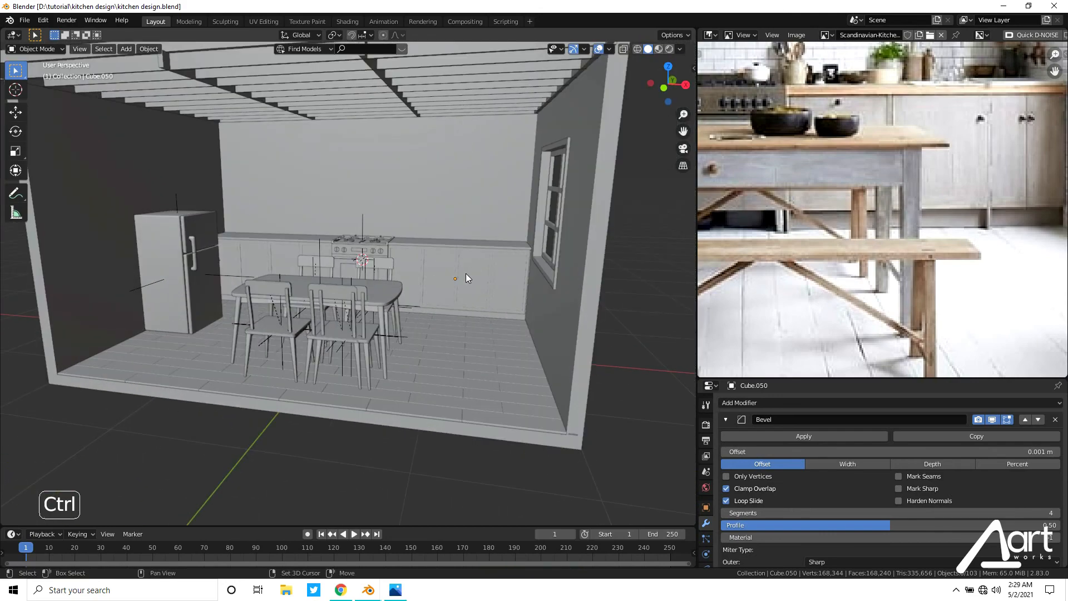
scroll(465, 305, up, 4)
middle_drag(459, 301, 426, 271)
scroll(854, 252, down, 2)
scroll(747, 238, down, 2)
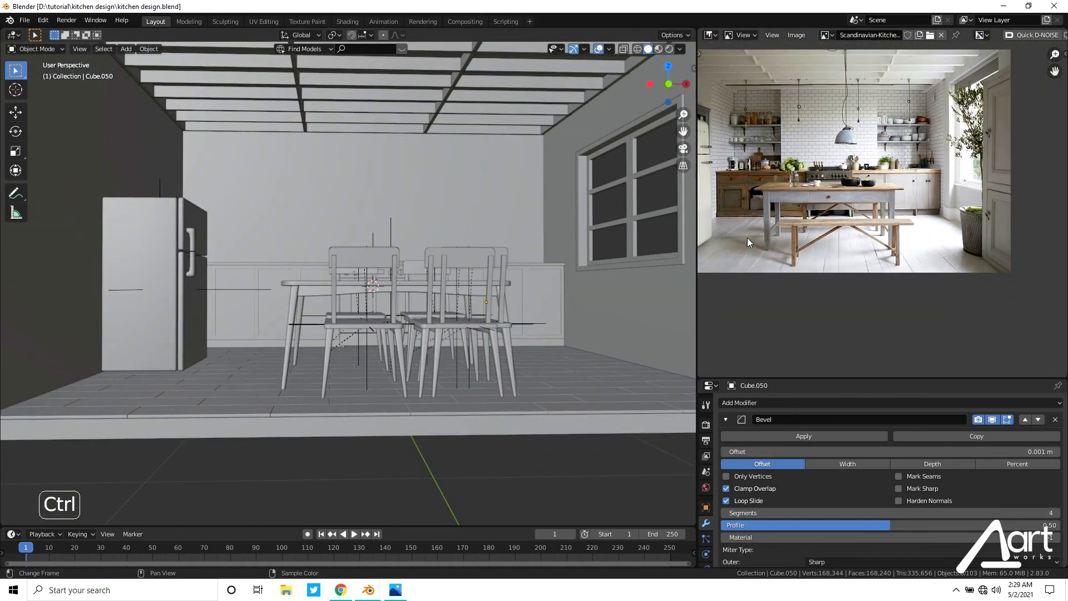
middle_drag(751, 236, 816, 235)
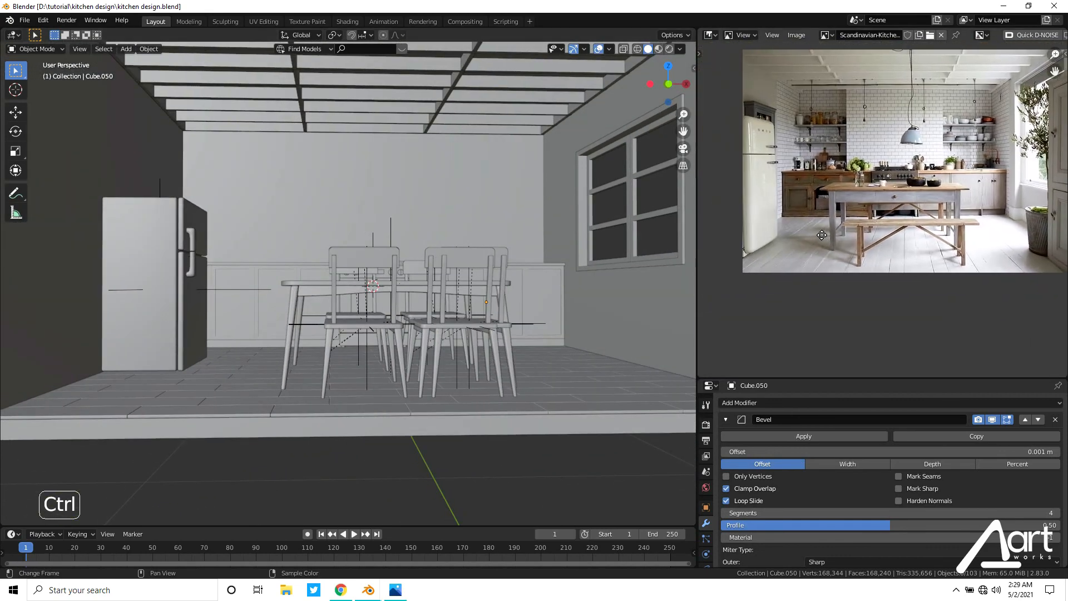
Select the fridge's parent empty and enlarge it uniformly to a scale of about 0.847.
click(160, 182)
middle_drag(238, 298, 242, 226)
scroll(208, 212, up, 2)
key(alt+a)
click(199, 203)
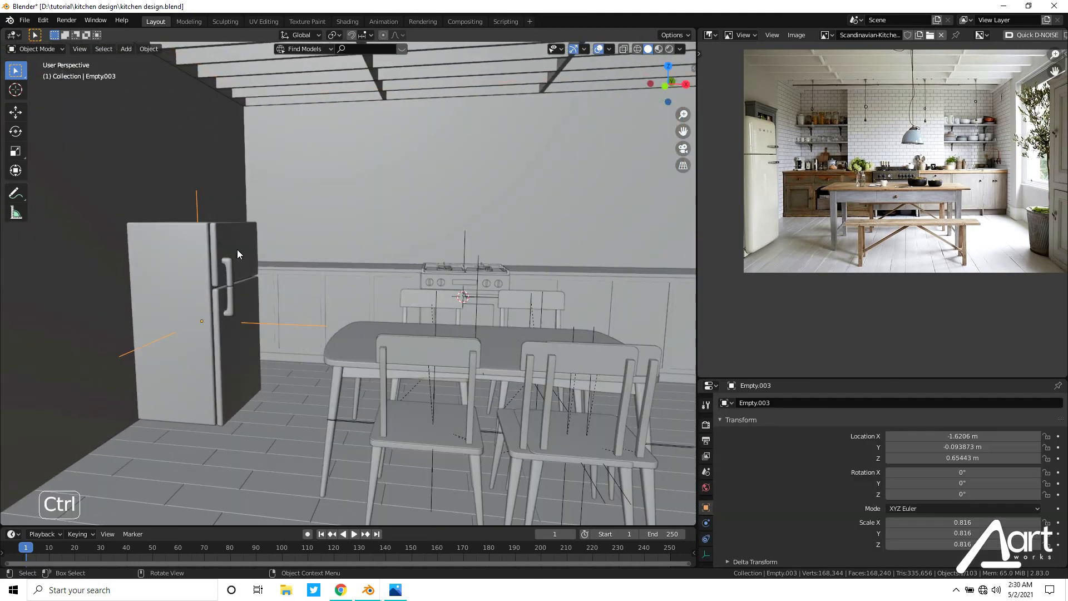
key(s)
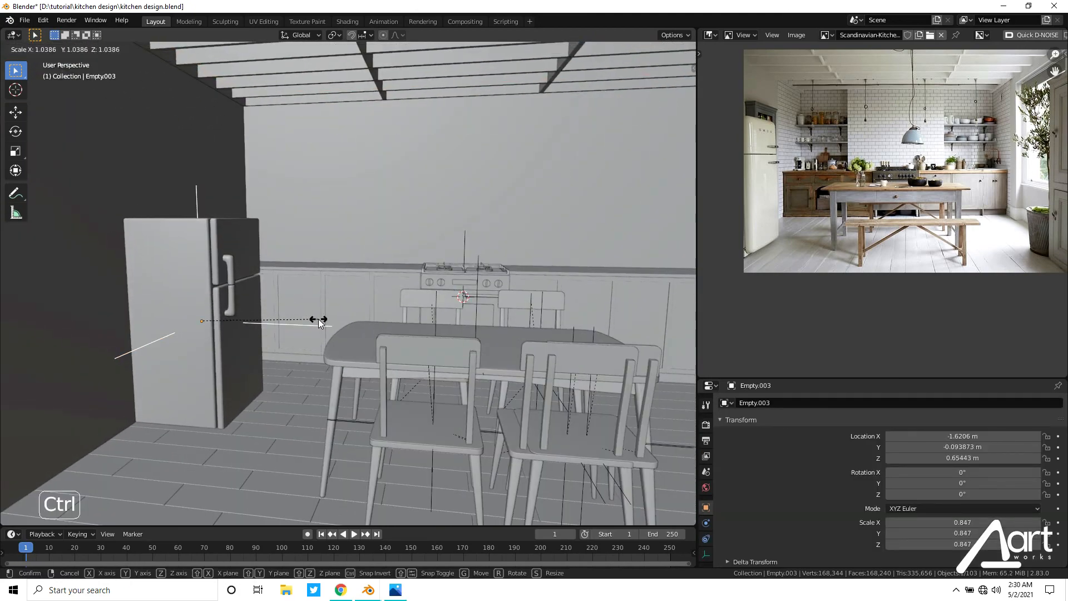
click(318, 319)
Raise the fridge about 0.06 m along Z in front view so it stands on the floor.
key(KP_1)
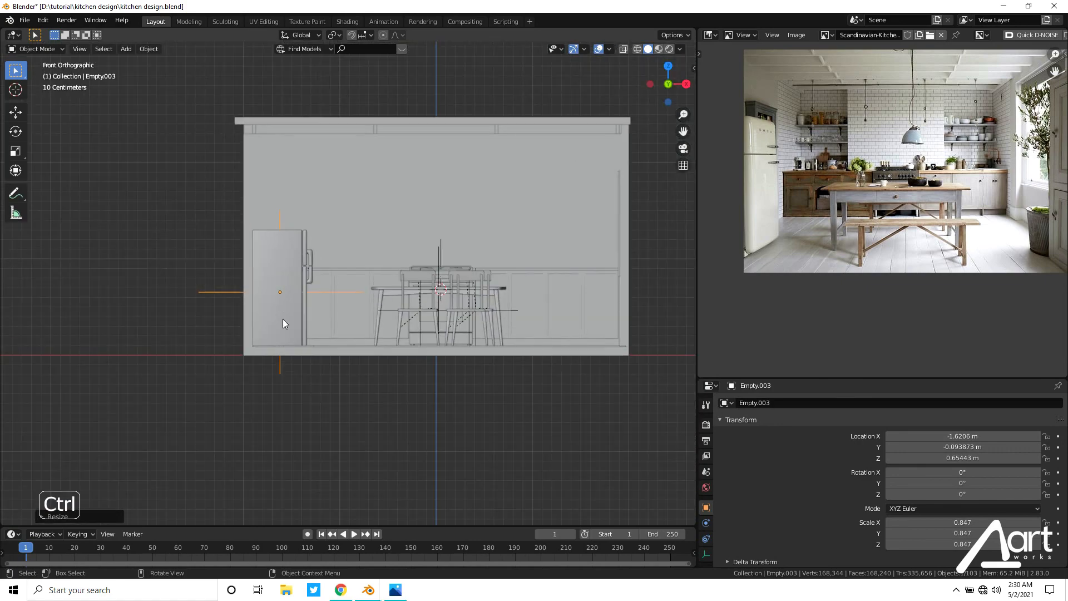
scroll(283, 319, up, 2)
key(g)
key(z)
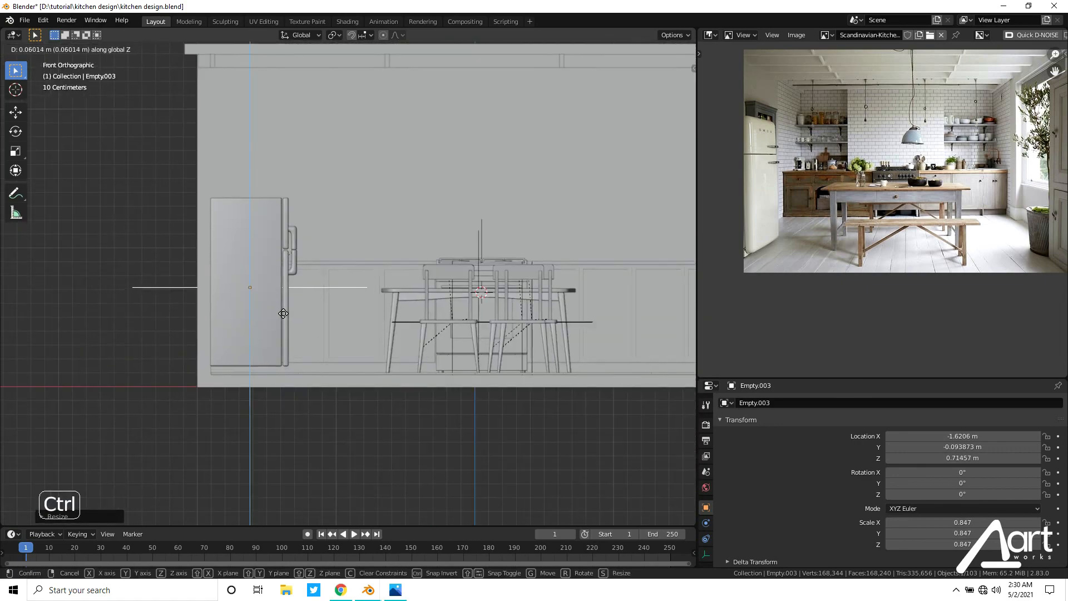
click(283, 314)
scroll(334, 296, down, 2)
middle_drag(375, 282, 325, 294)
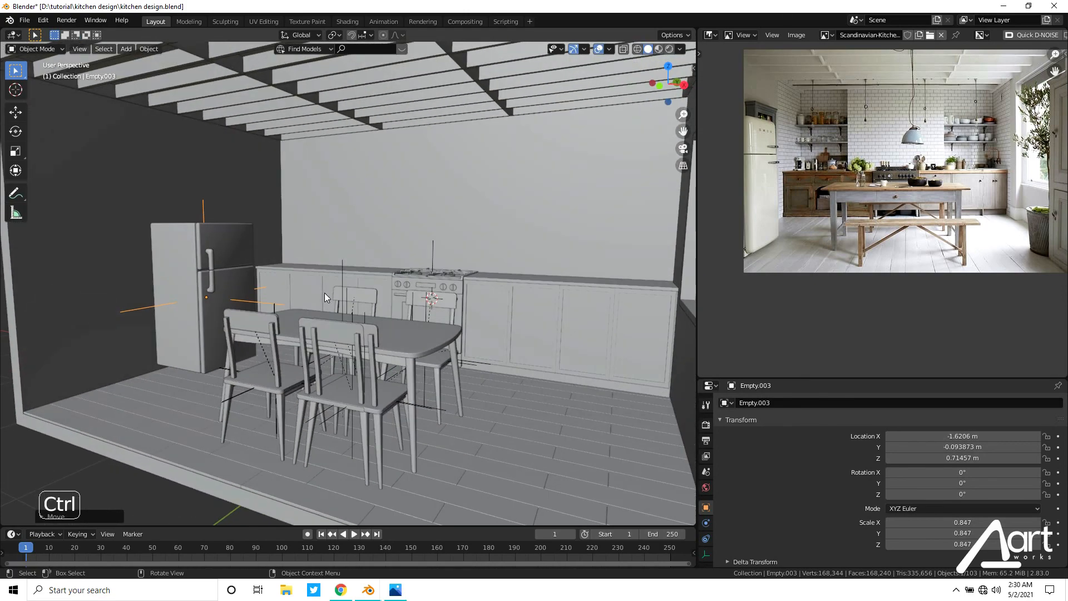
Deselect the fridge's parent empty, inspect the whole room from several angles and save the file.
click(325, 293)
scroll(365, 293, down, 2)
scroll(365, 293, up, 2)
shift+middle_drag(265, 310, 333, 297)
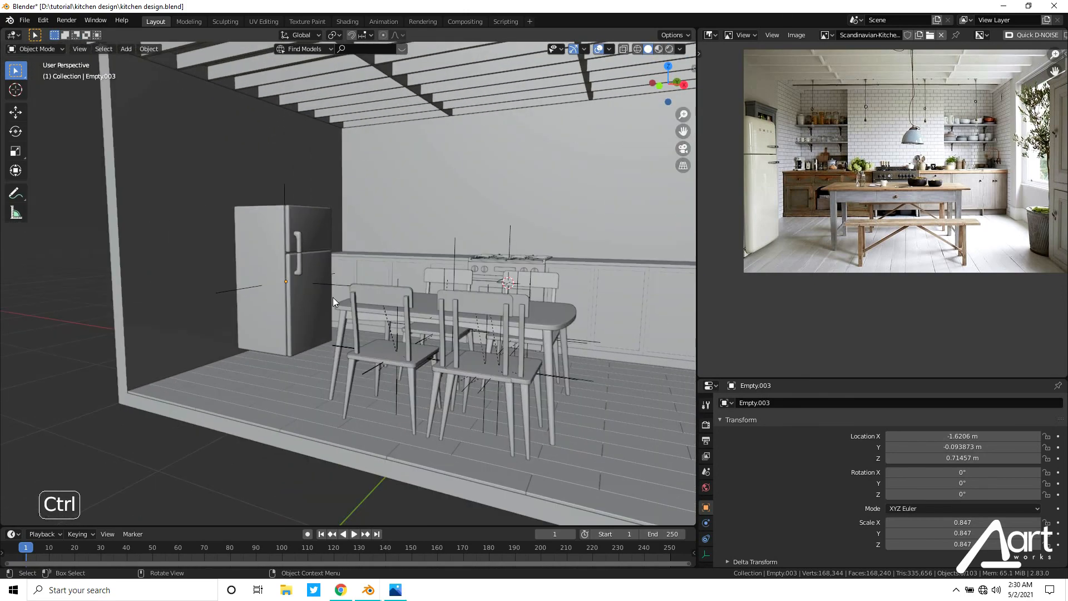
middle_drag(382, 273, 386, 296)
key(ctrl+s)
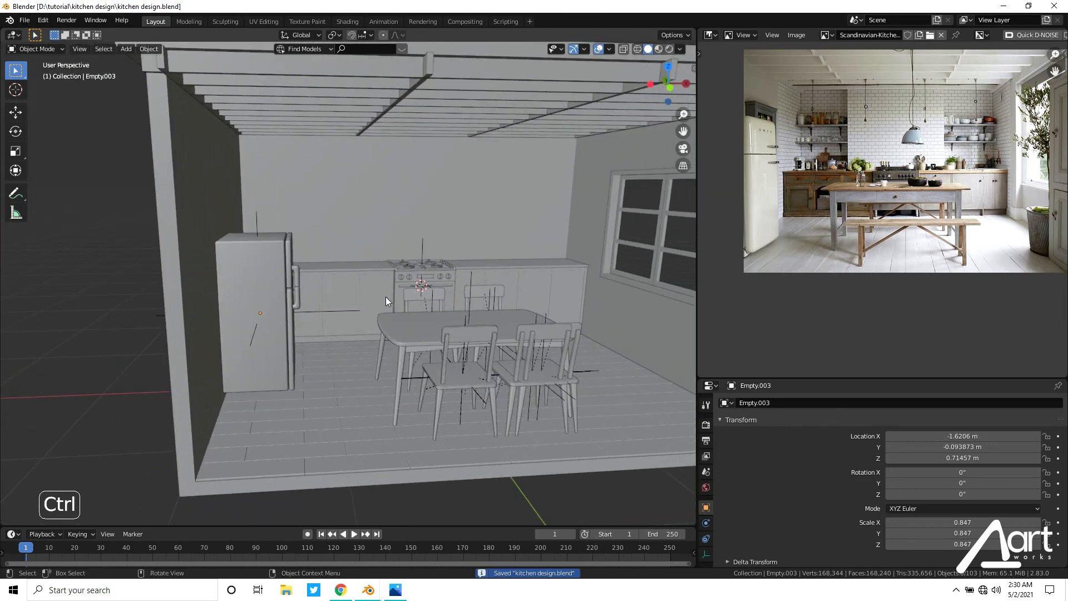
scroll(385, 296, down, 4)
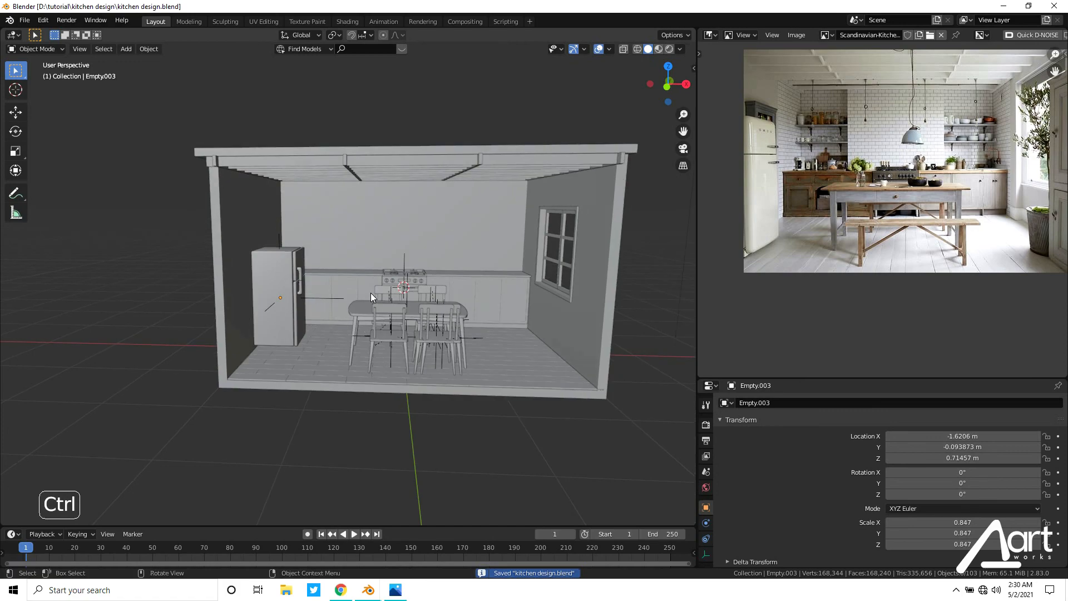
scroll(372, 294, up, 4)
middle_drag(374, 295, 346, 288)
scroll(345, 289, down, 4)
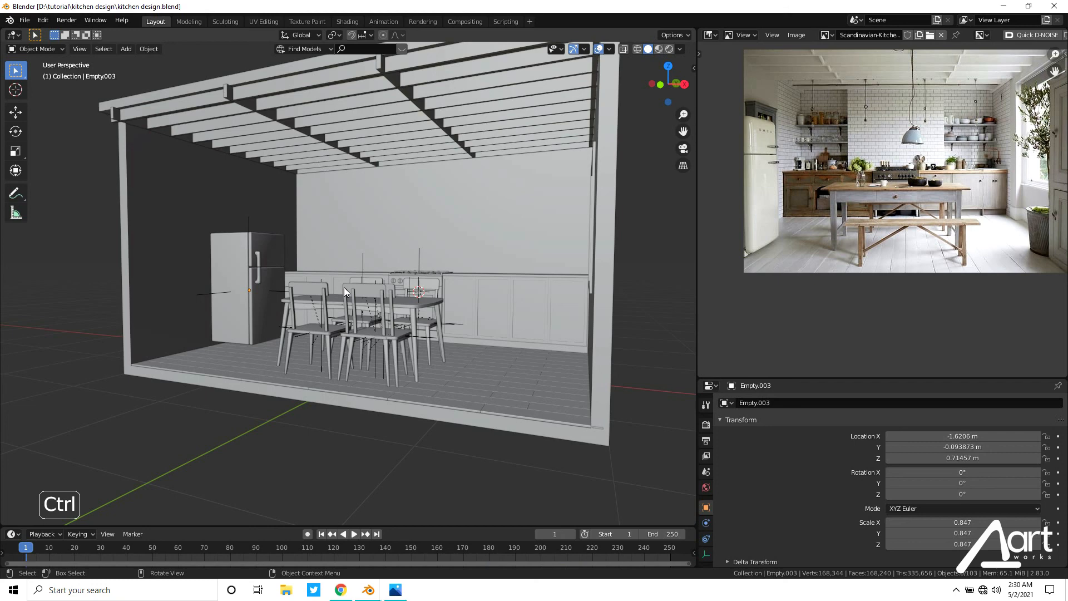
key(ctrl+s)
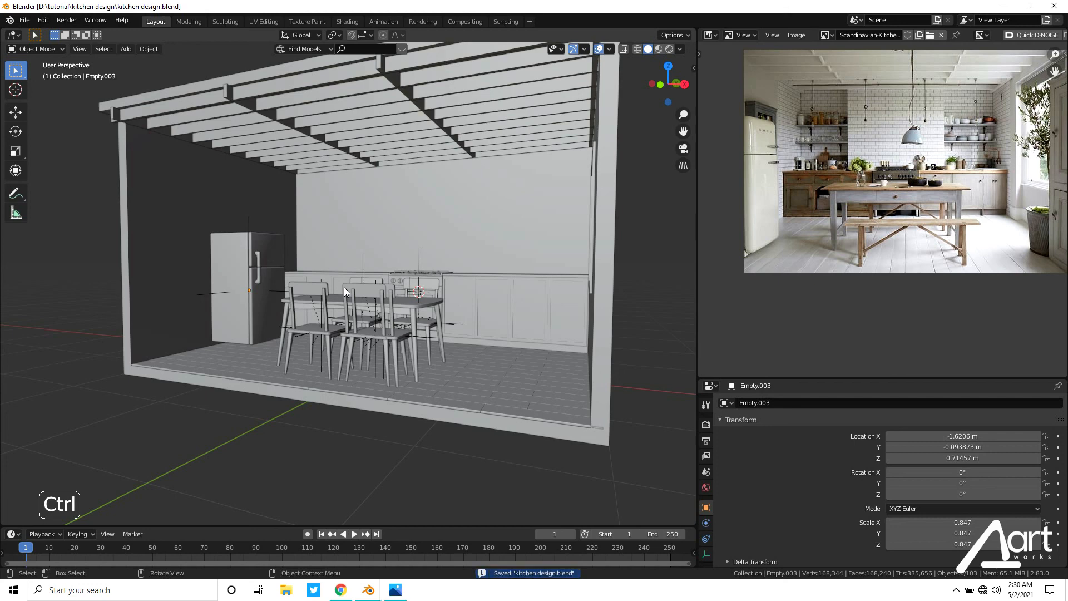